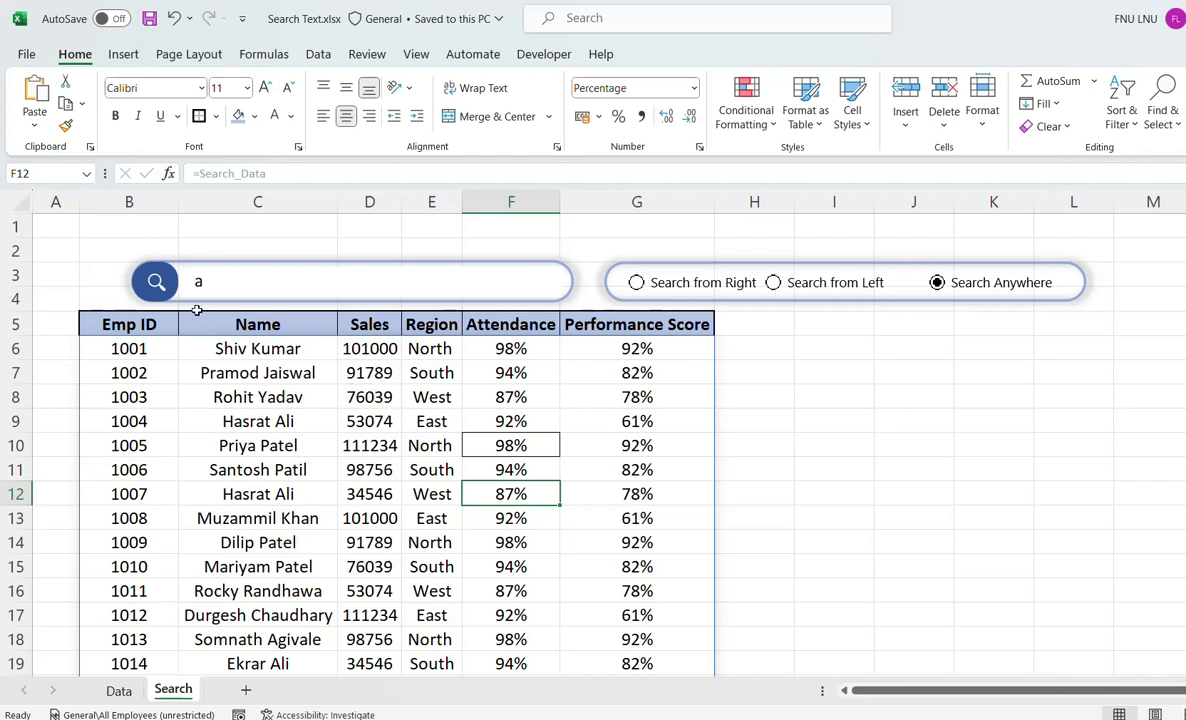
Try the search box and the Search from Right, Left and Anywhere options
{"action": "left_click", "coordinate": [229, 291]}
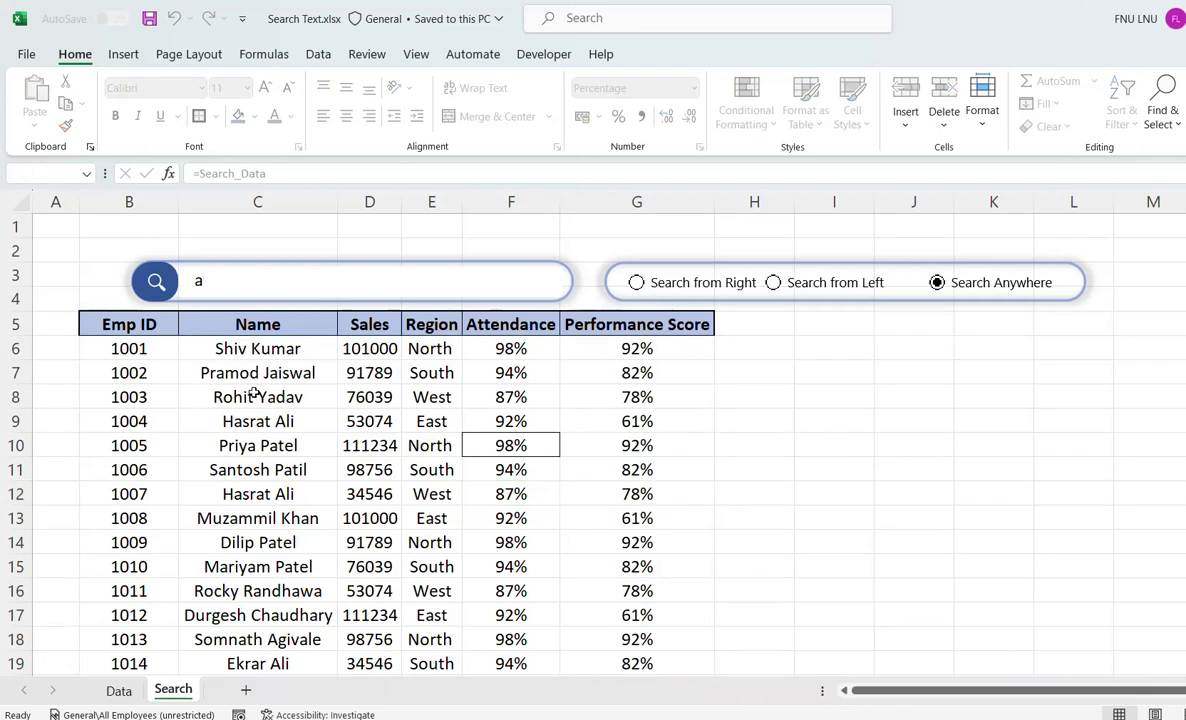
{"action": "left_click", "coordinate": [634, 284]}
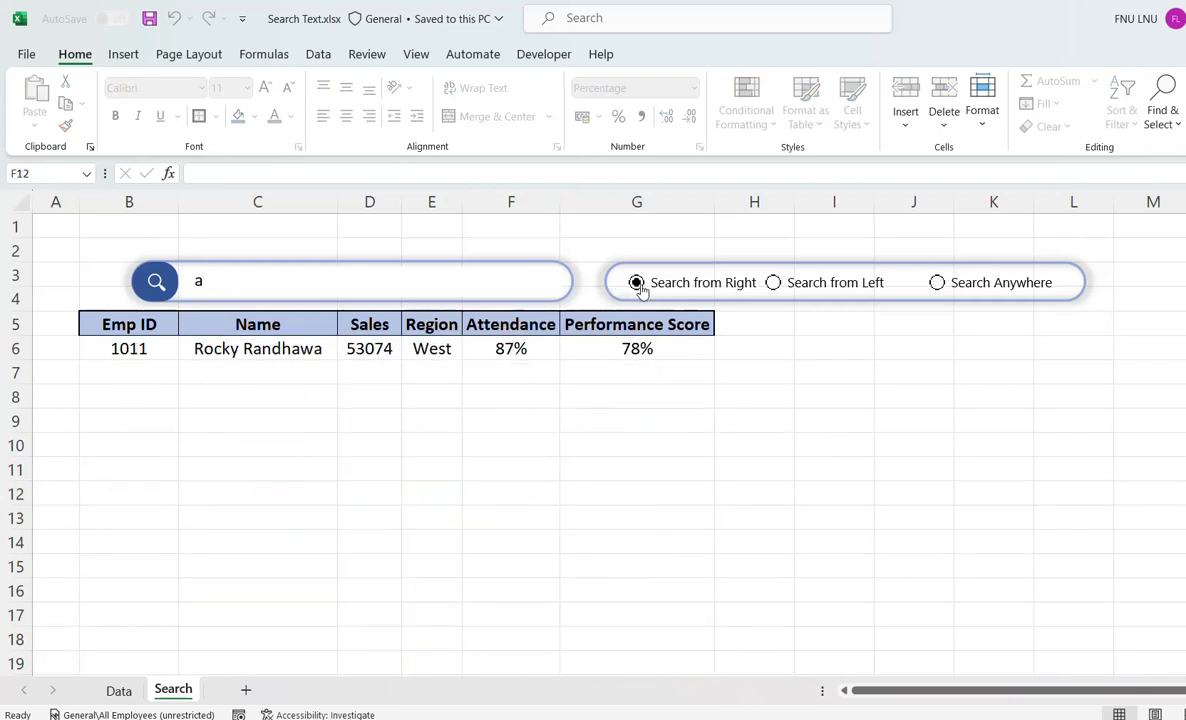
{"action": "left_click", "coordinate": [771, 284]}
{"action": "left_click", "coordinate": [937, 282]}
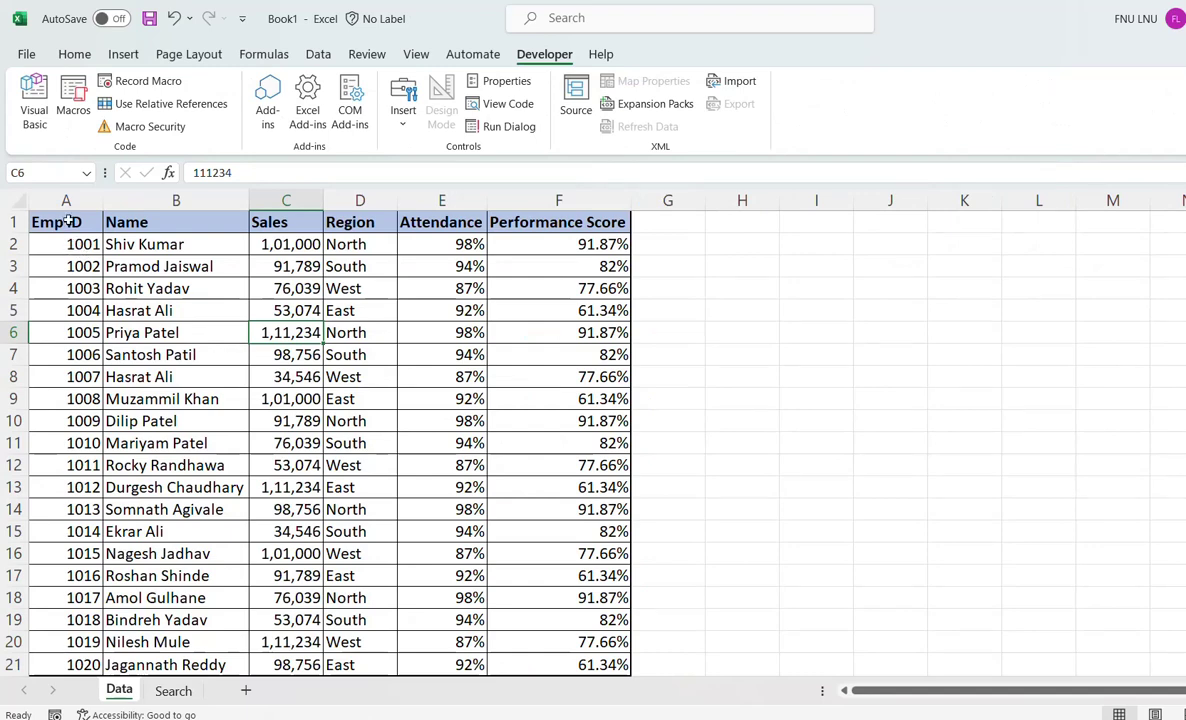
Copy the Data sheet's header row A1:F1, Emp ID to Performance Score
{"action": "mouse_move", "coordinate": [64, 222]}
{"action": "left_mouse_down"}
{"action": "mouse_move", "coordinate": [608, 266]}
{"action": "mouse_move", "coordinate": [608, 642]}
{"action": "left_mouse_up"}
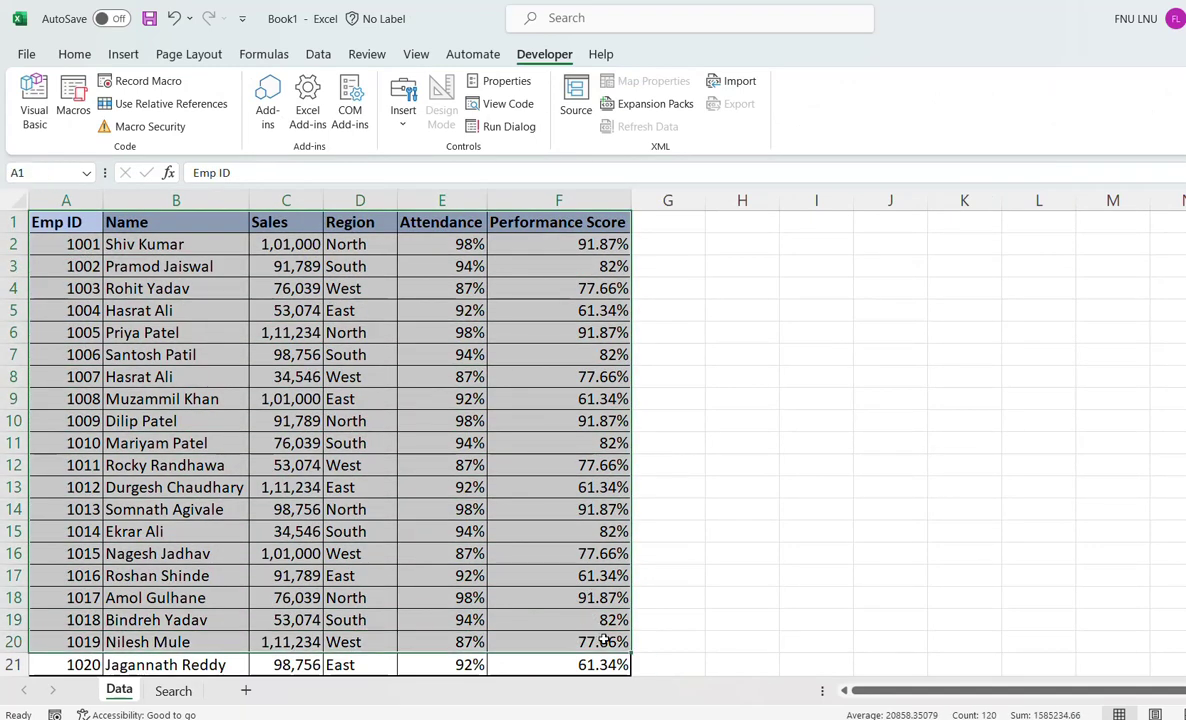
{"action": "left_click_drag", "start_coordinate": [285, 465], "coordinate": [285, 487]}
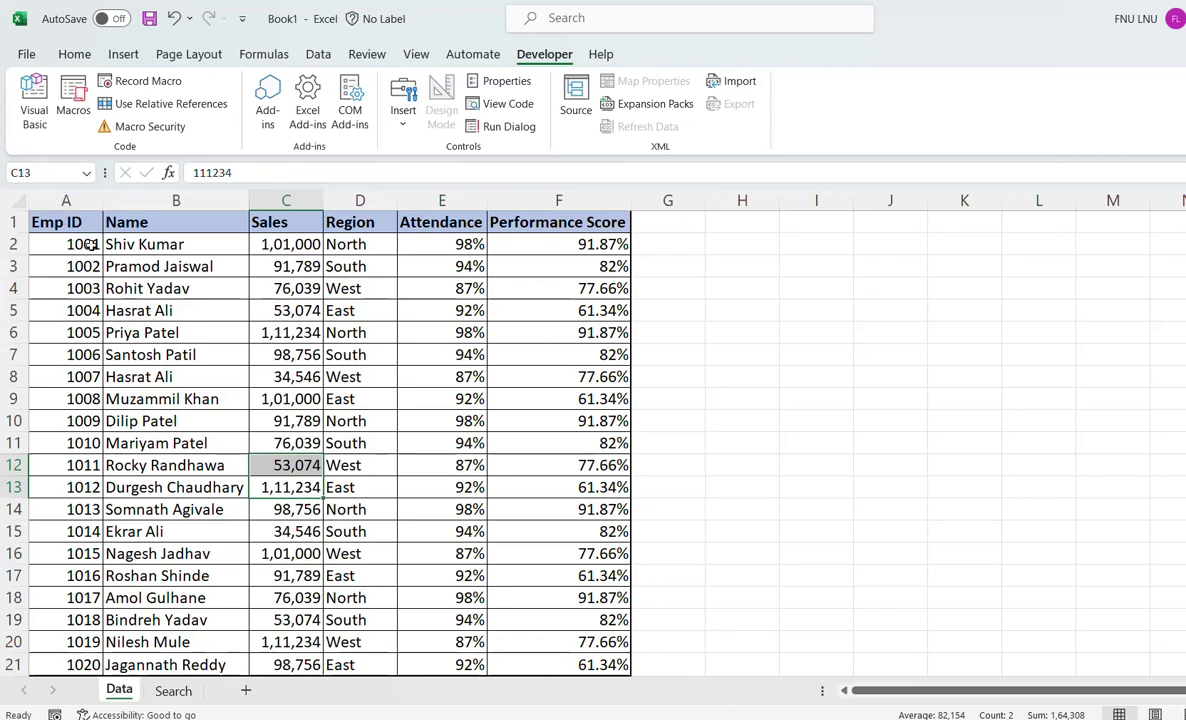
{"action": "left_click", "coordinate": [77, 221]}
{"action": "left_click_drag", "start_coordinate": [75, 222], "coordinate": [535, 219]}
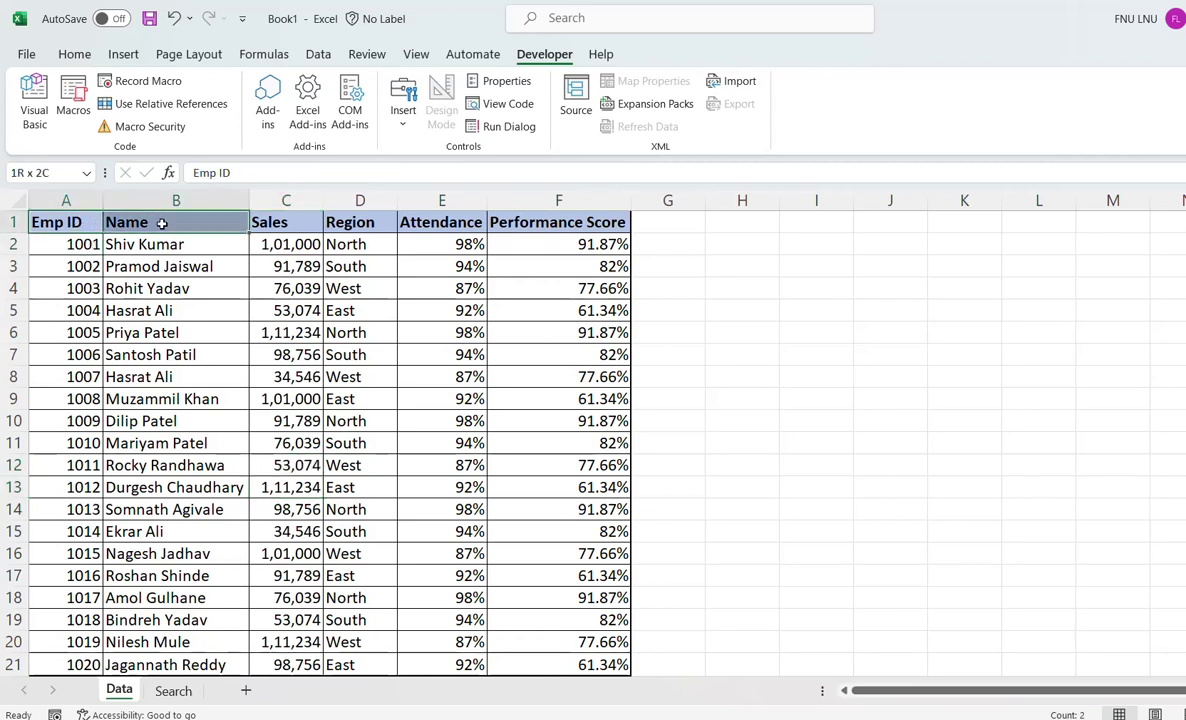
{"action": "key", "text": "ctrl+c"}
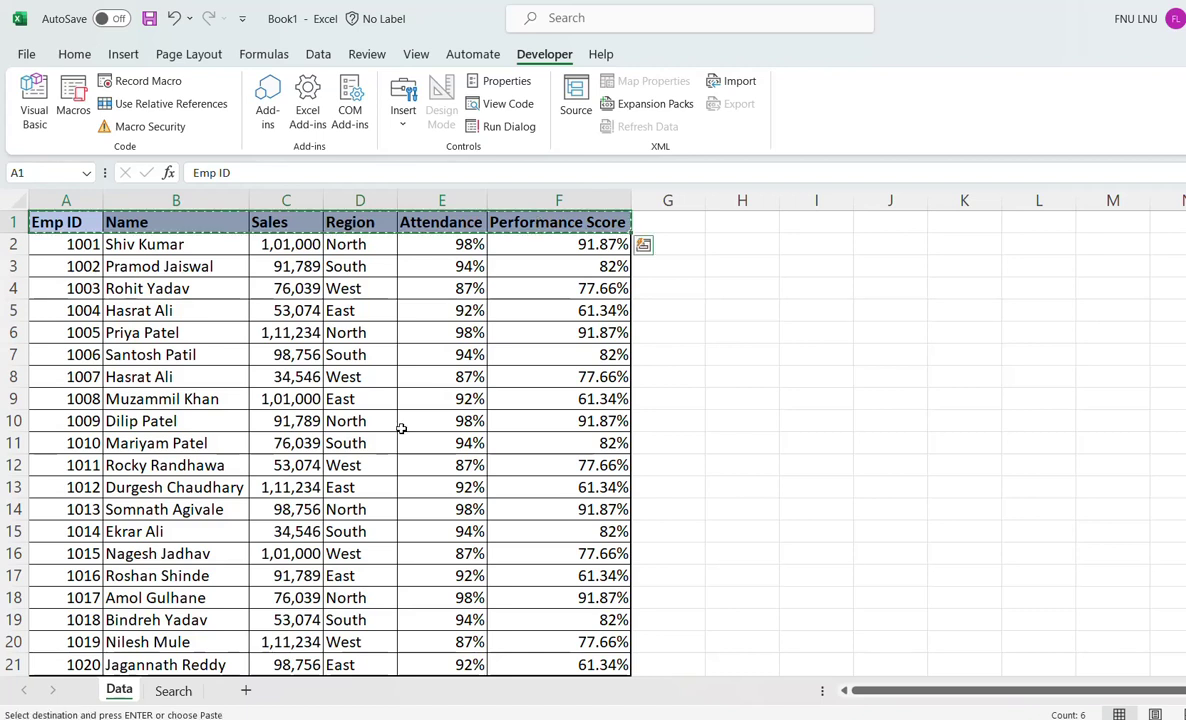
Paste the headers into B5 of the Search sheet and AutoFit columns B to G
{"action": "left_click", "coordinate": [183, 693]}
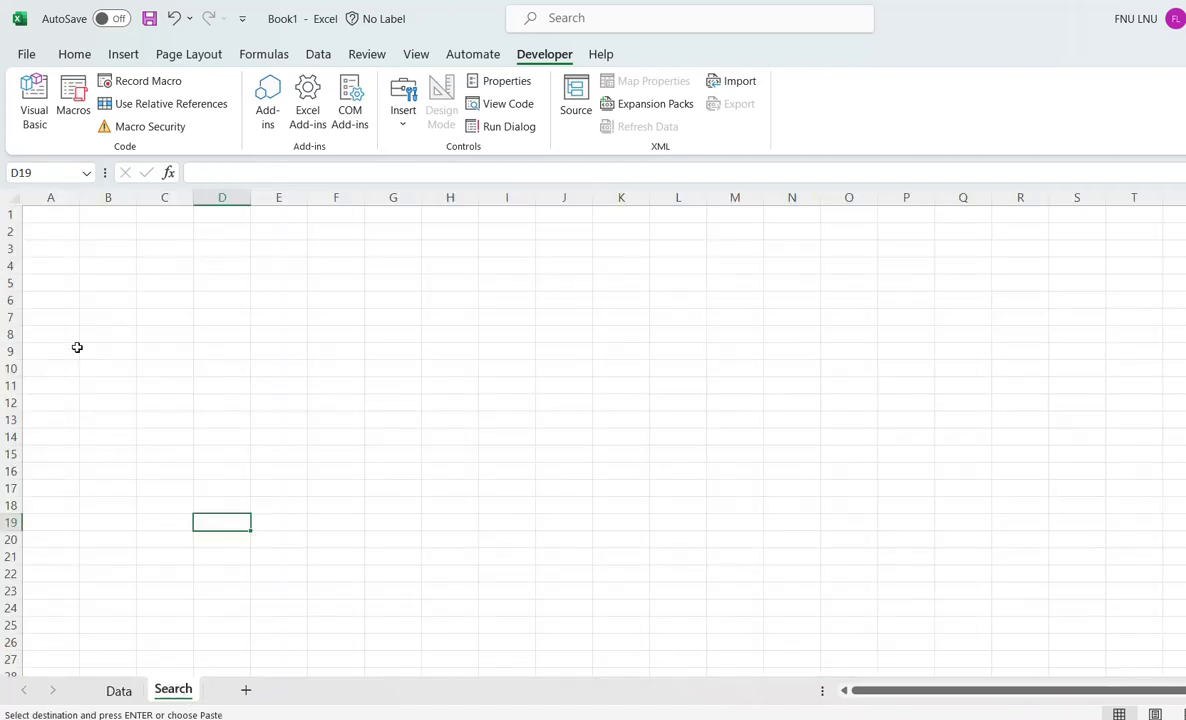
{"action": "left_click", "coordinate": [102, 287]}
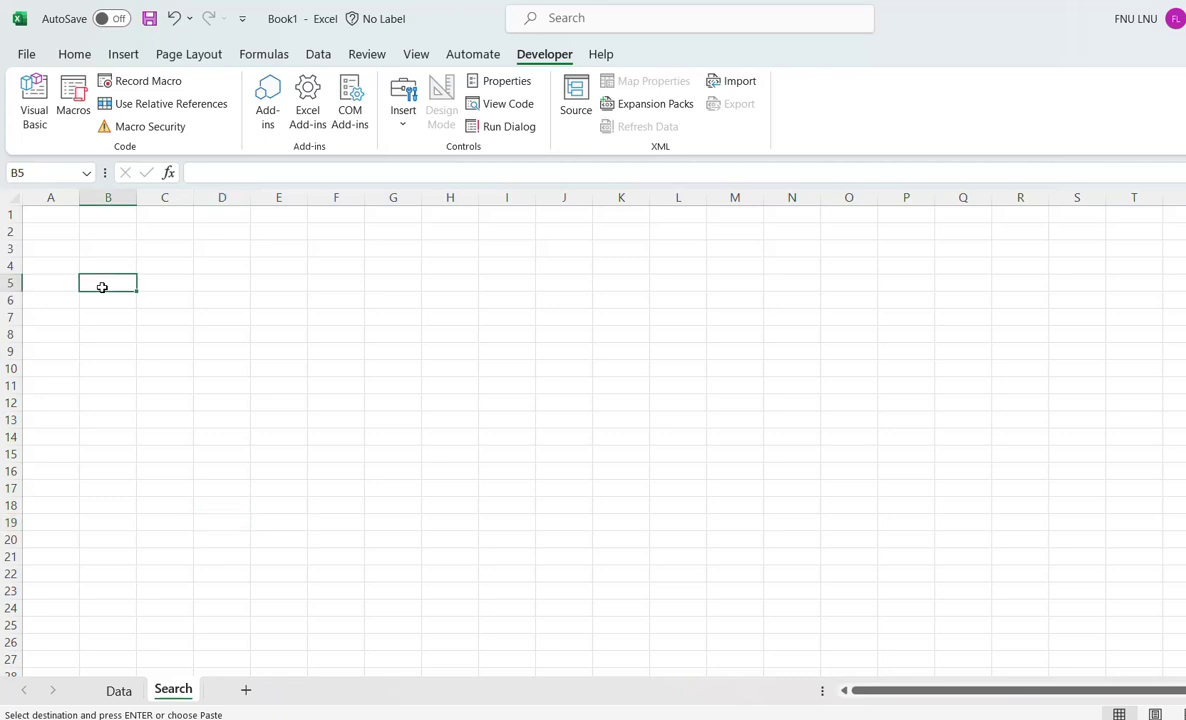
{"action": "key", "text": "ctrl+v"}
{"action": "scroll", "coordinate": [216, 214], "scroll_direction": "up", "scroll_amount": 4}
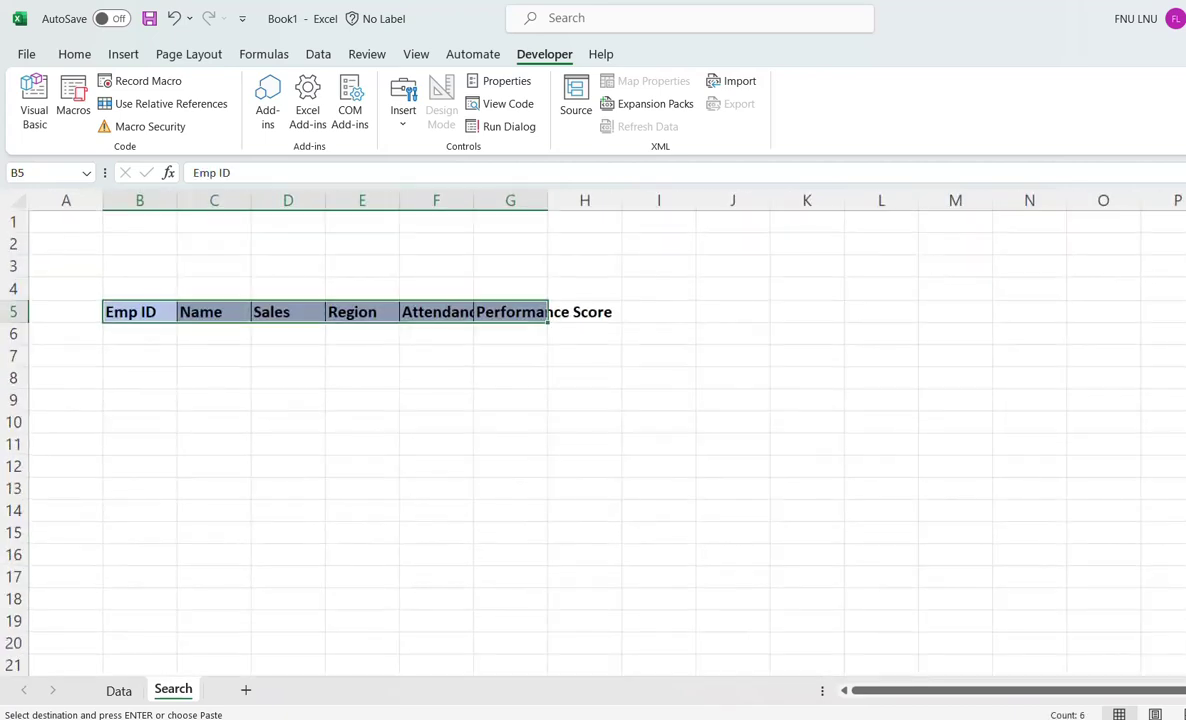
{"action": "double_click", "coordinate": [196, 202]}
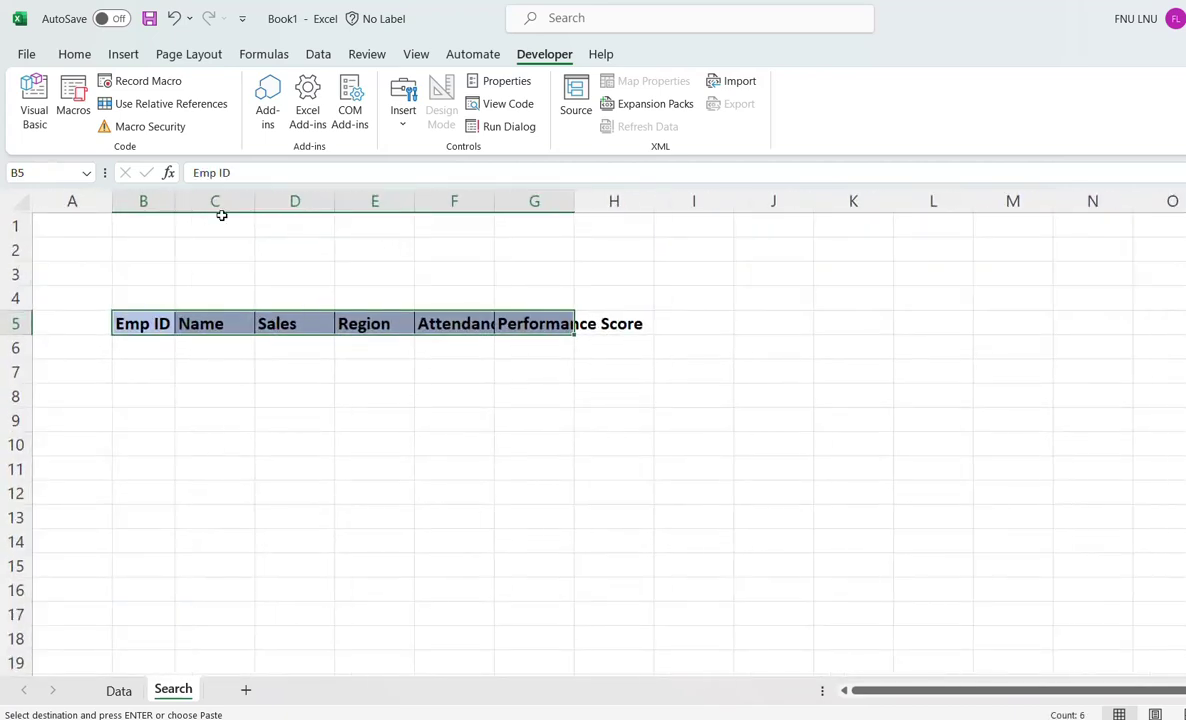
{"action": "double_click", "coordinate": [254, 208]}
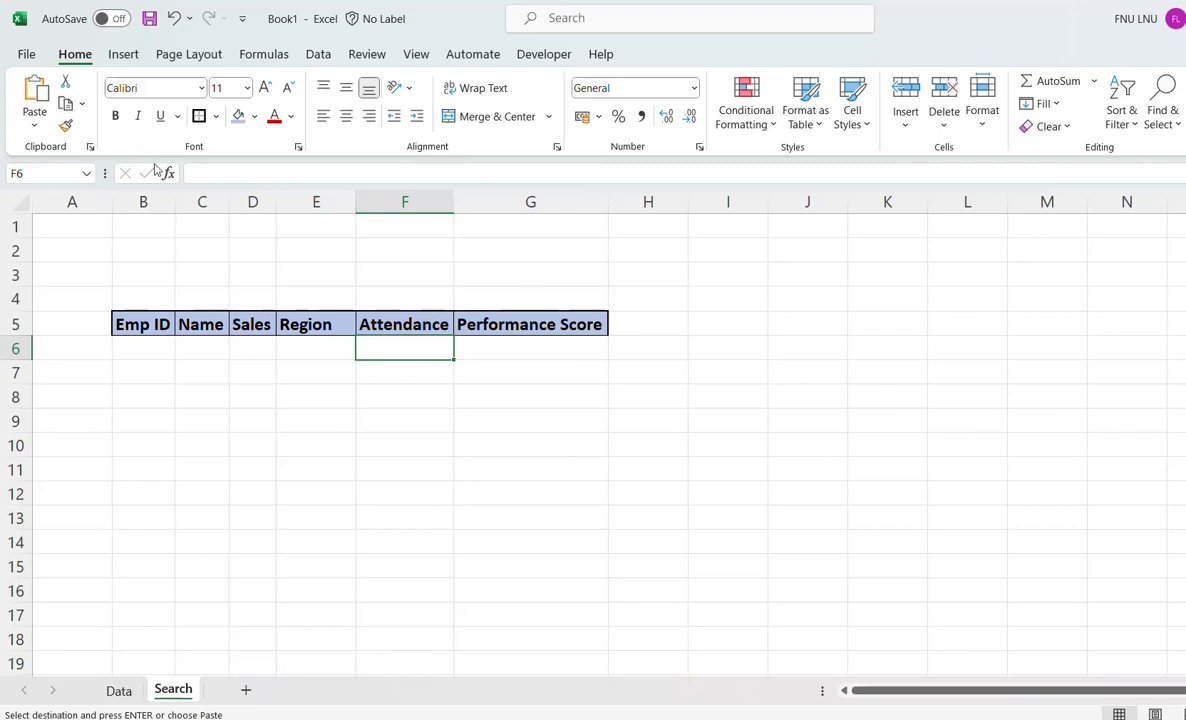
Draw a rounded rectangle across row 2 and round its ends into a pill
{"action": "left_click", "coordinate": [124, 62]}
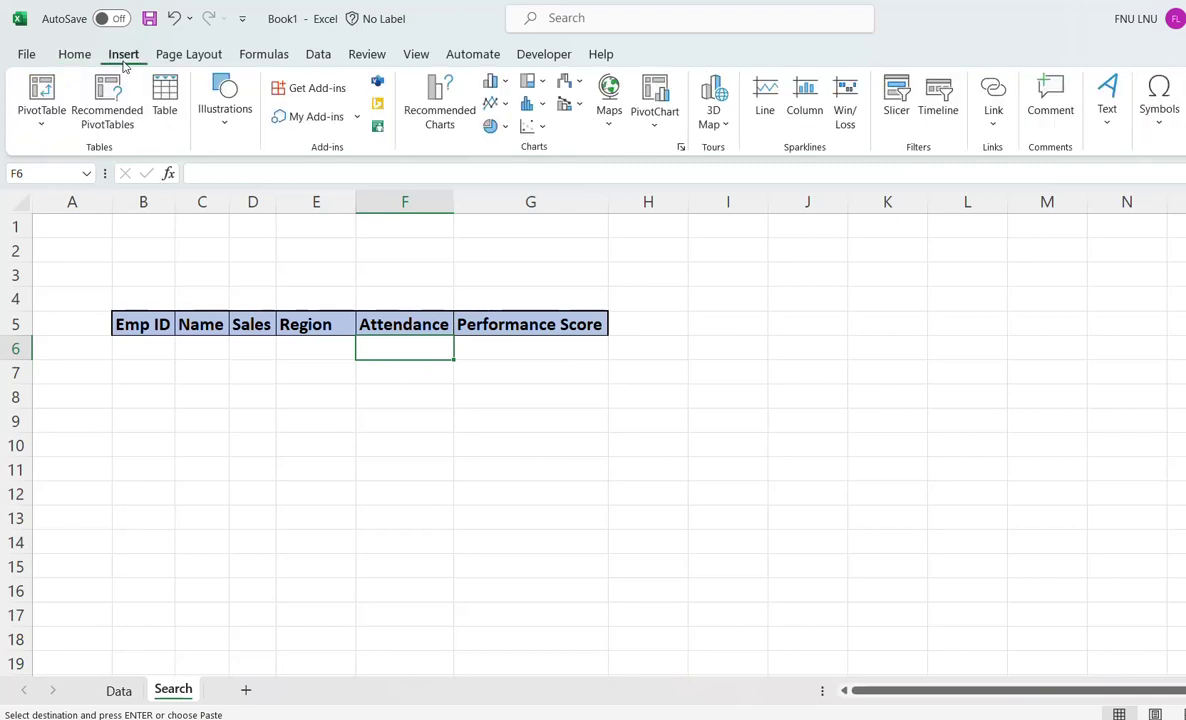
{"action": "left_click", "coordinate": [226, 122]}
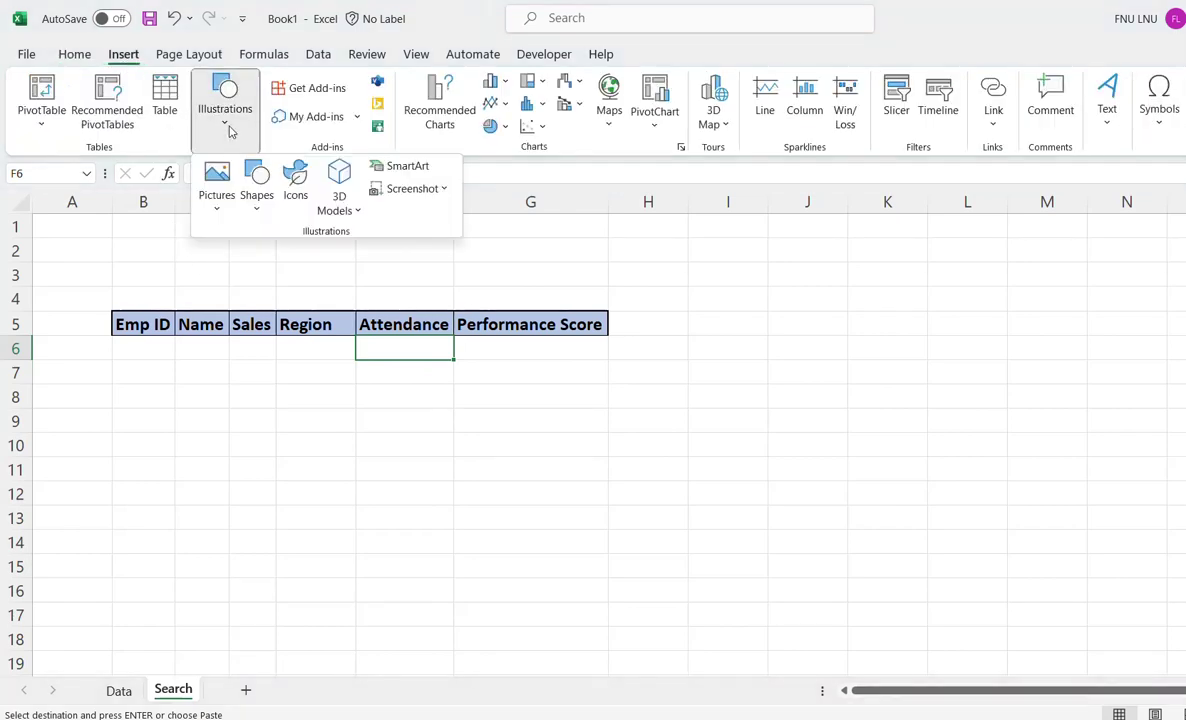
{"action": "left_click", "coordinate": [260, 212]}
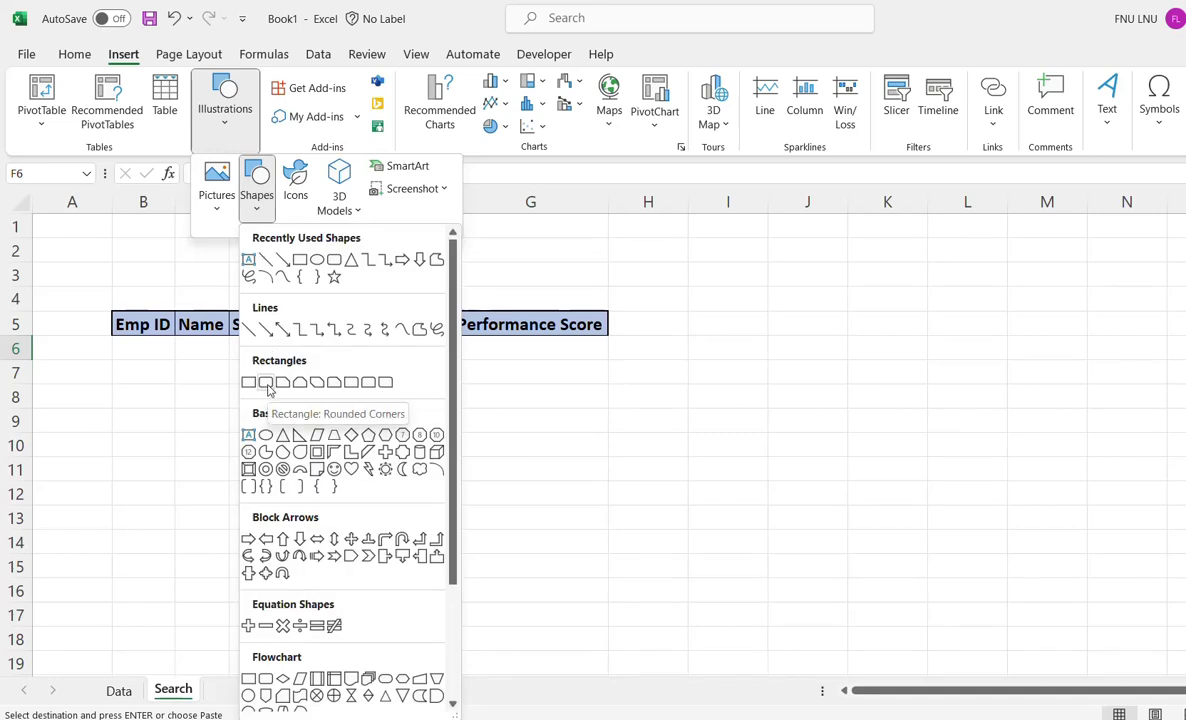
{"action": "left_click", "coordinate": [266, 383]}
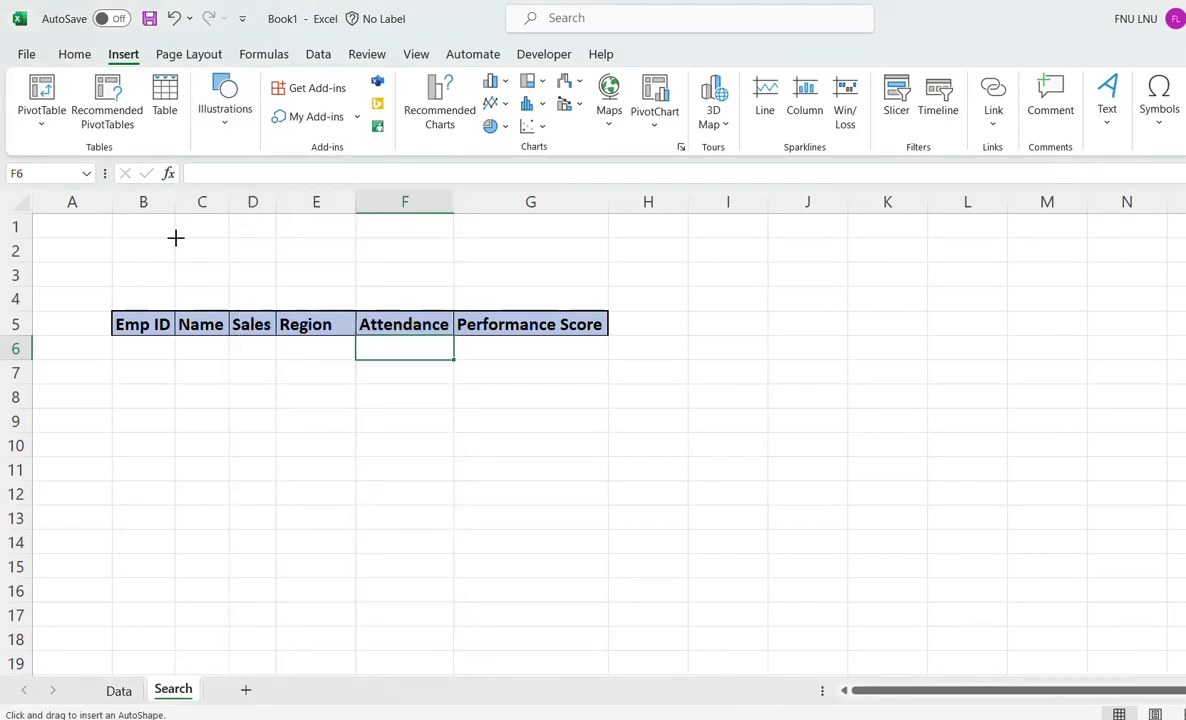
{"action": "left_click_drag", "start_coordinate": [175, 237], "coordinate": [463, 263]}
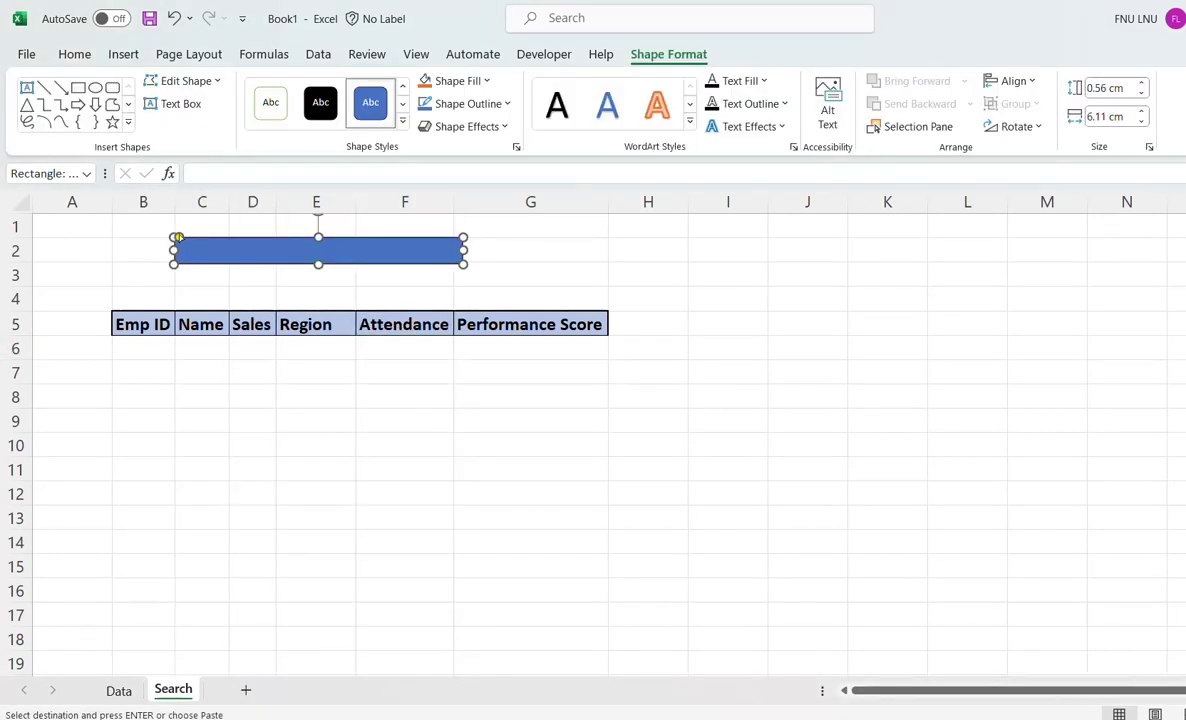
{"action": "left_click_drag", "start_coordinate": [176, 237], "coordinate": [206, 249]}
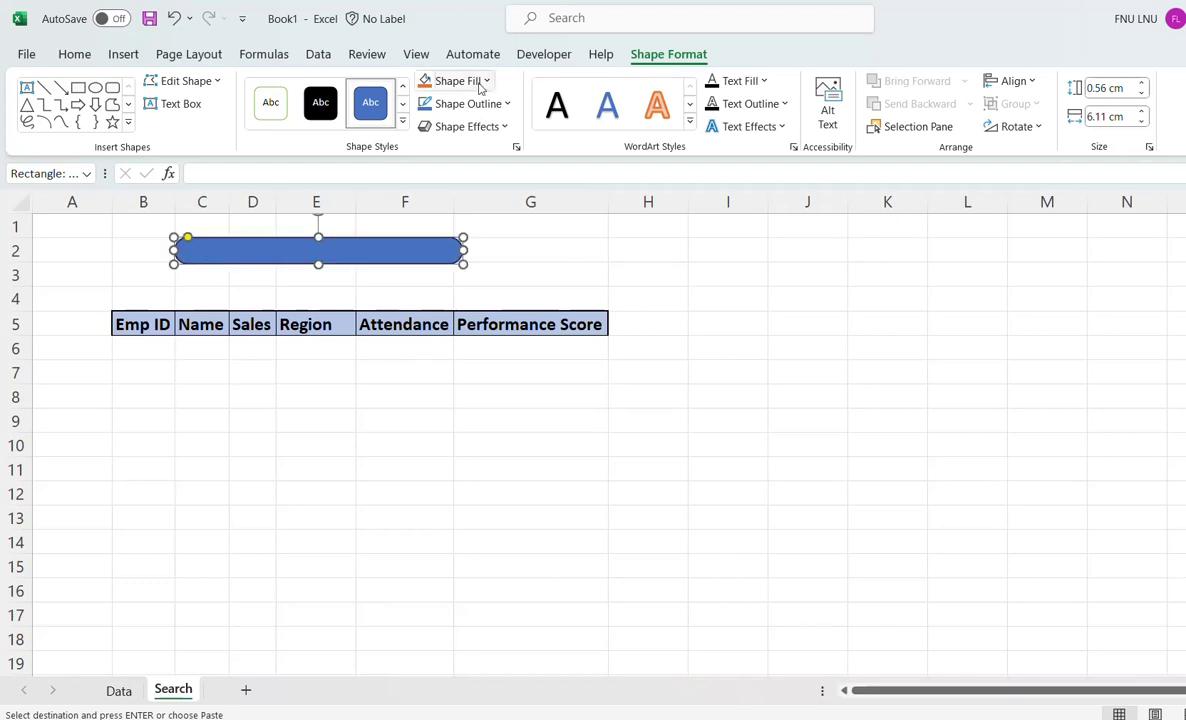
Give the pill shape no fill and a light-blue outline
{"action": "left_click", "coordinate": [458, 80]}
{"action": "left_click", "coordinate": [462, 302]}
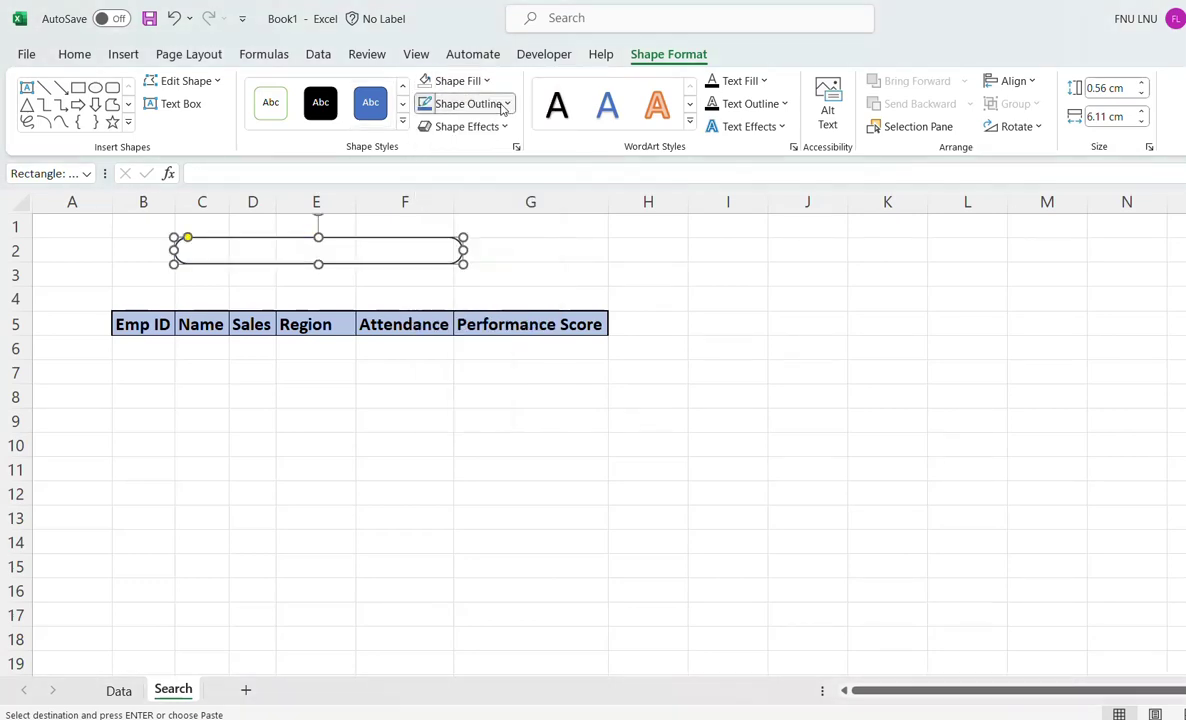
{"action": "left_click", "coordinate": [470, 104]}
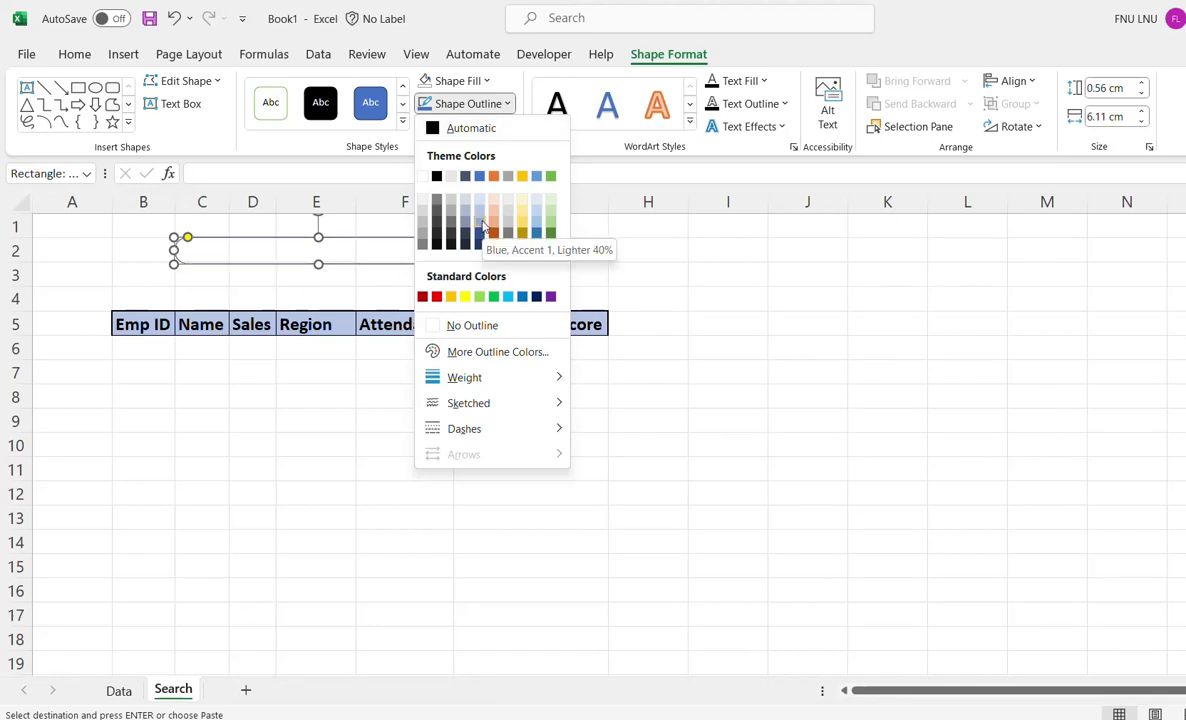
{"action": "left_click", "coordinate": [483, 225]}
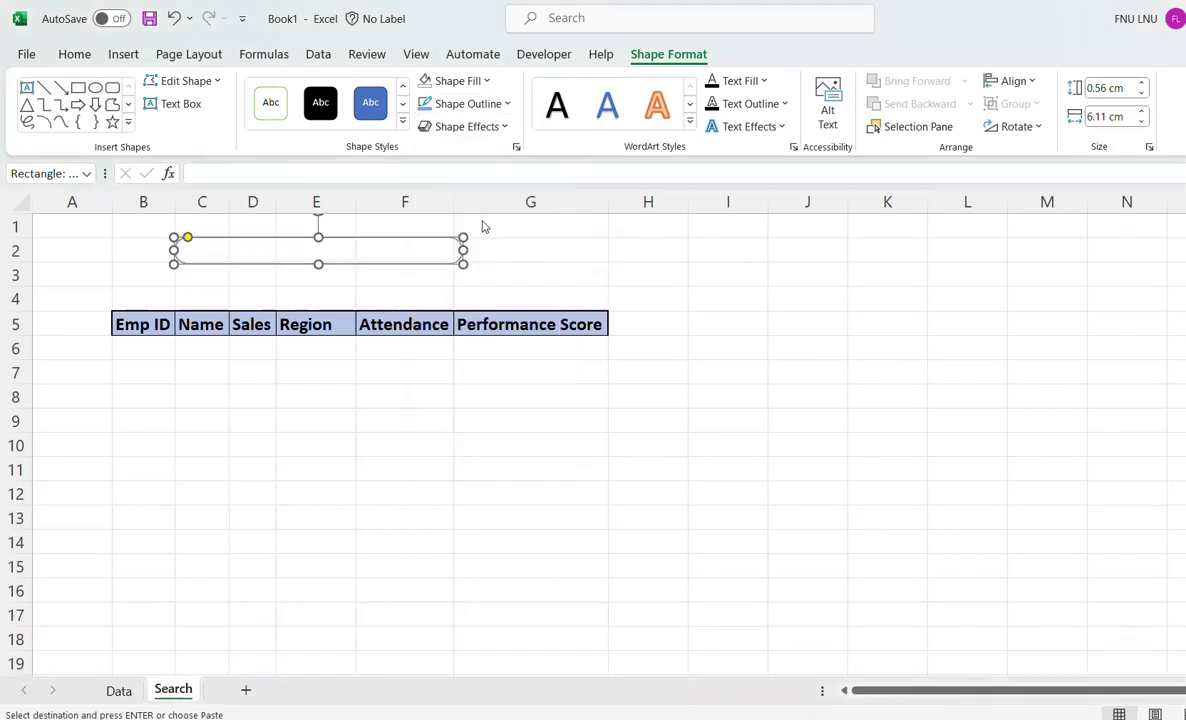
Add an Offset: Center outer shadow and a heavier outline weight to the pill
{"action": "left_click", "coordinate": [497, 135]}
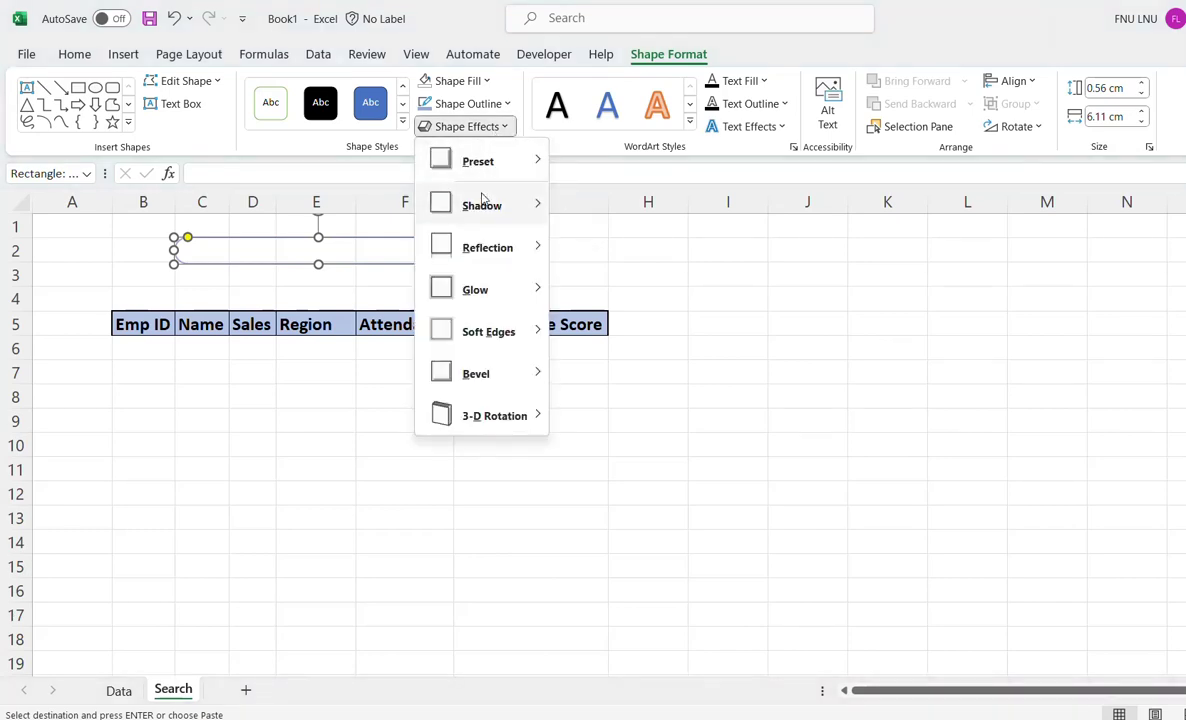
{"action": "mouse_move", "coordinate": [484, 203]}
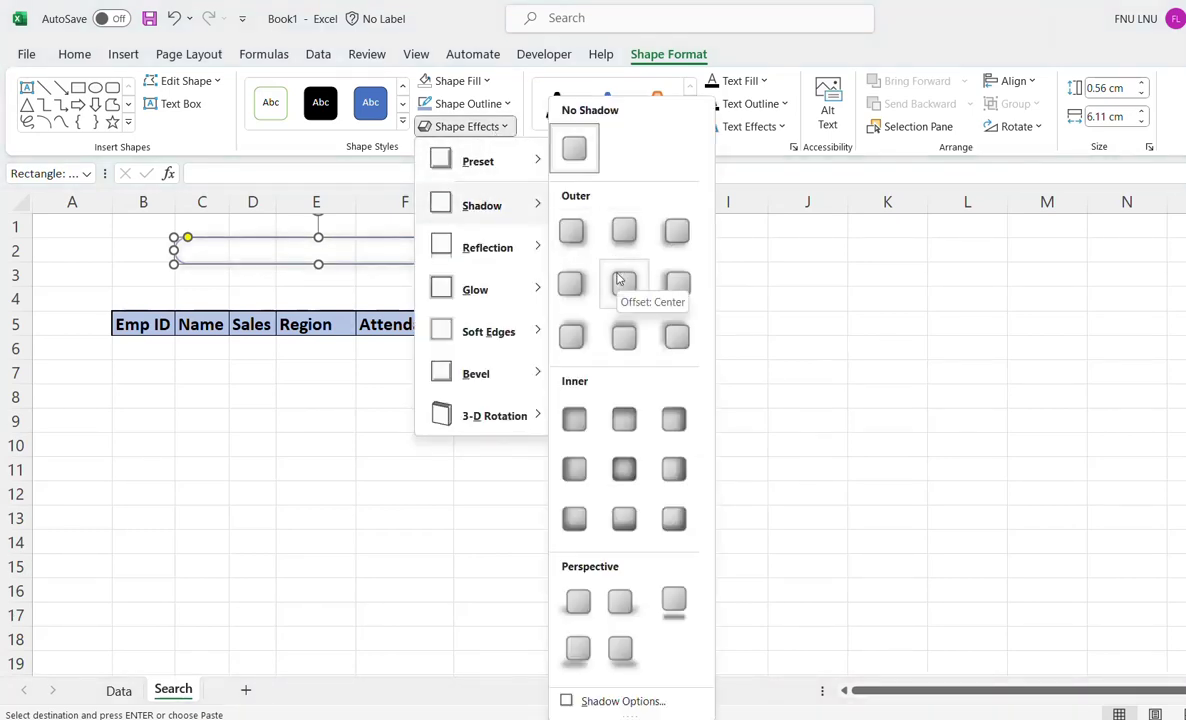
{"action": "left_click", "coordinate": [622, 280]}
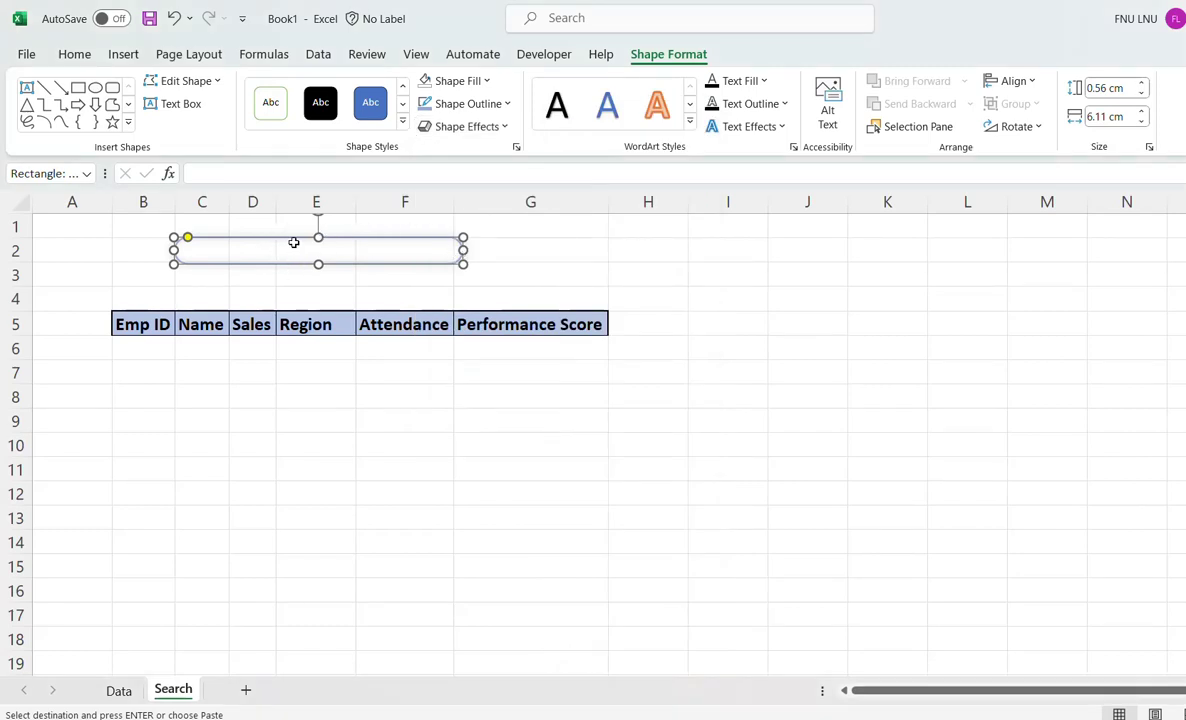
{"action": "left_click", "coordinate": [465, 104]}
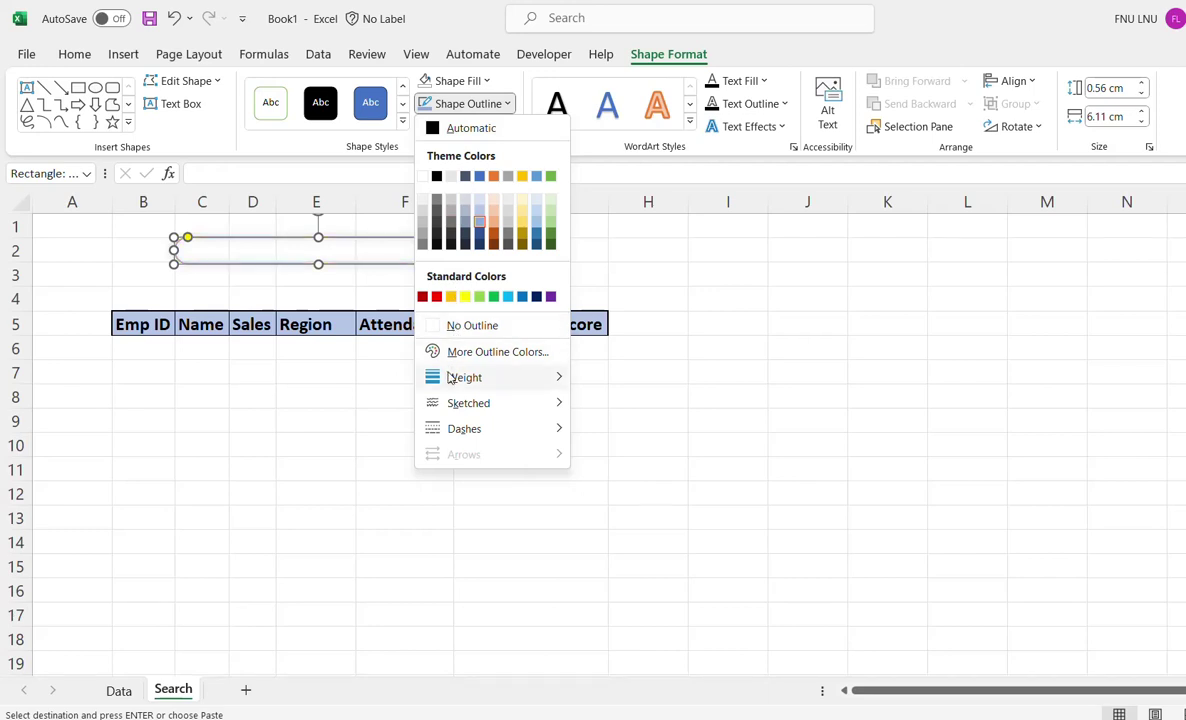
{"action": "mouse_move", "coordinate": [452, 378]}
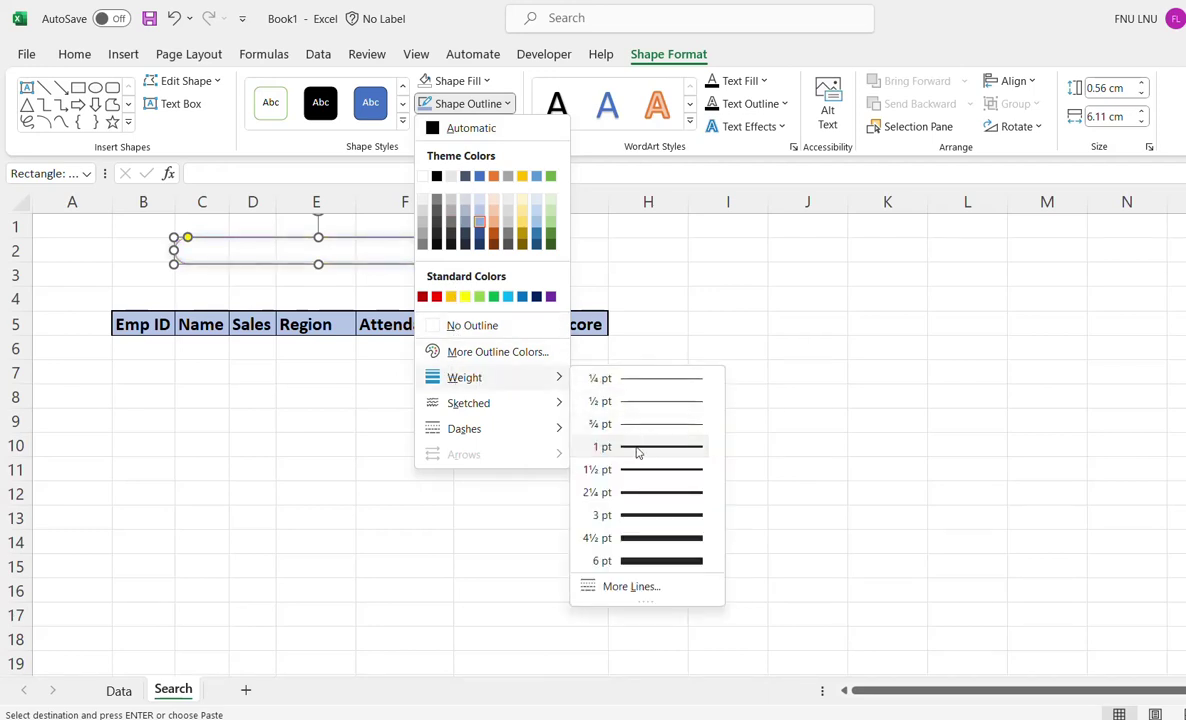
{"action": "left_click", "coordinate": [633, 470]}
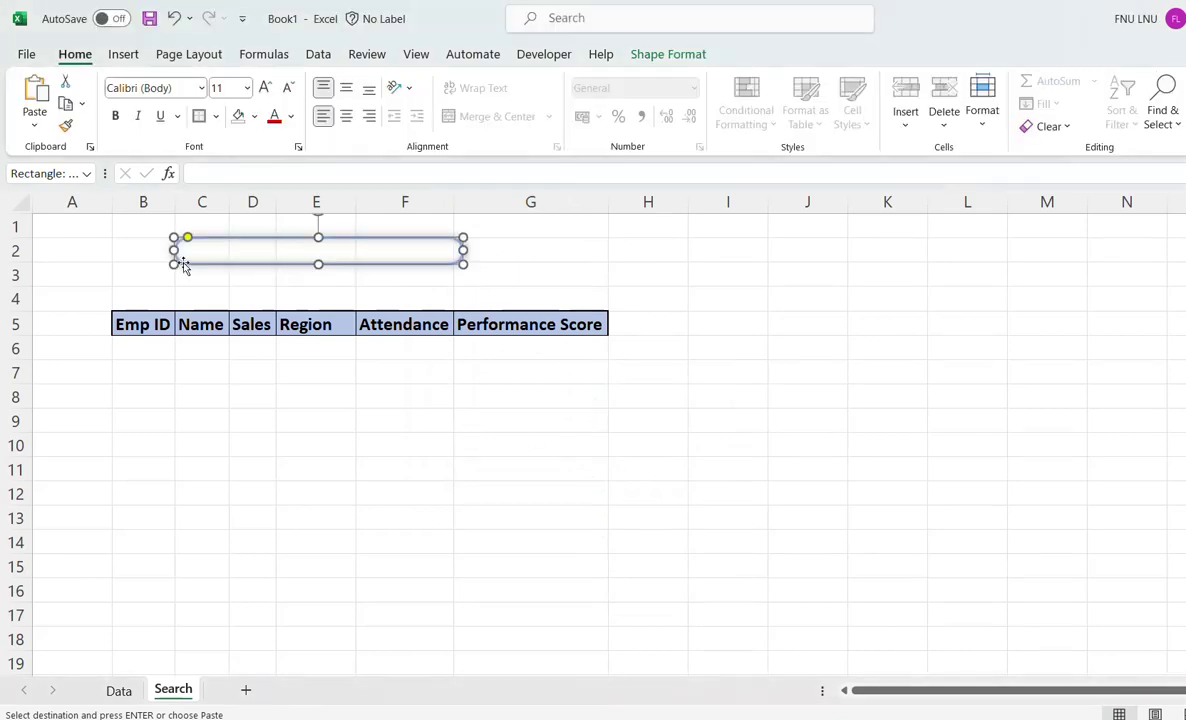
Paste a copy of the pill search box and move it down to around row 9
{"action": "key", "text": "ctrl+v"}
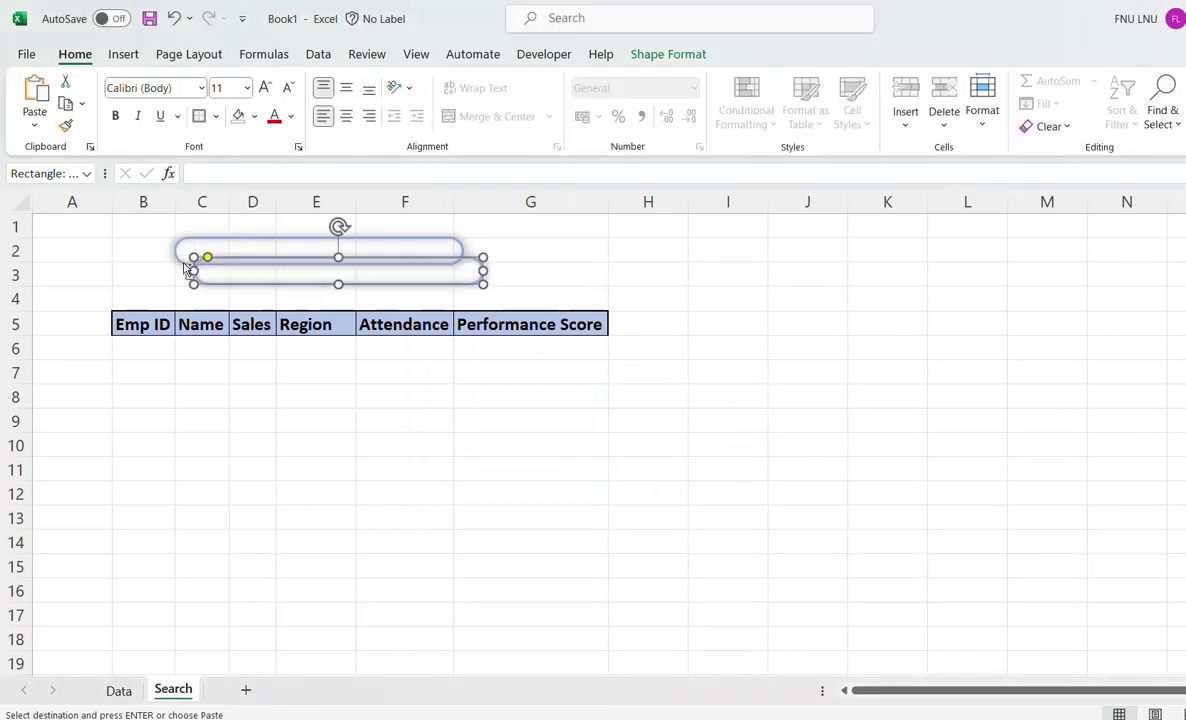
{"action": "left_click_drag", "start_coordinate": [265, 262], "coordinate": [259, 430]}
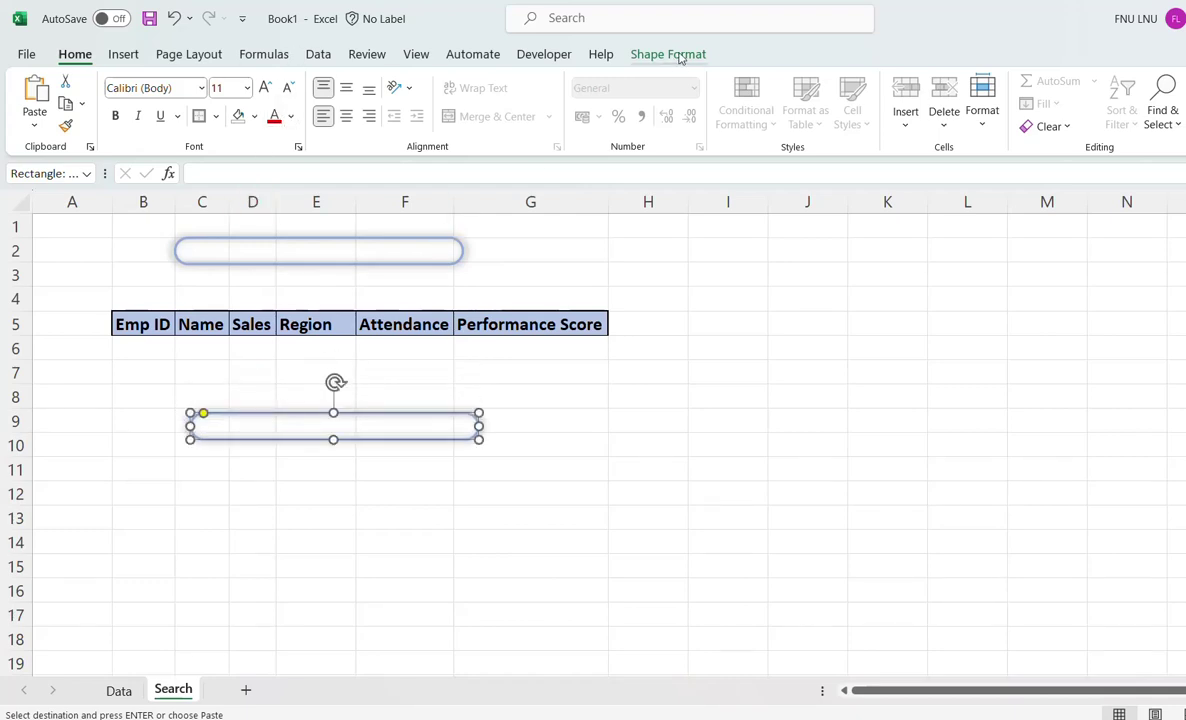
{"action": "left_click", "coordinate": [632, 54]}
{"action": "left_click", "coordinate": [483, 128]}
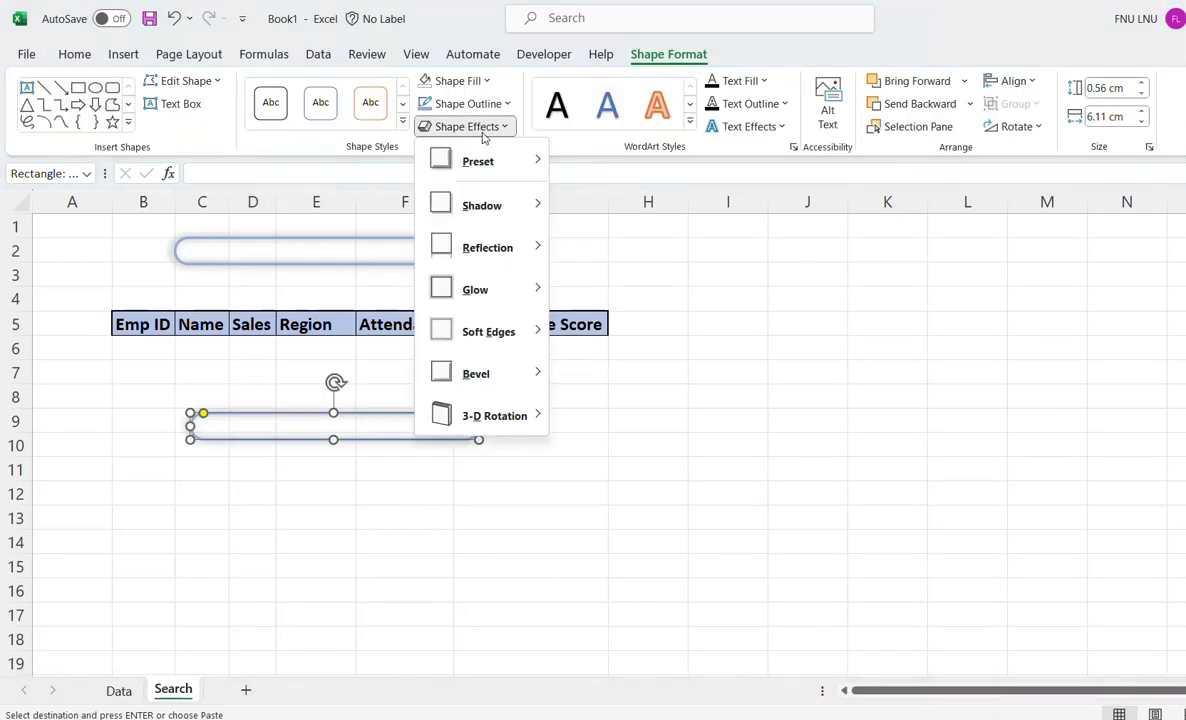
{"action": "mouse_move", "coordinate": [483, 205]}
{"action": "left_click", "coordinate": [582, 158]}
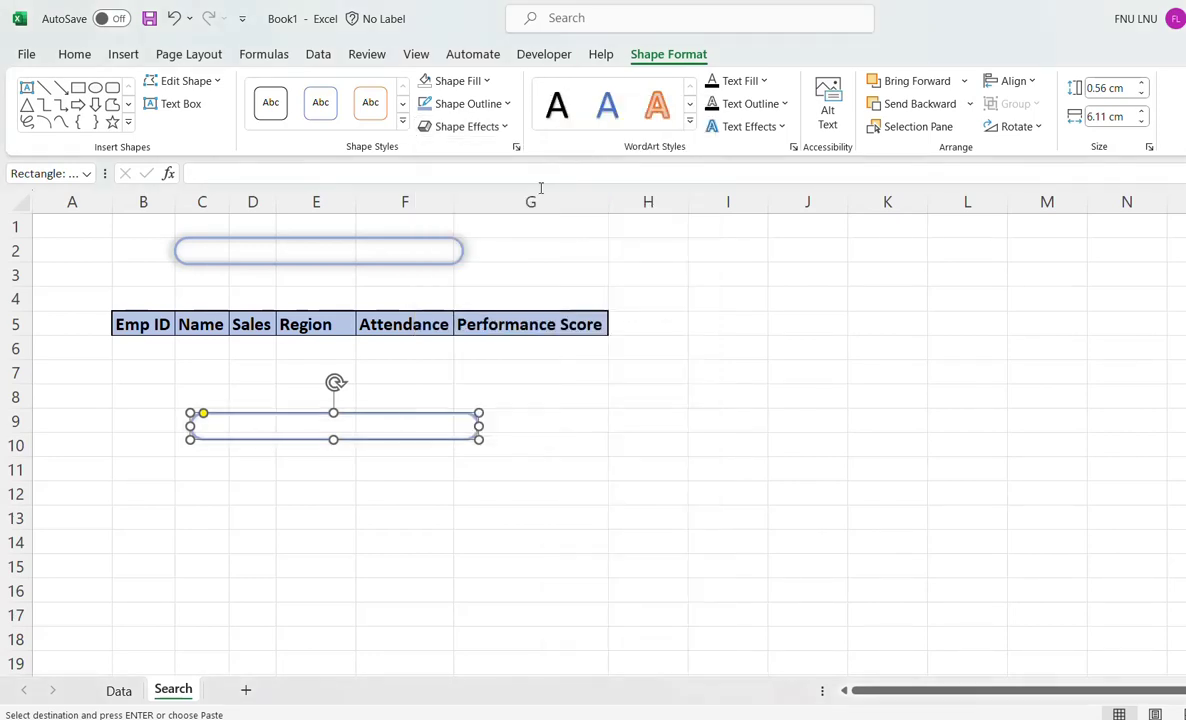
Change the copy to a top-corners-rounded rectangle, rotate it 90° left, and shrink it to the bar's left end
{"action": "left_click", "coordinate": [213, 84]}
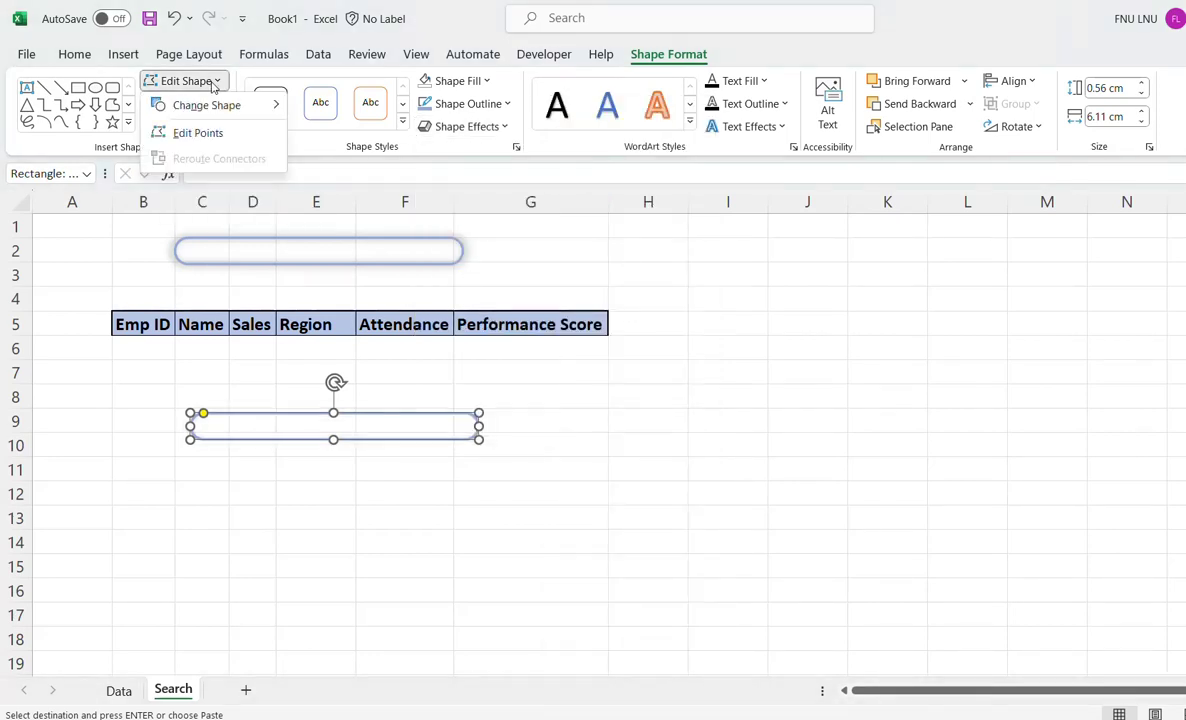
{"action": "mouse_move", "coordinate": [235, 108]}
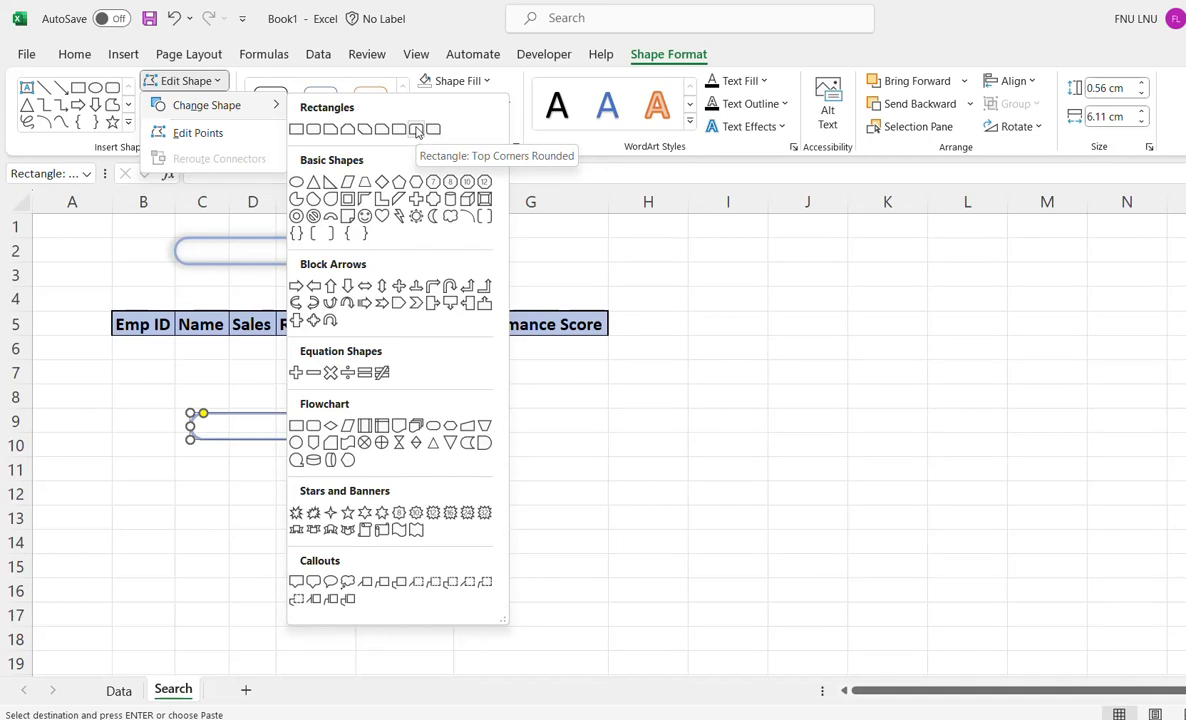
{"action": "left_click", "coordinate": [418, 130]}
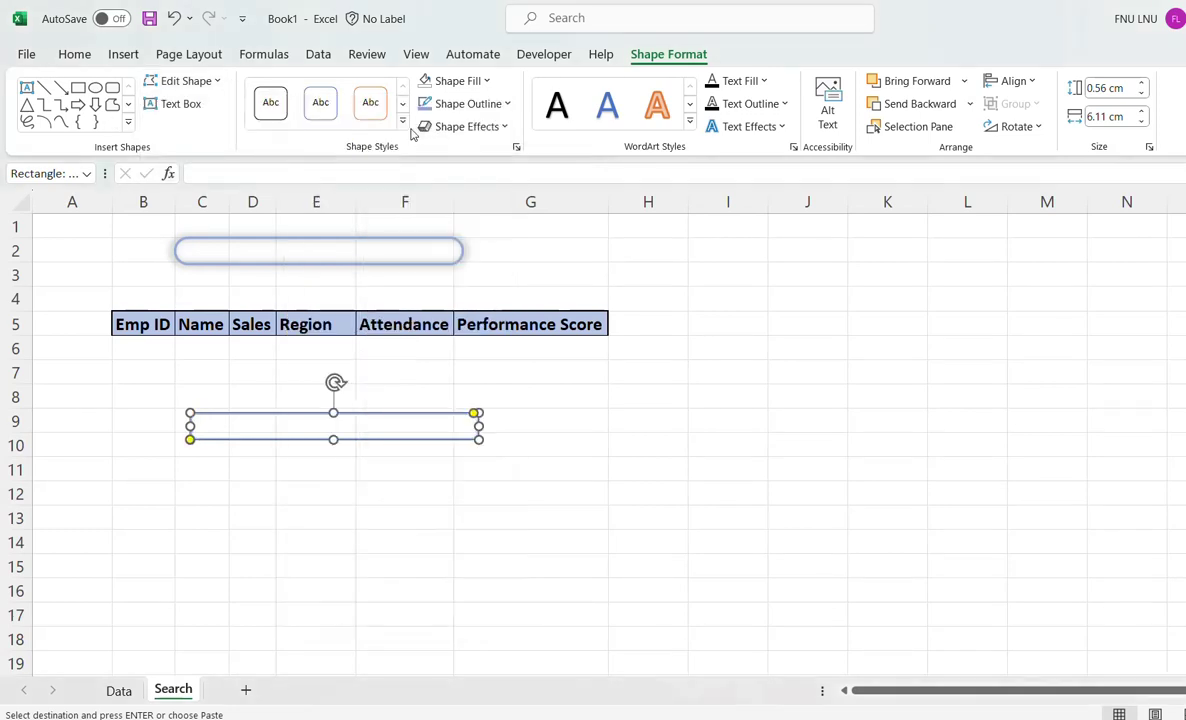
{"action": "left_click", "coordinate": [1019, 130]}
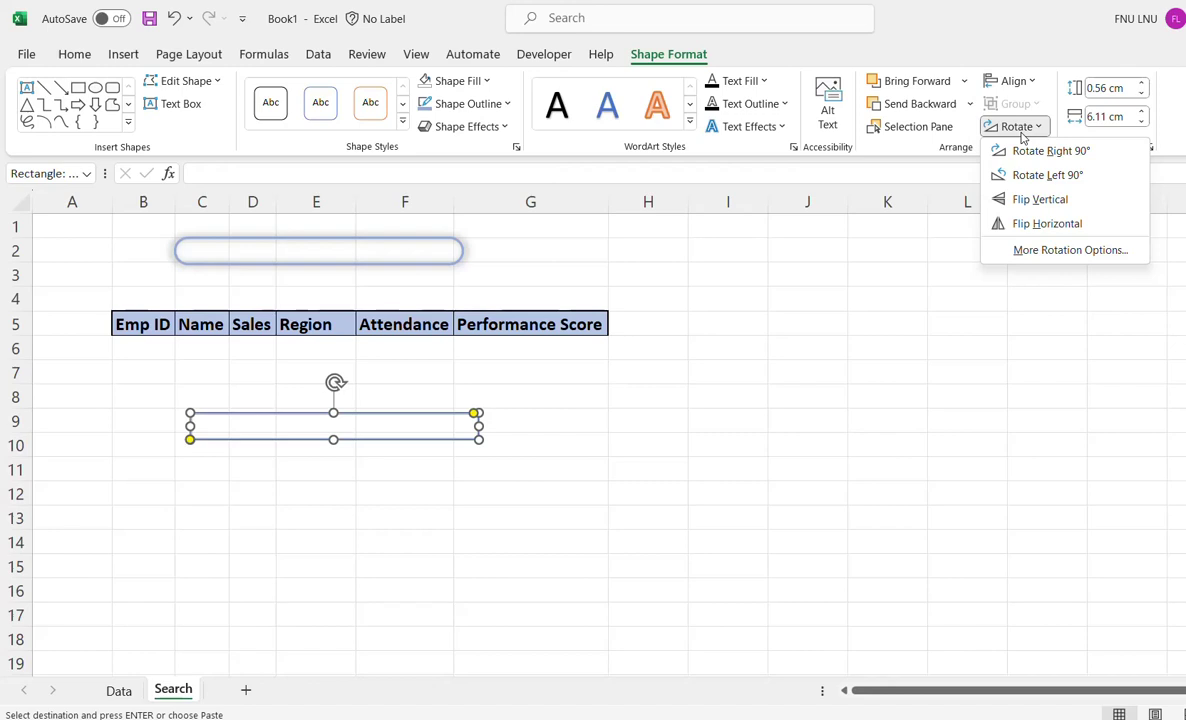
{"action": "left_click", "coordinate": [1037, 181]}
{"action": "mouse_move", "coordinate": [334, 570]}
{"action": "left_mouse_down"}
{"action": "mouse_move", "coordinate": [325, 357]}
{"action": "mouse_move", "coordinate": [185, 250]}
{"action": "left_mouse_up"}
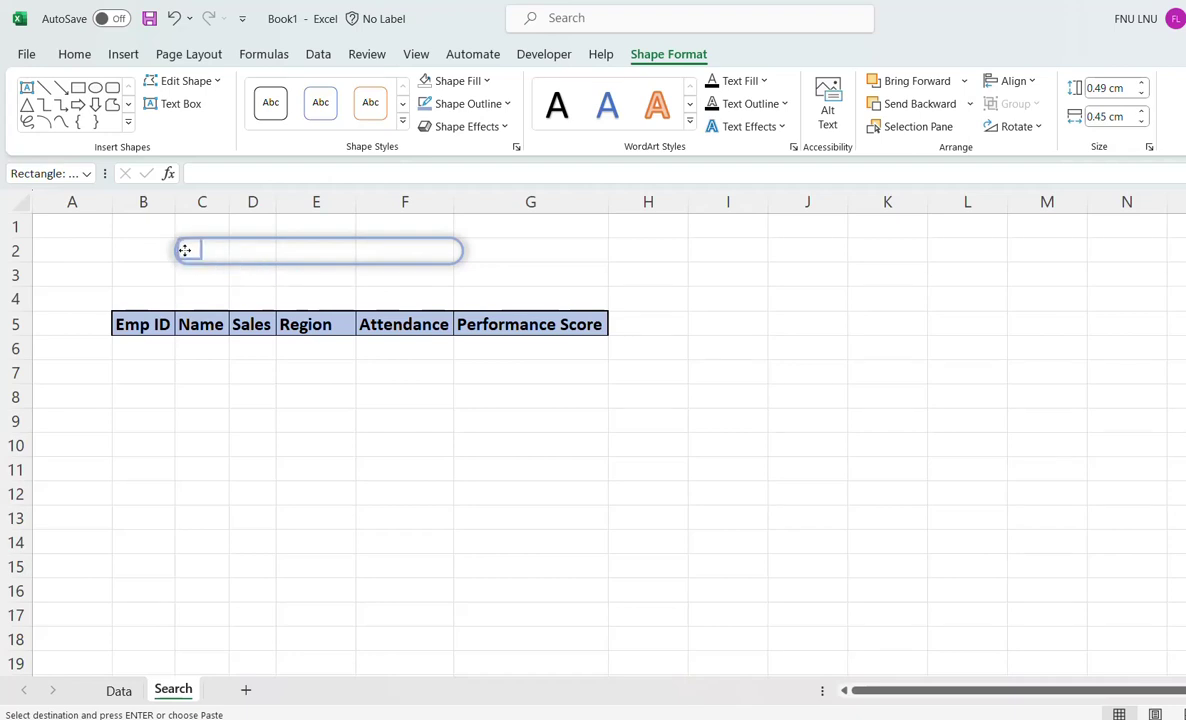
{"action": "left_click_drag", "start_coordinate": [185, 250], "coordinate": [183, 249]}
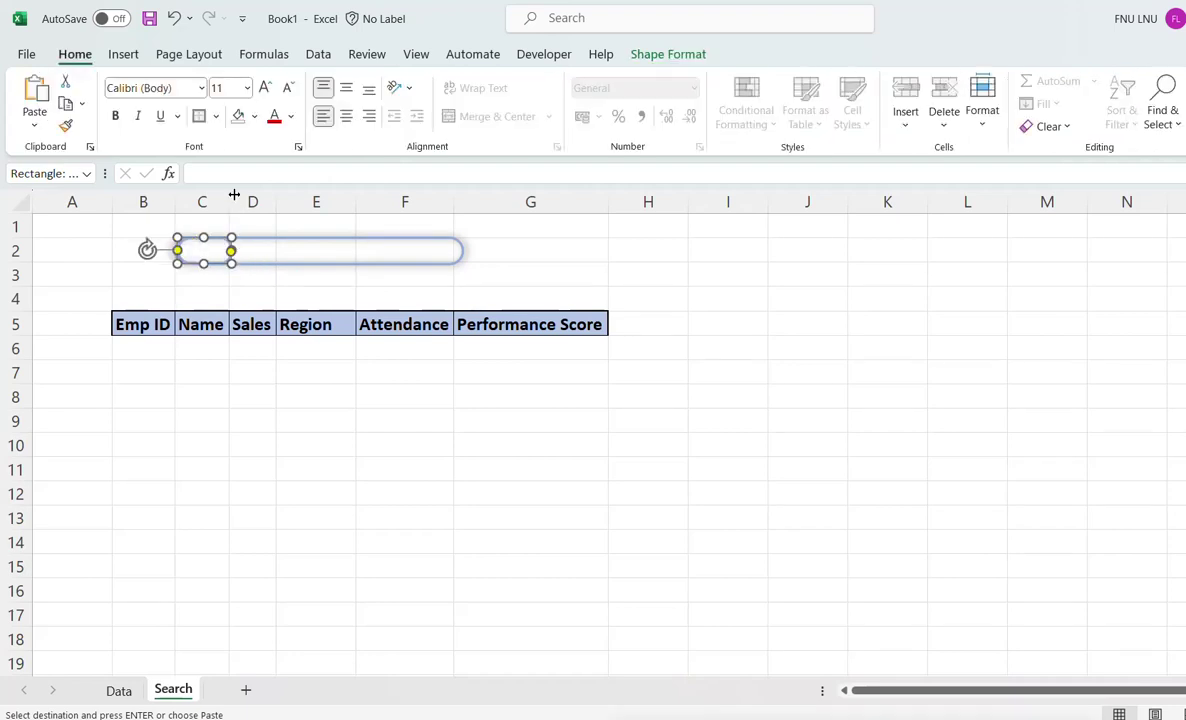
Remove the small cap's outline and fill it dark blue
{"action": "left_click", "coordinate": [640, 54]}
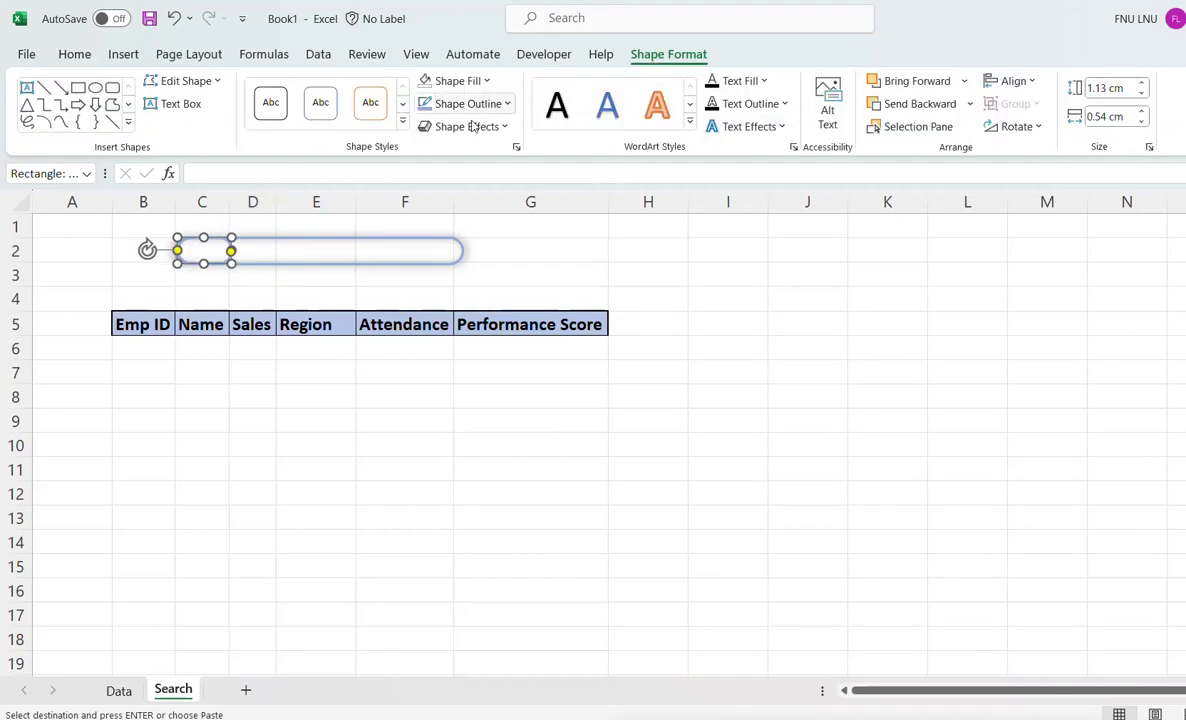
{"action": "left_click", "coordinate": [468, 103]}
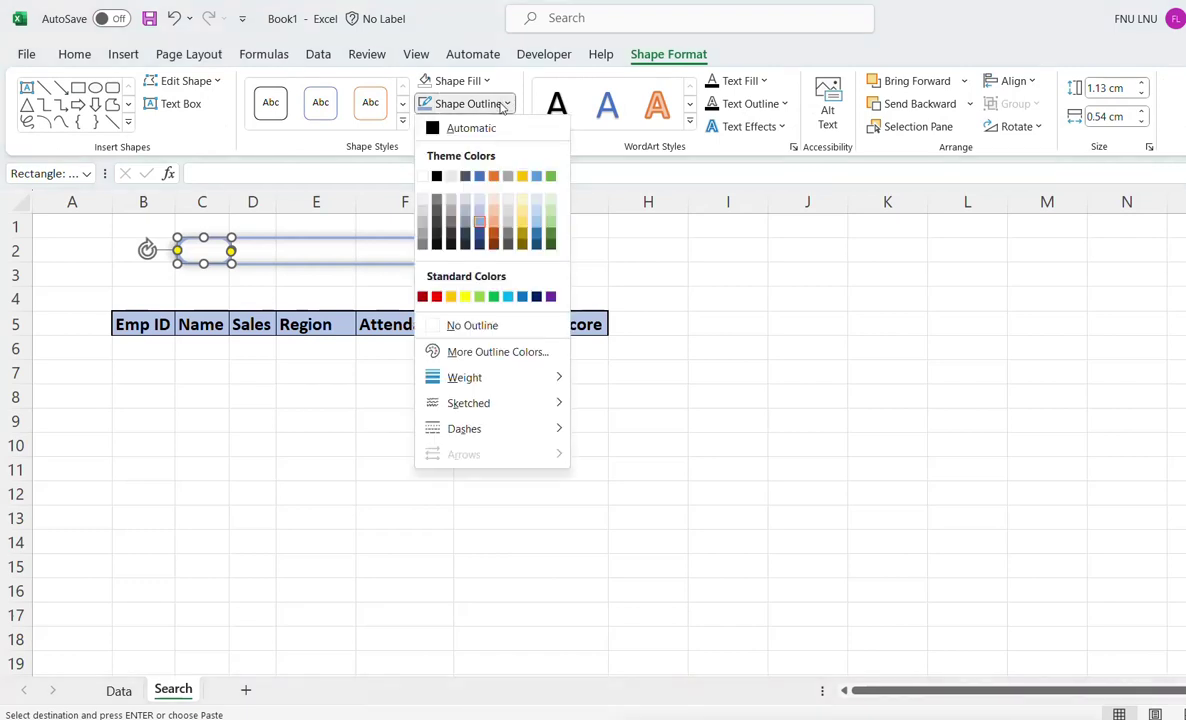
{"action": "left_click", "coordinate": [447, 325]}
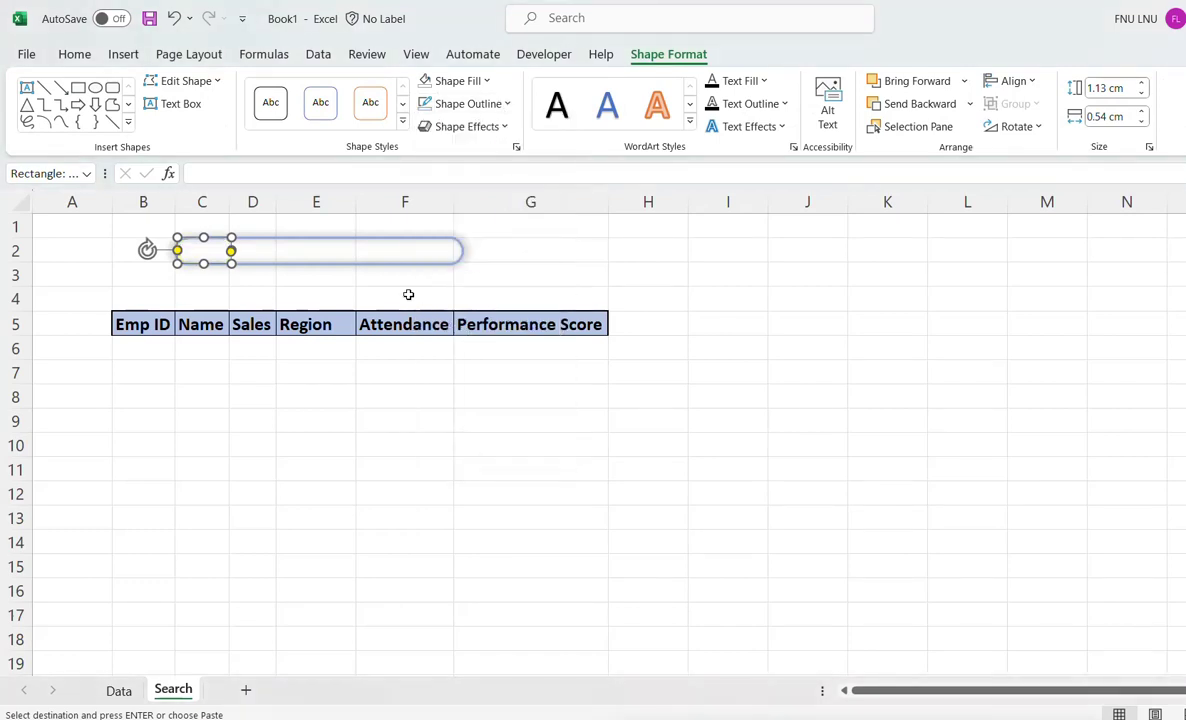
{"action": "left_click", "coordinate": [484, 80]}
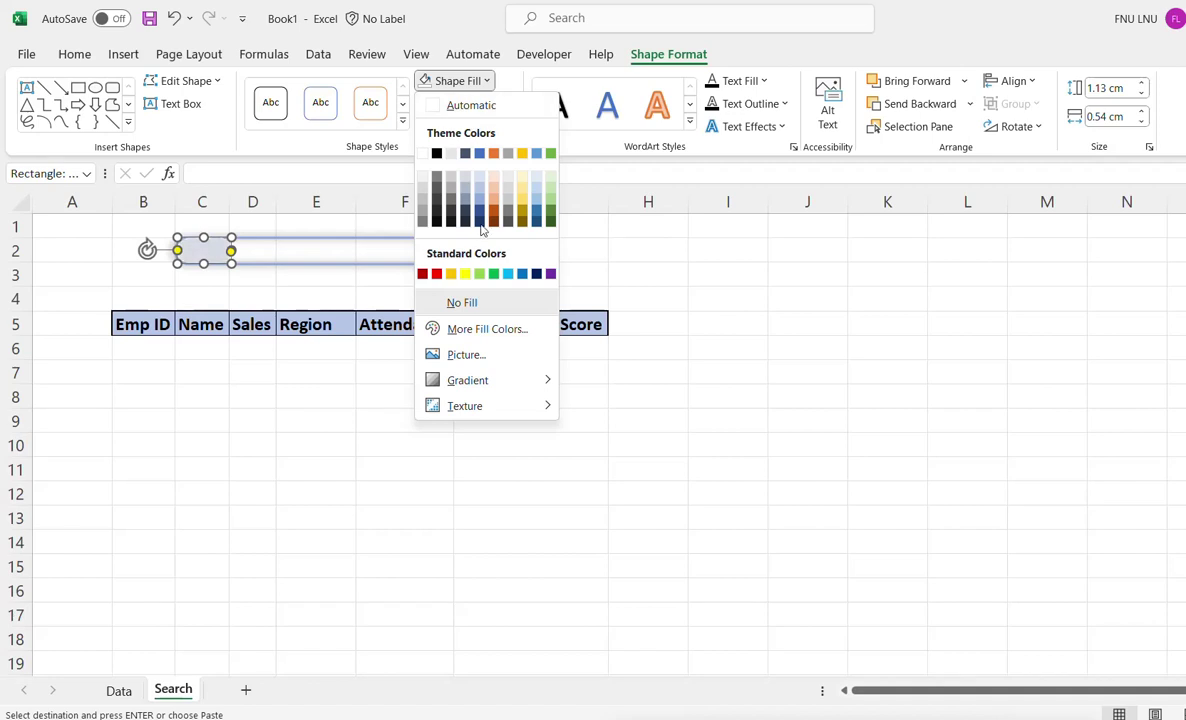
{"action": "left_click", "coordinate": [481, 211]}
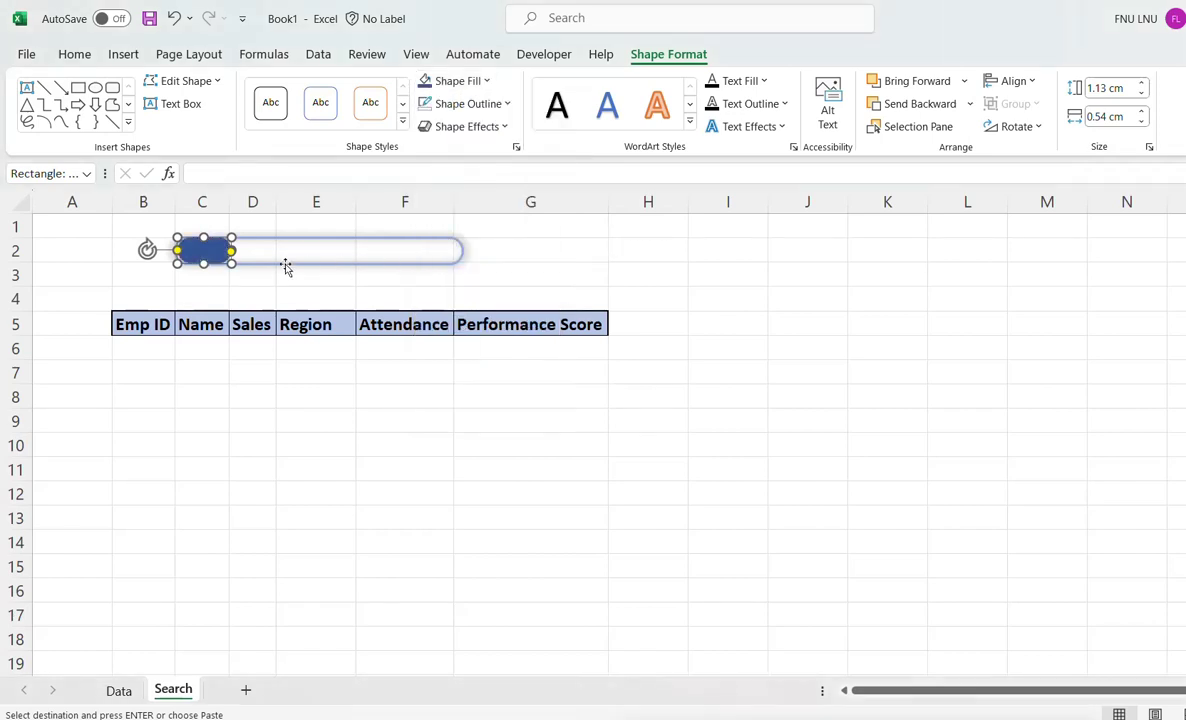
{"action": "left_click", "coordinate": [120, 54]}
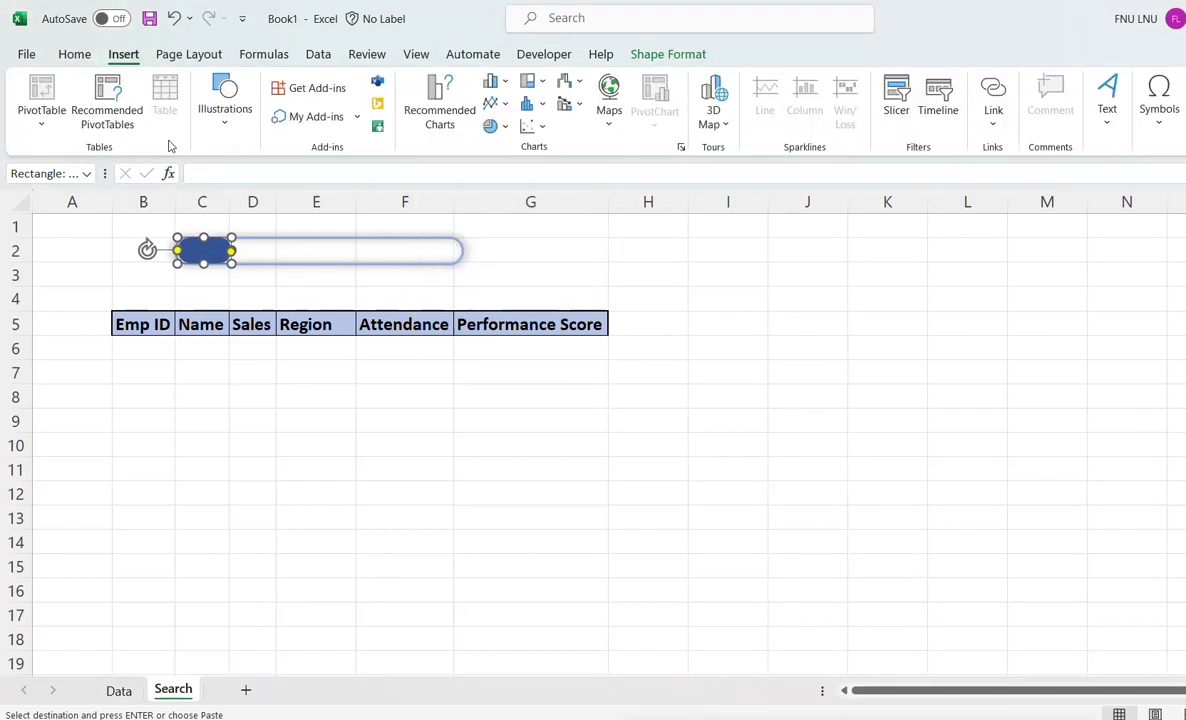
Insert the magnifier icon from an icon search for 'search' and shrink it to 0.45 × 0.45 cm on the cap
{"action": "left_click", "coordinate": [222, 125]}
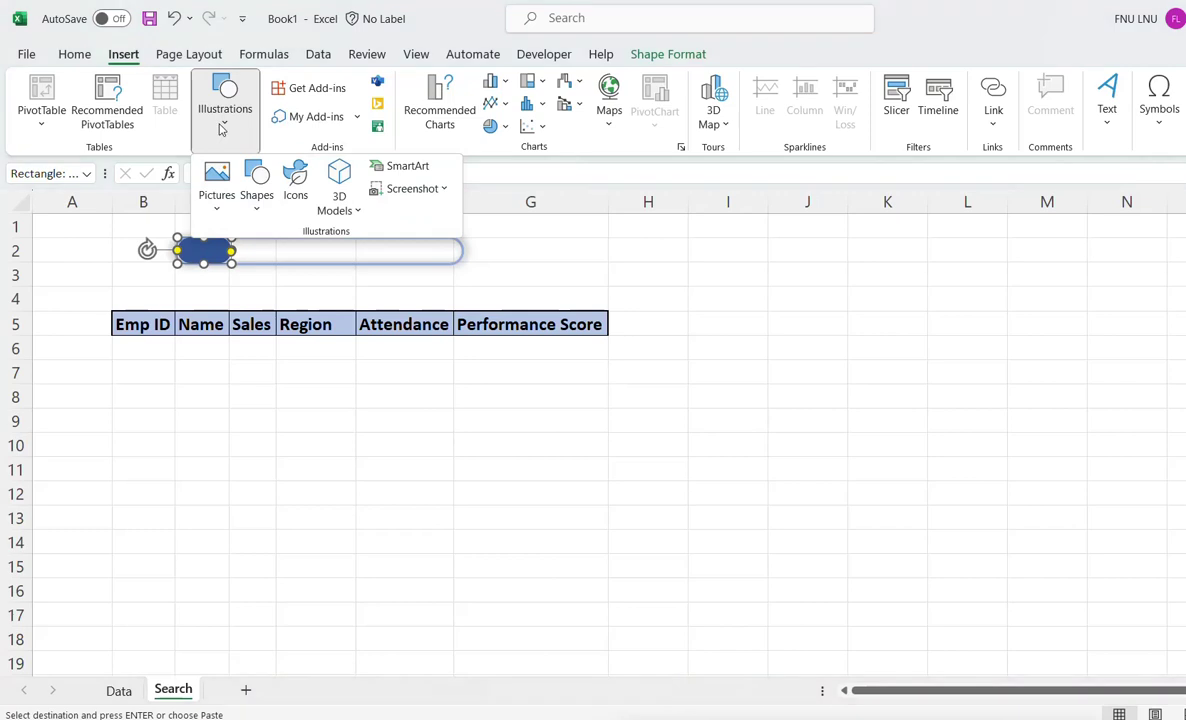
{"action": "left_click", "coordinate": [292, 195]}
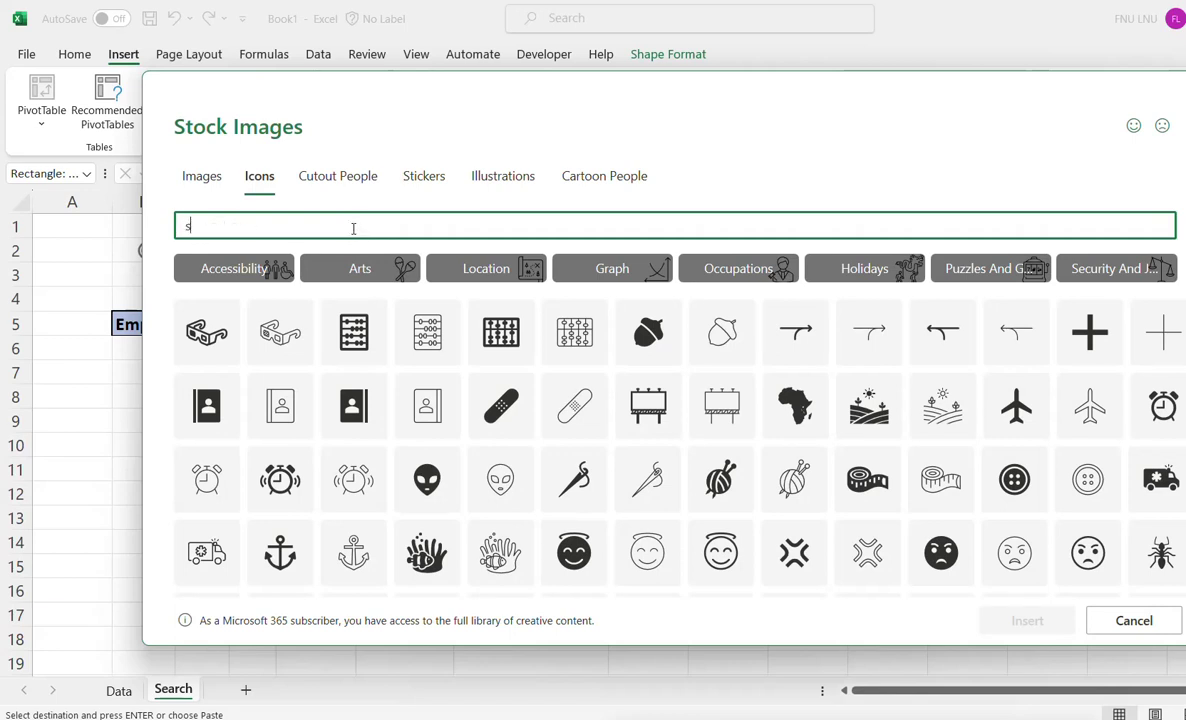
{"action": "type", "text": "search"}
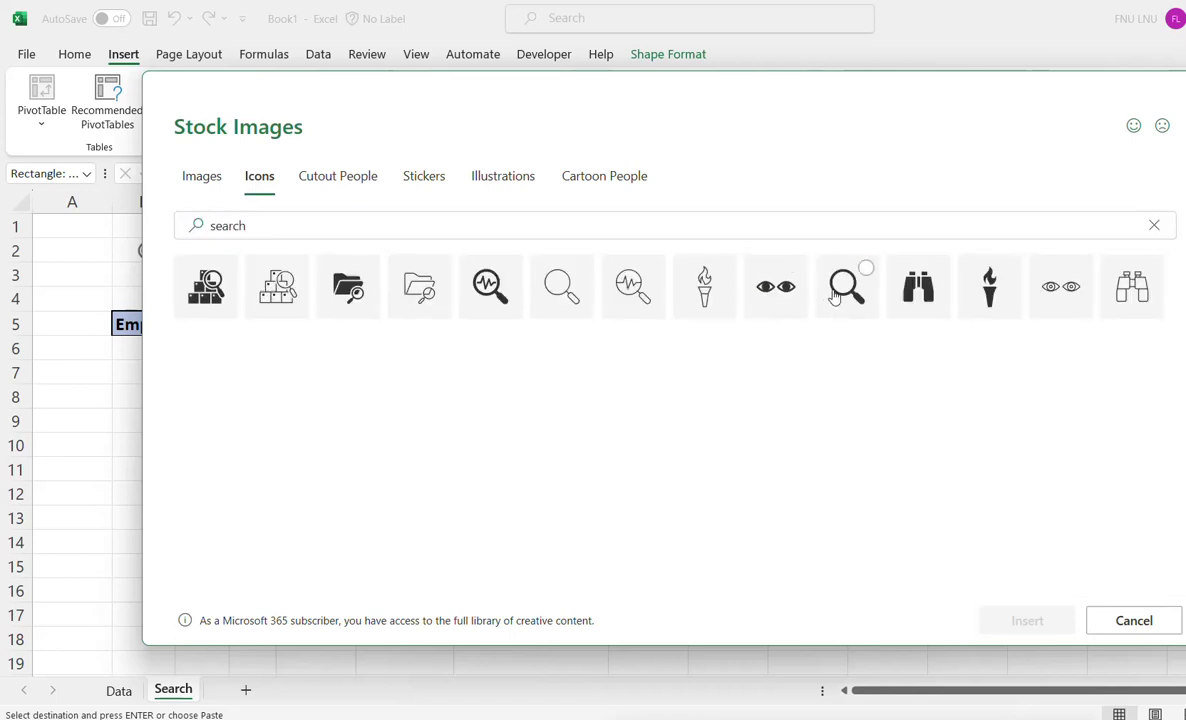
{"action": "left_click", "coordinate": [847, 286]}
{"action": "left_click", "coordinate": [1027, 622]}
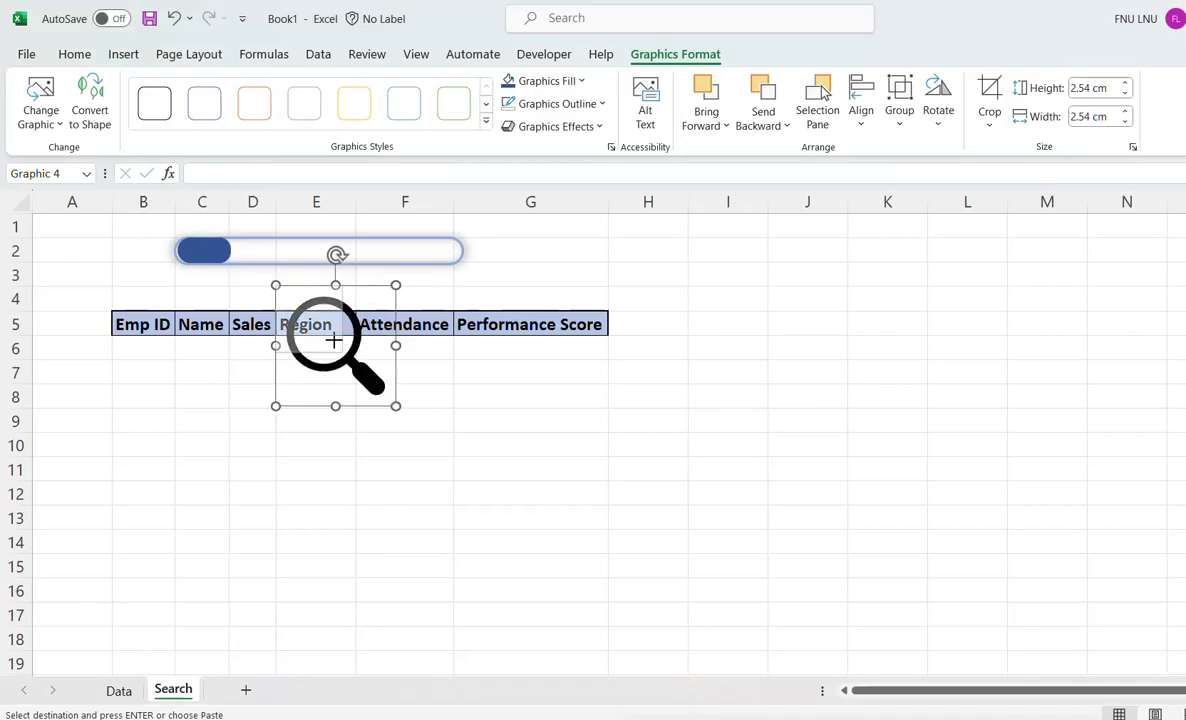
{"action": "mouse_move", "coordinate": [397, 405]}
{"action": "left_mouse_down"}
{"action": "mouse_move", "coordinate": [300, 308]}
{"action": "mouse_move", "coordinate": [200, 250]}
{"action": "left_mouse_up"}
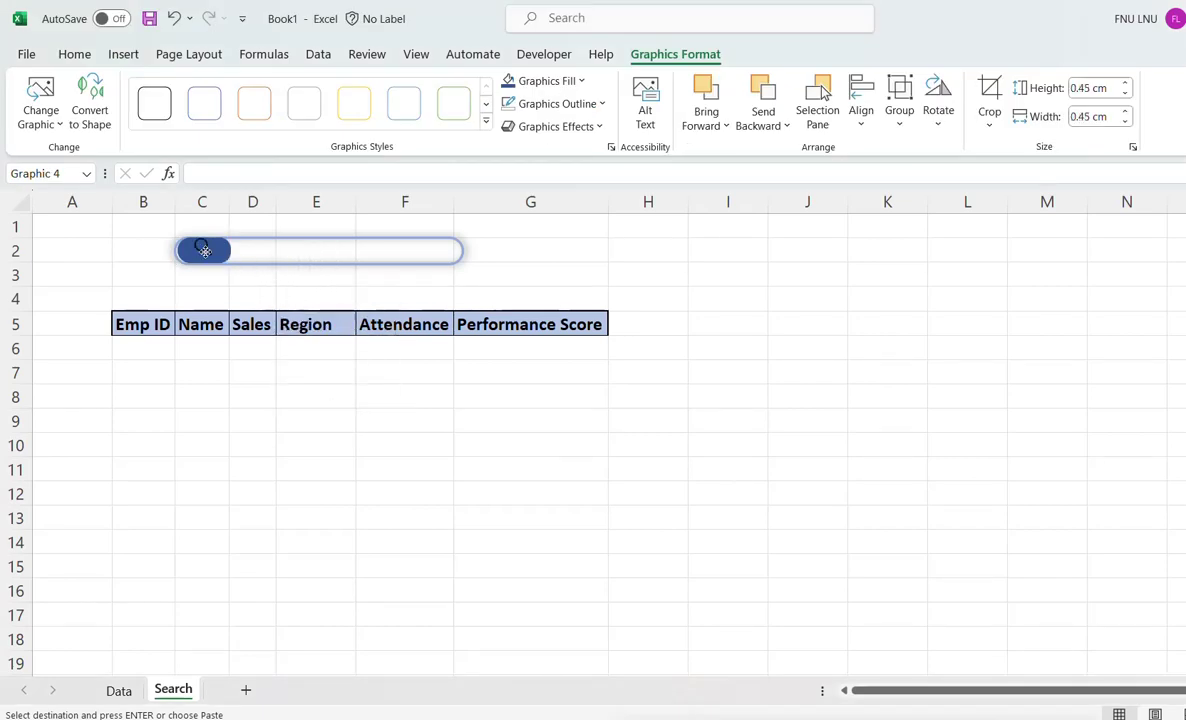
Fill the magnifier icon white and deselect it
{"action": "left_click", "coordinate": [577, 82]}
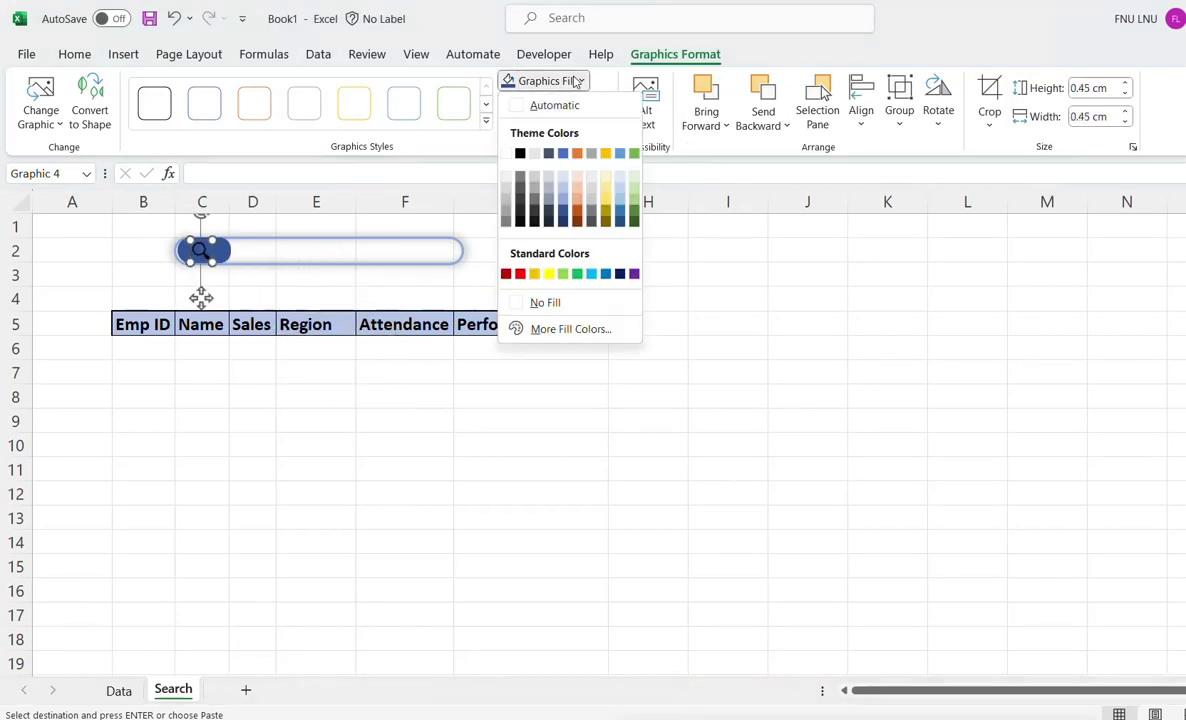
{"action": "left_click", "coordinate": [506, 153]}
{"action": "key", "text": "Escape"}
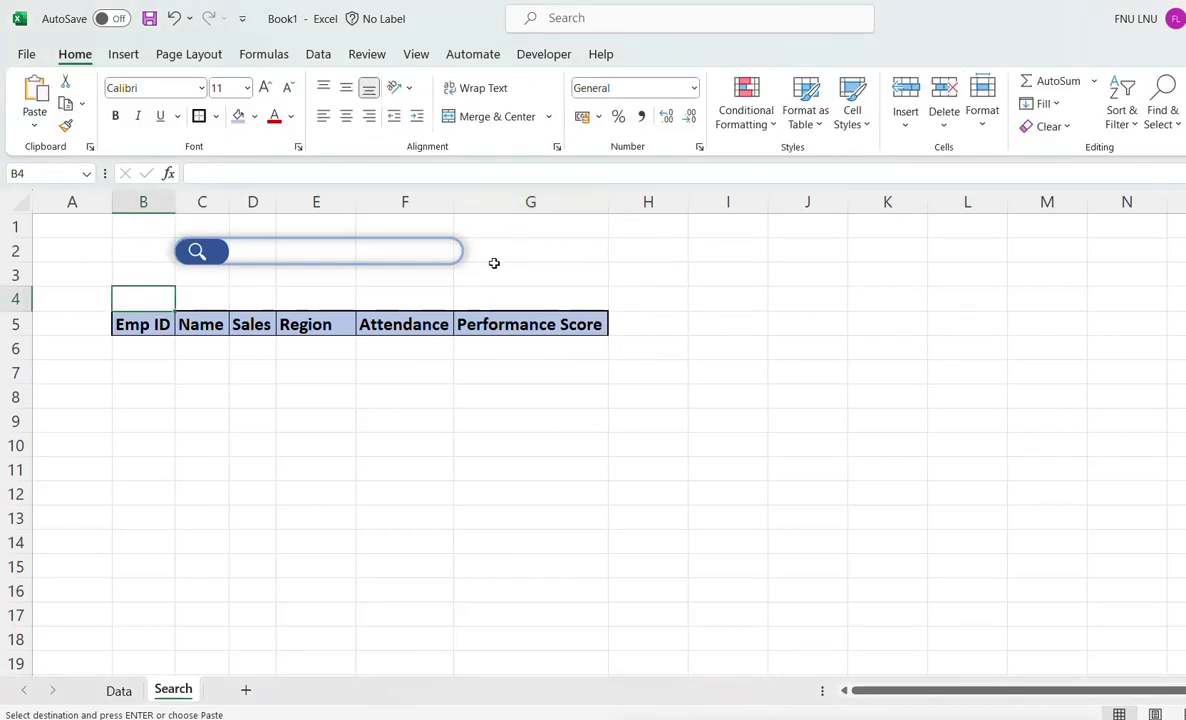
Duplicate the pill across H2:K2 and draw an ActiveX text box inside the original search bar
{"action": "left_click", "coordinate": [372, 261]}
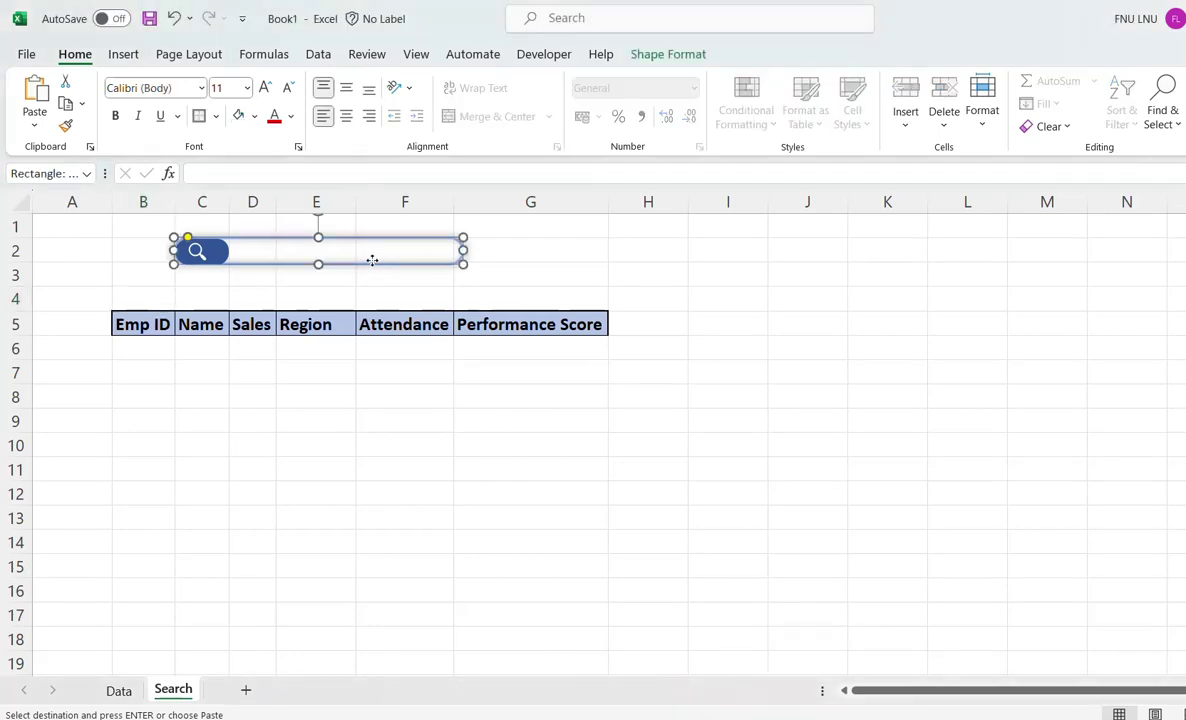
{"action": "mouse_move", "coordinate": [372, 261]}
{"action": "left_mouse_down"}
{"action": "mouse_move", "coordinate": [769, 284]}
{"action": "mouse_move", "coordinate": [801, 267]}
{"action": "left_mouse_up"}
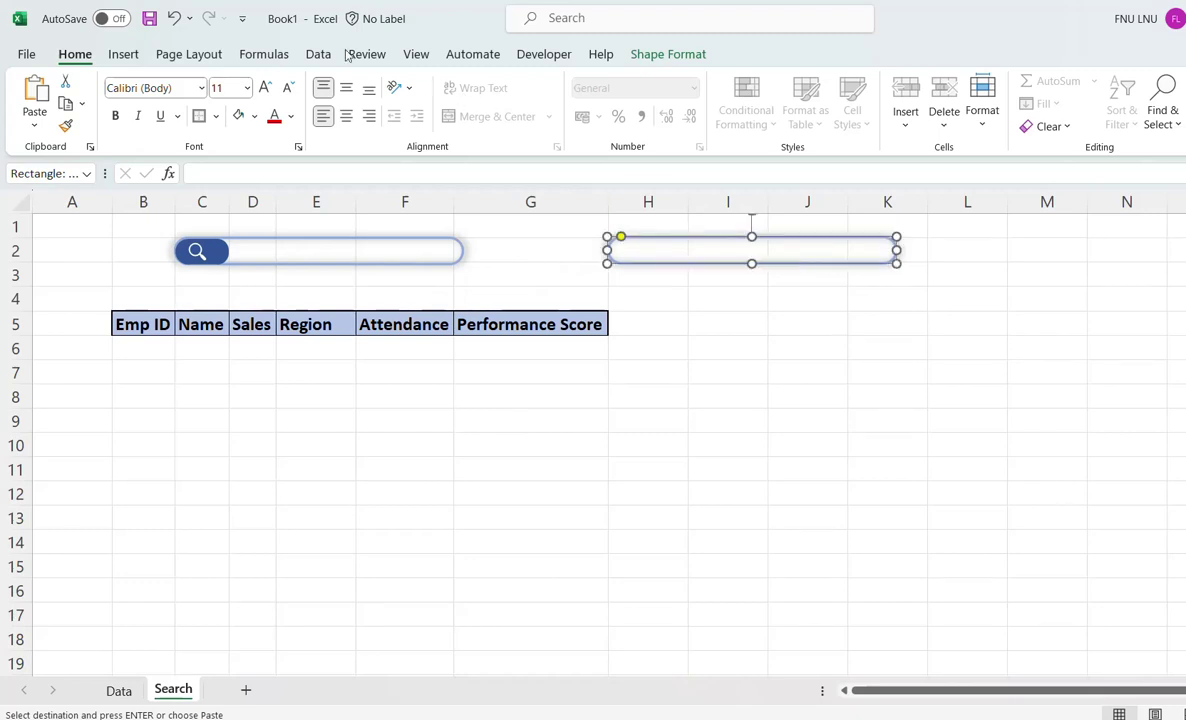
{"action": "left_click", "coordinate": [530, 56]}
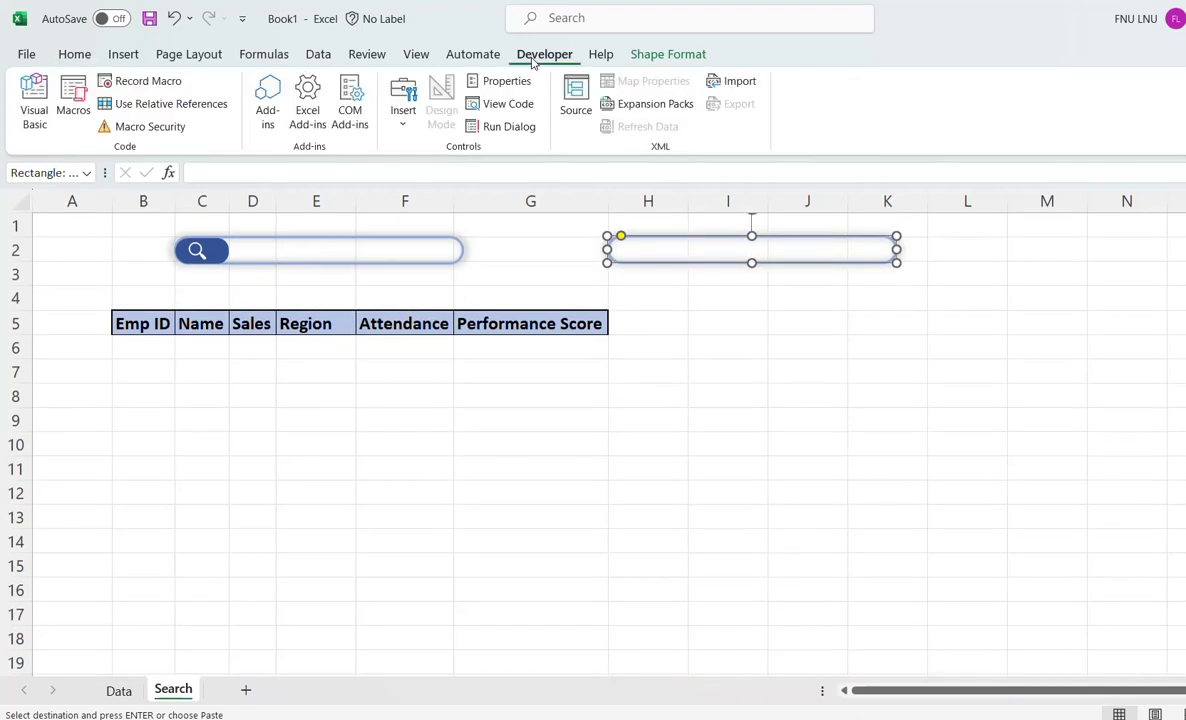
{"action": "left_click", "coordinate": [403, 122]}
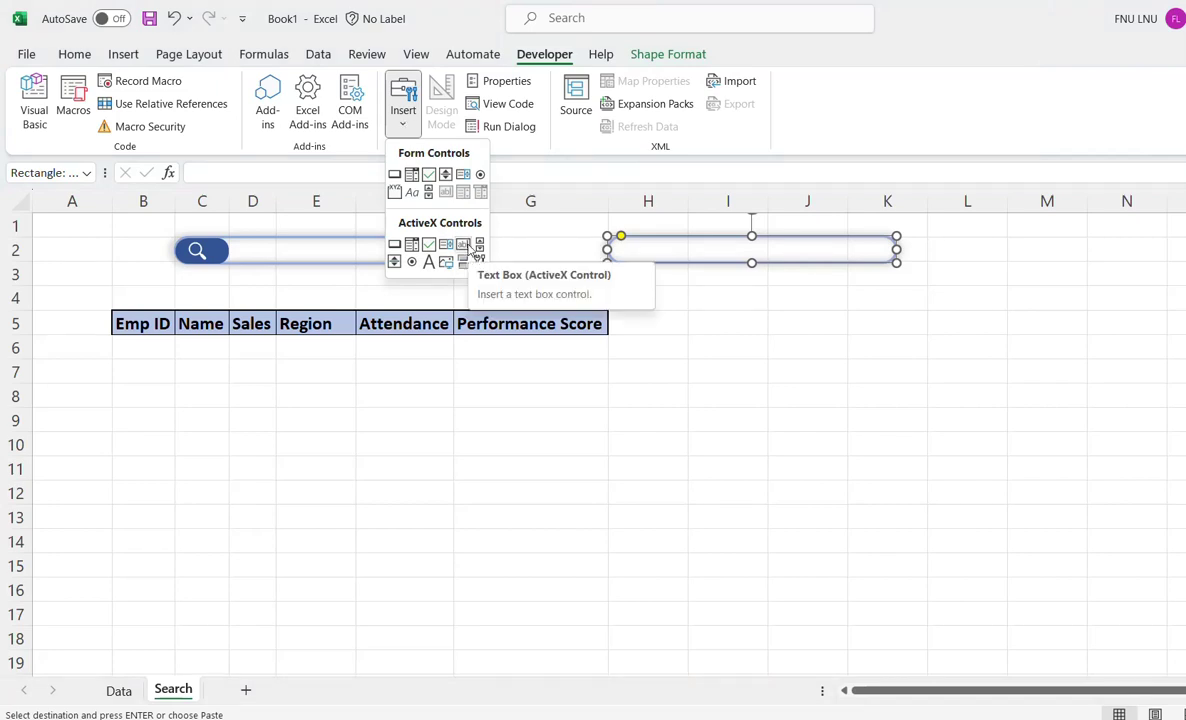
{"action": "left_click", "coordinate": [468, 247]}
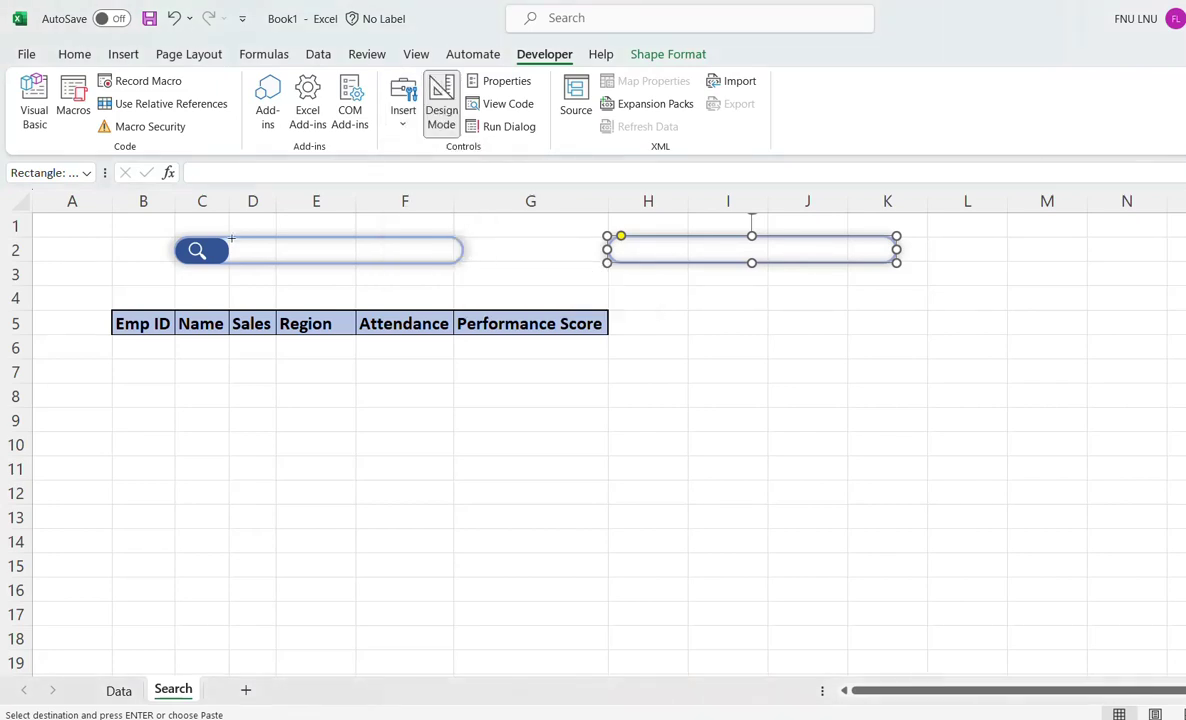
{"action": "left_click_drag", "start_coordinate": [233, 241], "coordinate": [452, 259]}
Draw a Search from Right option button inside the right-hand pill
{"action": "left_click", "coordinate": [468, 281]}
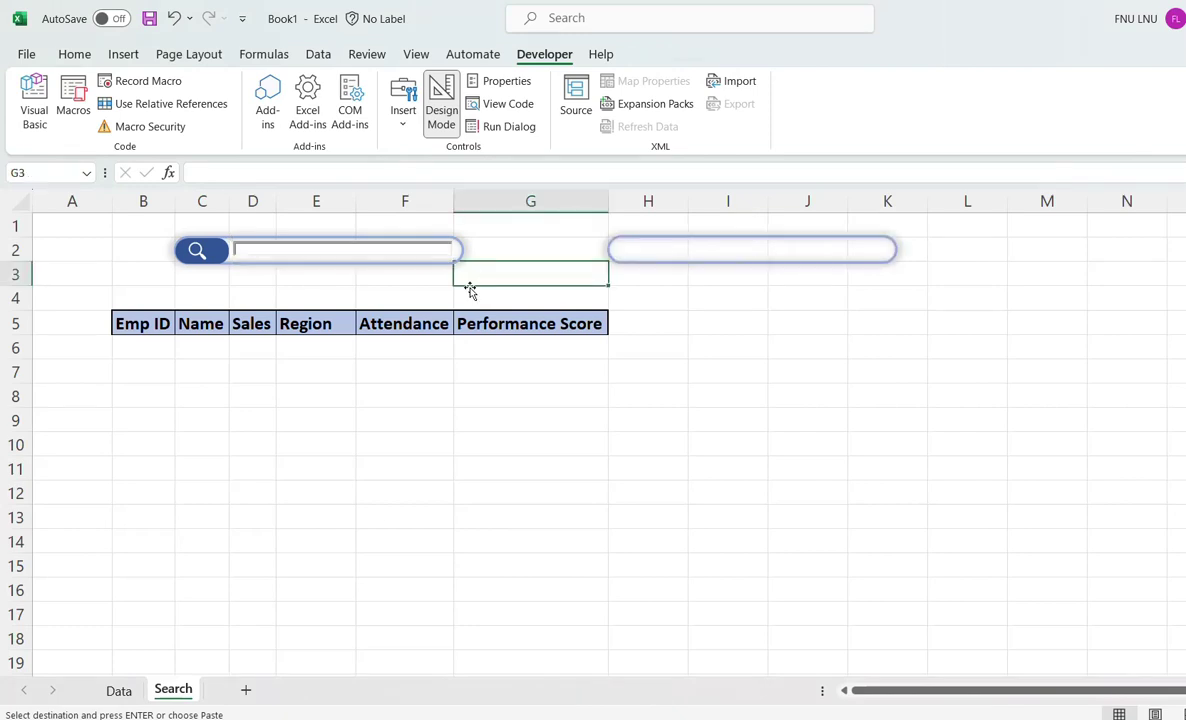
{"action": "left_click", "coordinate": [404, 128]}
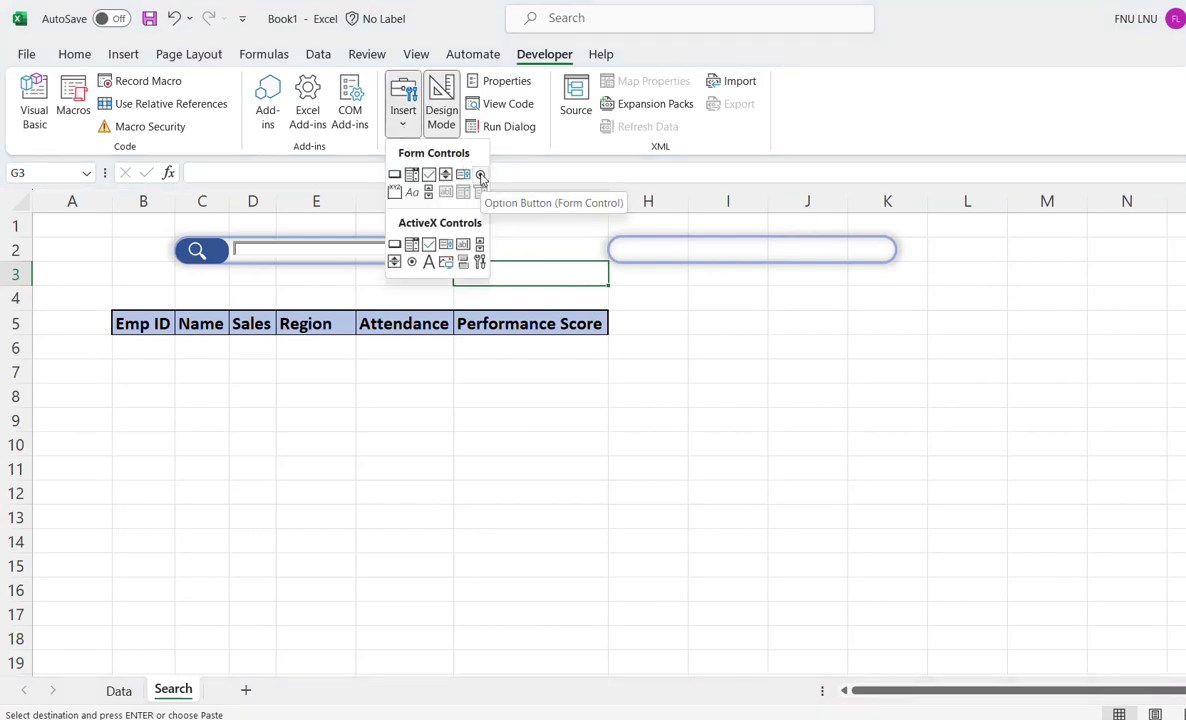
{"action": "left_click", "coordinate": [480, 176]}
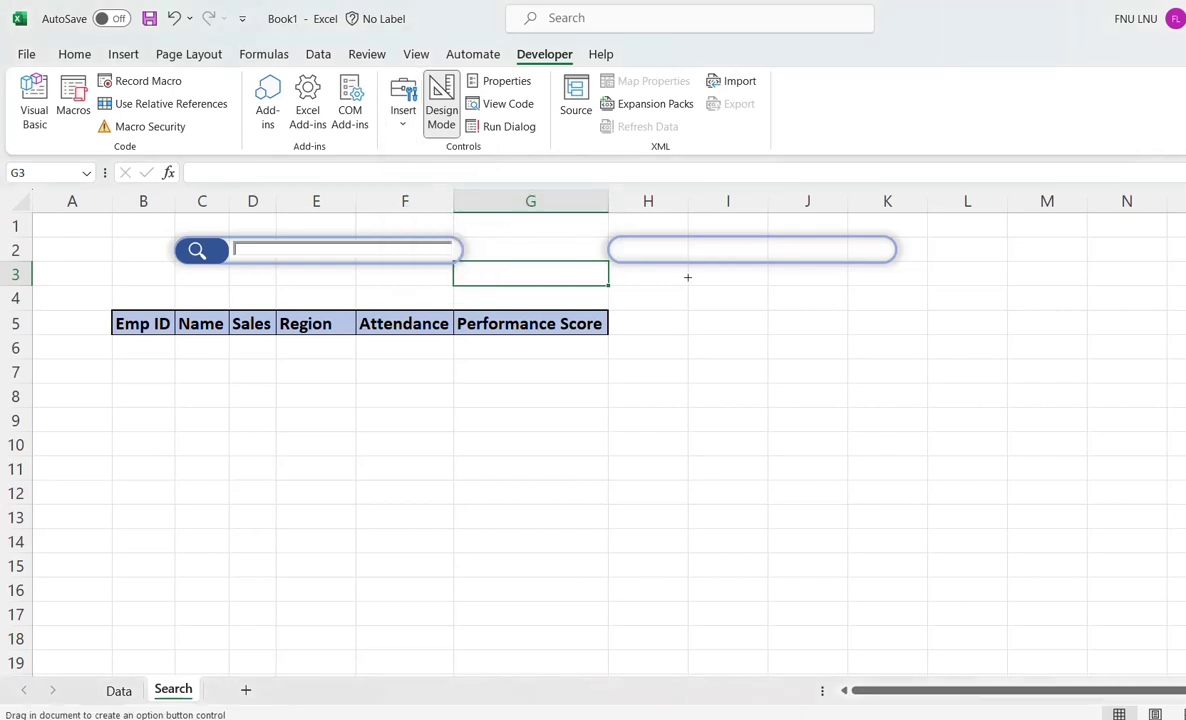
{"action": "left_click_drag", "start_coordinate": [626, 244], "coordinate": [731, 256]}
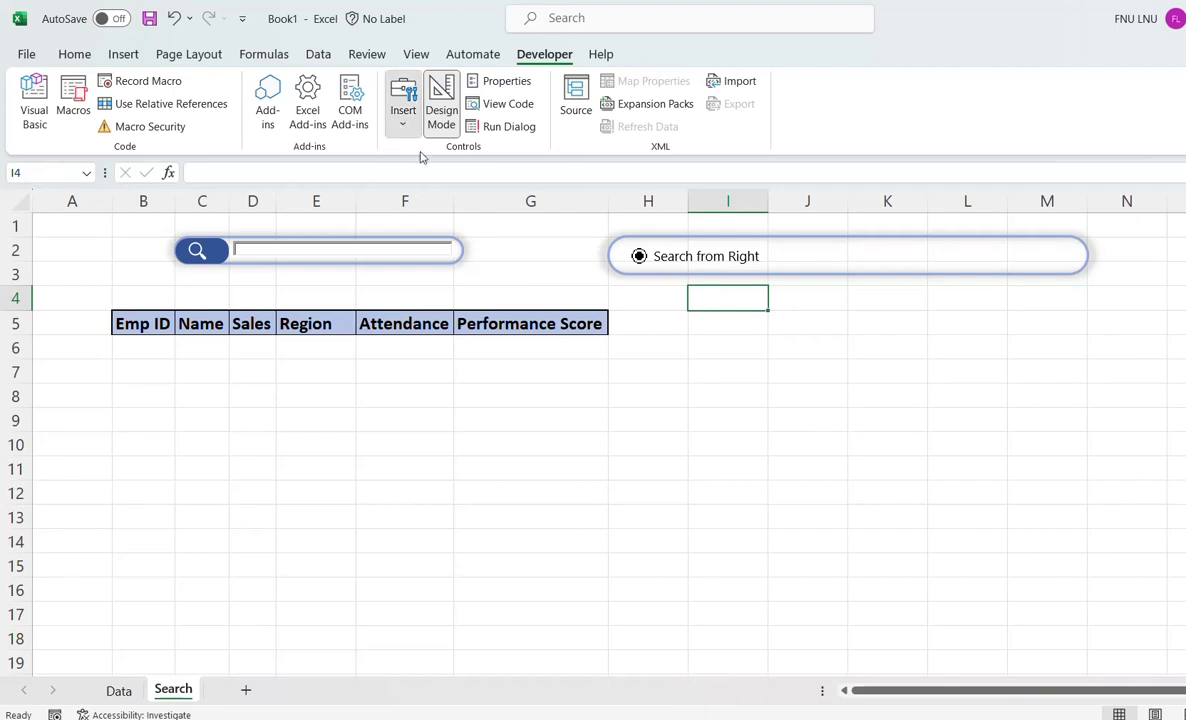
Add a Search from Left option button beside Search from Right
{"action": "left_click", "coordinate": [402, 122]}
{"action": "left_click", "coordinate": [480, 175]}
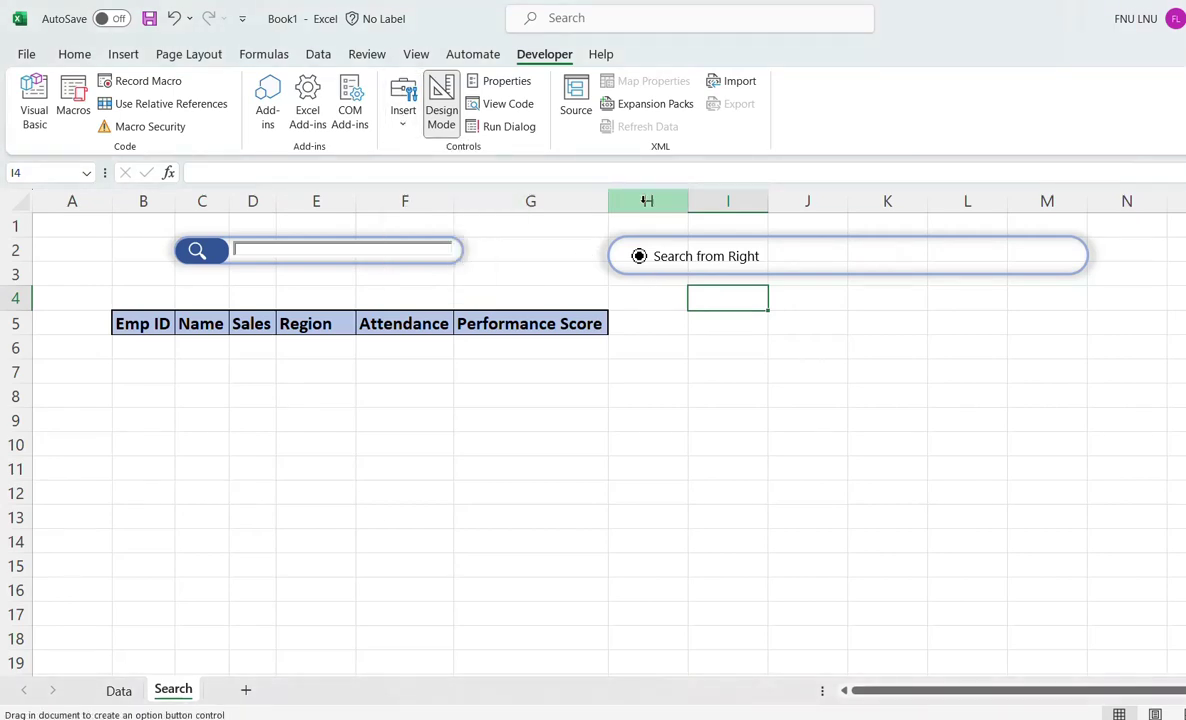
{"action": "left_click_drag", "start_coordinate": [775, 244], "coordinate": [938, 273]}
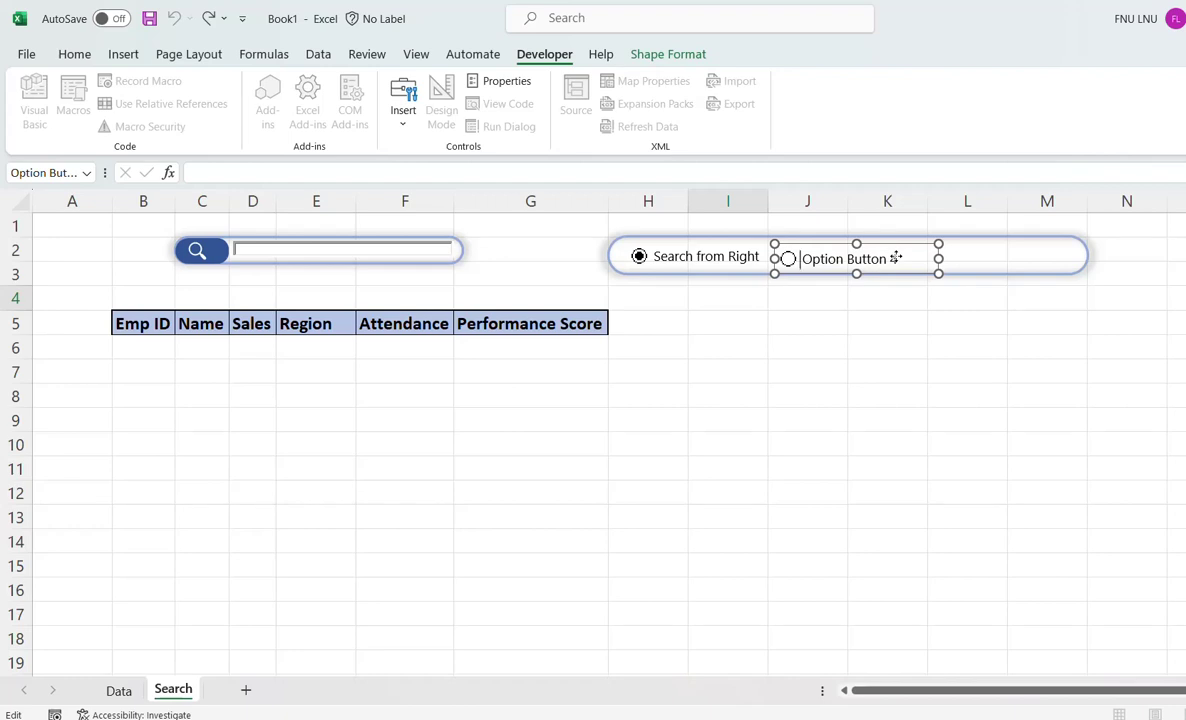
{"action": "key", "text": "Escape"}
{"action": "key", "text": "ctrl+a"}
Add a third option button at the pill's right end captioned 'Search Anywhere'
{"action": "left_click", "coordinate": [403, 110]}
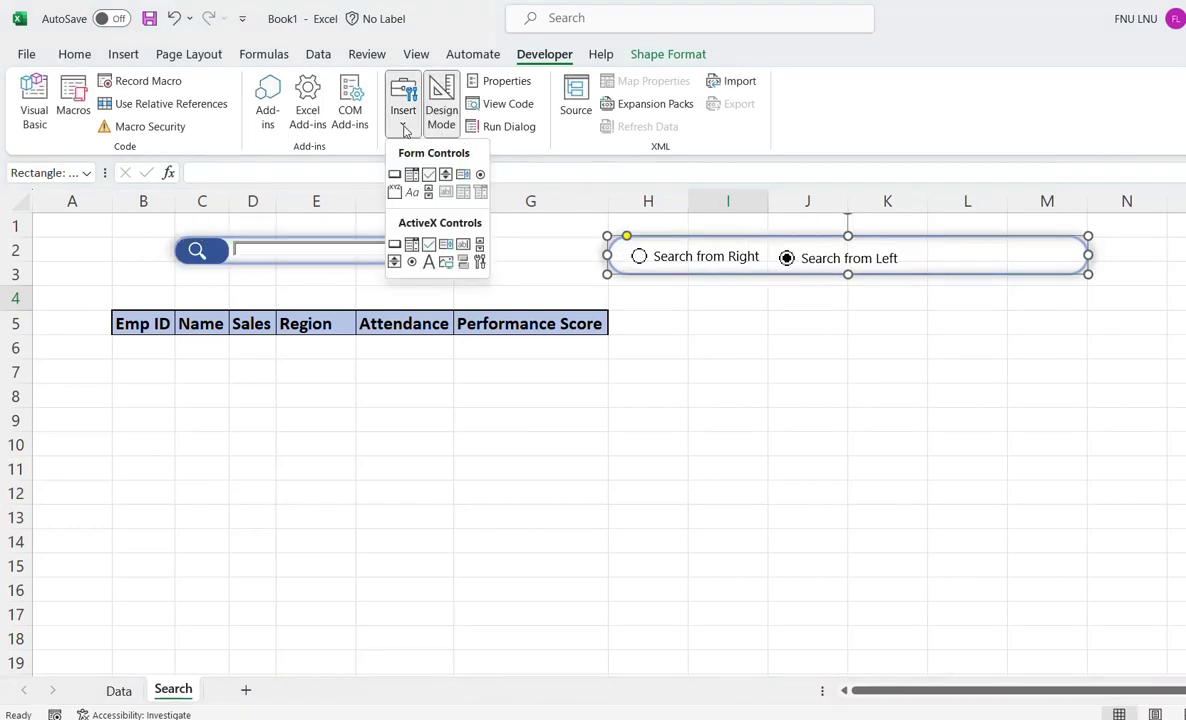
{"action": "left_click", "coordinate": [478, 173]}
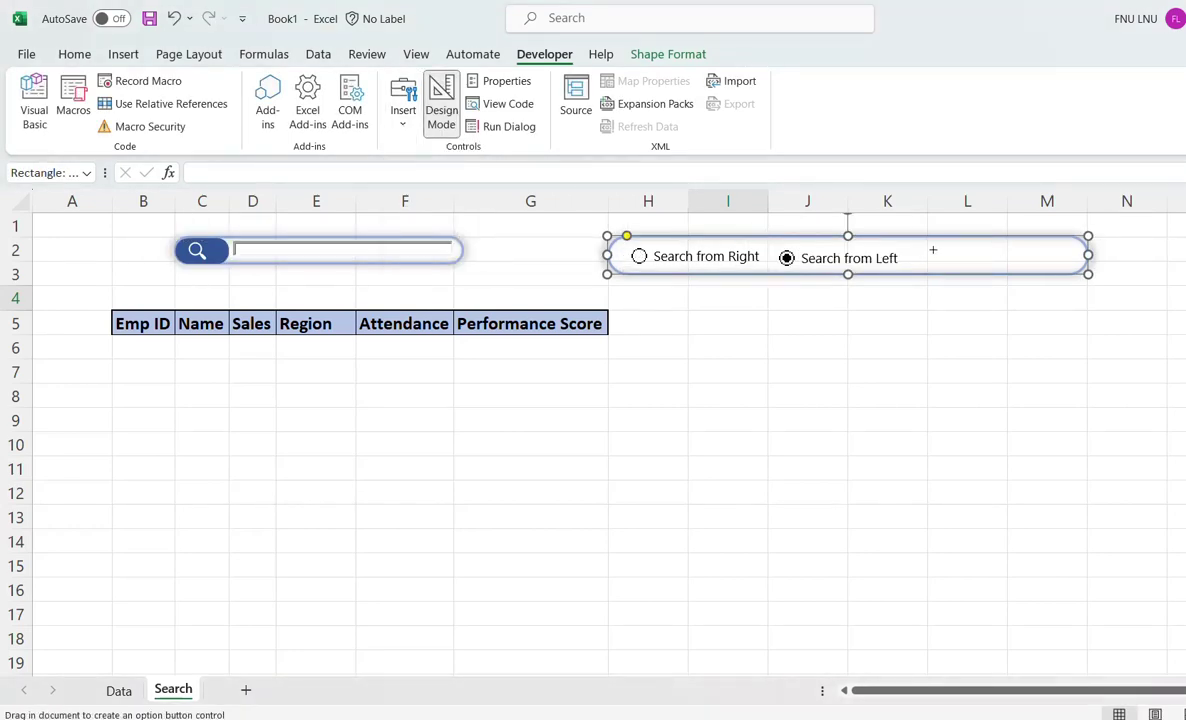
{"action": "left_click_drag", "start_coordinate": [933, 250], "coordinate": [1073, 277]}
{"action": "type", "text": "Search Any"}
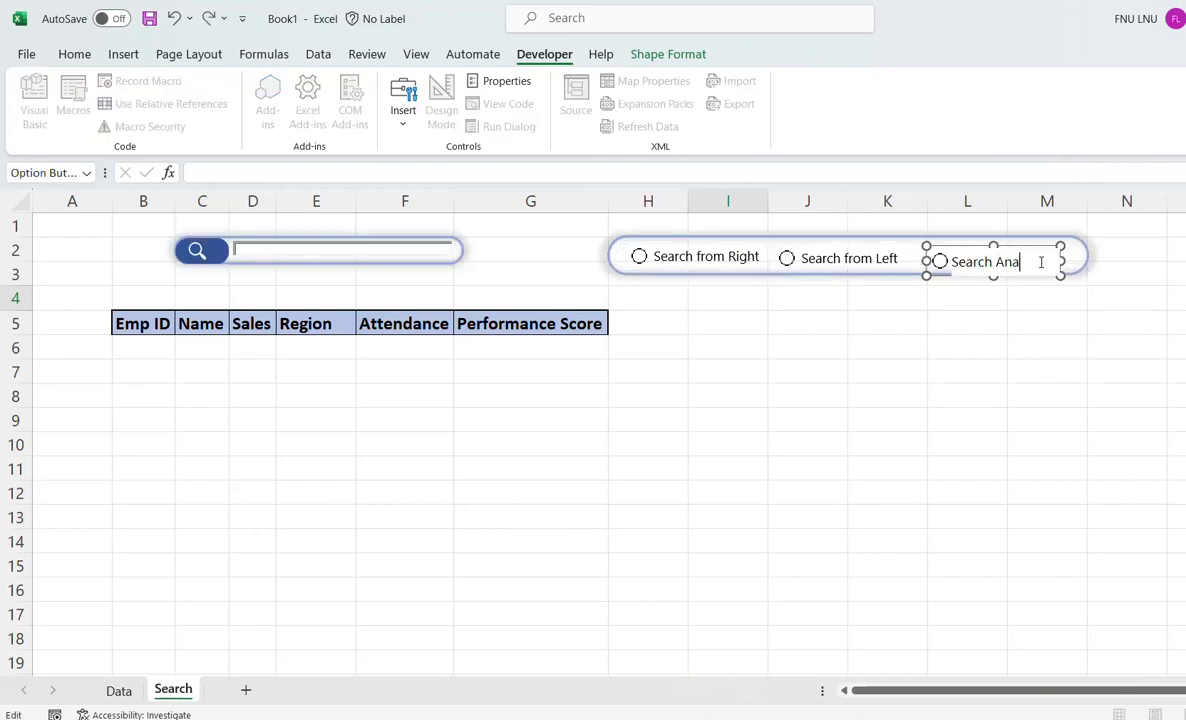
{"action": "type", "text": "where"}
{"action": "key", "text": "Escape"}
Select all three option buttons together
{"action": "left_click", "coordinate": [977, 264], "text": "ctrl"}
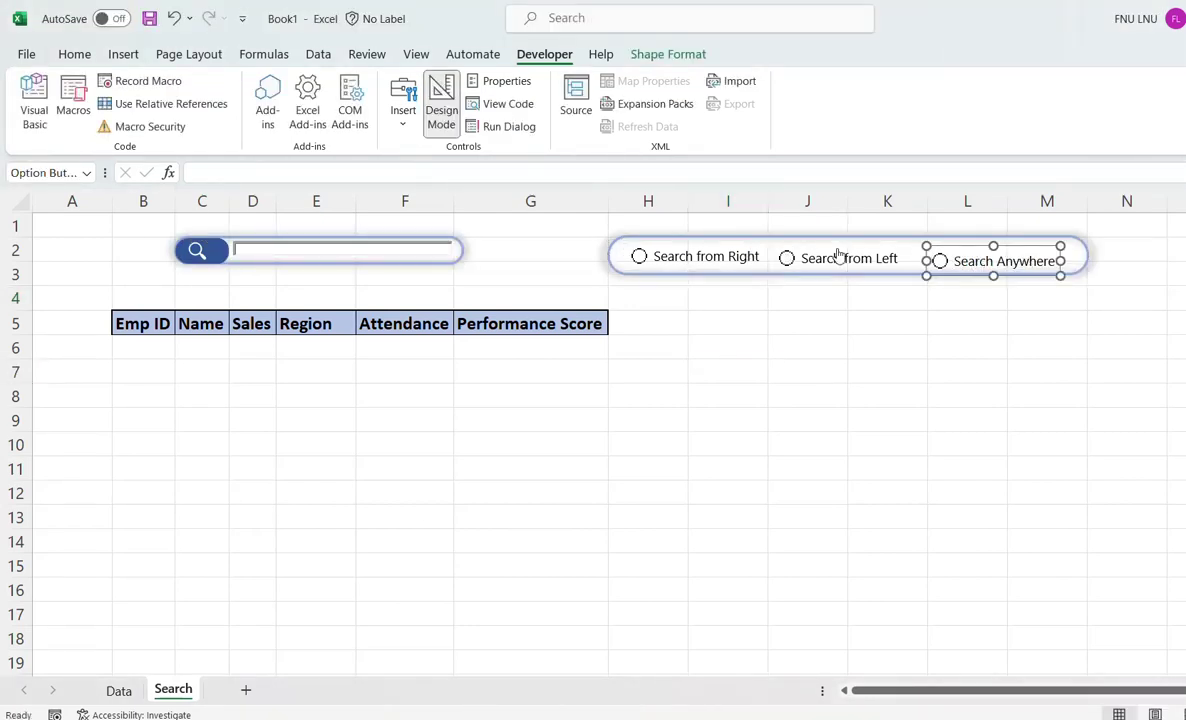
{"action": "left_click", "coordinate": [836, 257], "text": "ctrl"}
{"action": "left_click", "coordinate": [724, 257], "text": "ctrl"}
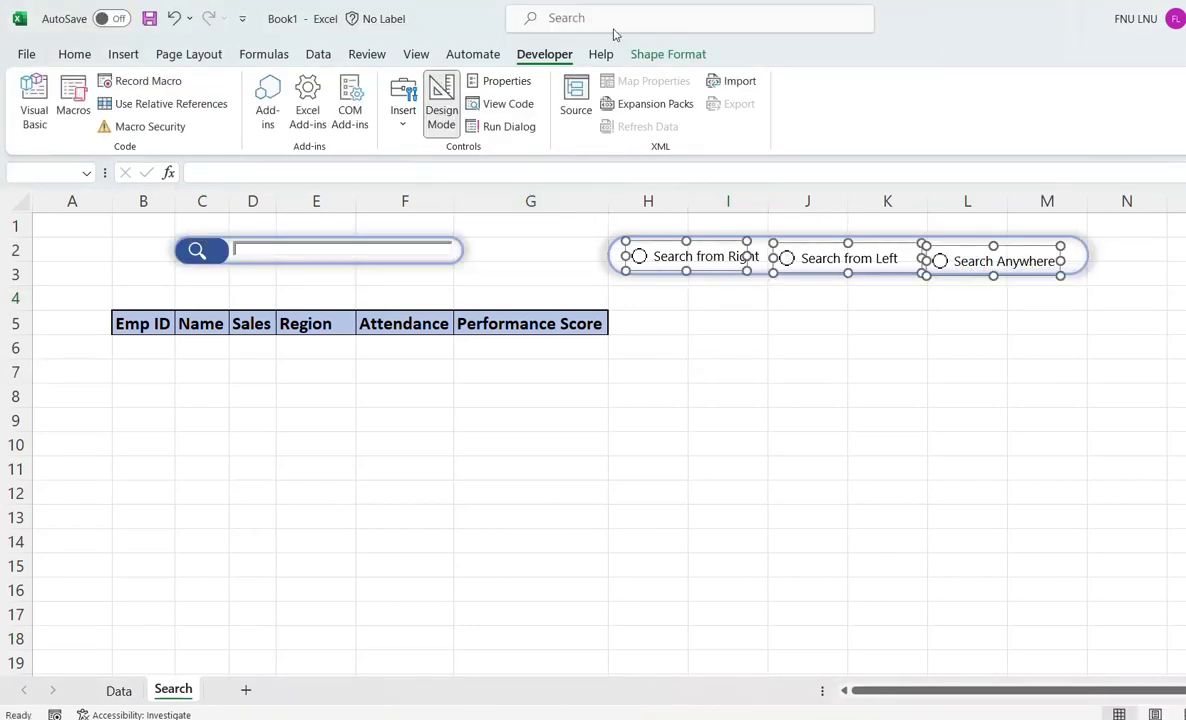
{"action": "left_click", "coordinate": [664, 54]}
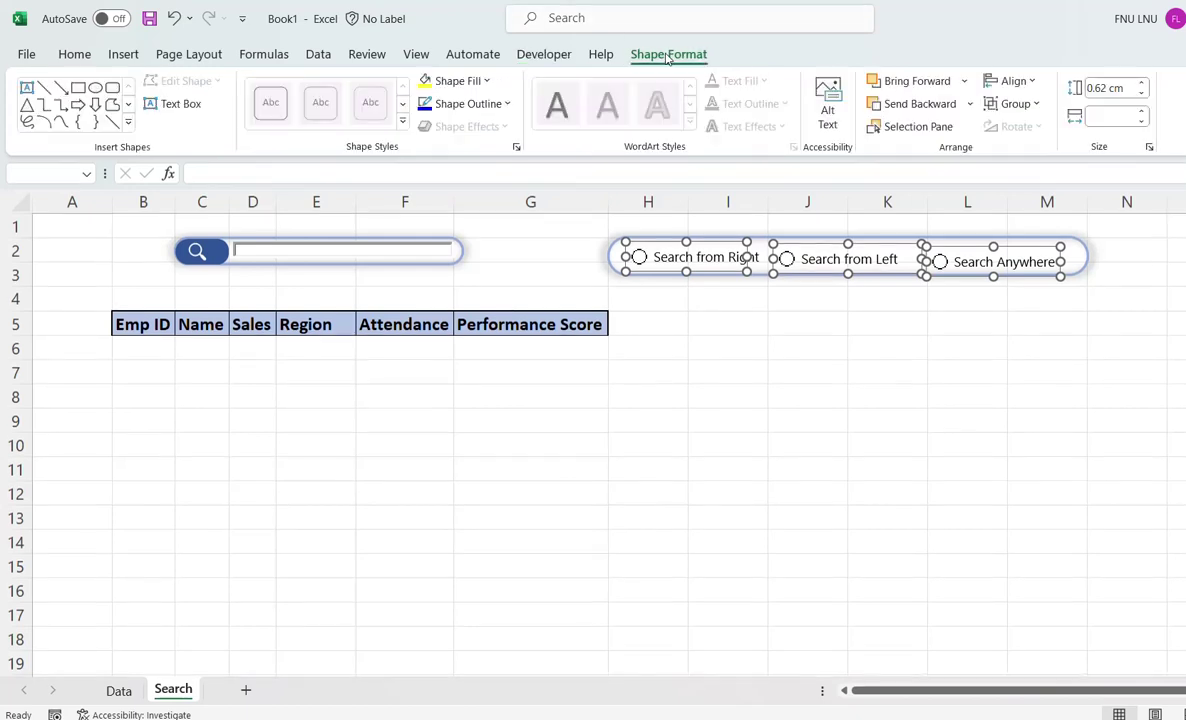
Align the three option buttons to the top and distribute them horizontally
{"action": "left_click", "coordinate": [1013, 81]}
{"action": "left_click", "coordinate": [1036, 184]}
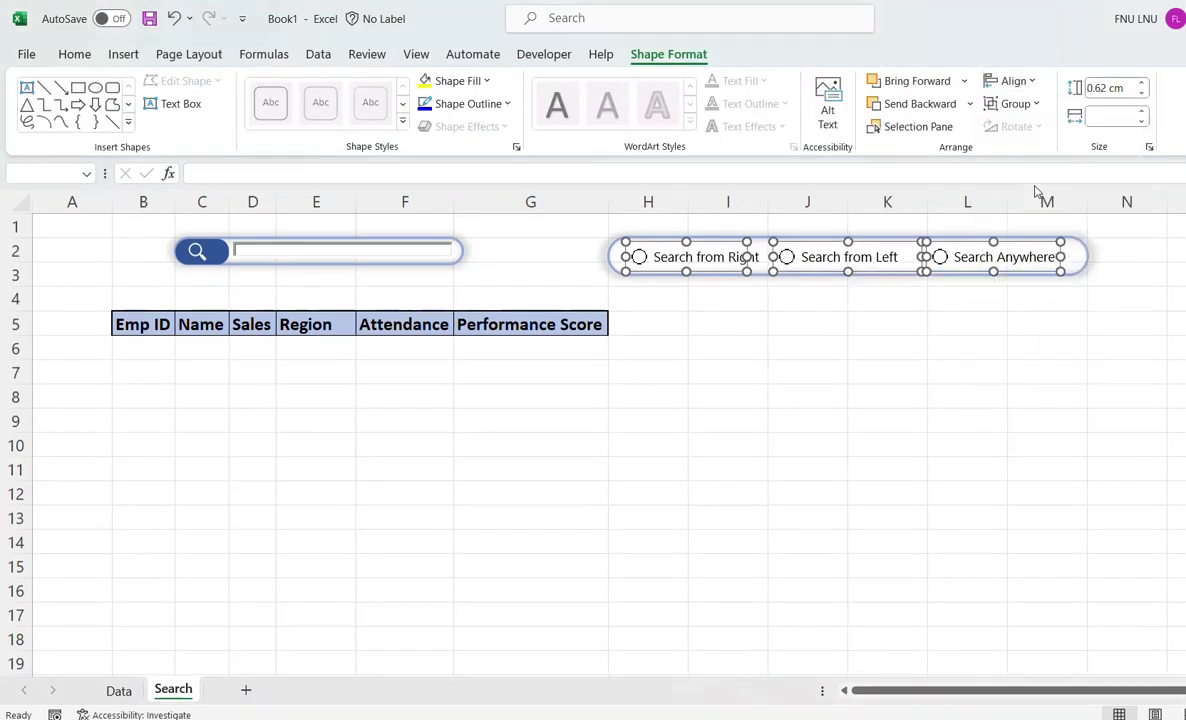
{"action": "left_click", "coordinate": [1013, 81]}
{"action": "left_click", "coordinate": [1038, 264]}
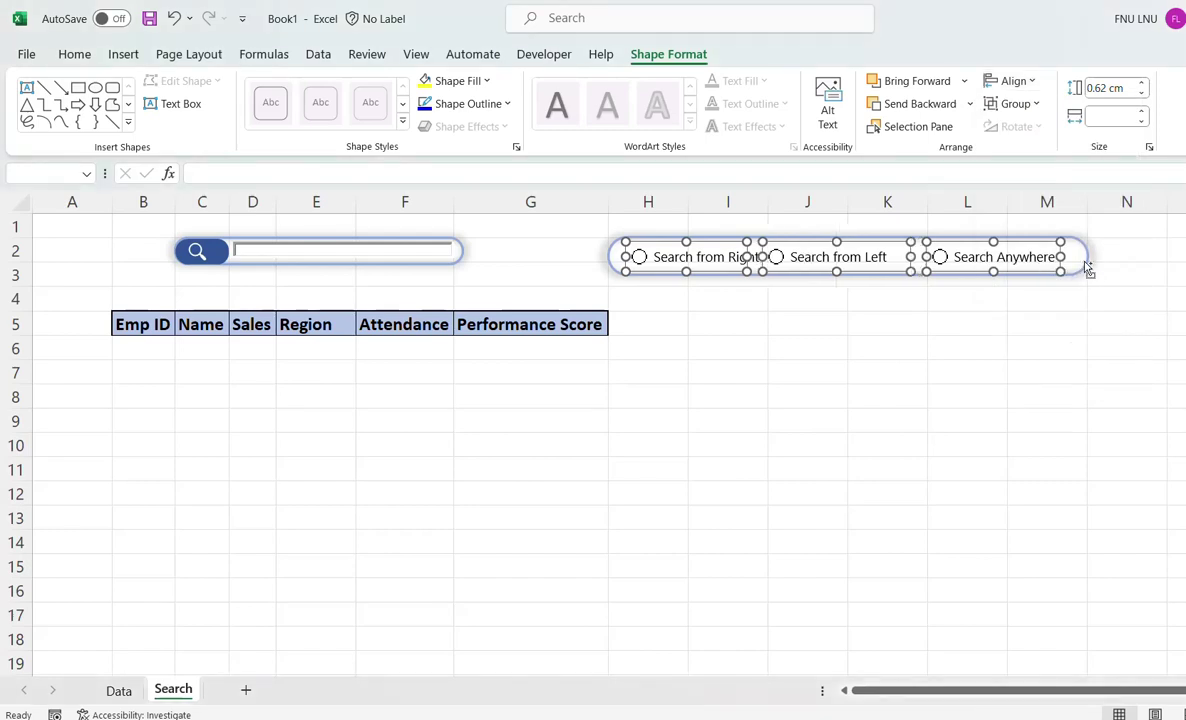
Group the option buttons with their rounded rectangle background
{"action": "left_click", "coordinate": [1088, 268], "text": "ctrl"}
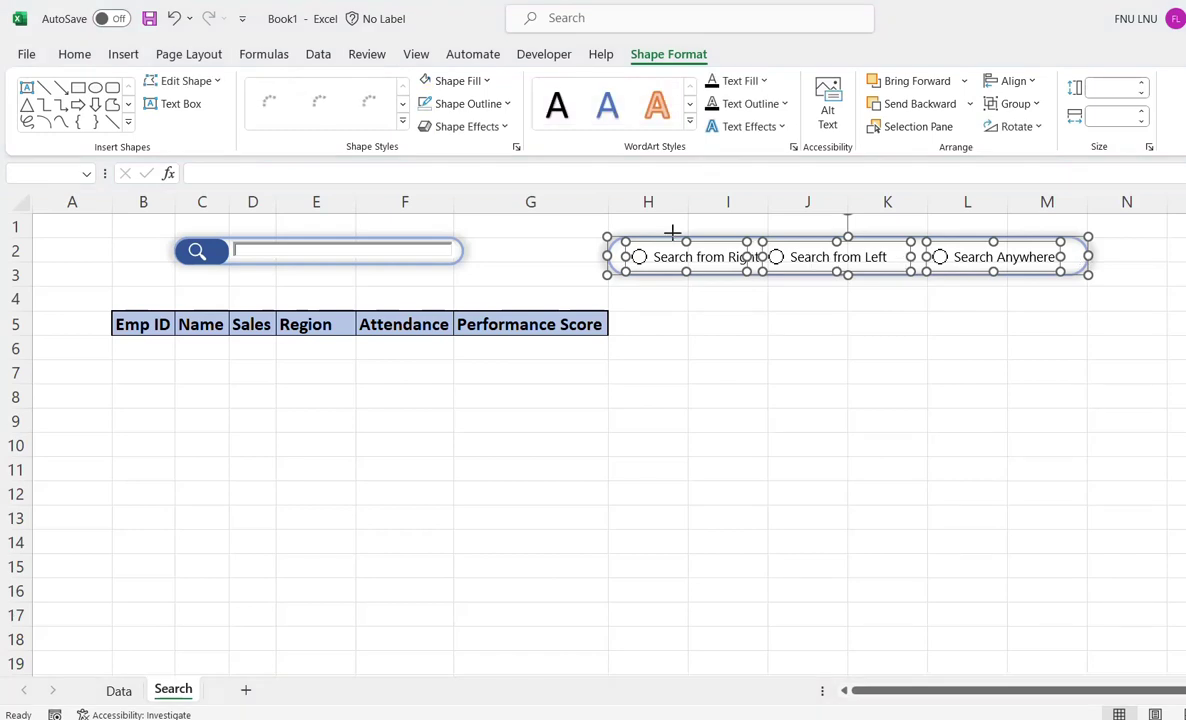
{"action": "right_click", "coordinate": [630, 243]}
{"action": "mouse_move", "coordinate": [820, 392]}
{"action": "left_click", "coordinate": [868, 397]}
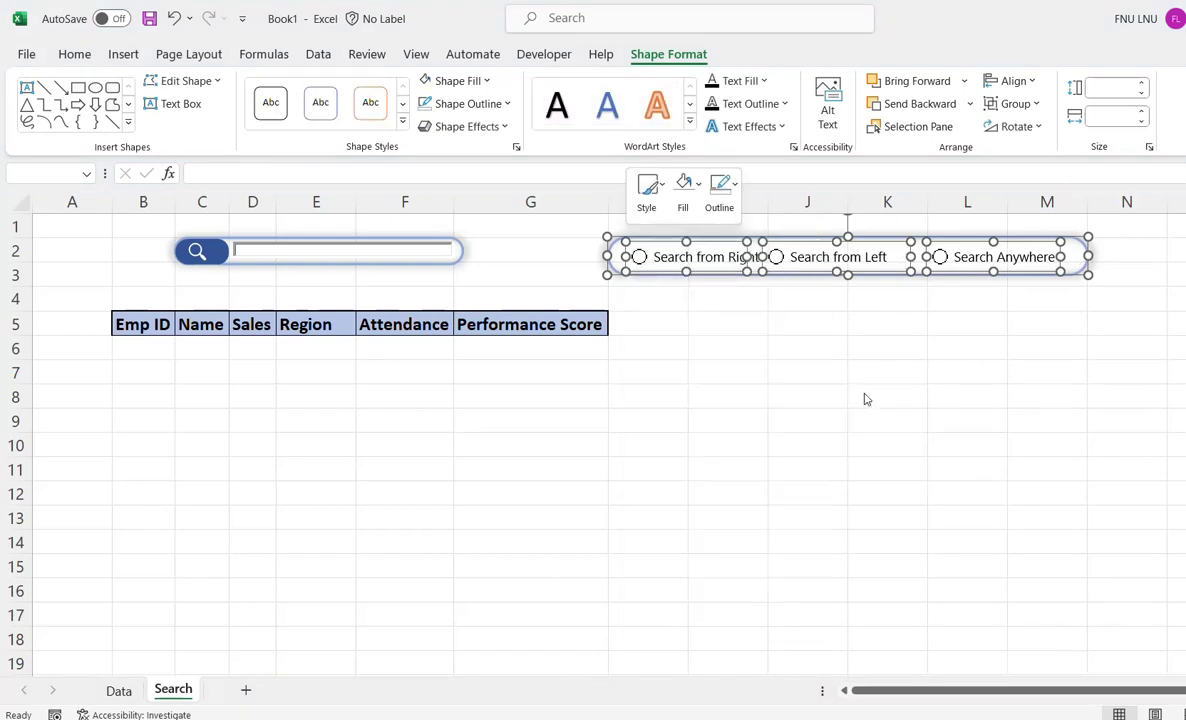
{"action": "left_click", "coordinate": [825, 297]}
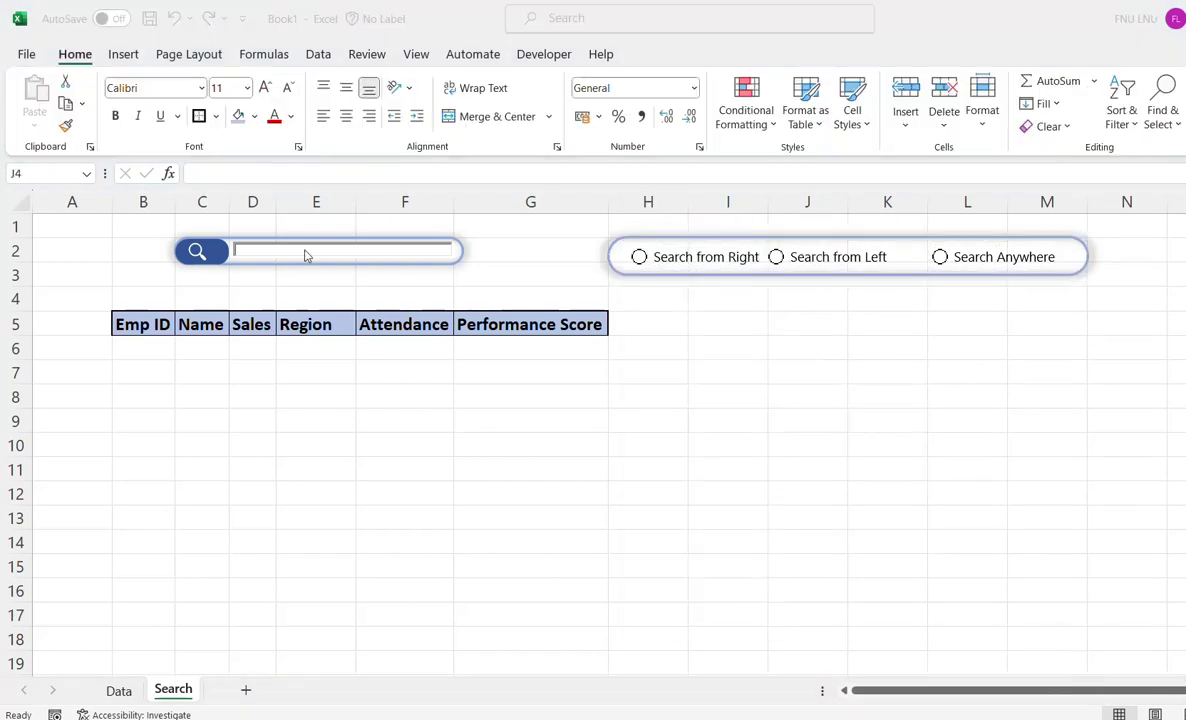
{"action": "left_click", "coordinate": [304, 252]}
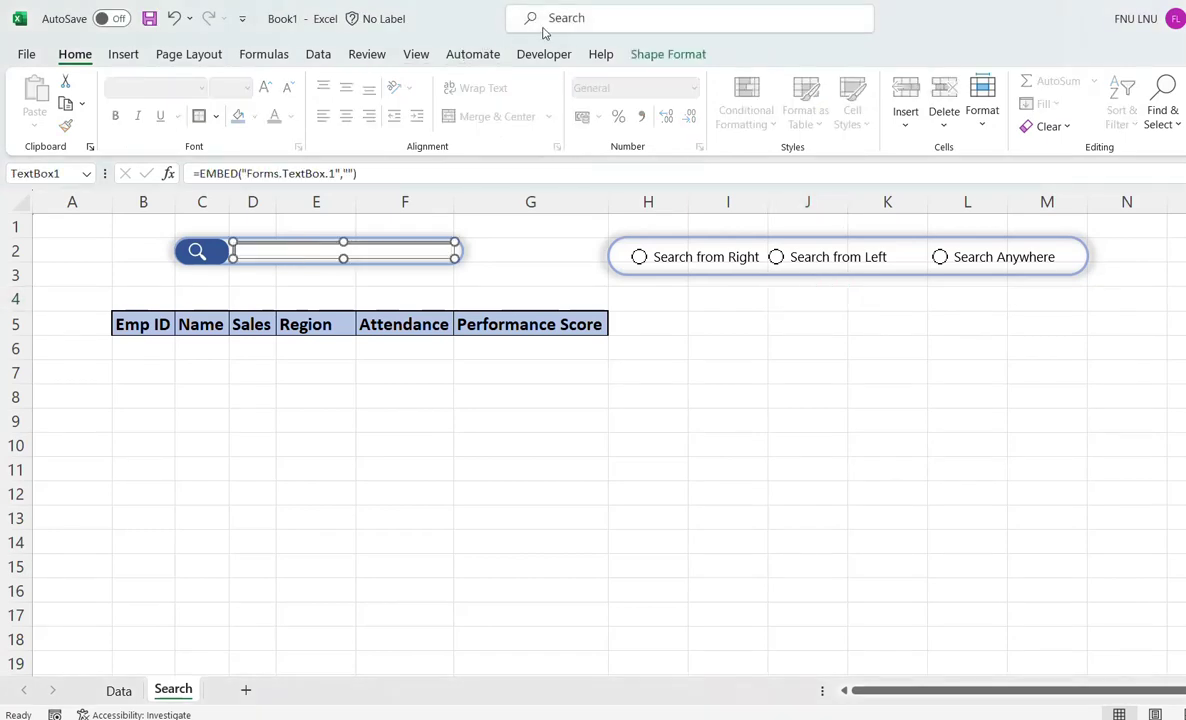
Set the text box's SpecialEffect property to 0 - fmSpecialEffectFlat
{"action": "left_click", "coordinate": [522, 55]}
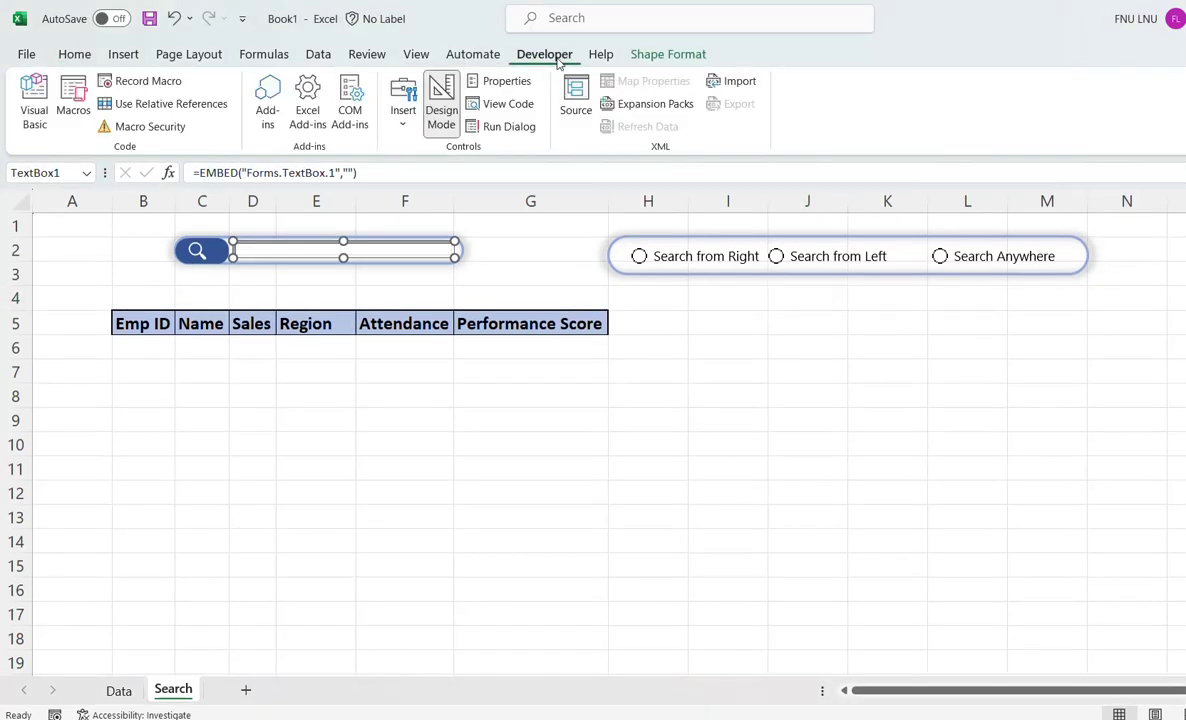
{"action": "left_click", "coordinate": [507, 83]}
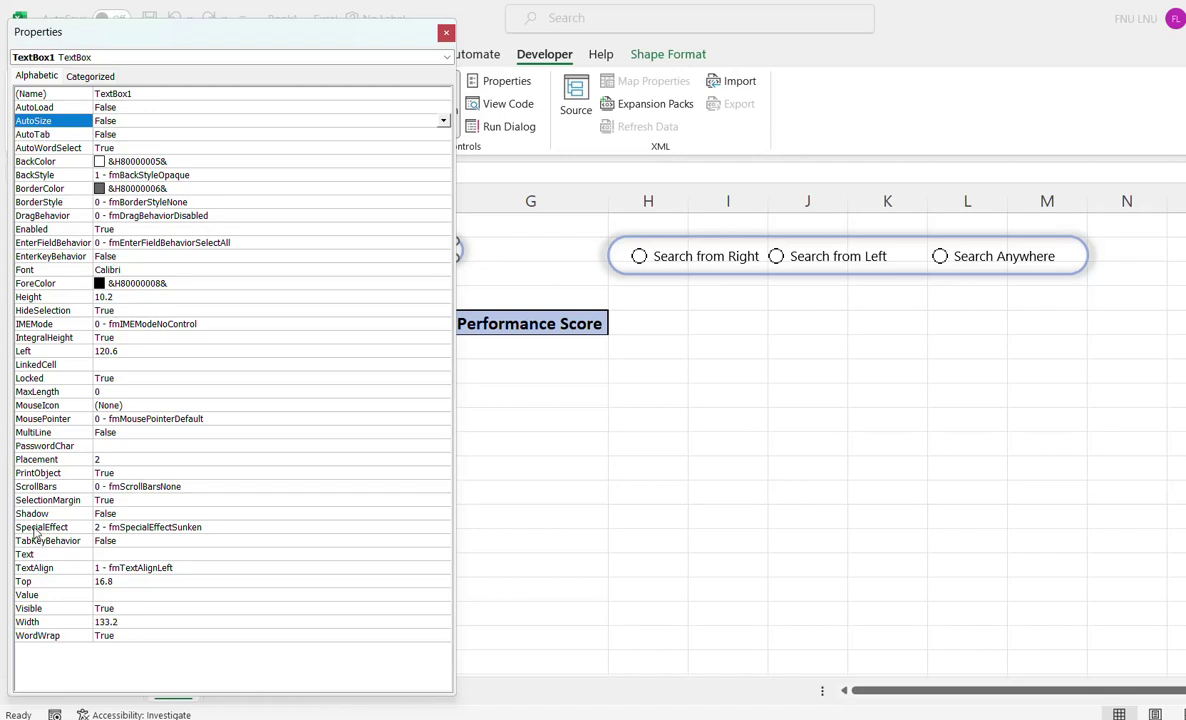
{"action": "double_click", "coordinate": [123, 527]}
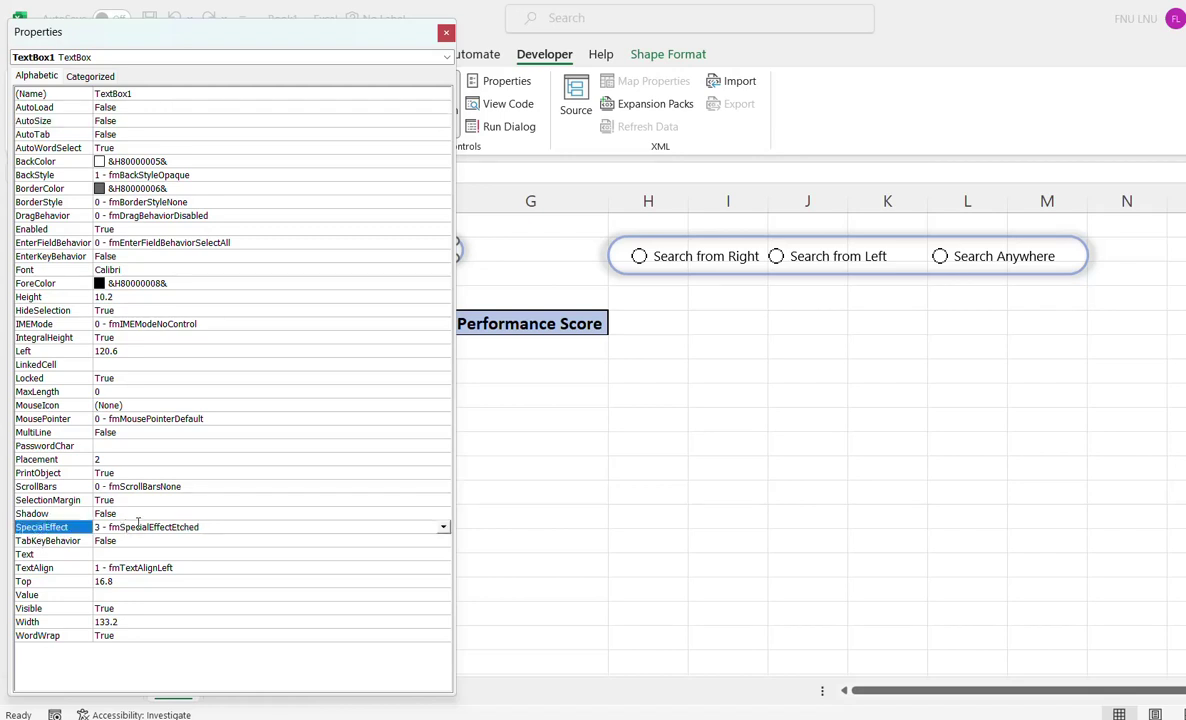
{"action": "left_click", "coordinate": [443, 527]}
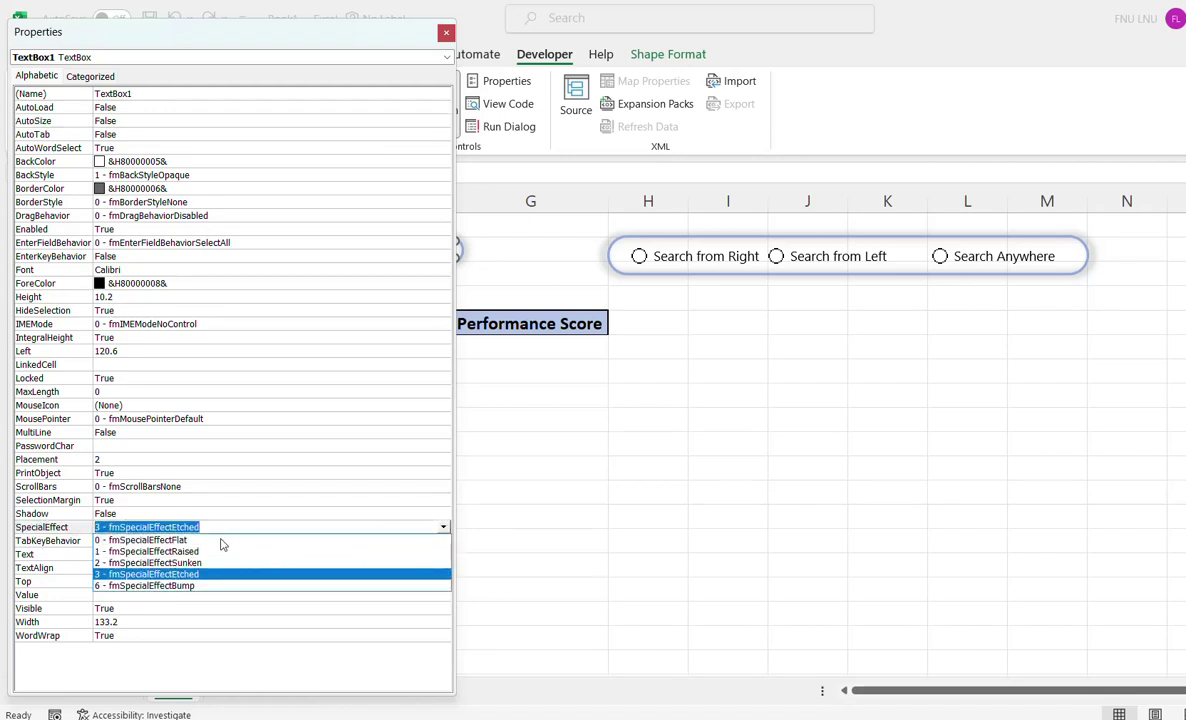
{"action": "key", "text": "Escape"}
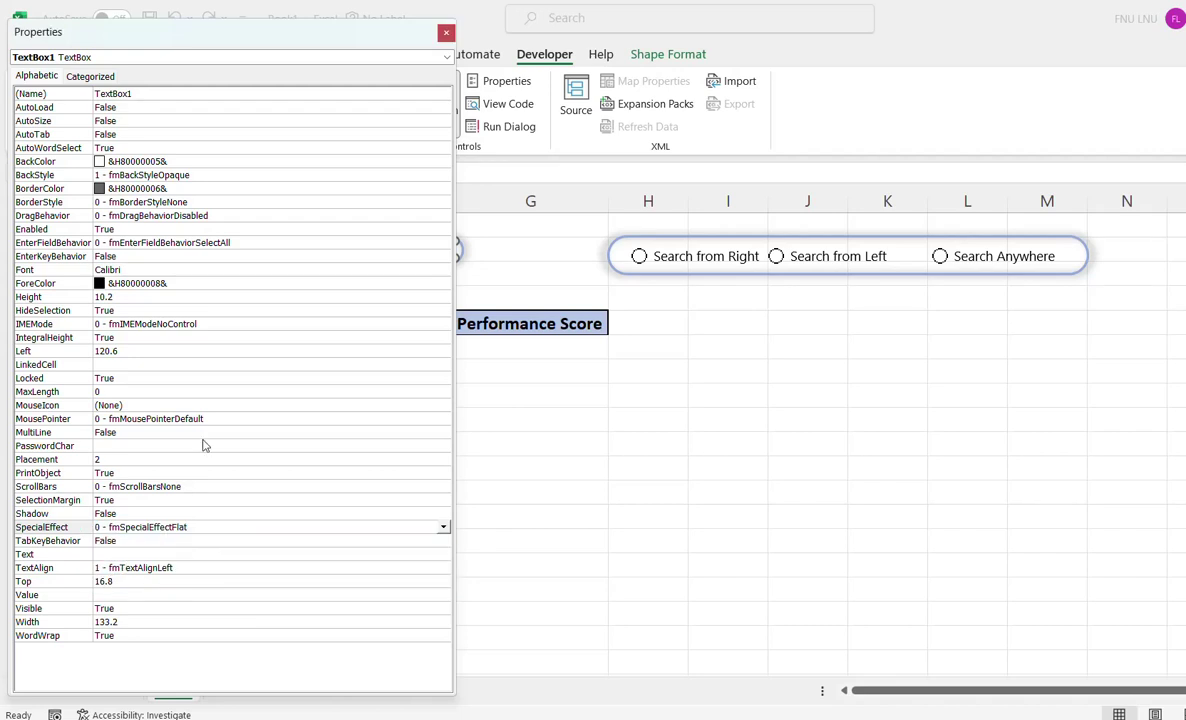
{"action": "left_click", "coordinate": [446, 32]}
{"action": "left_click", "coordinate": [307, 296]}
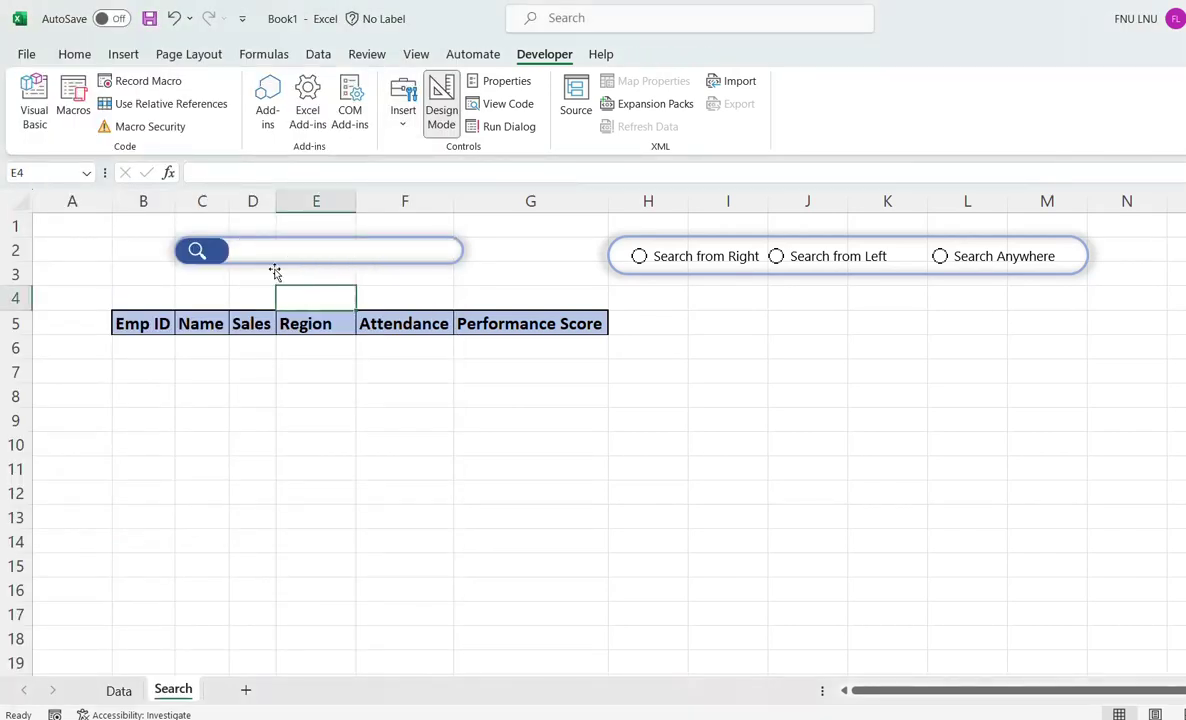
{"action": "left_click", "coordinate": [301, 252]}
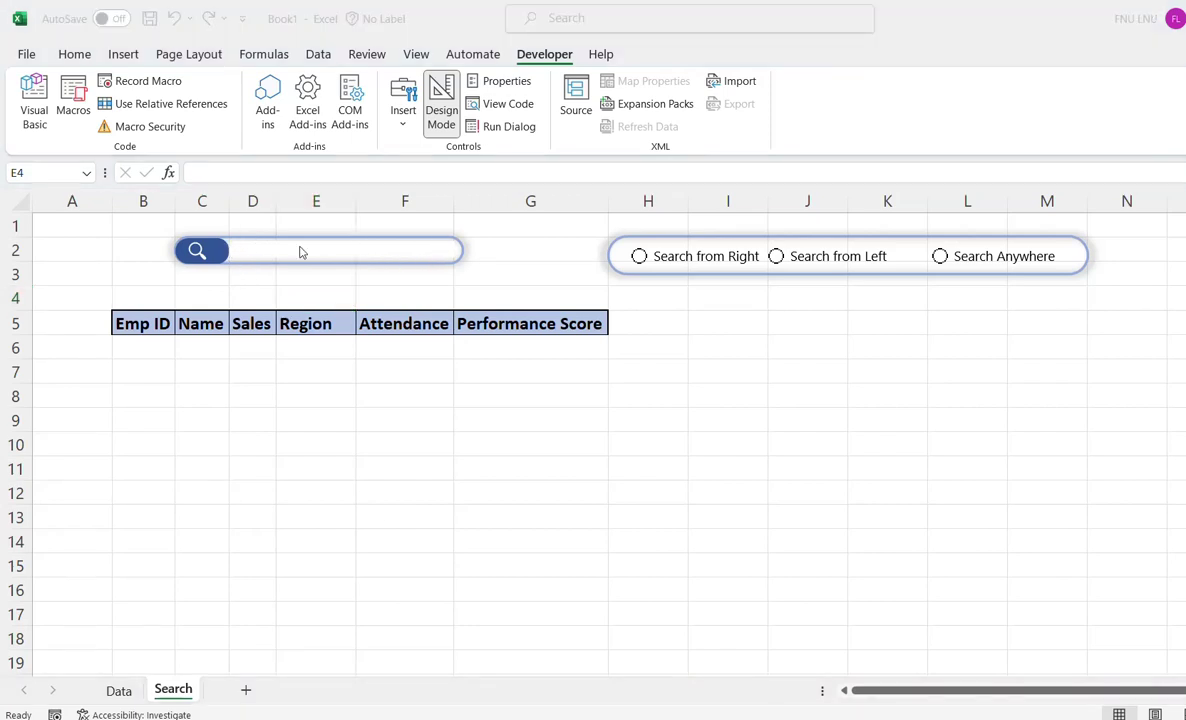
Set the text box's LinkedCell to B1 and exit Design Mode
{"action": "left_click", "coordinate": [299, 250]}
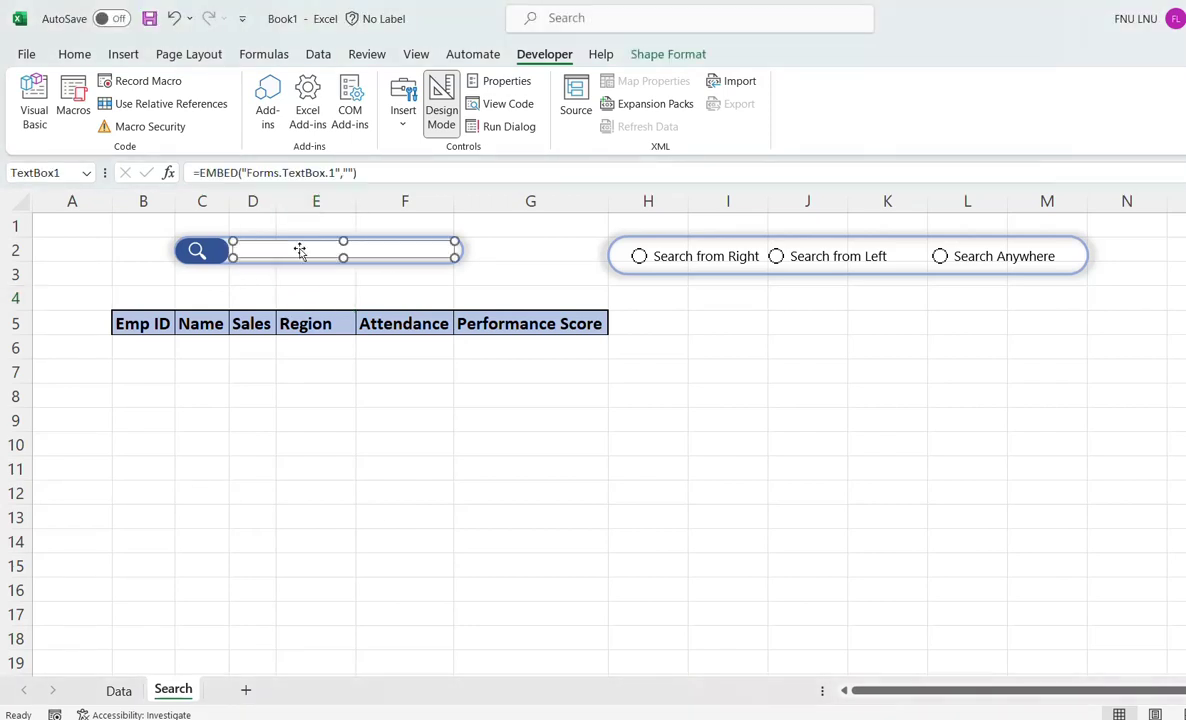
{"action": "left_click", "coordinate": [497, 81]}
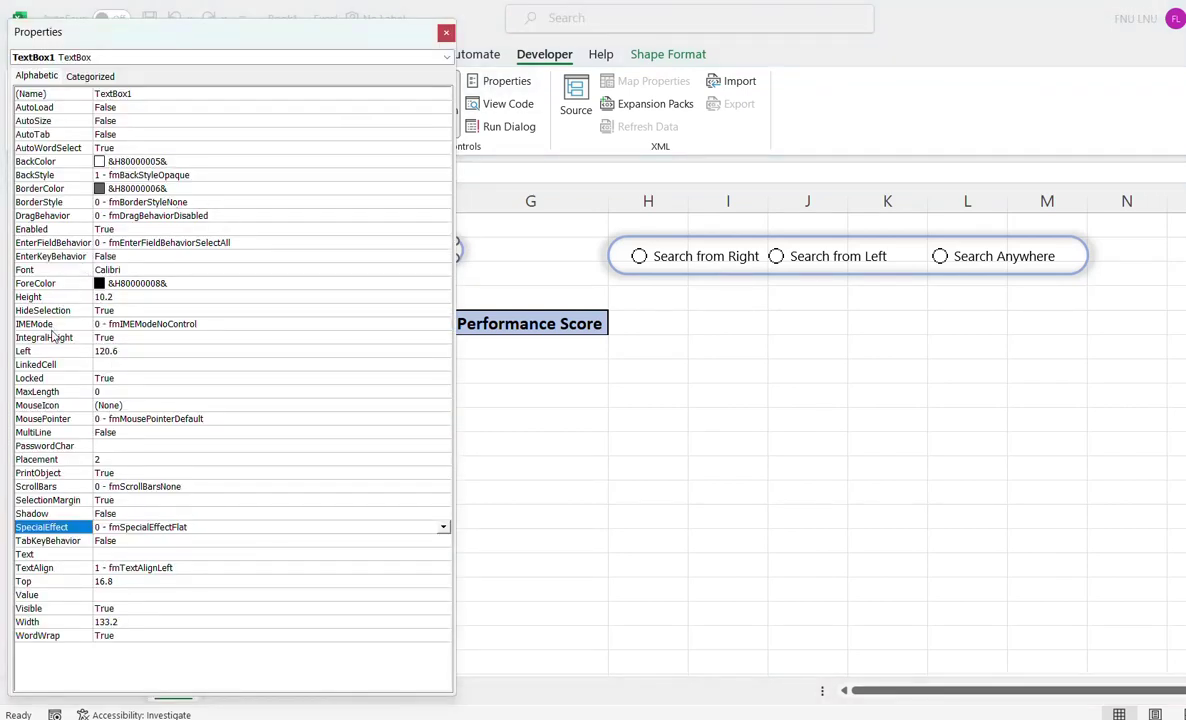
{"action": "left_click", "coordinate": [111, 366]}
{"action": "type", "text": "B1"}
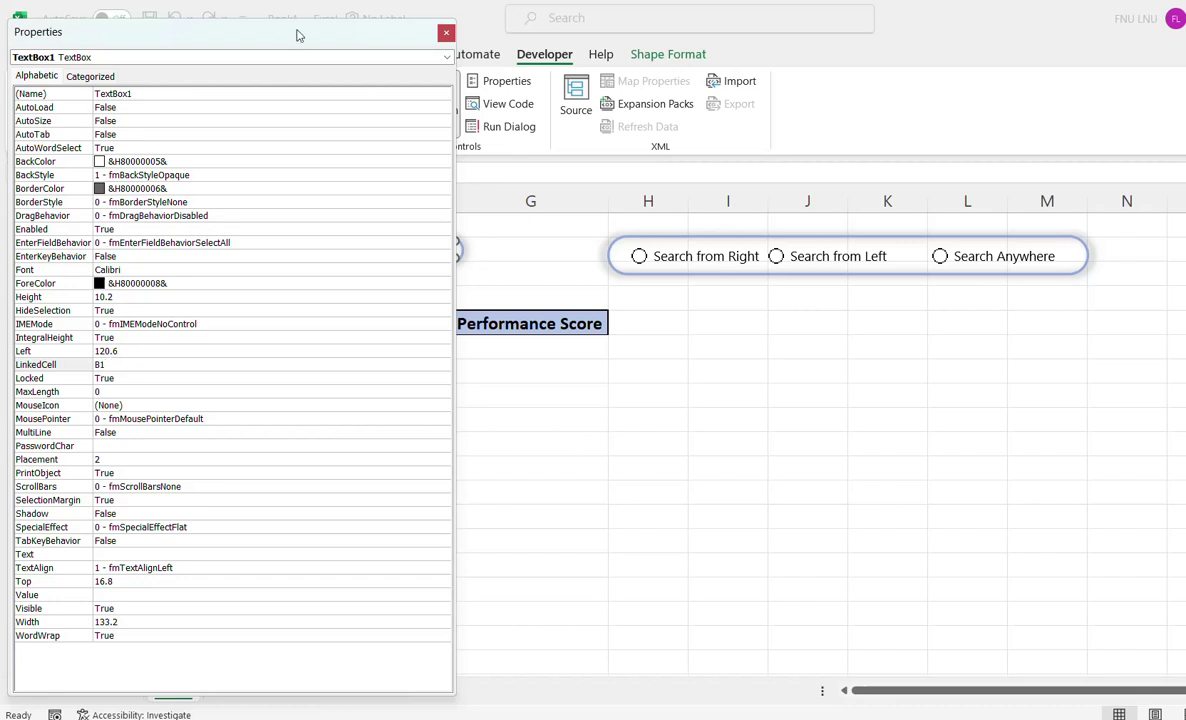
{"action": "left_click", "coordinate": [446, 32]}
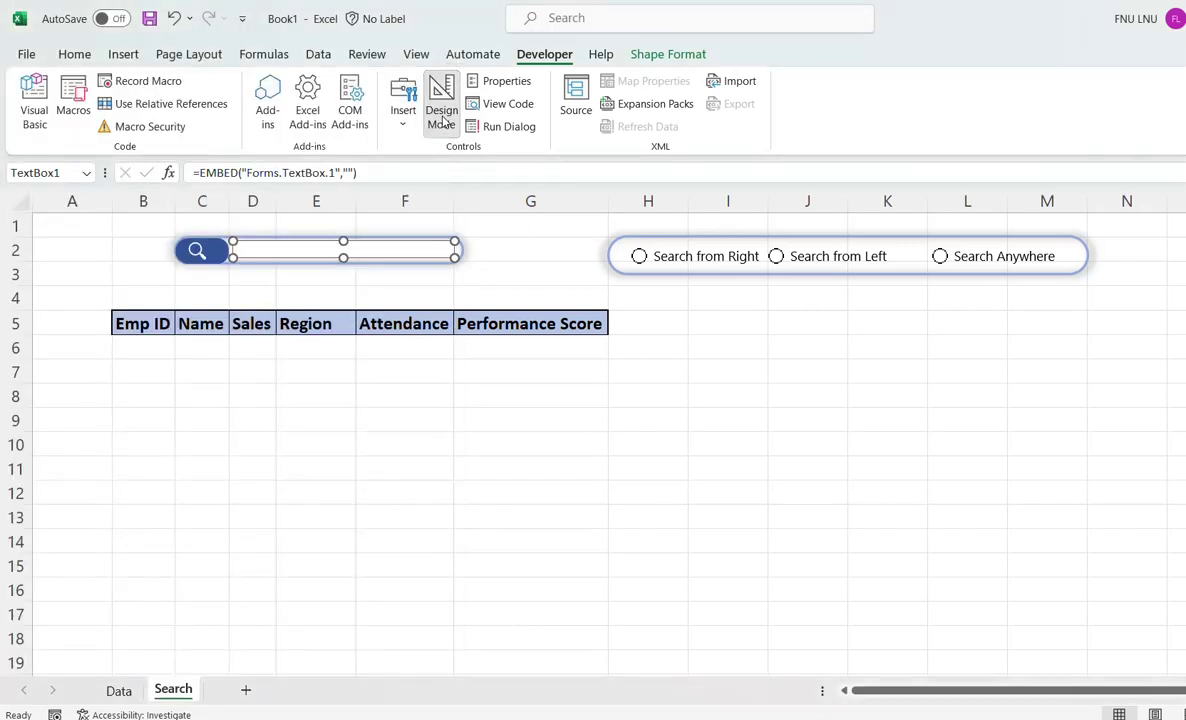
{"action": "left_click", "coordinate": [441, 110]}
{"action": "left_click", "coordinate": [279, 250]}
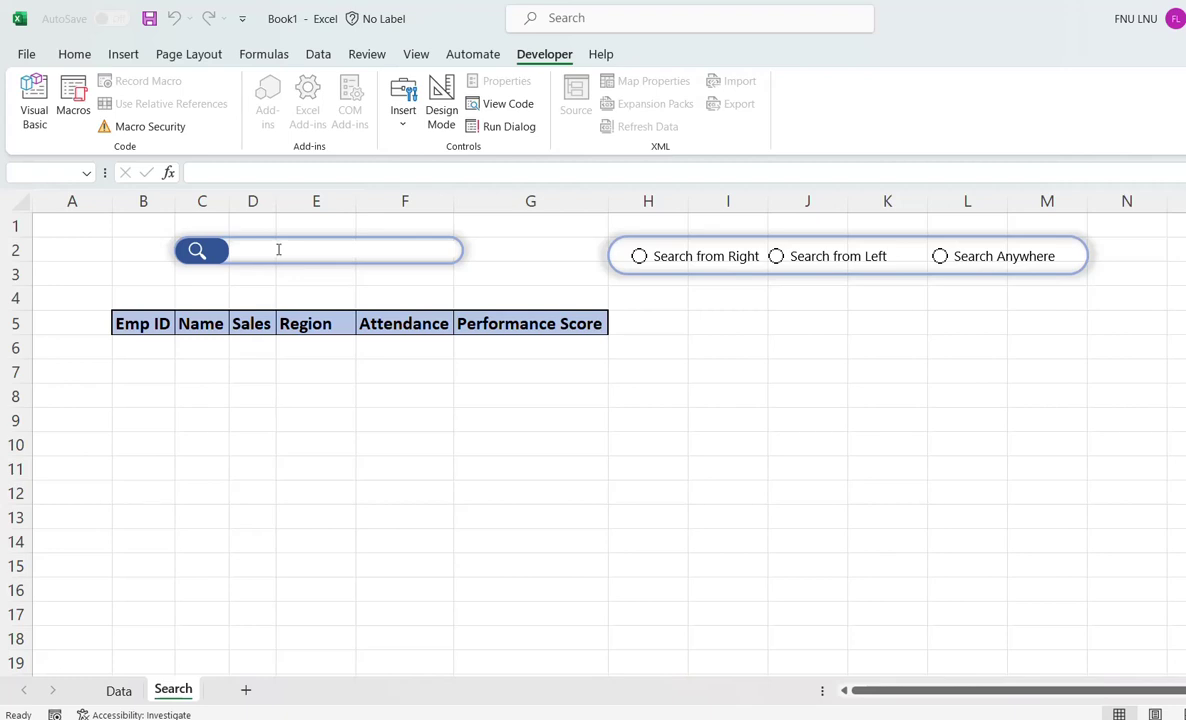
Type 'Unofficial Karyalay' into the search box and make the search bar background taller
{"action": "type", "text": "Unofficial Kary"}
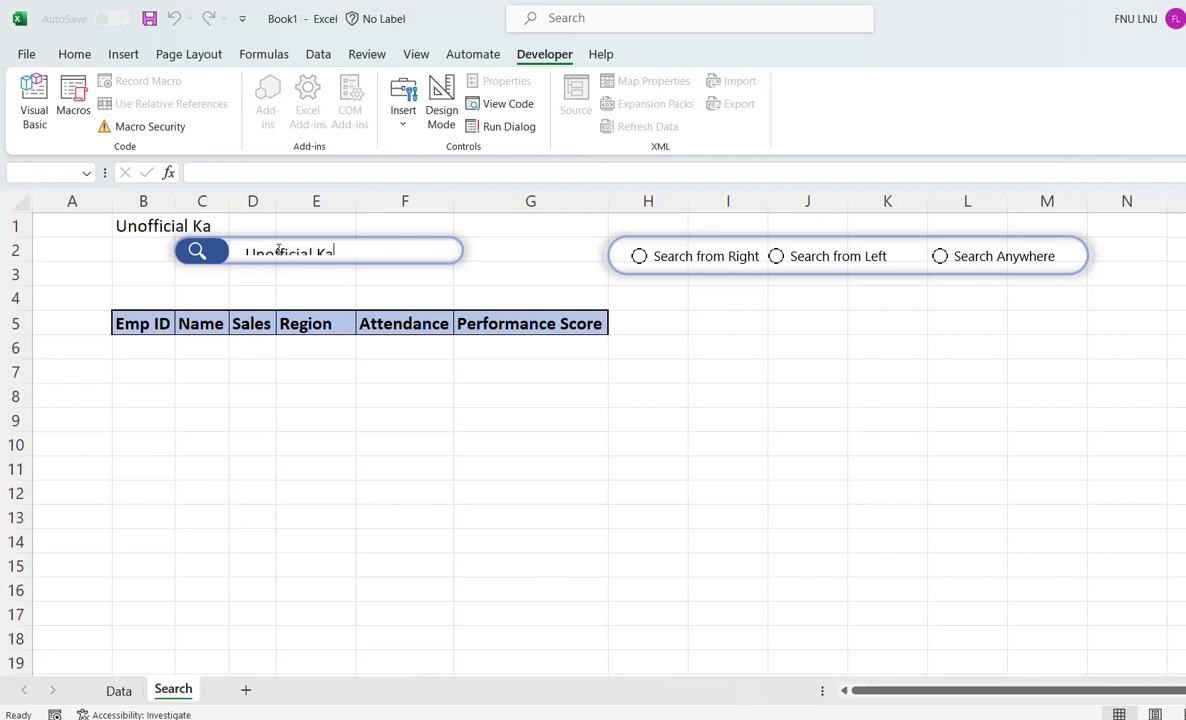
{"action": "type", "text": "alay"}
{"action": "left_click", "coordinate": [318, 262]}
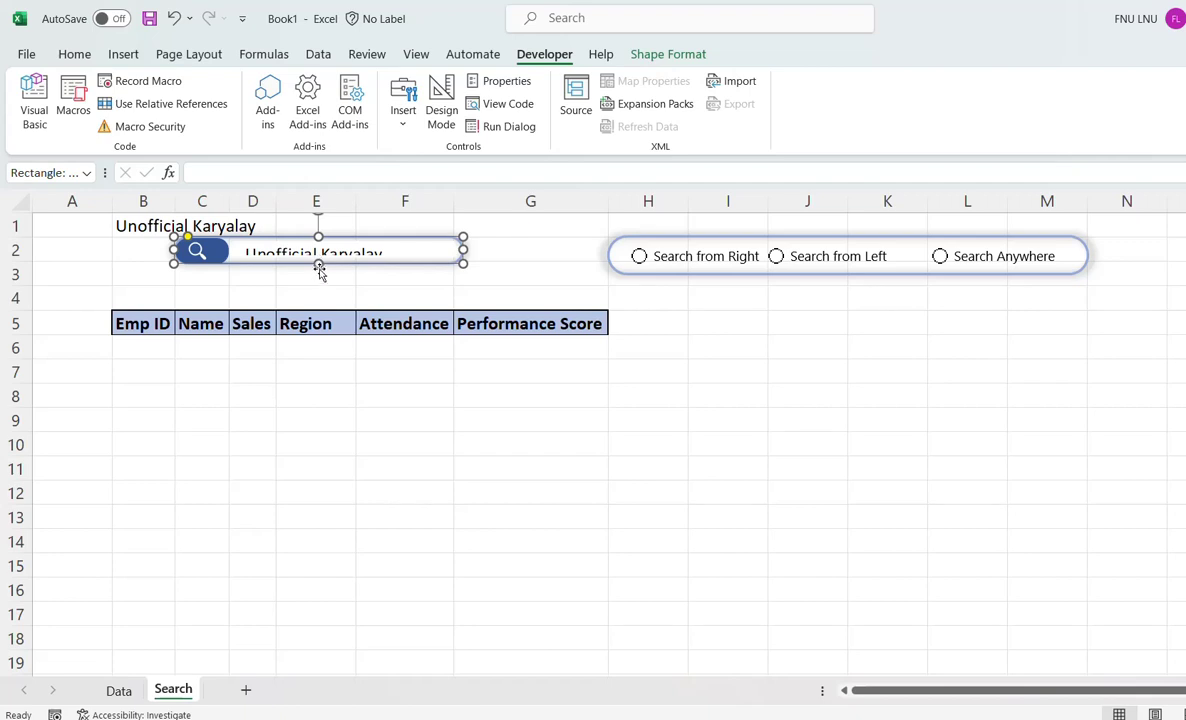
{"action": "left_click_drag", "start_coordinate": [318, 263], "coordinate": [319, 276]}
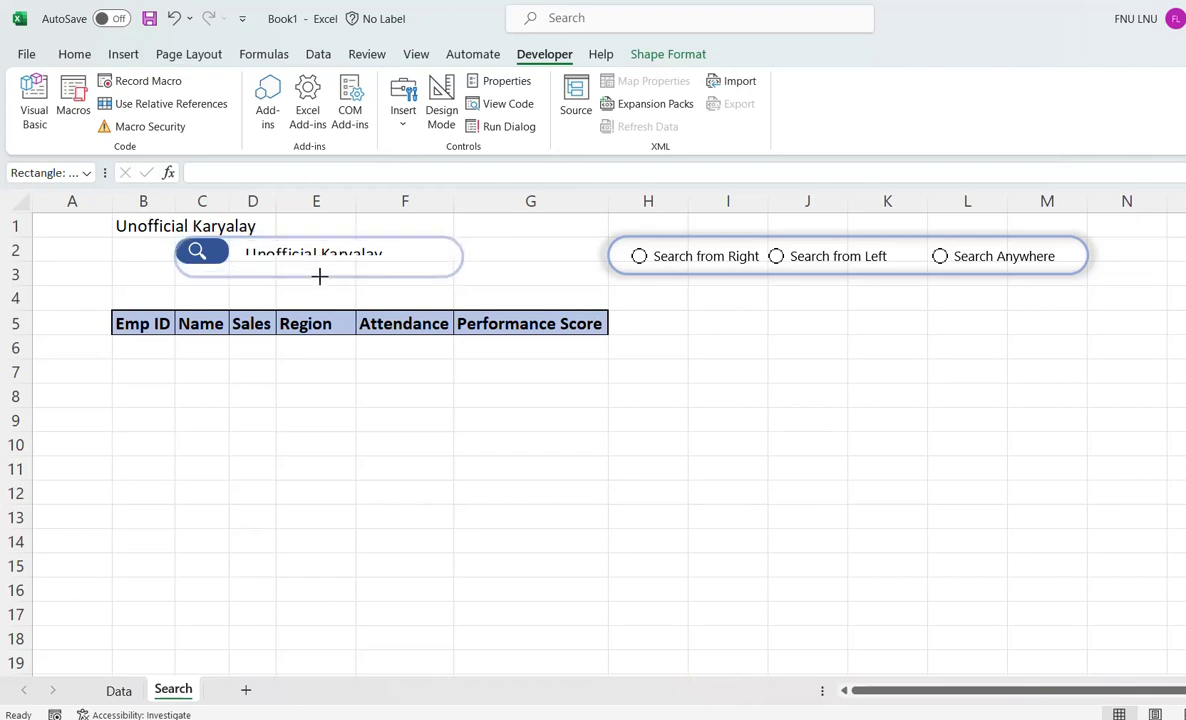
Adjust the search text box and magnifier icon in Design Mode, then leave Design Mode
{"action": "left_click", "coordinate": [441, 112]}
{"action": "left_click", "coordinate": [315, 238]}
{"action": "left_click", "coordinate": [215, 258]}
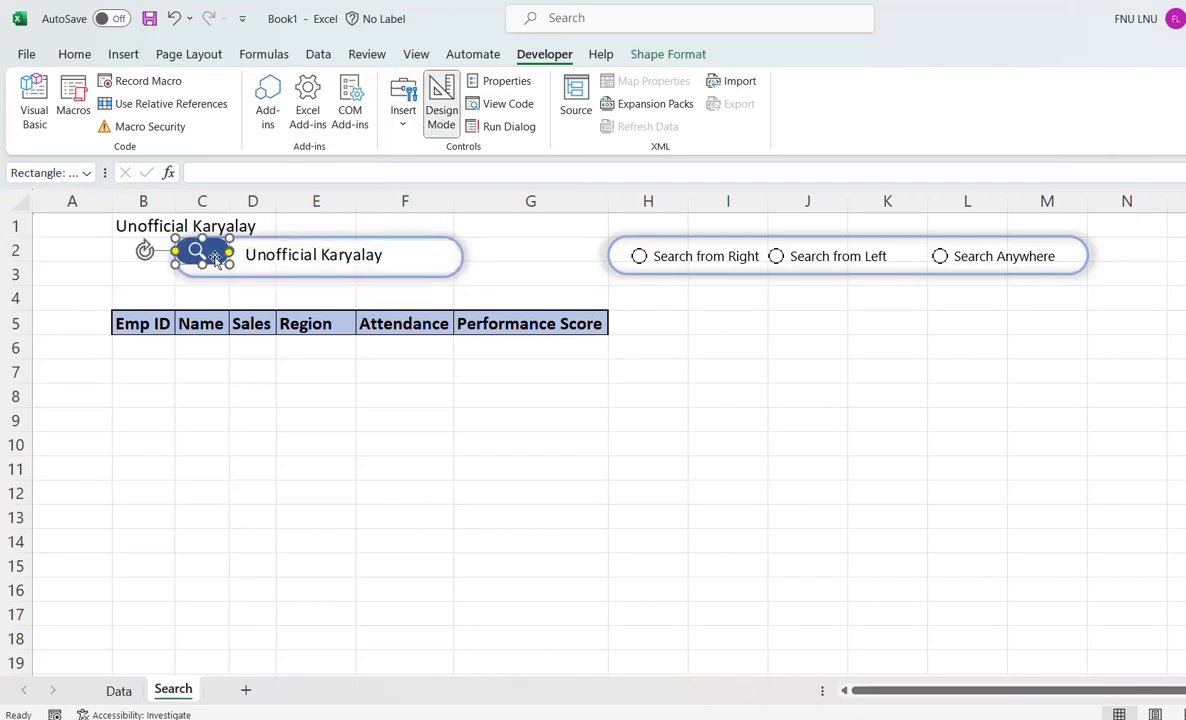
{"action": "left_click", "coordinate": [441, 112]}
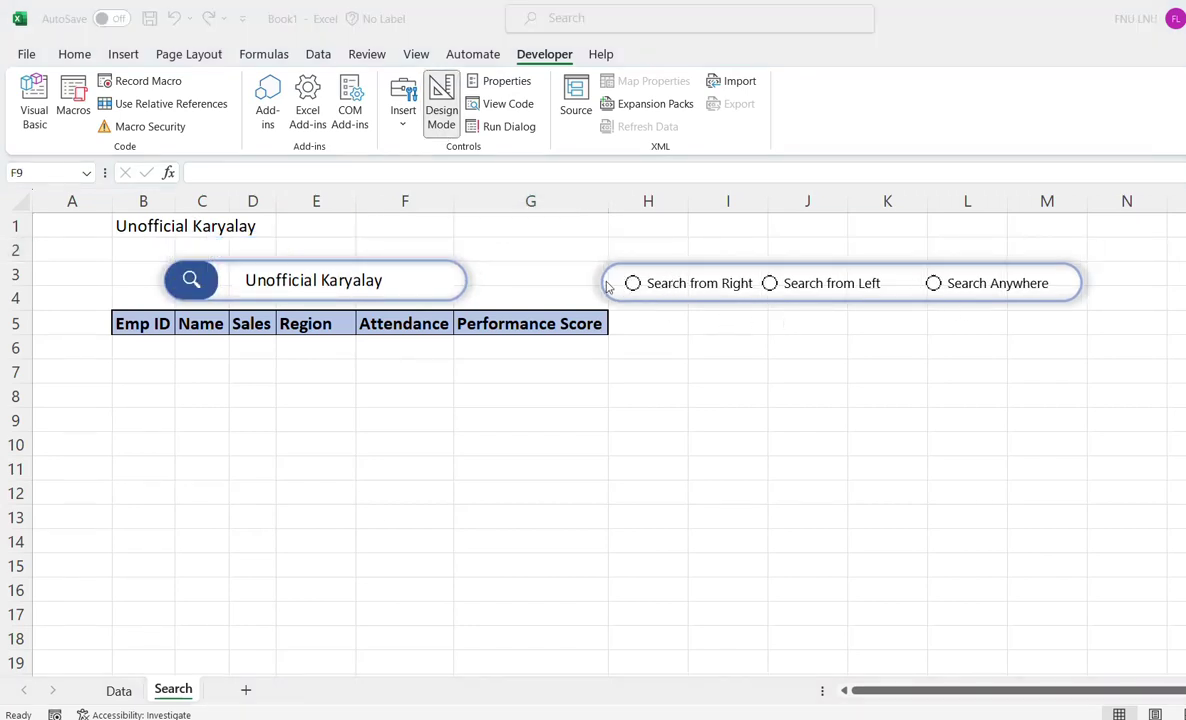
{"action": "left_click", "coordinate": [634, 286]}
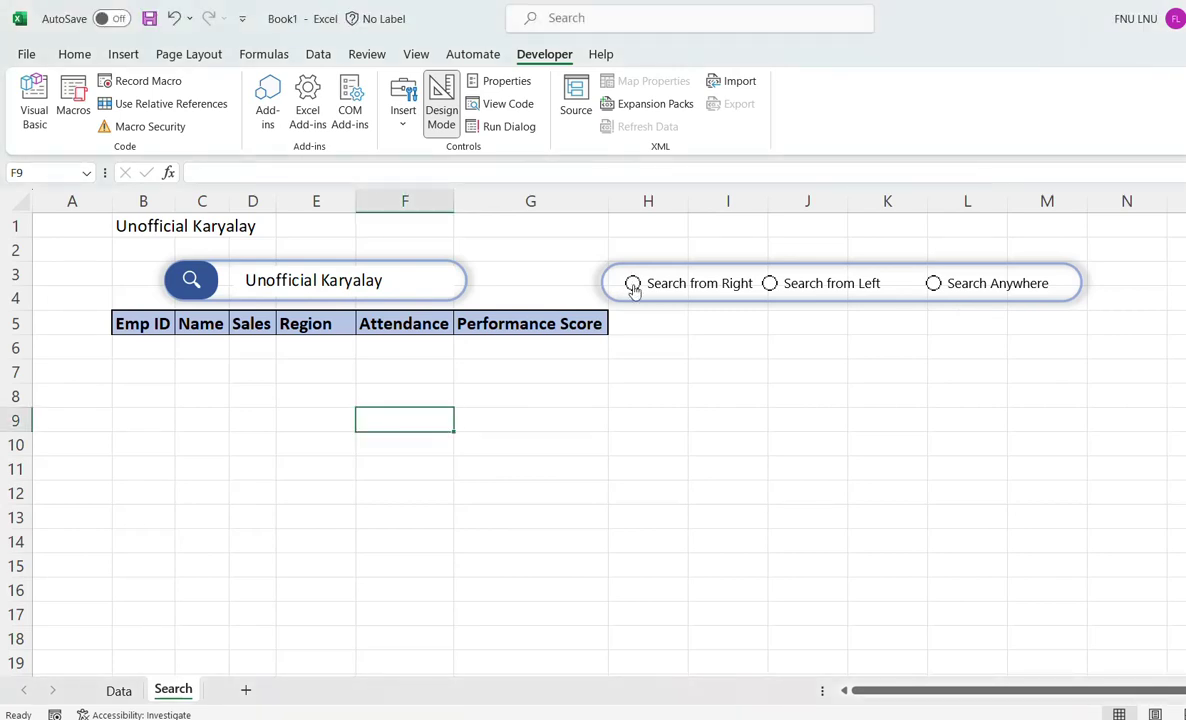
{"action": "left_click", "coordinate": [441, 112]}
Set the Search from Right option button's cell link to $A$1 in Format Control
{"action": "left_click", "coordinate": [641, 284]}
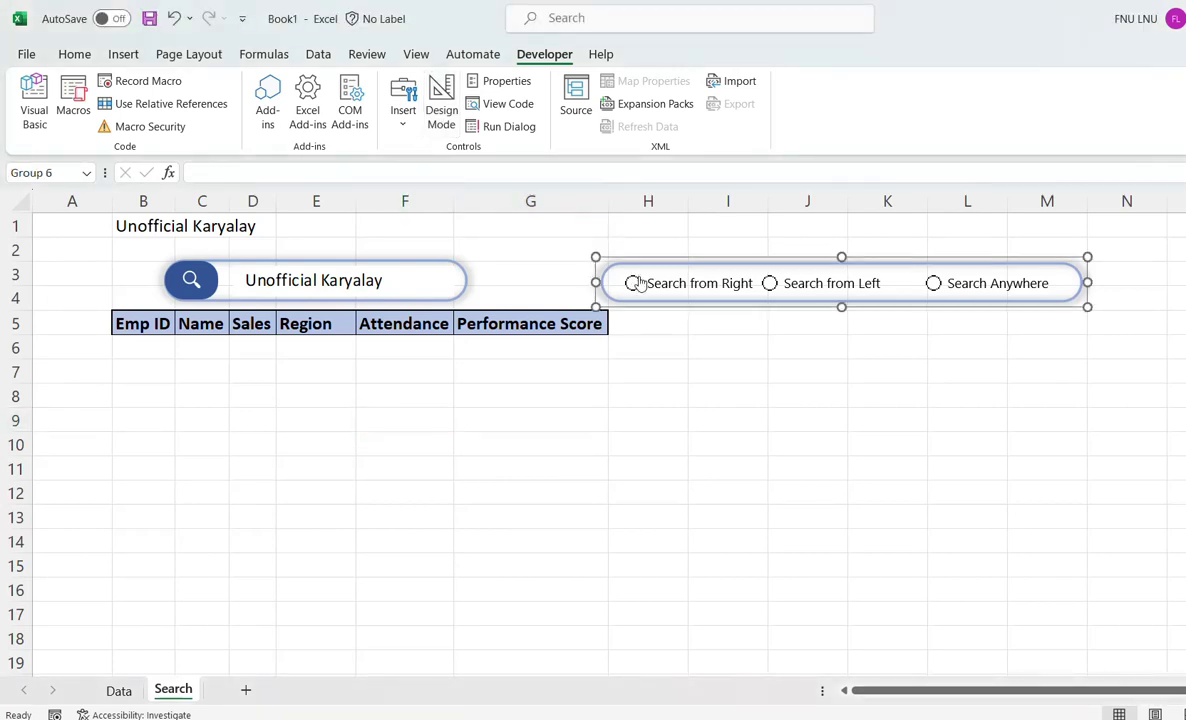
{"action": "right_click", "coordinate": [641, 284]}
{"action": "right_click", "coordinate": [634, 284]}
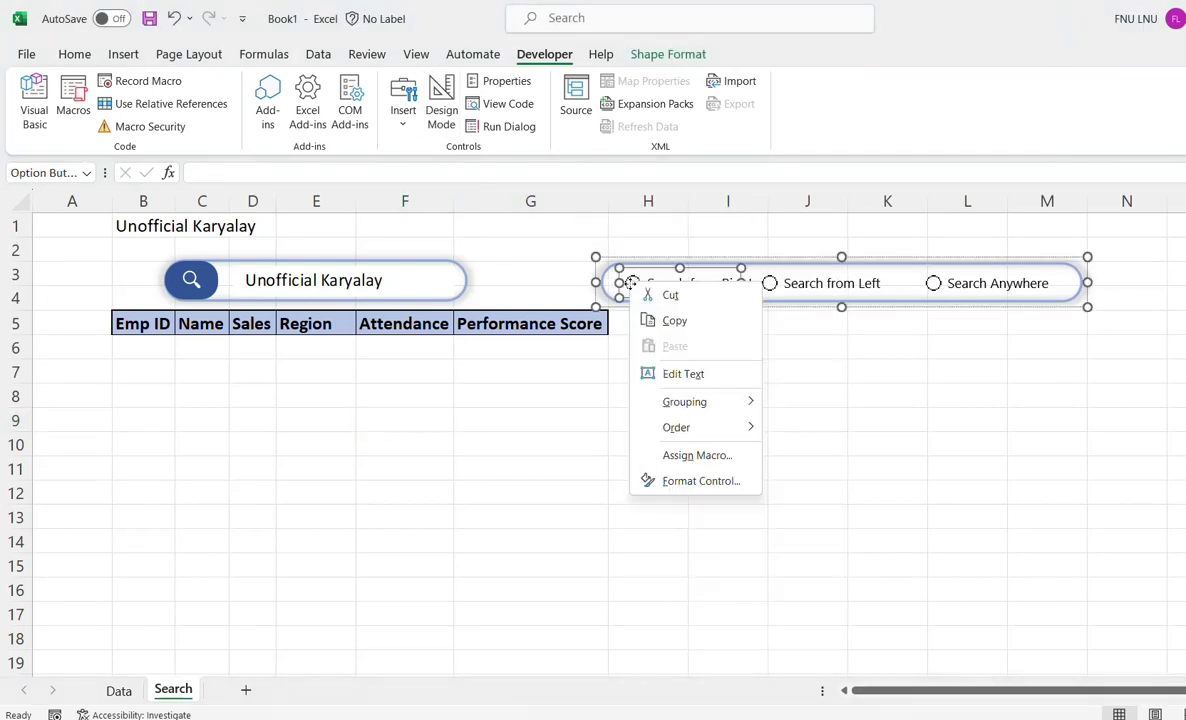
{"action": "left_click", "coordinate": [697, 482]}
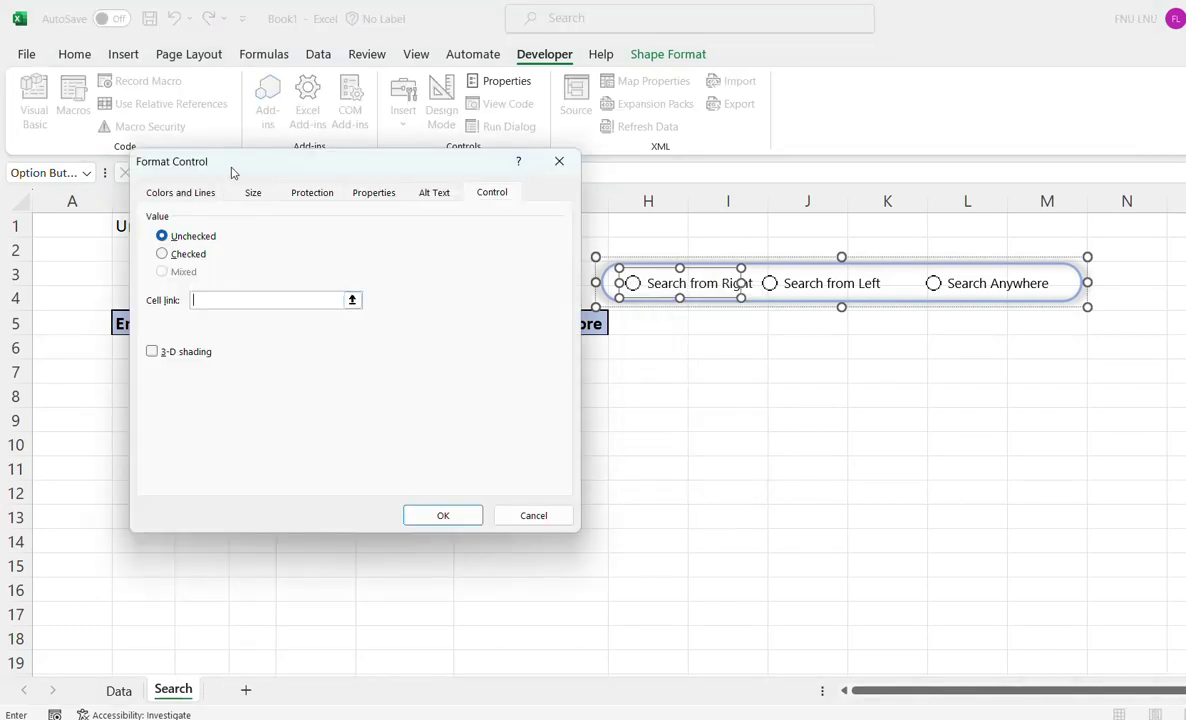
{"action": "left_click_drag", "start_coordinate": [230, 169], "coordinate": [365, 190]}
{"action": "left_click", "coordinate": [71, 228]}
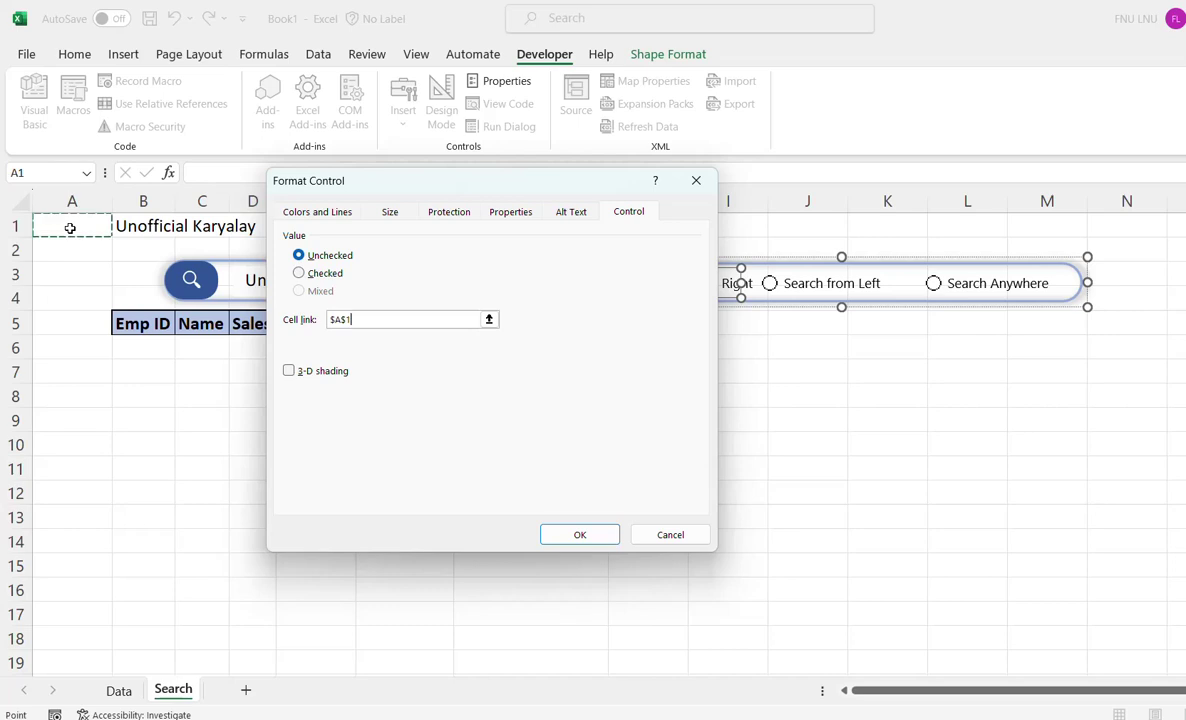
{"action": "left_click", "coordinate": [589, 540]}
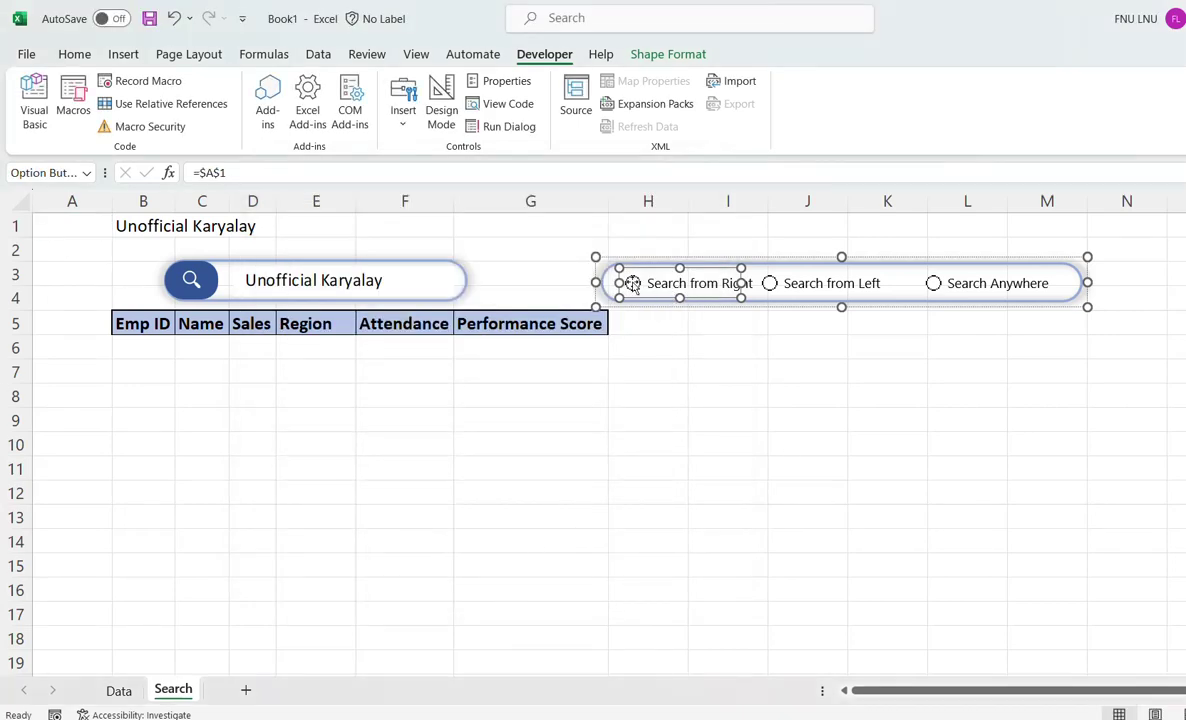
Switch between the search option buttons and check that A1 shows 1, 2 or 3 beside B1's search text
{"action": "left_click", "coordinate": [674, 417]}
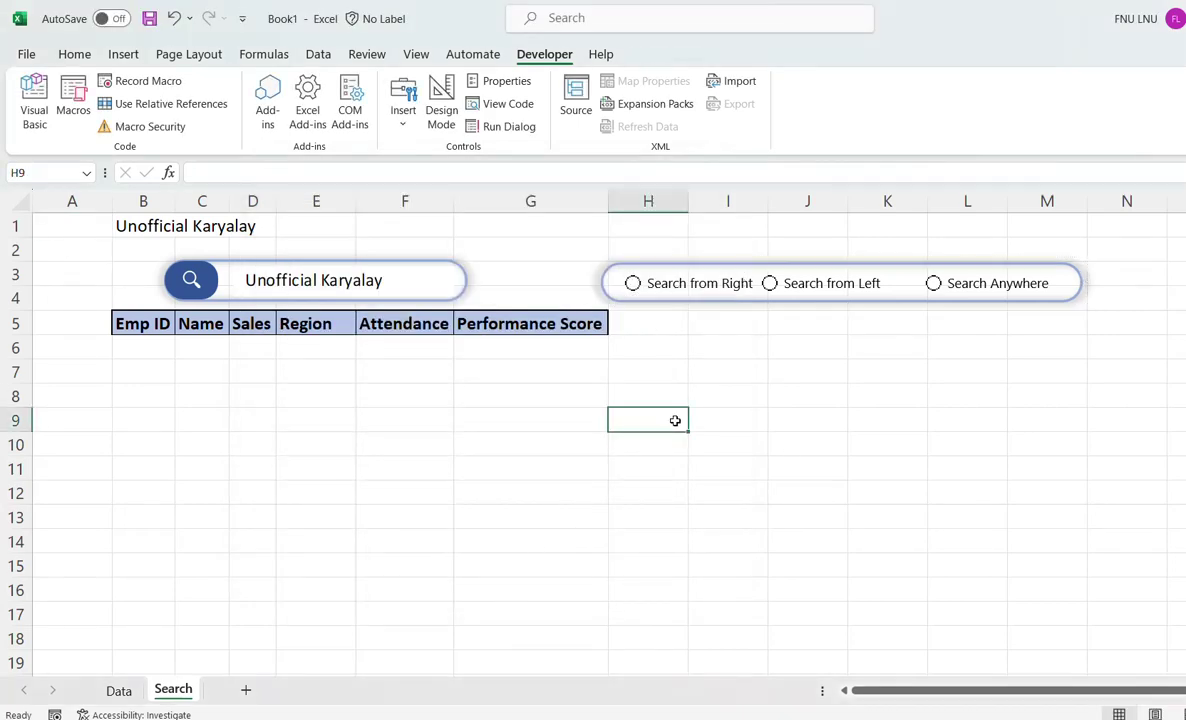
{"action": "left_click", "coordinate": [633, 283]}
{"action": "left_click", "coordinate": [769, 283]}
{"action": "left_click", "coordinate": [115, 218]}
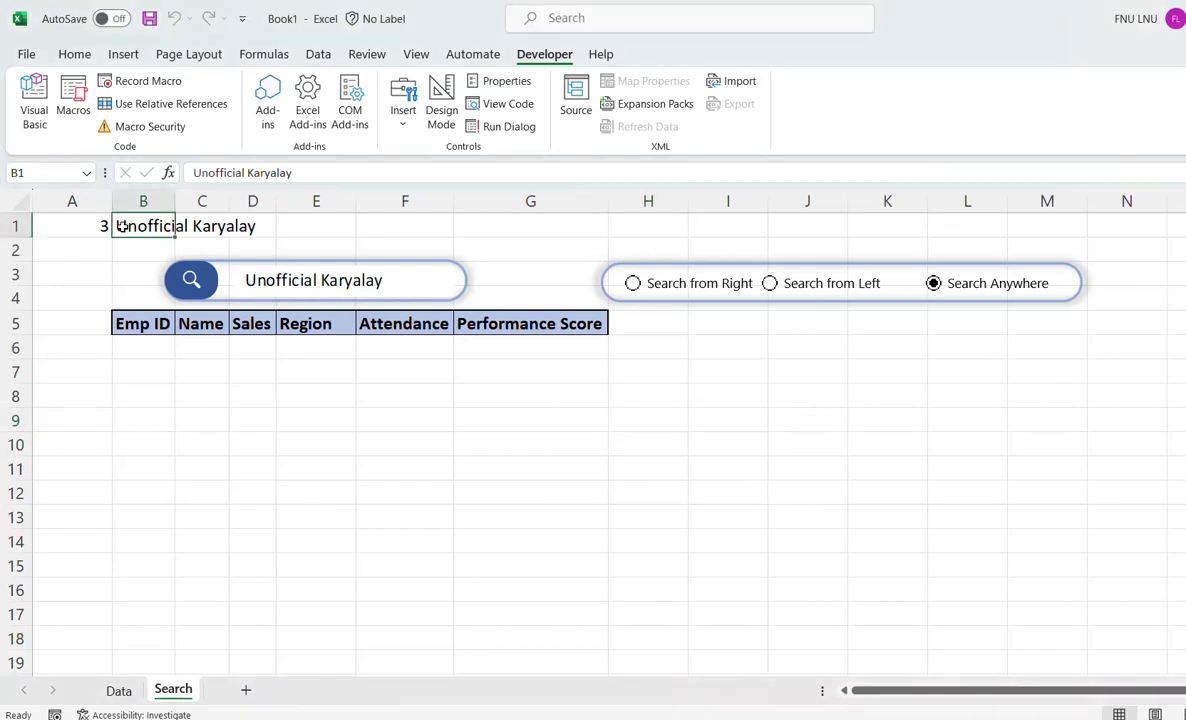
{"action": "left_click", "coordinate": [76, 226]}
{"action": "left_click", "coordinate": [132, 229]}
{"action": "left_click", "coordinate": [94, 226]}
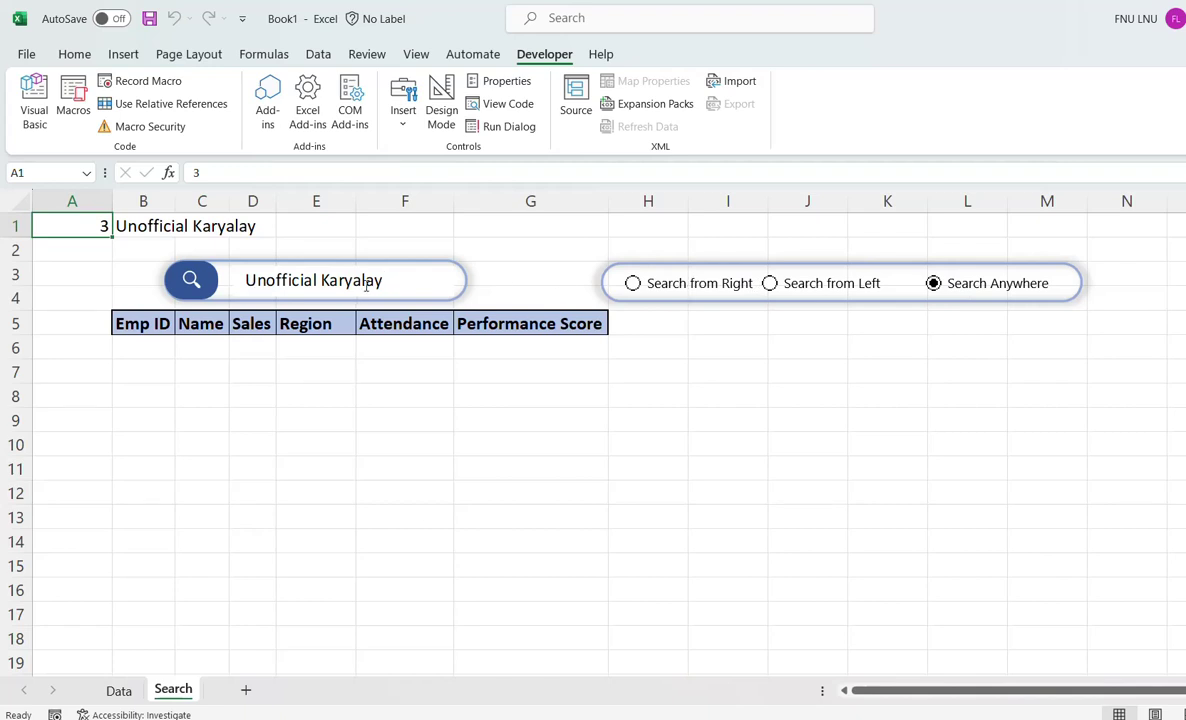
{"action": "left_click", "coordinate": [159, 227]}
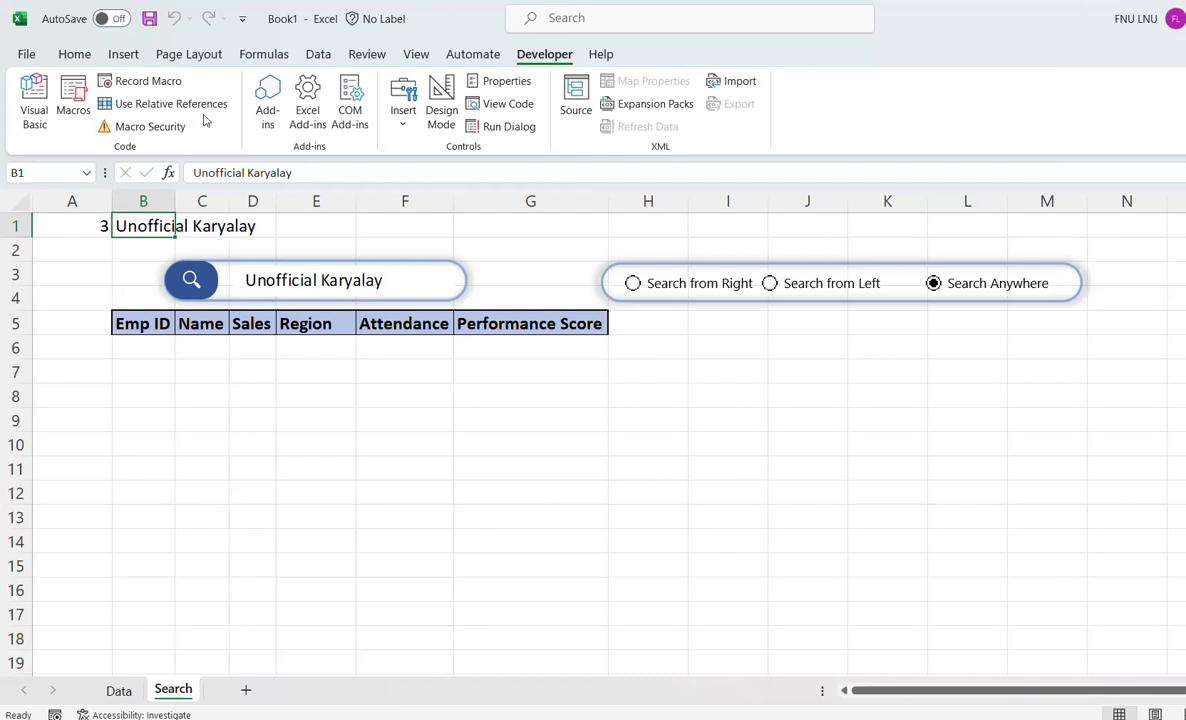
{"action": "left_click", "coordinate": [76, 216]}
In Name Manager, name cell A1 Search_Type
{"action": "left_click", "coordinate": [264, 55]}
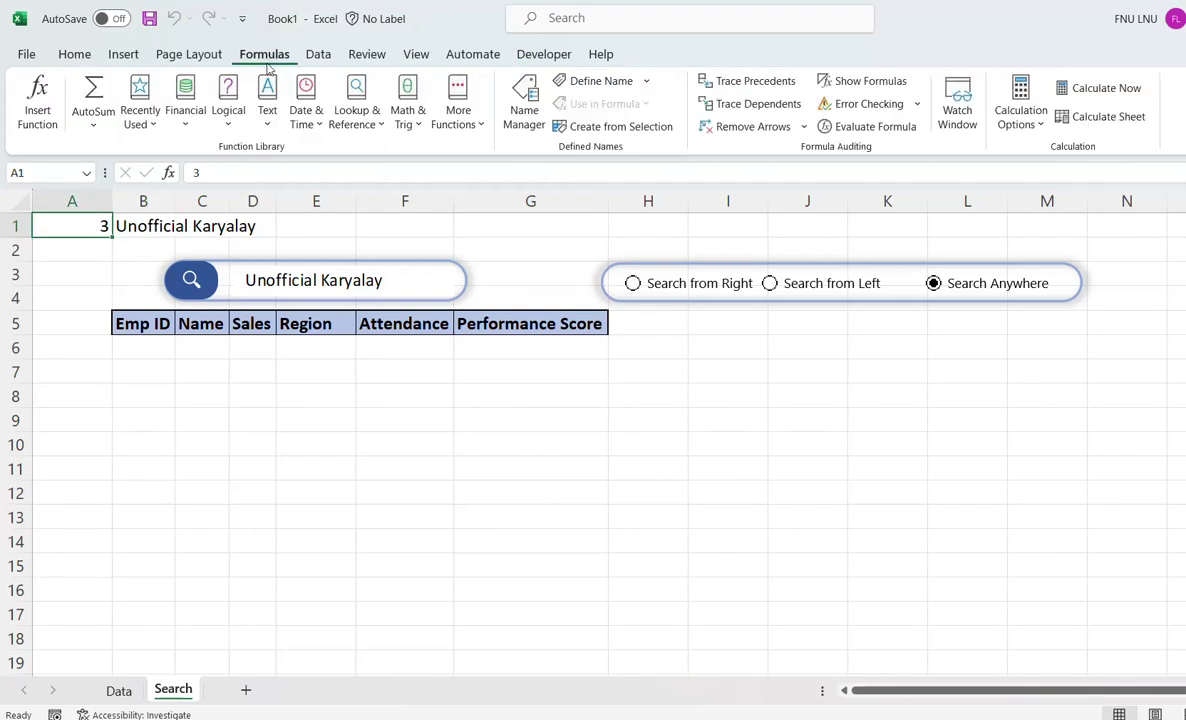
{"action": "left_click", "coordinate": [520, 110]}
{"action": "left_click", "coordinate": [300, 213]}
{"action": "type", "text": "Search_T"}
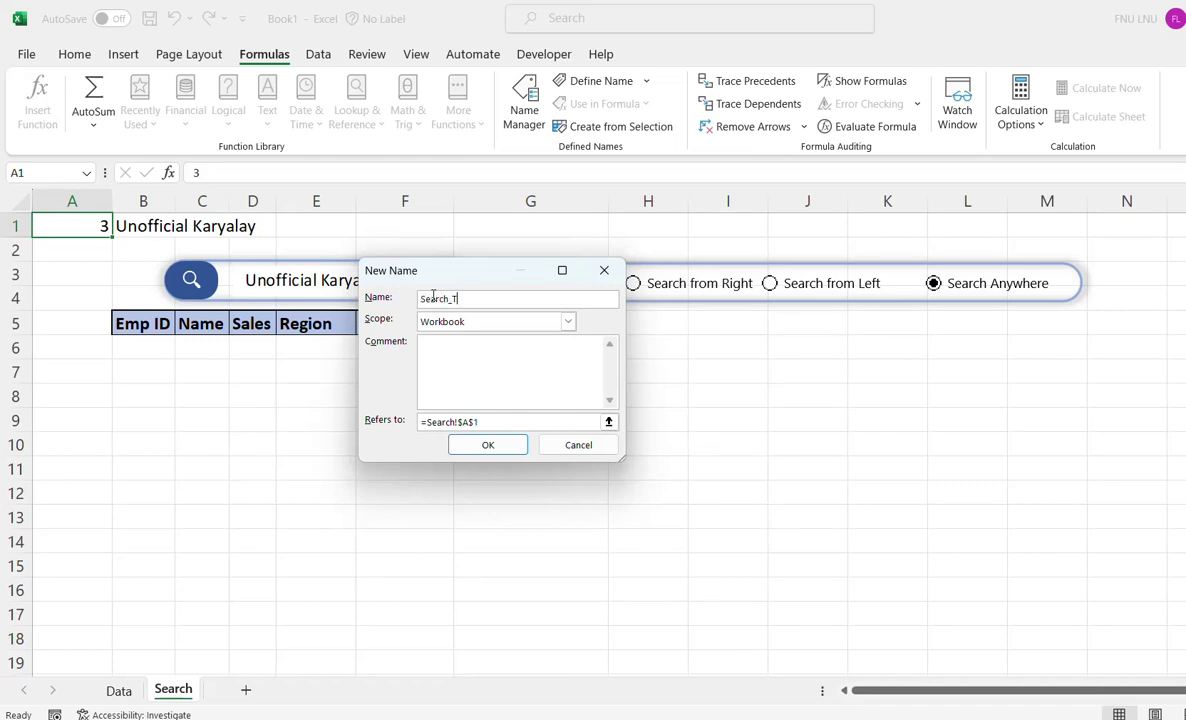
{"action": "type", "text": "ype"}
{"action": "left_click", "coordinate": [487, 445]}
Add the name Search_Text referring to =Search!$B$1
{"action": "left_click", "coordinate": [290, 213]}
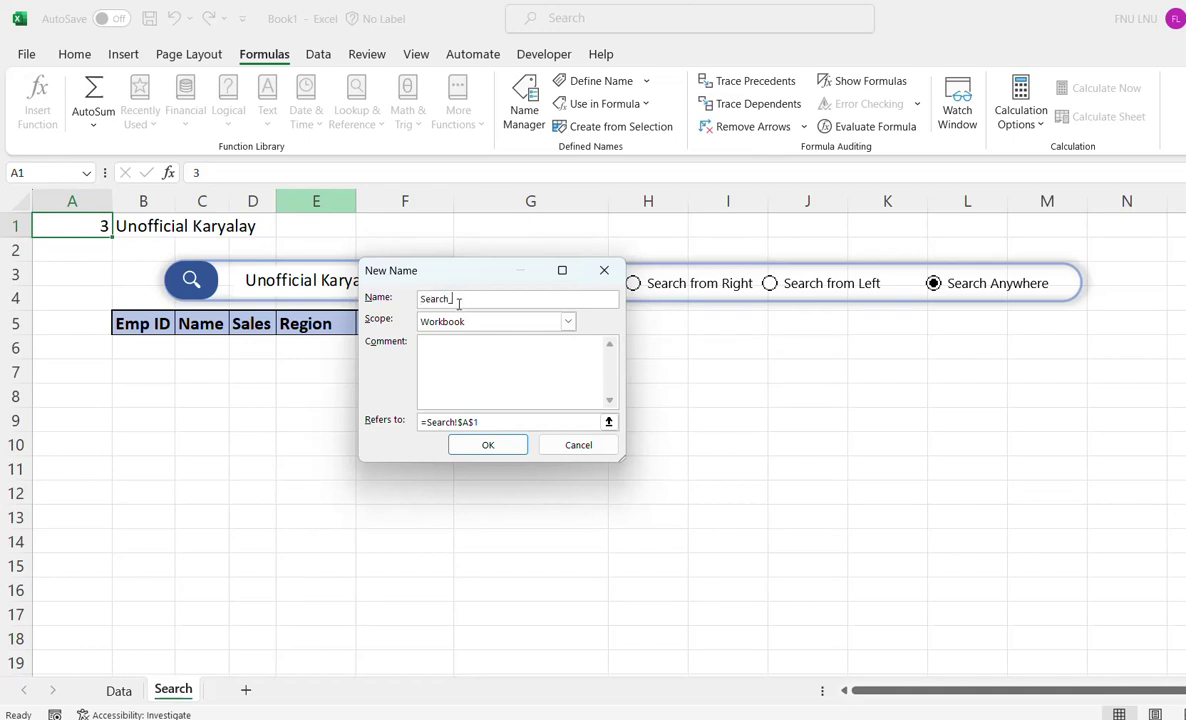
{"action": "type", "text": "_Text"}
{"action": "left_click", "coordinate": [498, 421]}
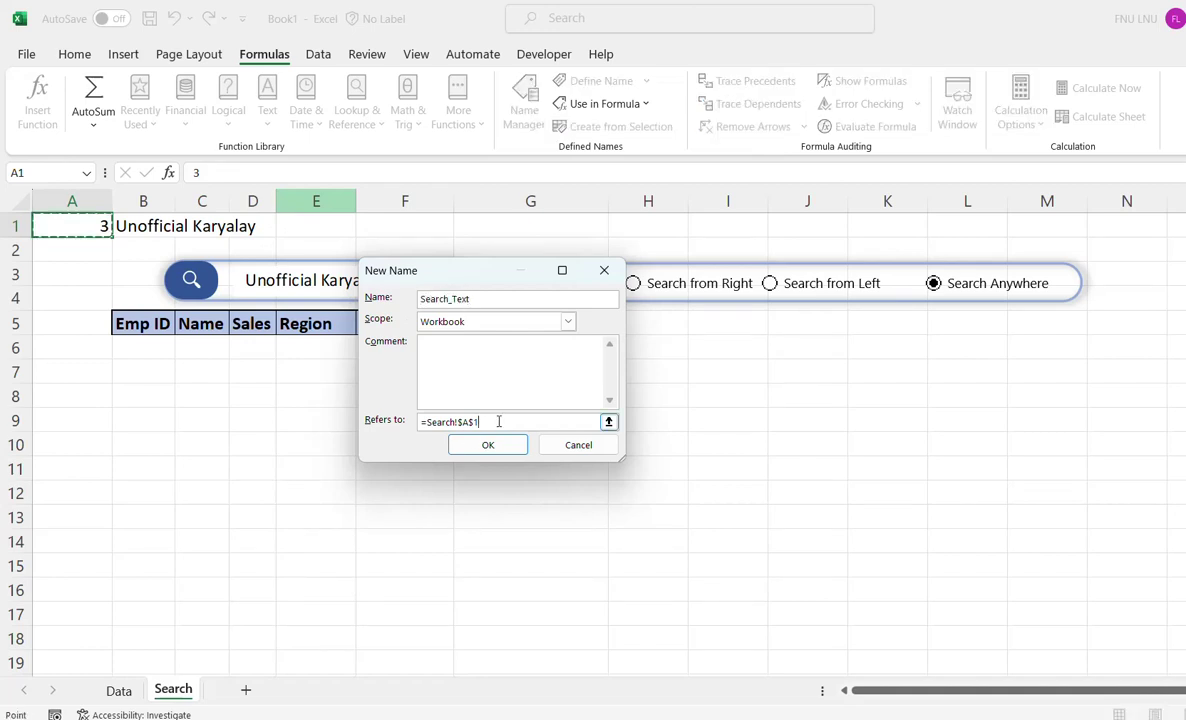
{"action": "left_click", "coordinate": [143, 226]}
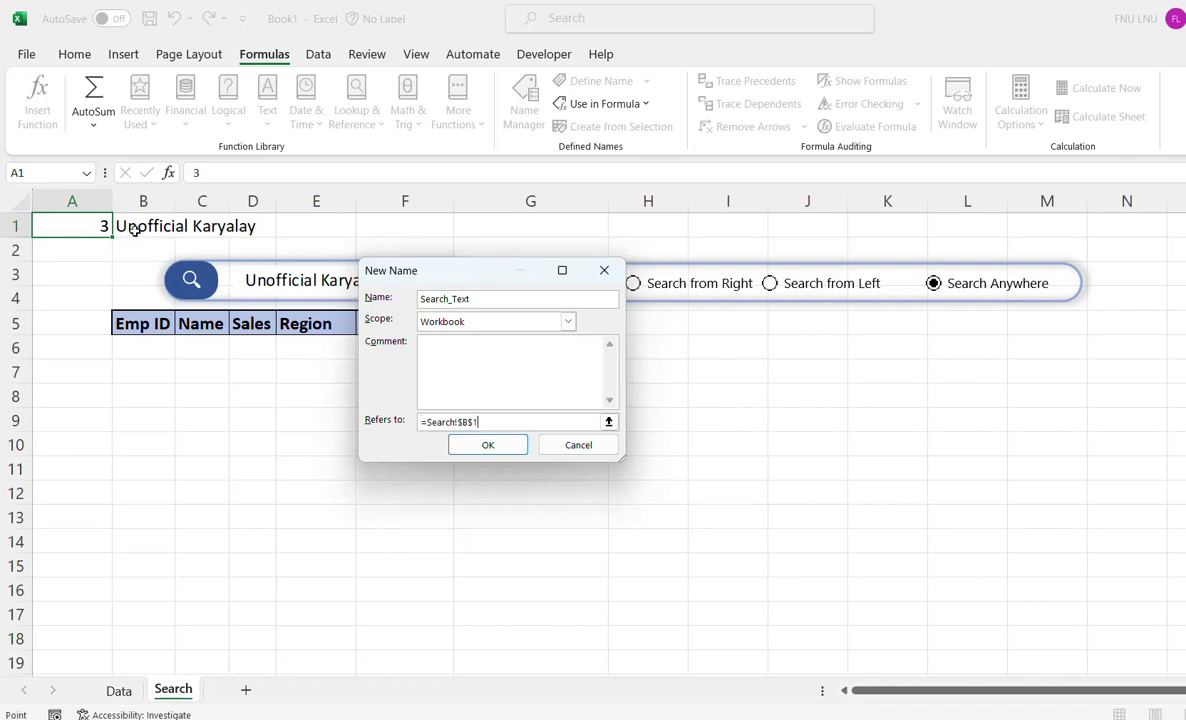
{"action": "left_click", "coordinate": [487, 445]}
{"action": "left_click", "coordinate": [688, 532]}
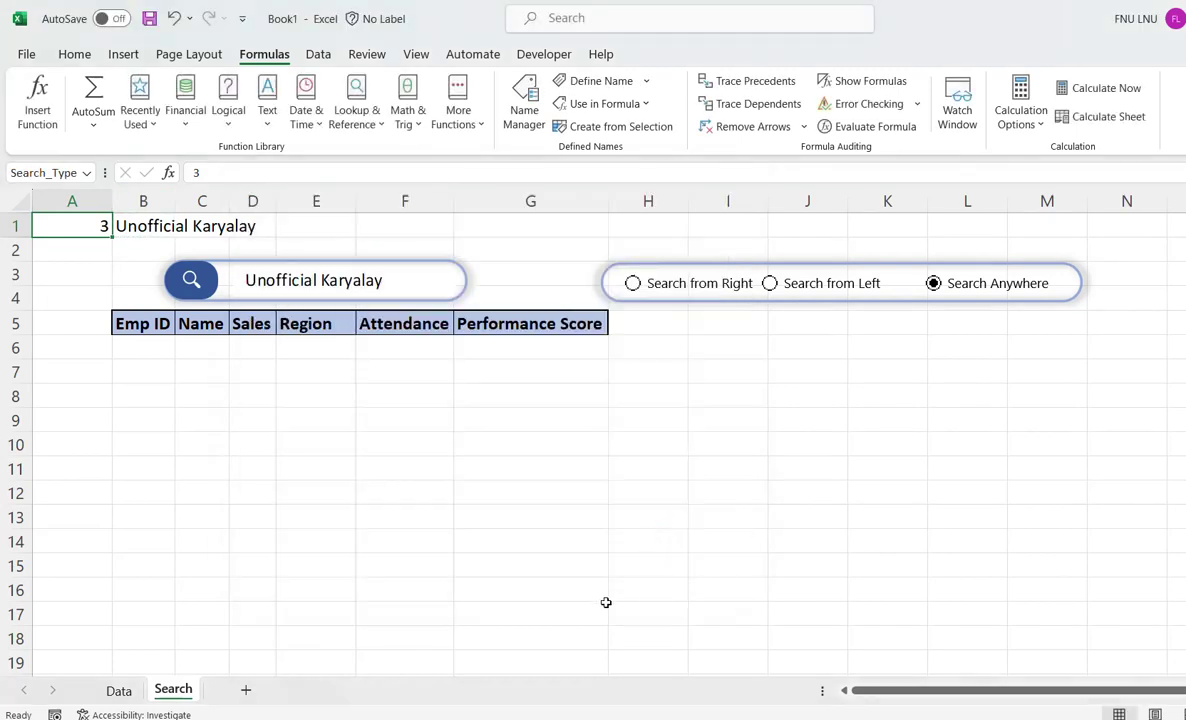
{"action": "left_click", "coordinate": [119, 690]}
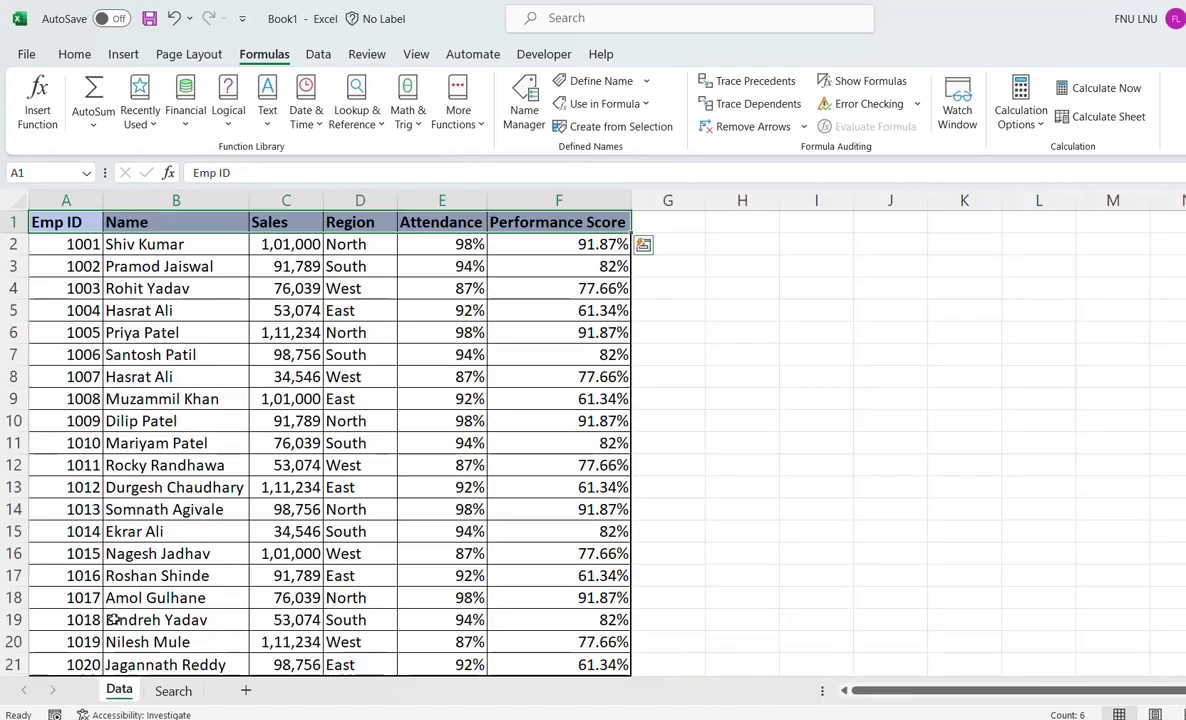
{"action": "left_click", "coordinate": [143, 263]}
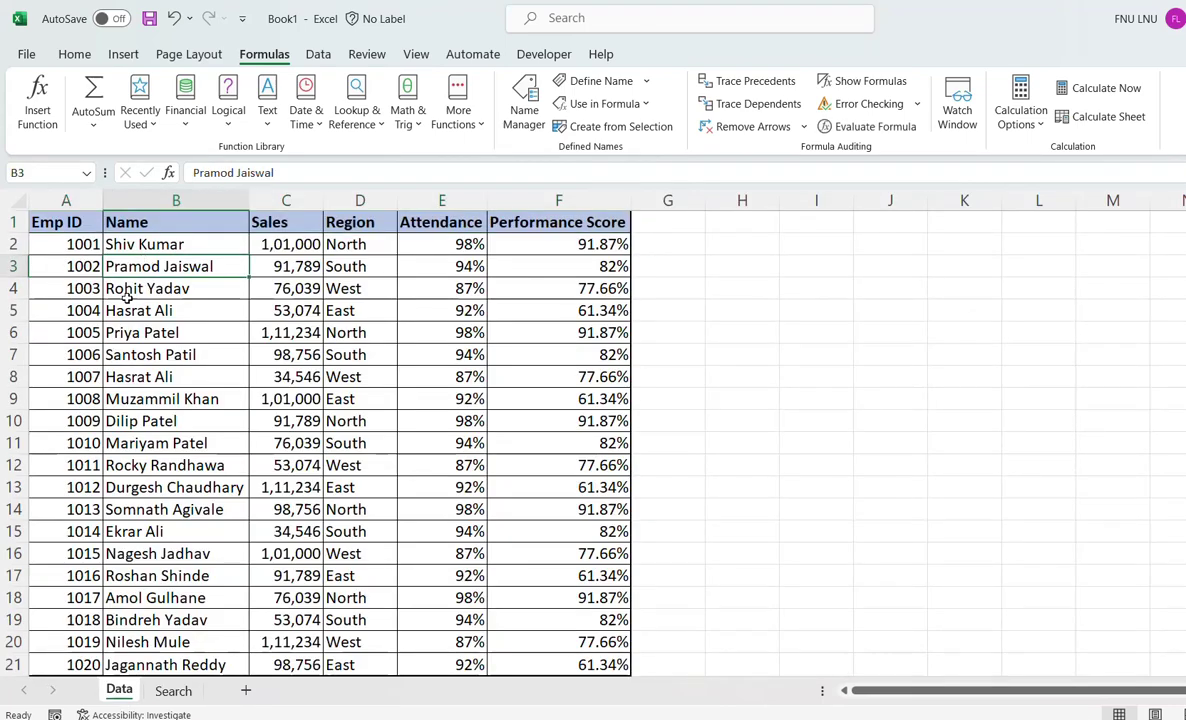
{"action": "left_click", "coordinate": [156, 224]}
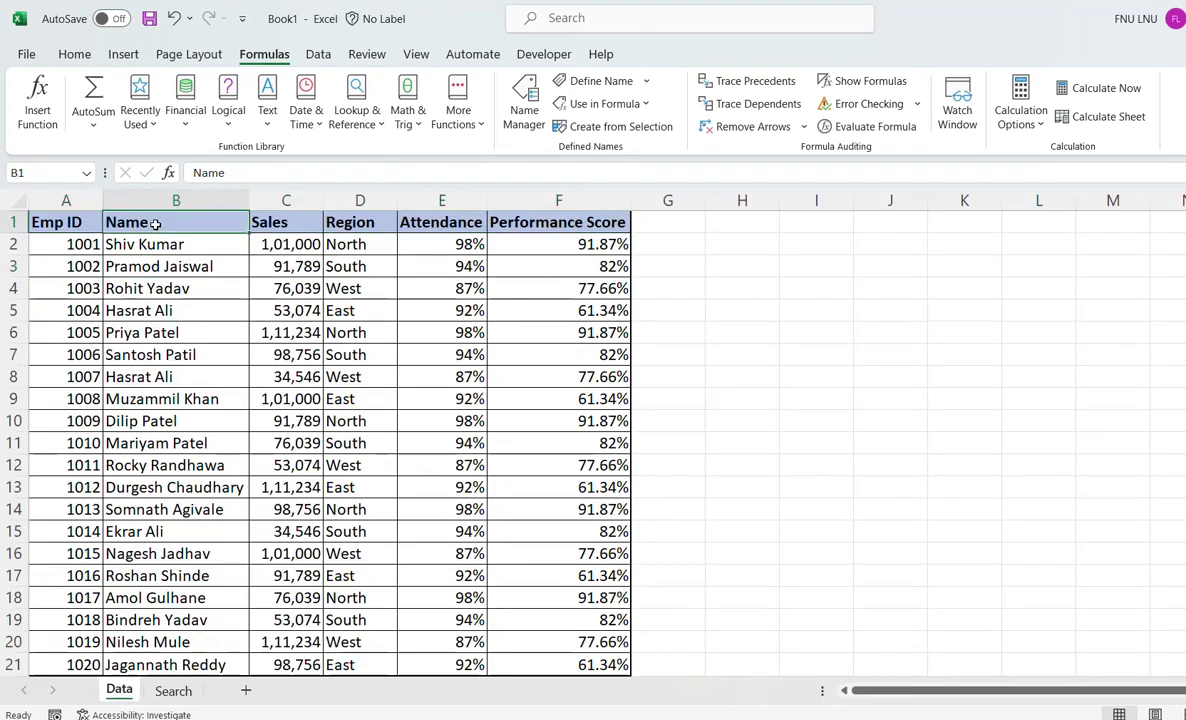
{"action": "left_click_drag", "start_coordinate": [156, 224], "coordinate": [232, 505]}
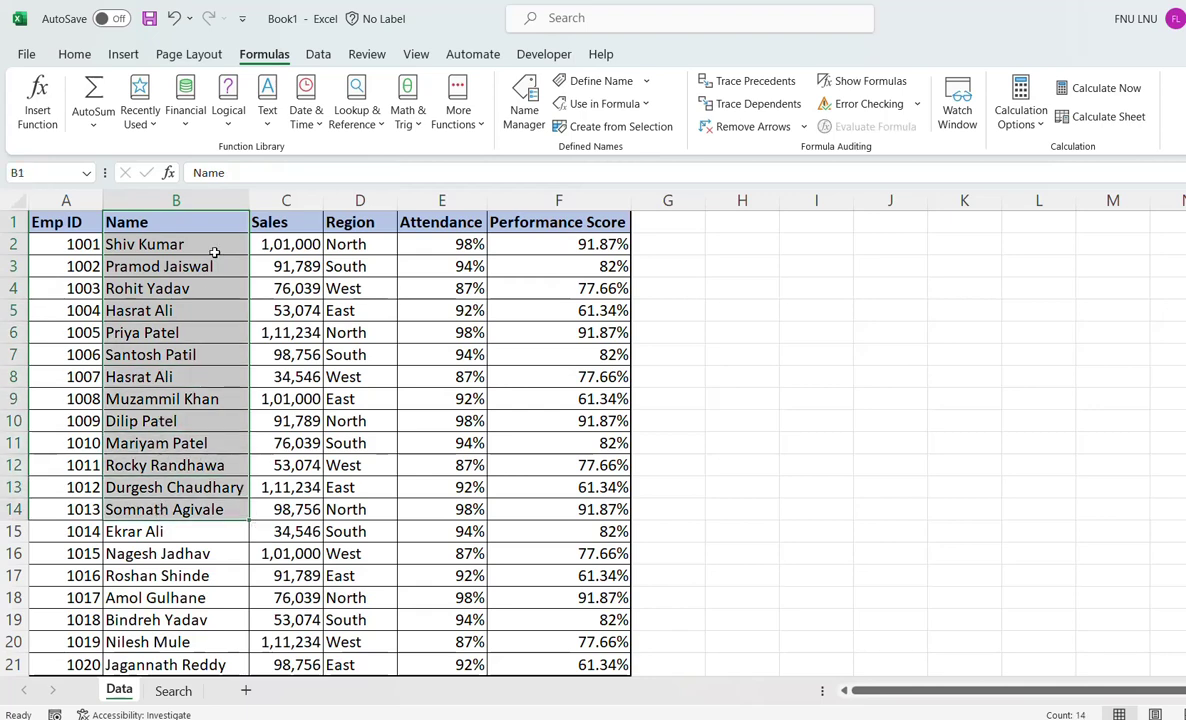
{"action": "mouse_move", "coordinate": [201, 240]}
{"action": "left_mouse_down"}
{"action": "mouse_move", "coordinate": [578, 490]}
{"action": "mouse_move", "coordinate": [596, 660]}
{"action": "left_mouse_up"}
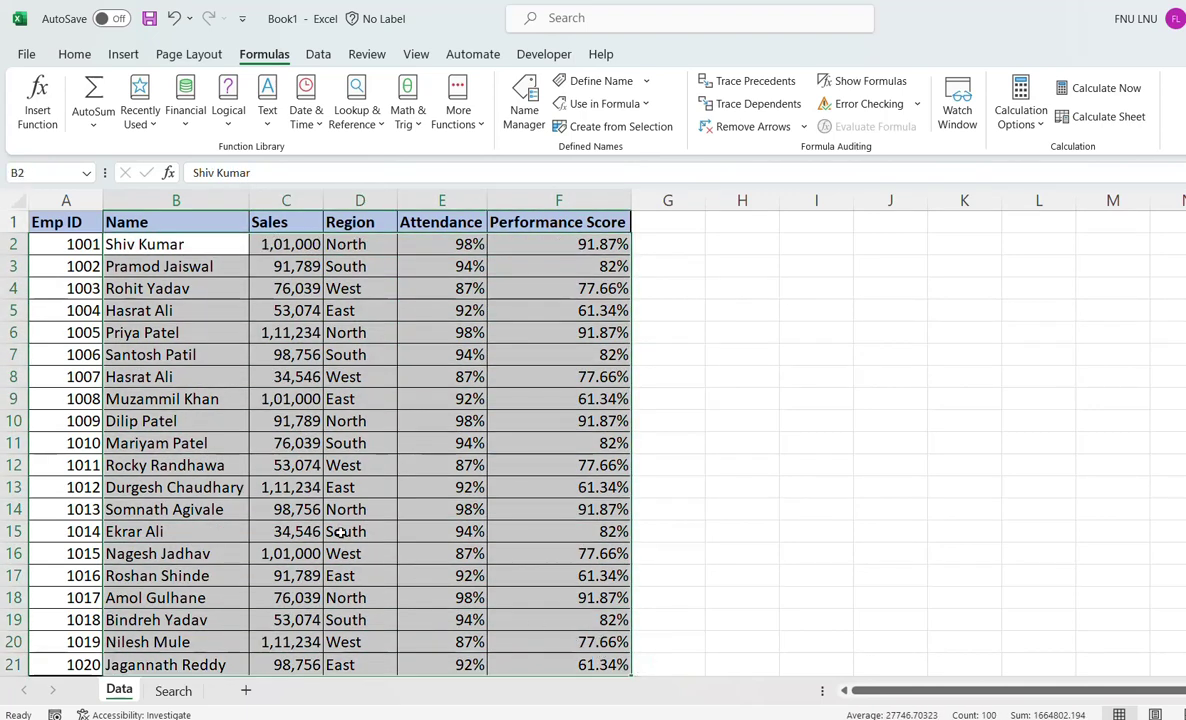
{"action": "left_click", "coordinate": [193, 294]}
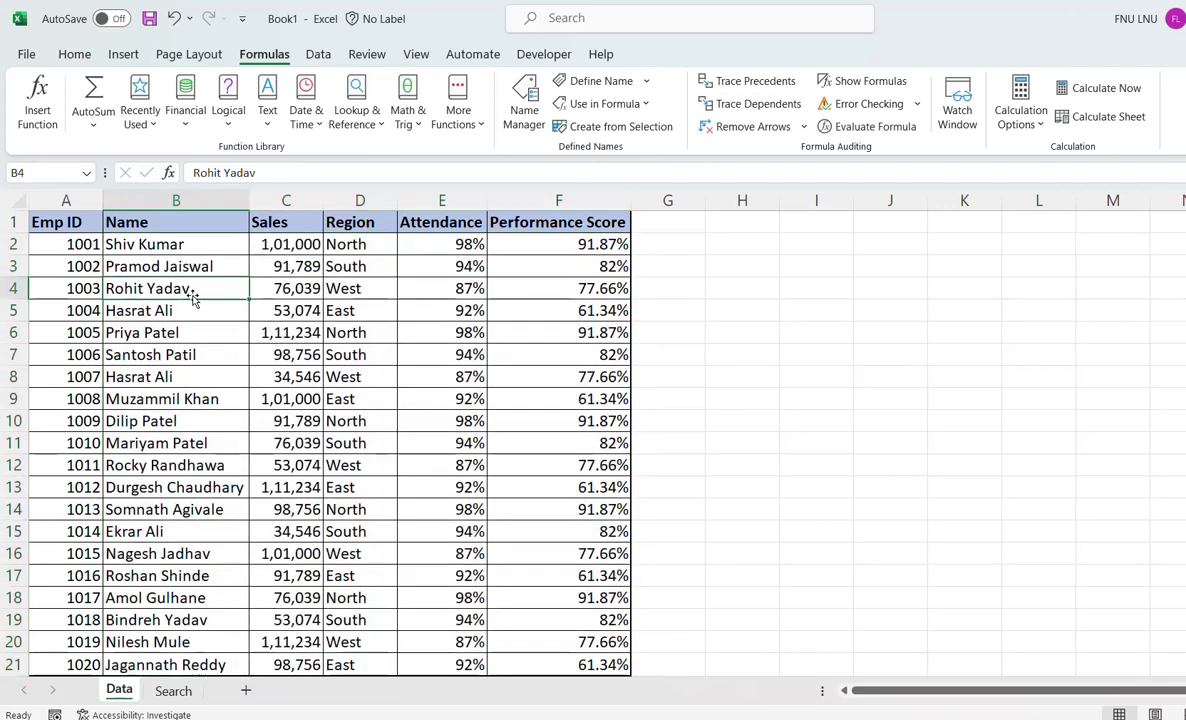
{"action": "scroll", "coordinate": [193, 294], "scroll_direction": "down", "scroll_amount": 2}
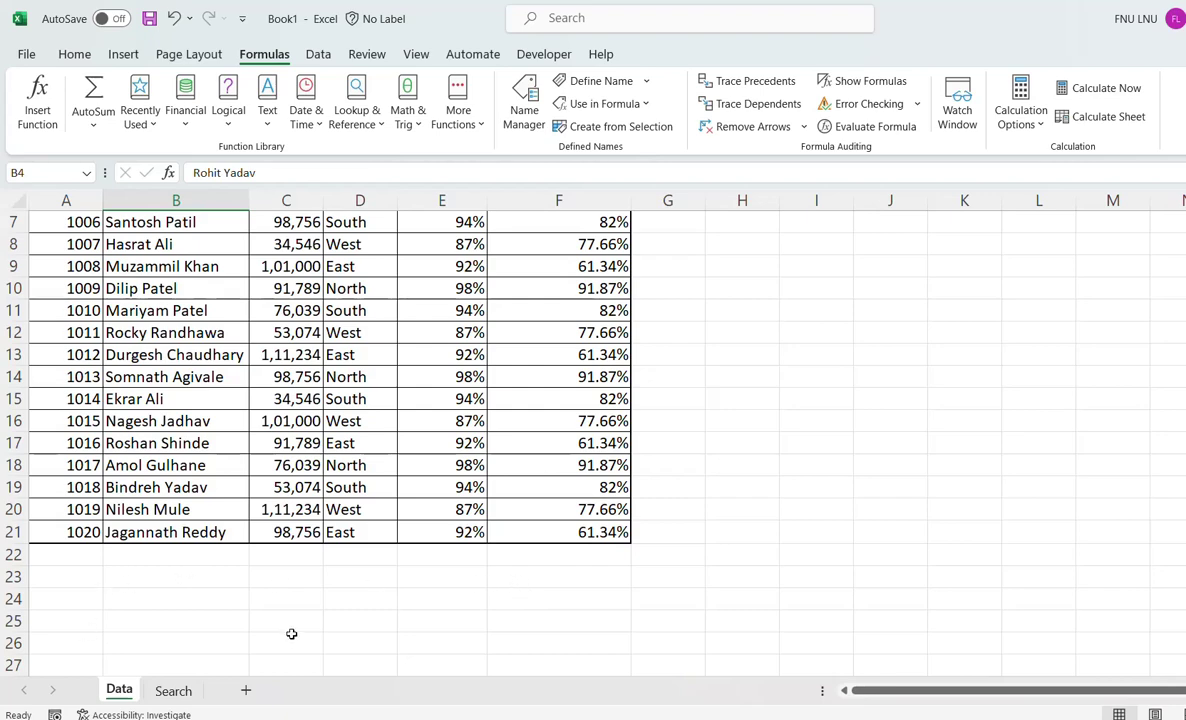
{"action": "scroll", "coordinate": [259, 600], "scroll_direction": "up", "scroll_amount": 2}
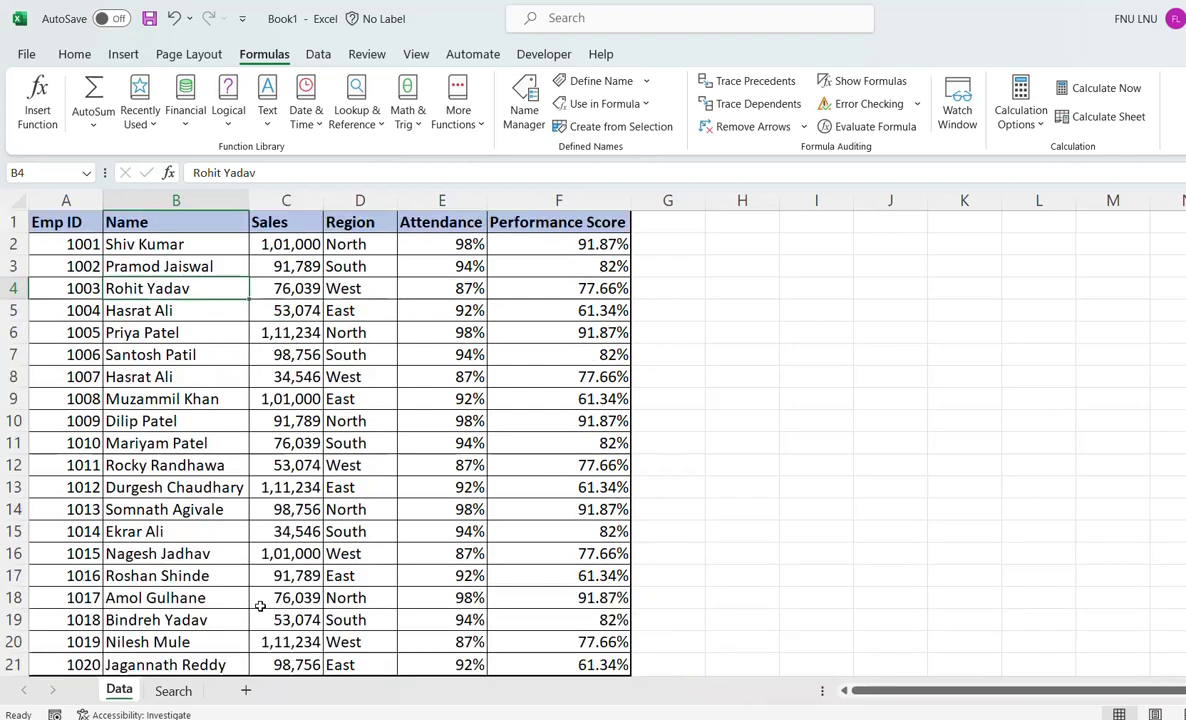
Enter =Data!$A$2:$F$21 in Search!B6 so all 20 employee records spill below the headers
{"action": "left_click", "coordinate": [176, 691]}
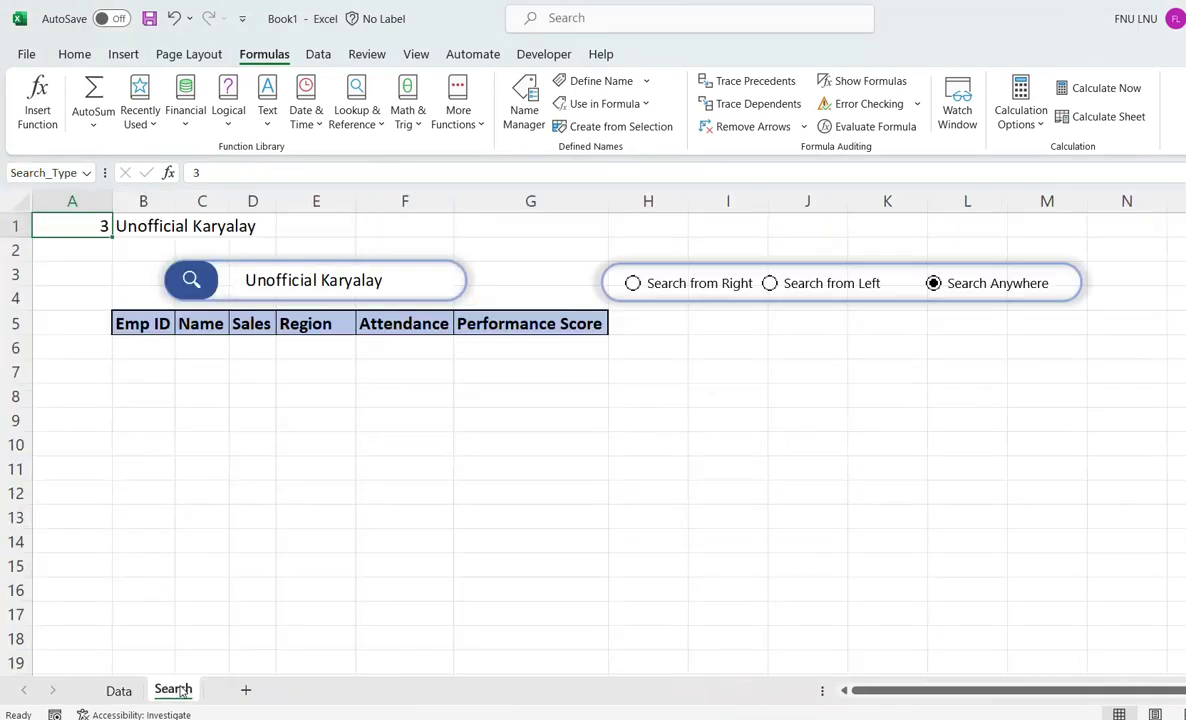
{"action": "left_click", "coordinate": [140, 346]}
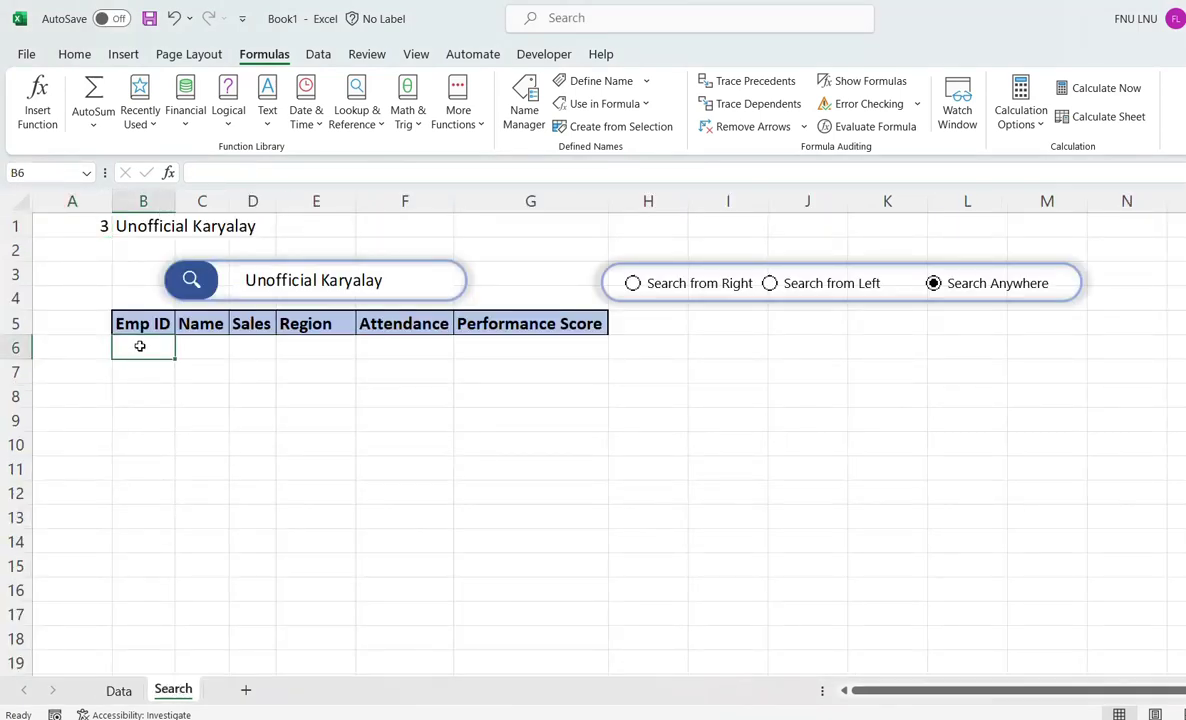
{"action": "type", "text": "="}
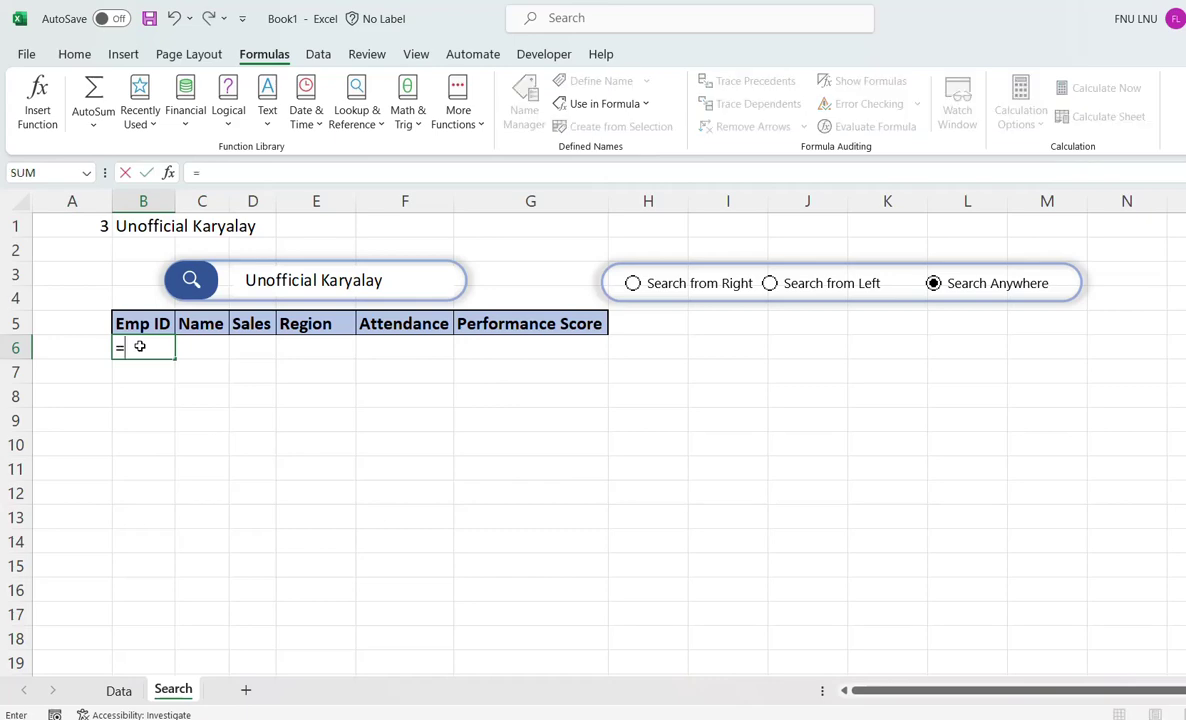
{"action": "left_click", "coordinate": [119, 691]}
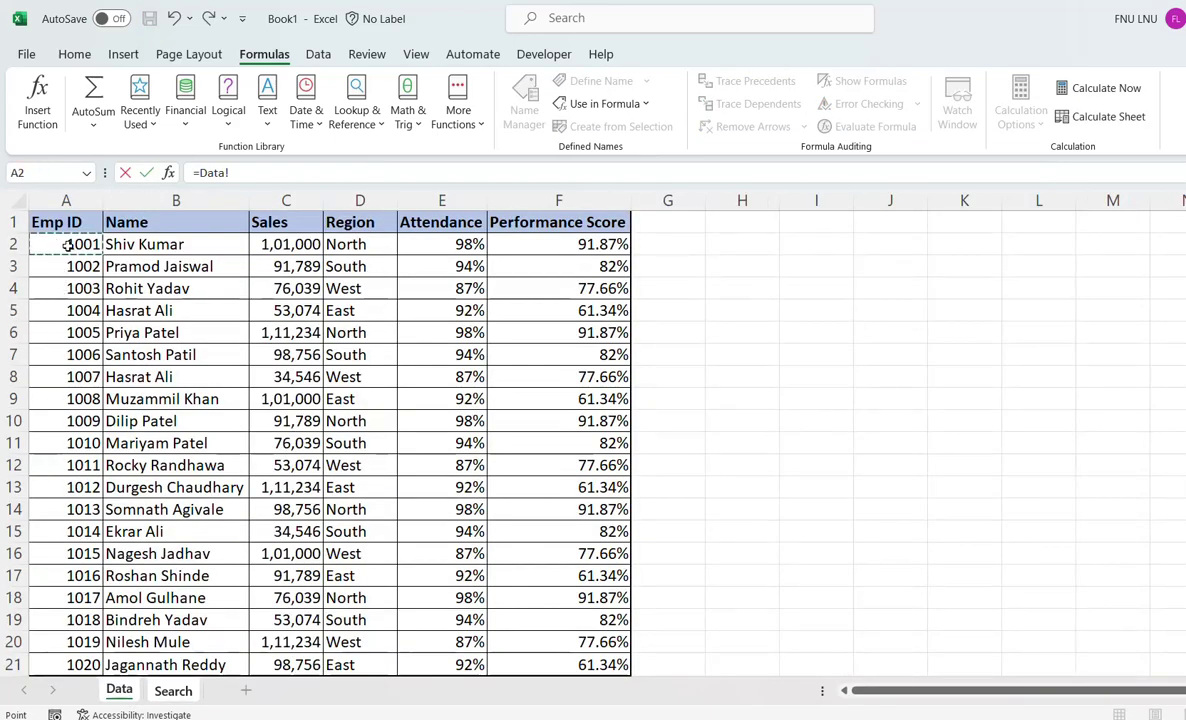
{"action": "left_click_drag", "start_coordinate": [62, 244], "coordinate": [580, 676]}
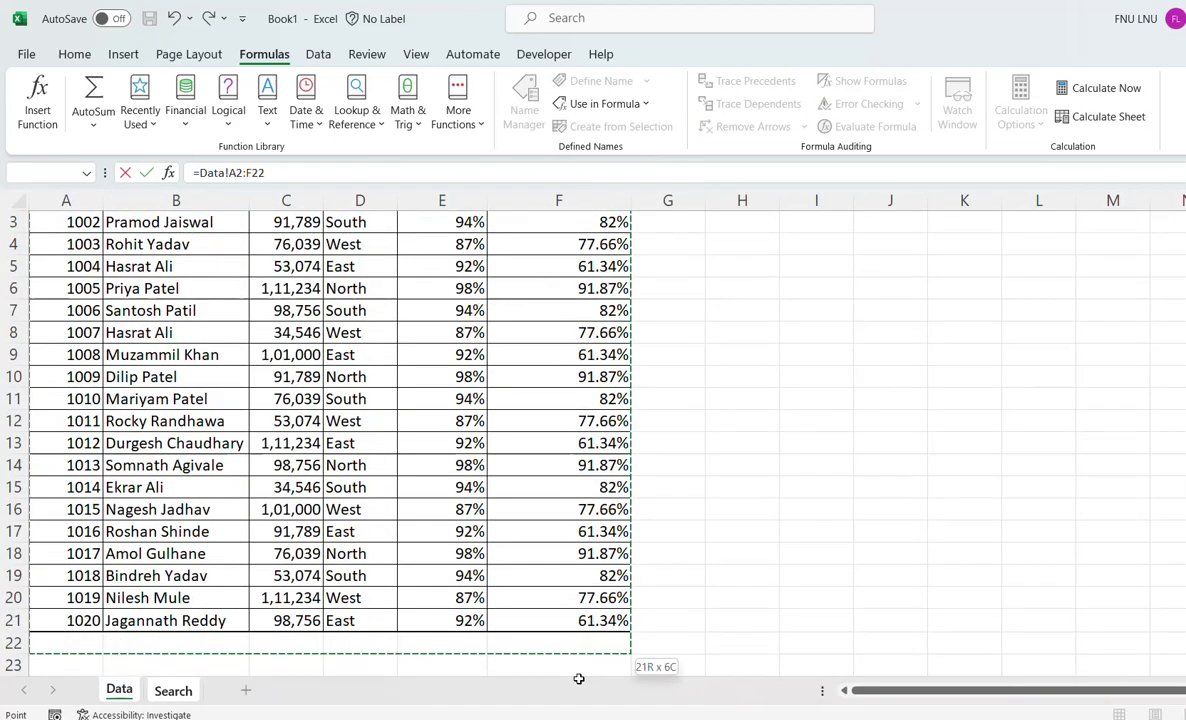
{"action": "left_click", "coordinate": [242, 172]}
{"action": "key", "text": "F4"}
{"action": "left_click", "coordinate": [272, 172]}
{"action": "key", "text": "F4"}
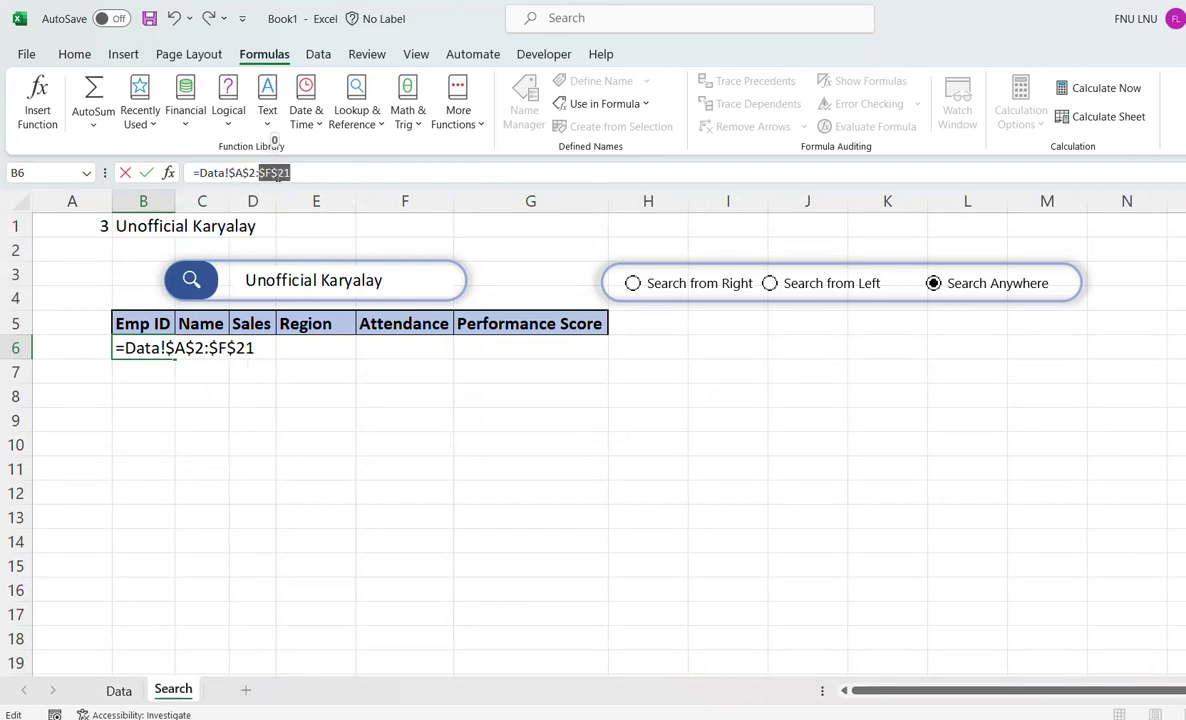
{"action": "key", "text": "Return"}
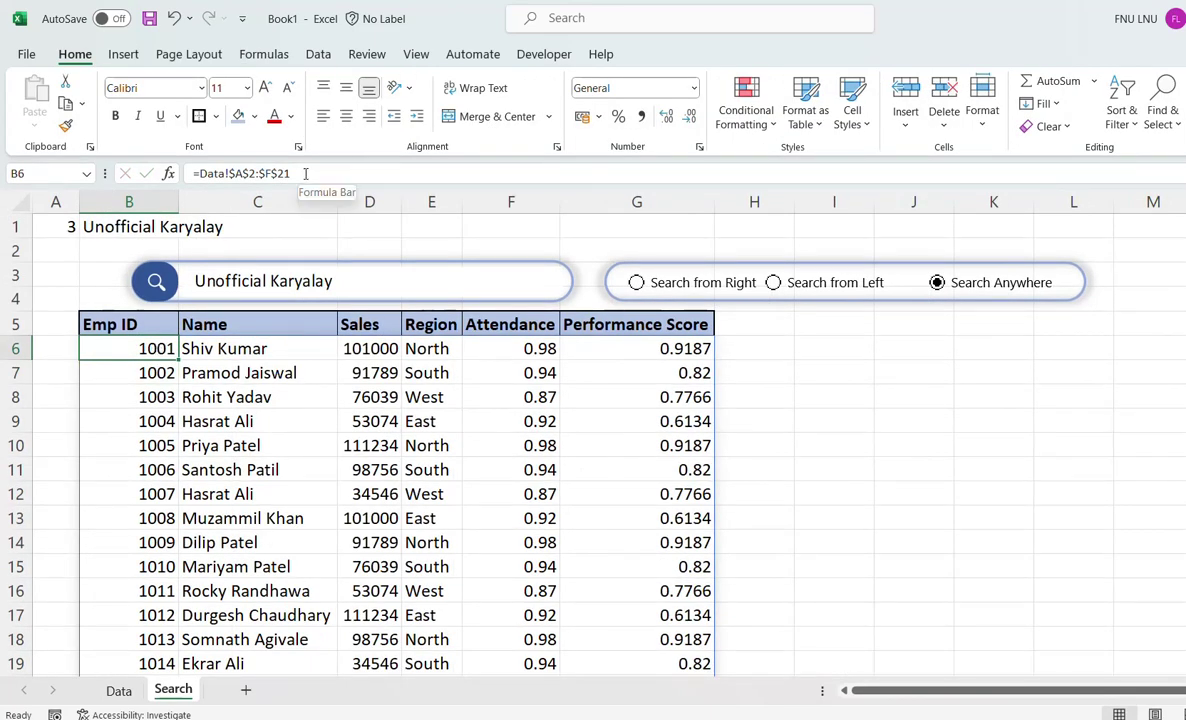
Turn B6's range into the quoted text "Data!$A$2:$F$" without the end row number
{"action": "left_click", "coordinate": [118, 690]}
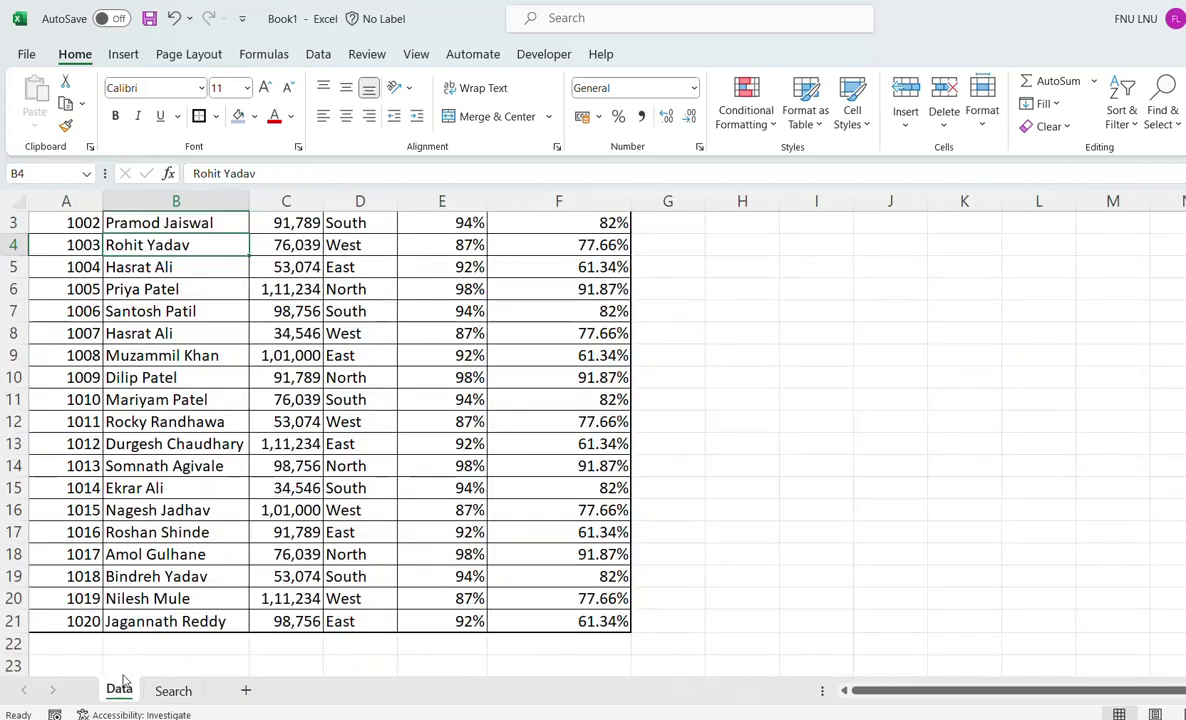
{"action": "scroll", "coordinate": [95, 585], "scroll_direction": "down", "scroll_amount": 1}
{"action": "scroll", "coordinate": [90, 593], "scroll_direction": "up", "scroll_amount": 2}
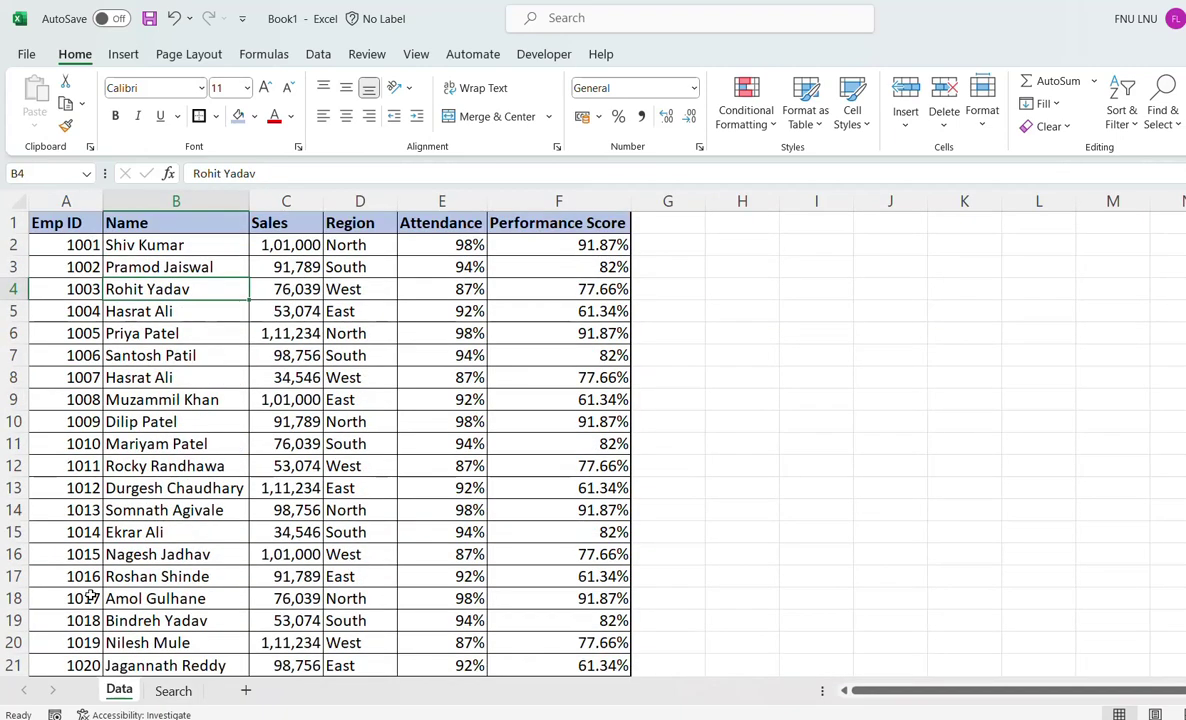
{"action": "key", "text": "ctrl+Page_Down"}
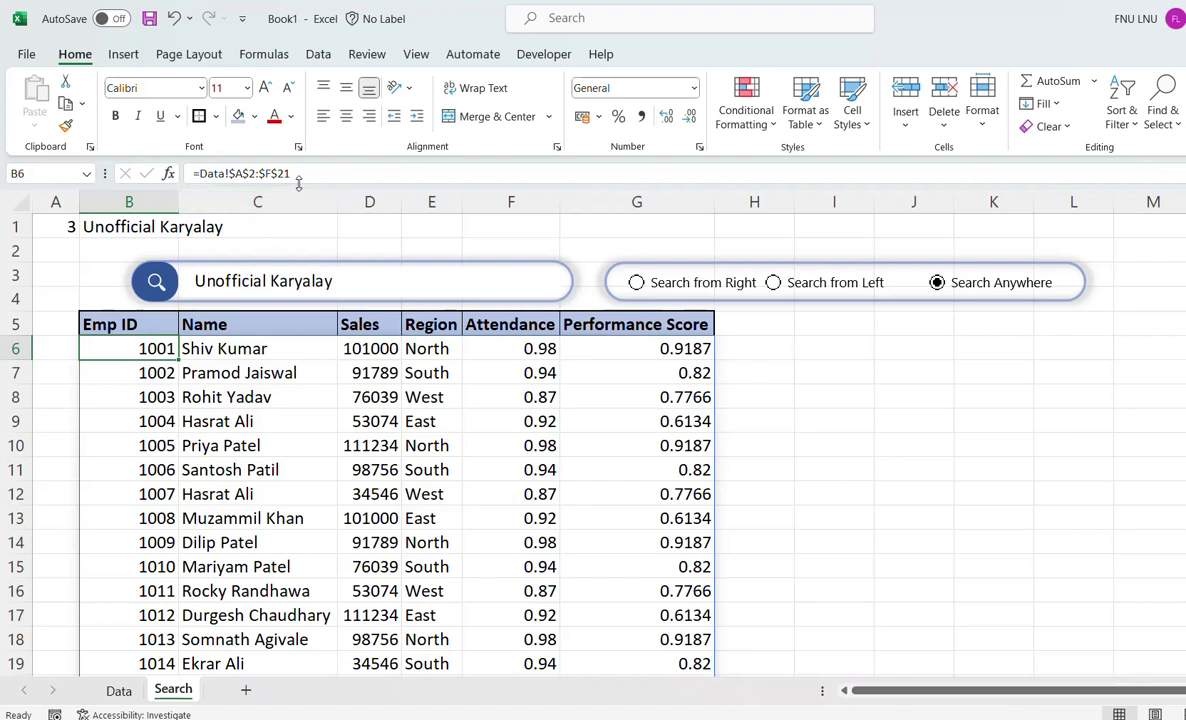
{"action": "left_click", "coordinate": [299, 176]}
{"action": "key", "text": "BackSpace"}
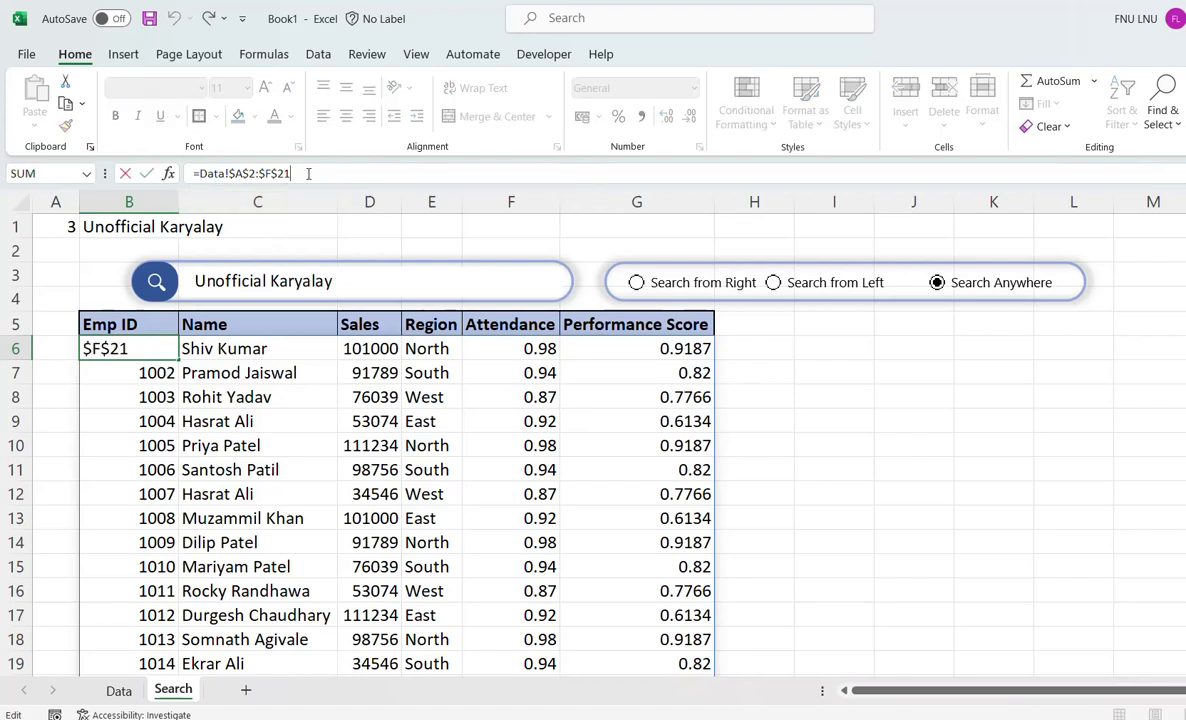
{"action": "key", "text": "BackSpace"}
{"action": "type", "text": "\""}
{"action": "key", "text": "Left"}
{"action": "key", "text": "Left"}
{"action": "key", "text": "Left"}
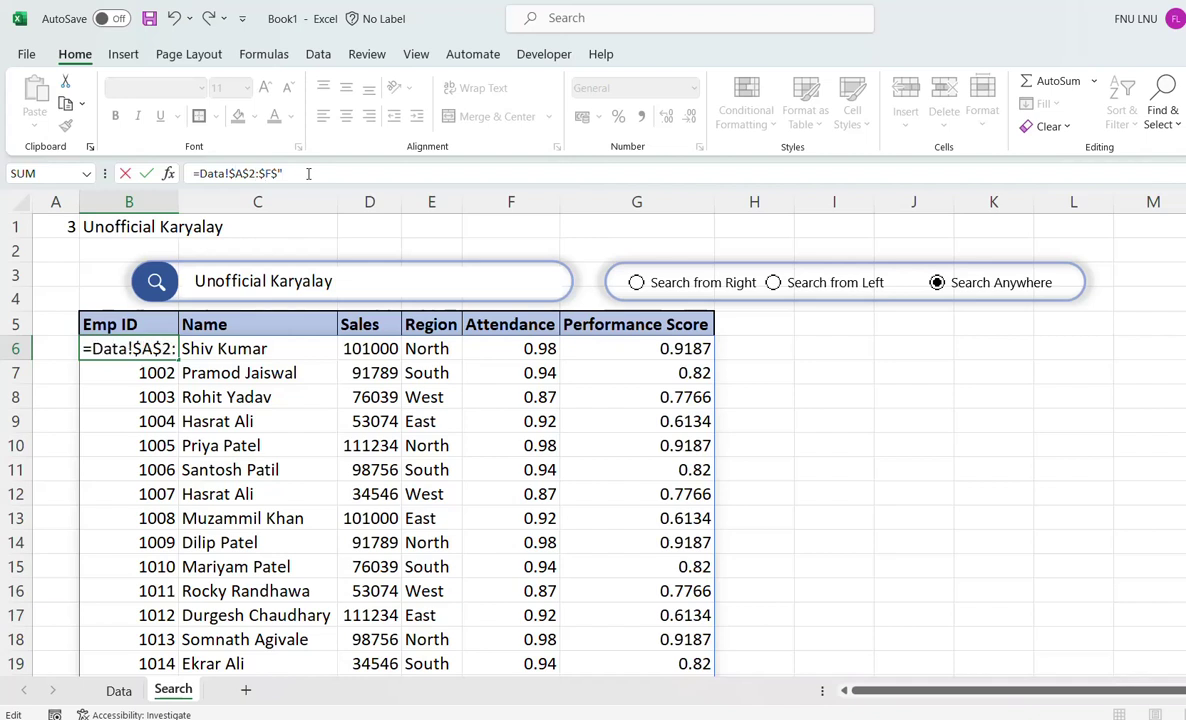
{"action": "key", "text": "Left"}
{"action": "key", "text": "Left"}
{"action": "key", "text": "Left"}
Append &COUNTA(Data!$B:$B) so B6 builds the address Data!$A$2:$F$21
{"action": "type", "text": "\""}
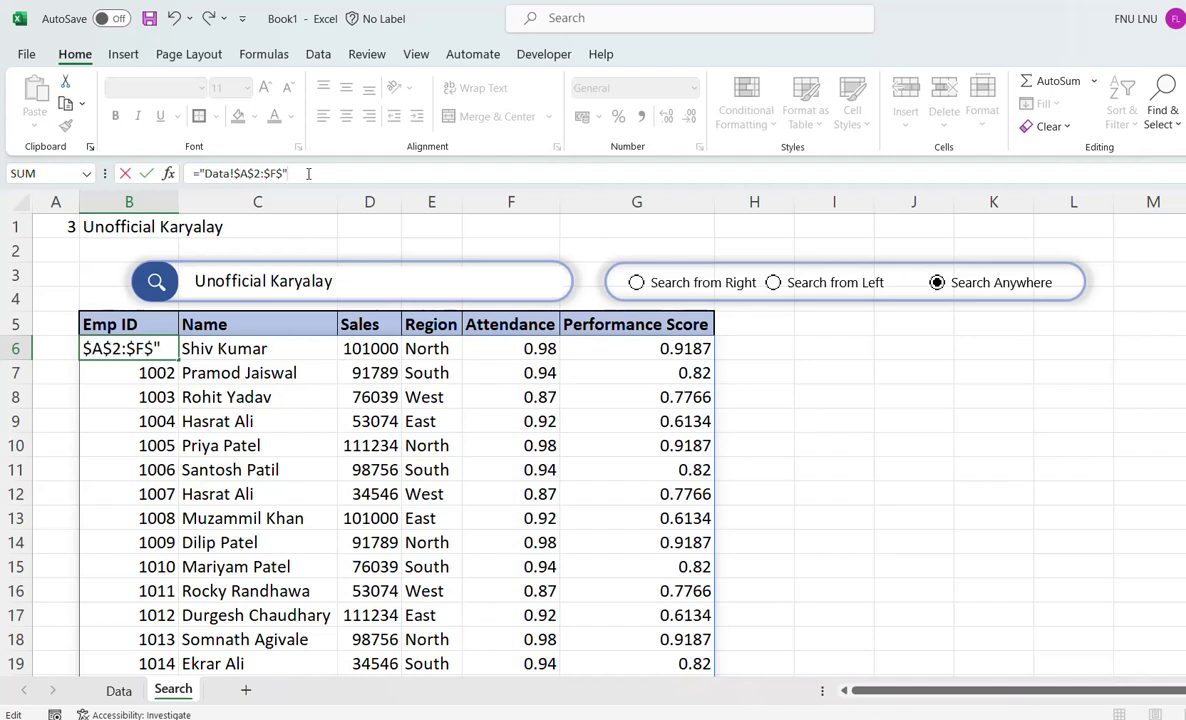
{"action": "type", "text": "&"}
{"action": "type", "text": "counta"}
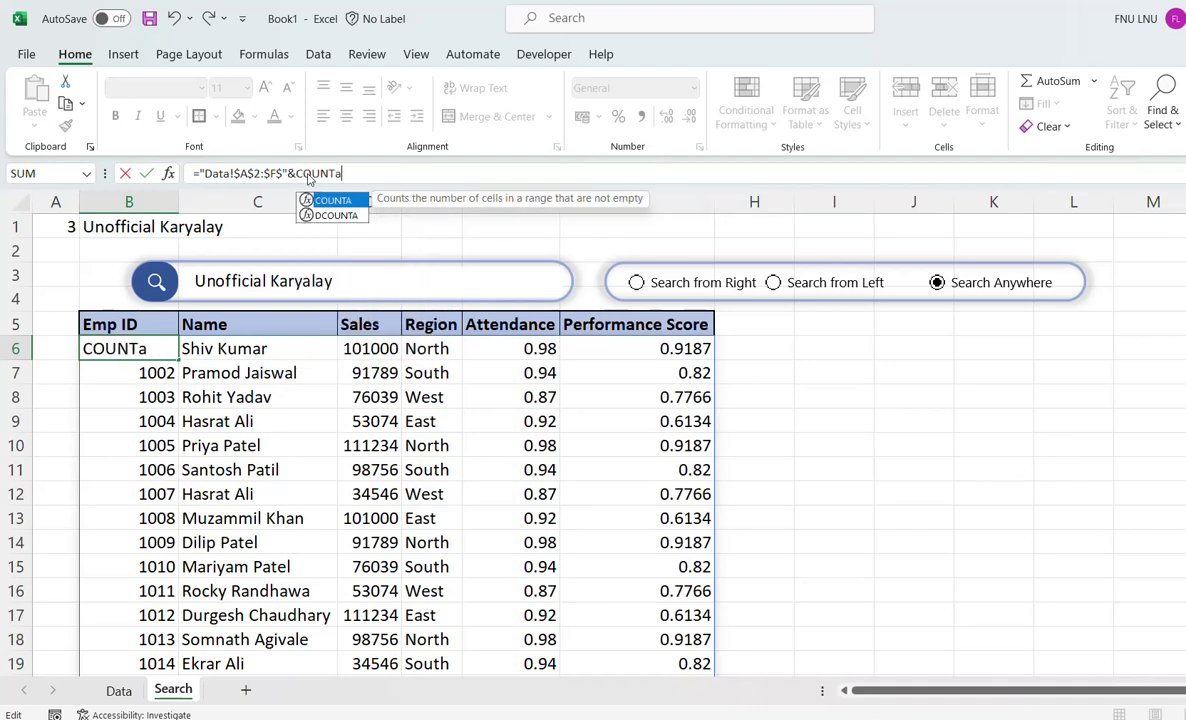
{"action": "key", "text": "Tab"}
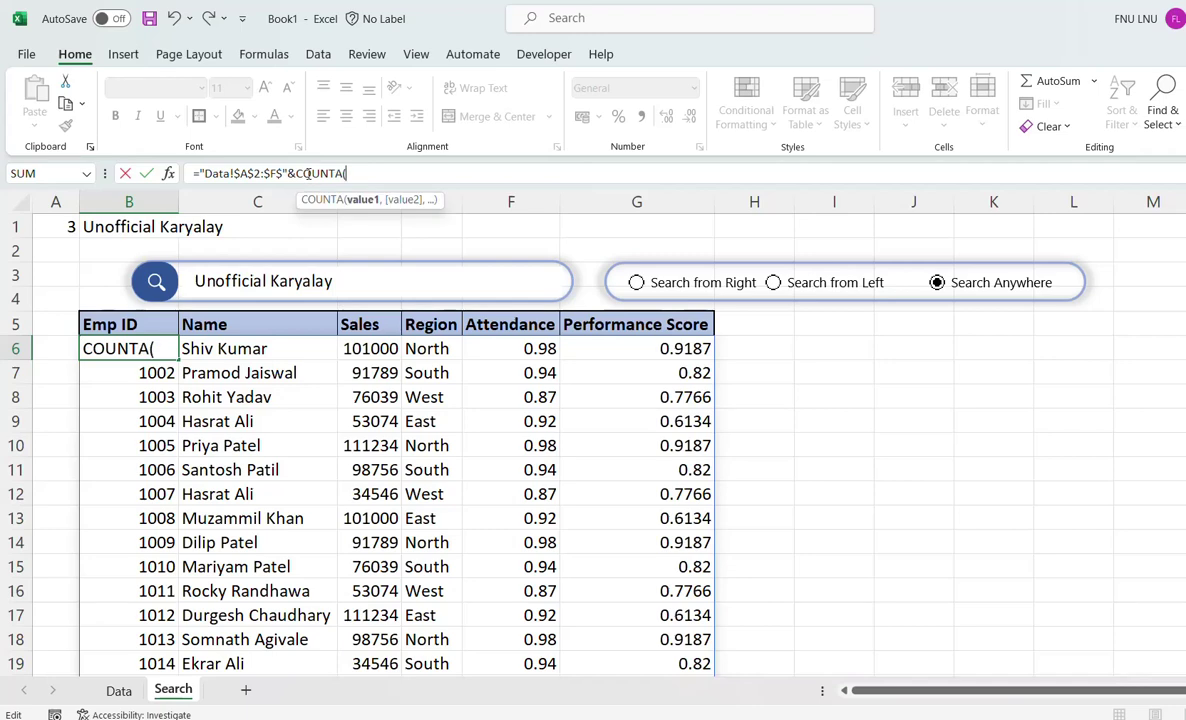
{"action": "left_click", "coordinate": [119, 690]}
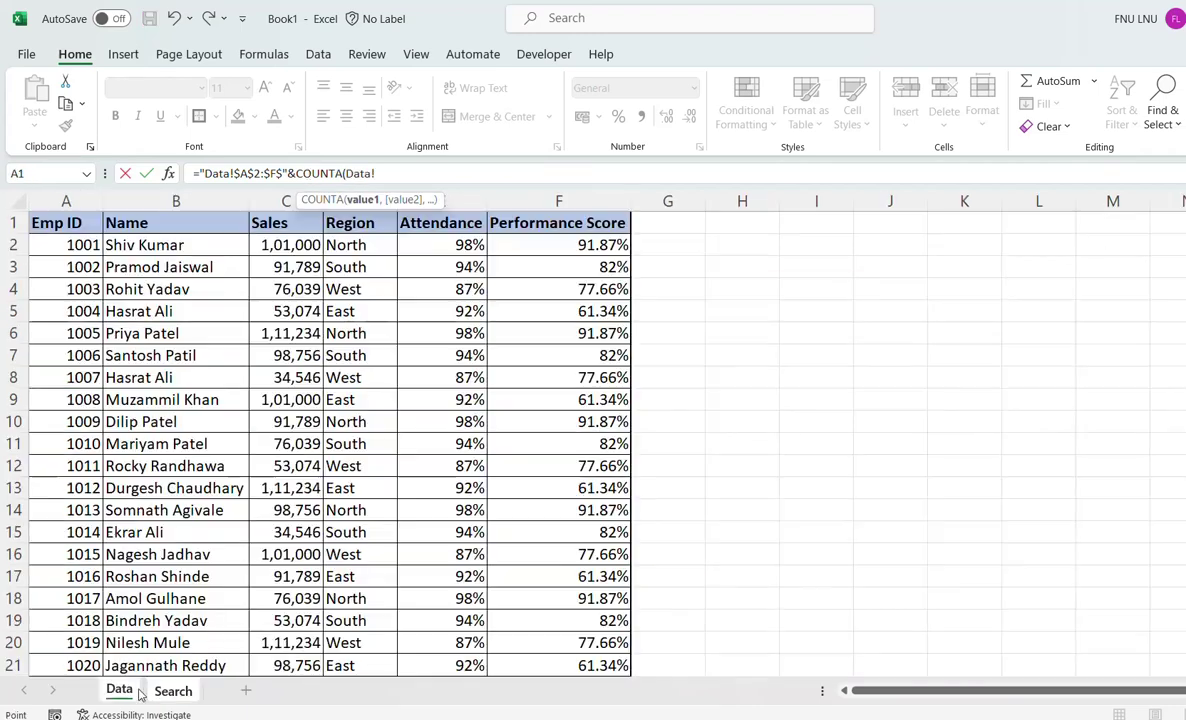
{"action": "left_click", "coordinate": [64, 200]}
{"action": "scroll", "coordinate": [50, 386], "scroll_direction": "down", "scroll_amount": 1}
{"action": "scroll", "coordinate": [50, 386], "scroll_direction": "down", "scroll_amount": 2}
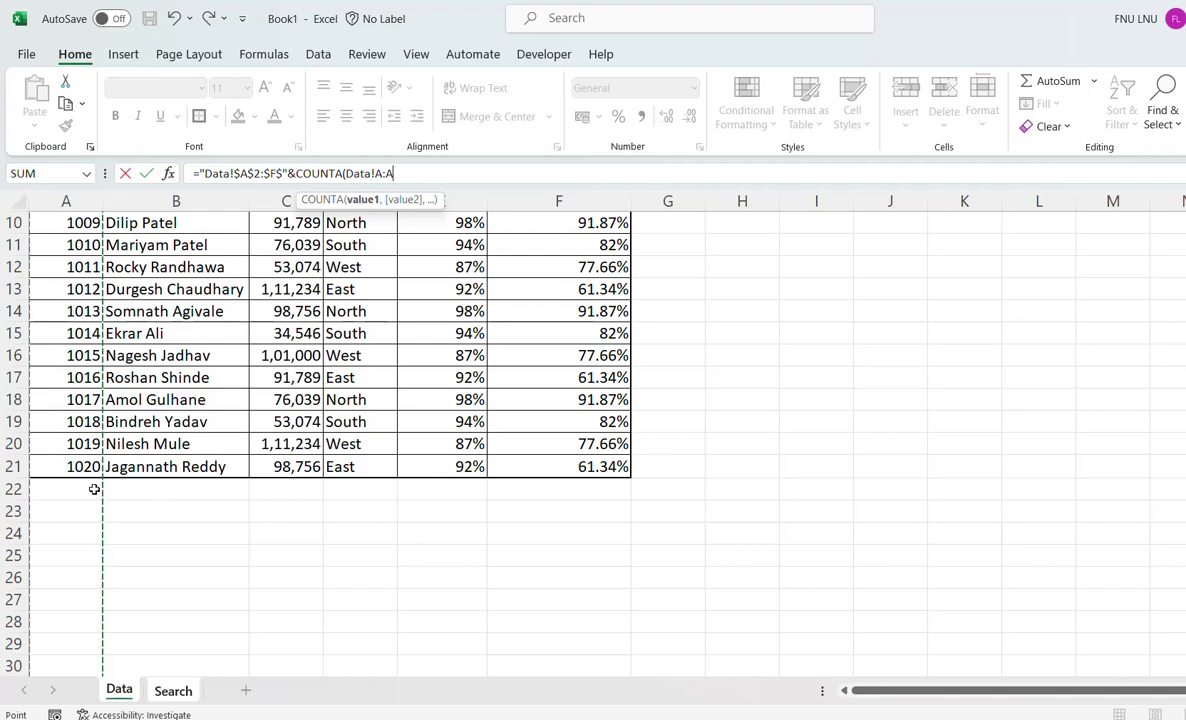
{"action": "scroll", "coordinate": [91, 487], "scroll_direction": "up", "scroll_amount": 3}
{"action": "left_click", "coordinate": [155, 200]}
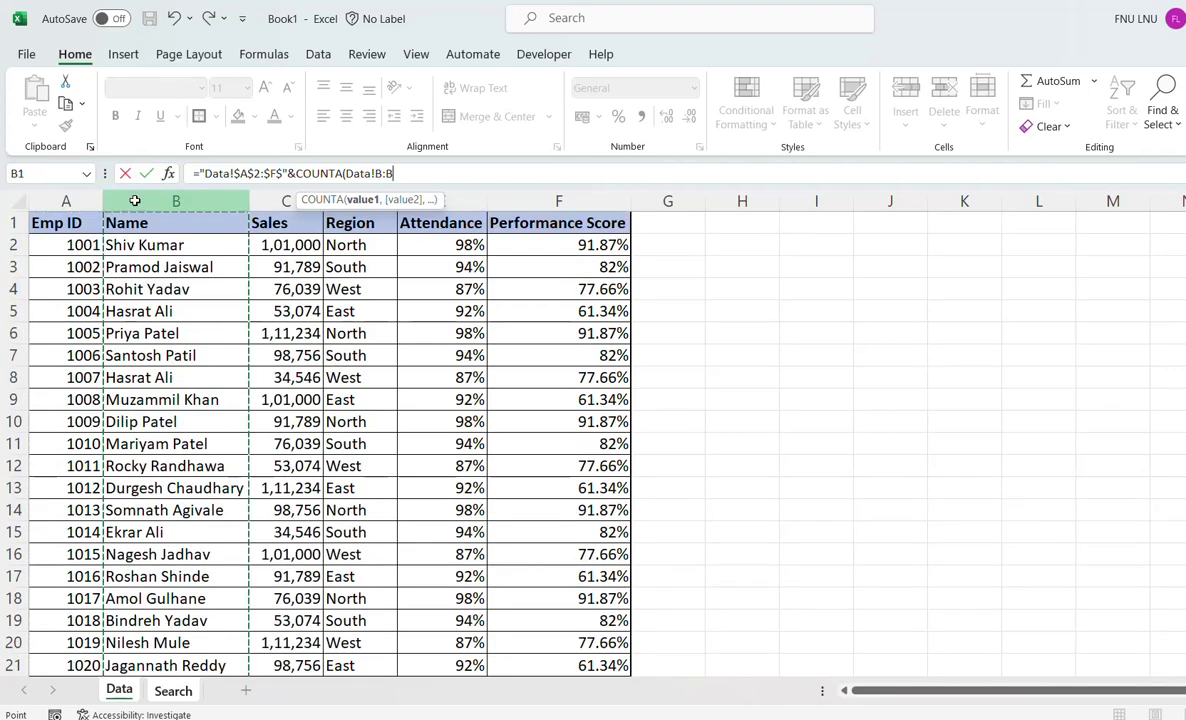
{"action": "scroll", "coordinate": [155, 242], "scroll_direction": "down", "scroll_amount": 3}
{"action": "scroll", "coordinate": [176, 282], "scroll_direction": "down", "scroll_amount": 1}
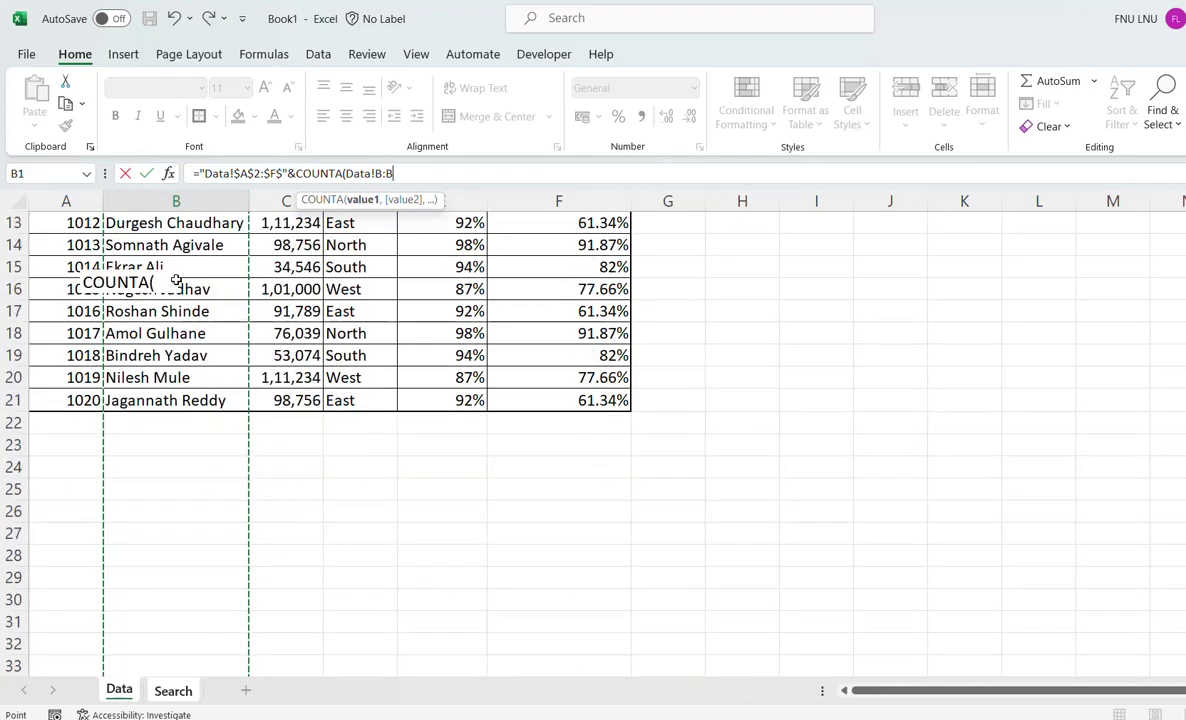
{"action": "scroll", "coordinate": [146, 431], "scroll_direction": "up", "scroll_amount": 4}
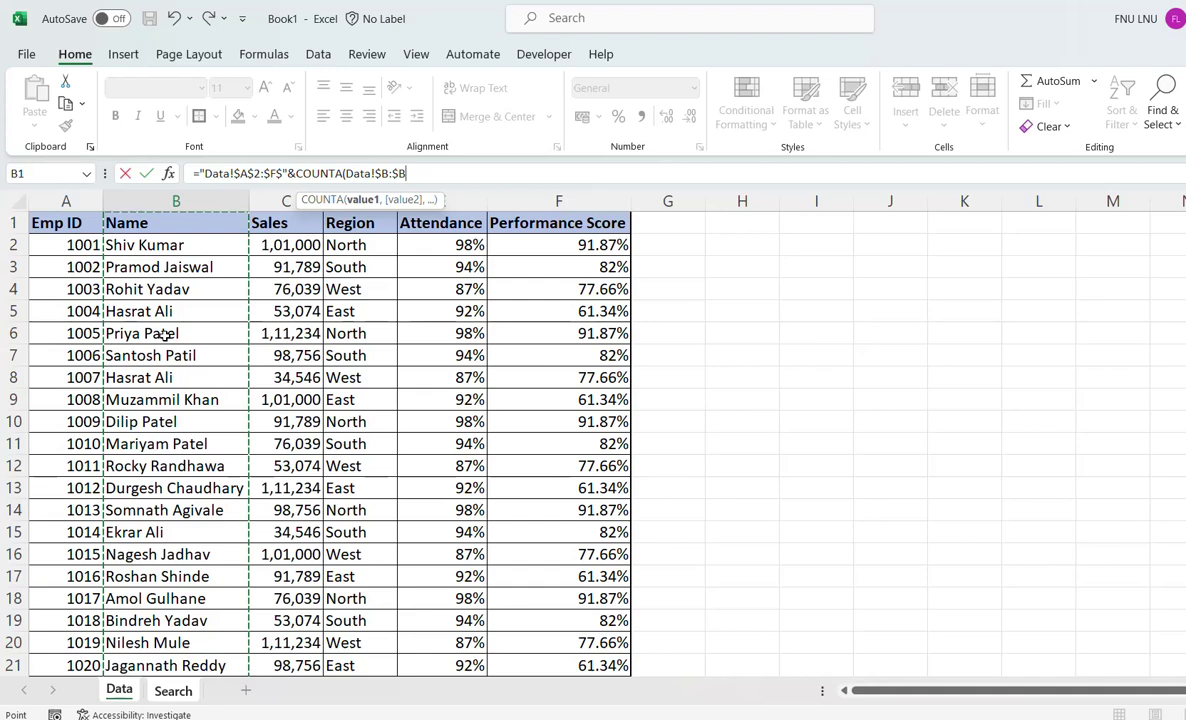
{"action": "type", "text": ")"}
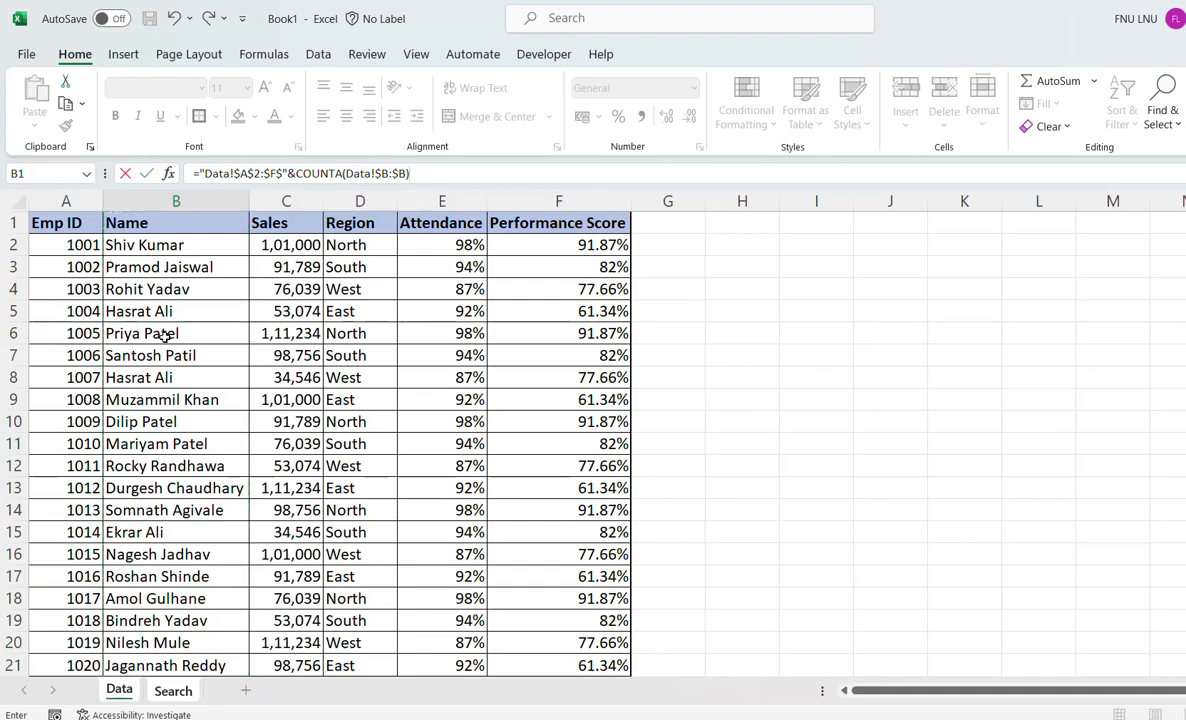
{"action": "key", "text": "Return"}
{"action": "key", "text": "Up"}
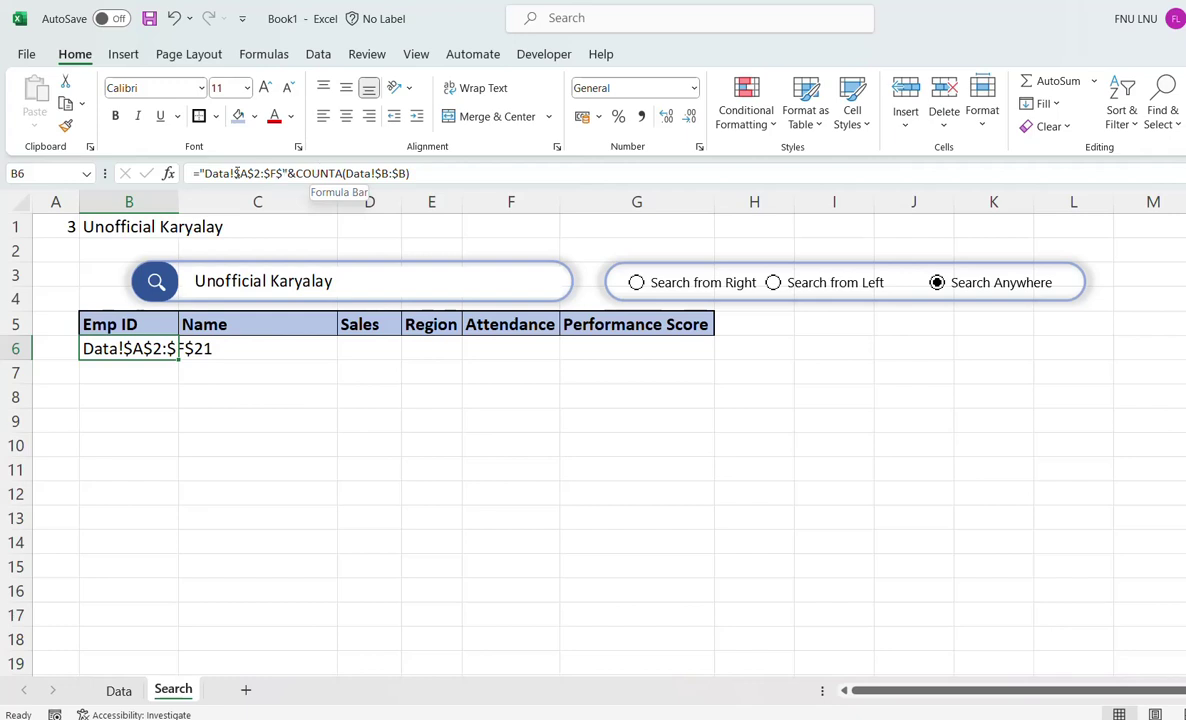
Wrap B6's address formula in INDIRECT( ) so the whole employee table spills
{"action": "left_click", "coordinate": [285, 174]}
{"action": "type", "text": "\""}
{"action": "left_click", "coordinate": [197, 173]}
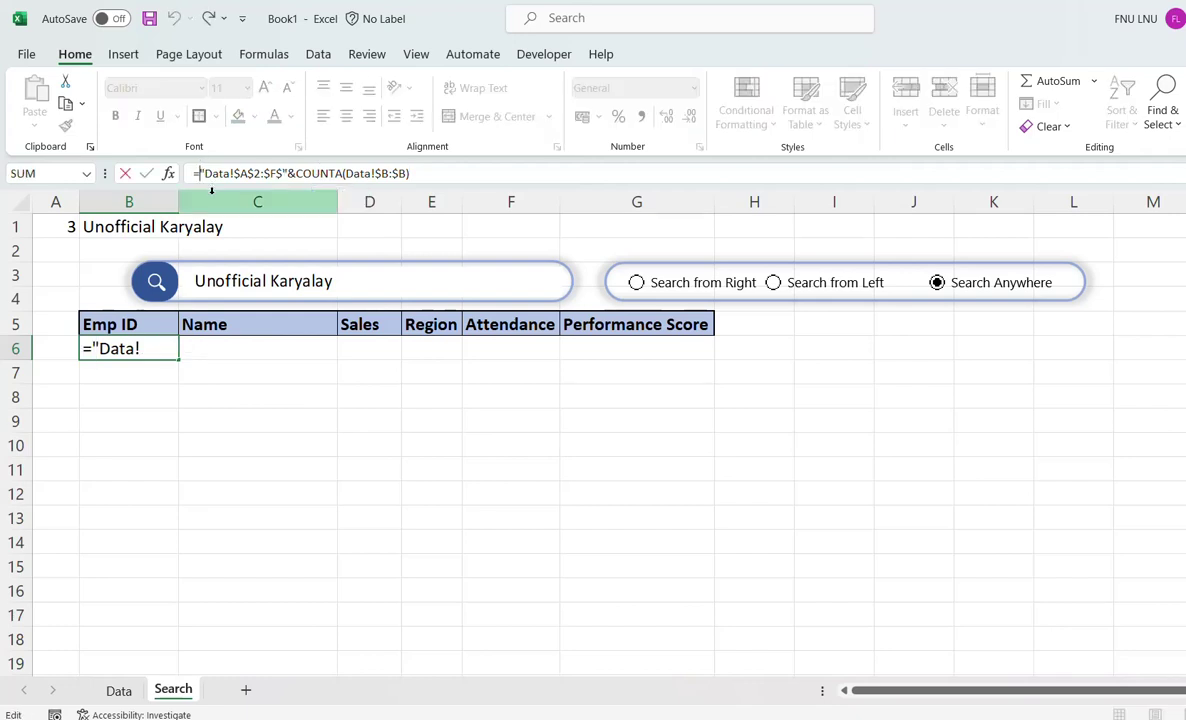
{"action": "type", "text": "Indirect"}
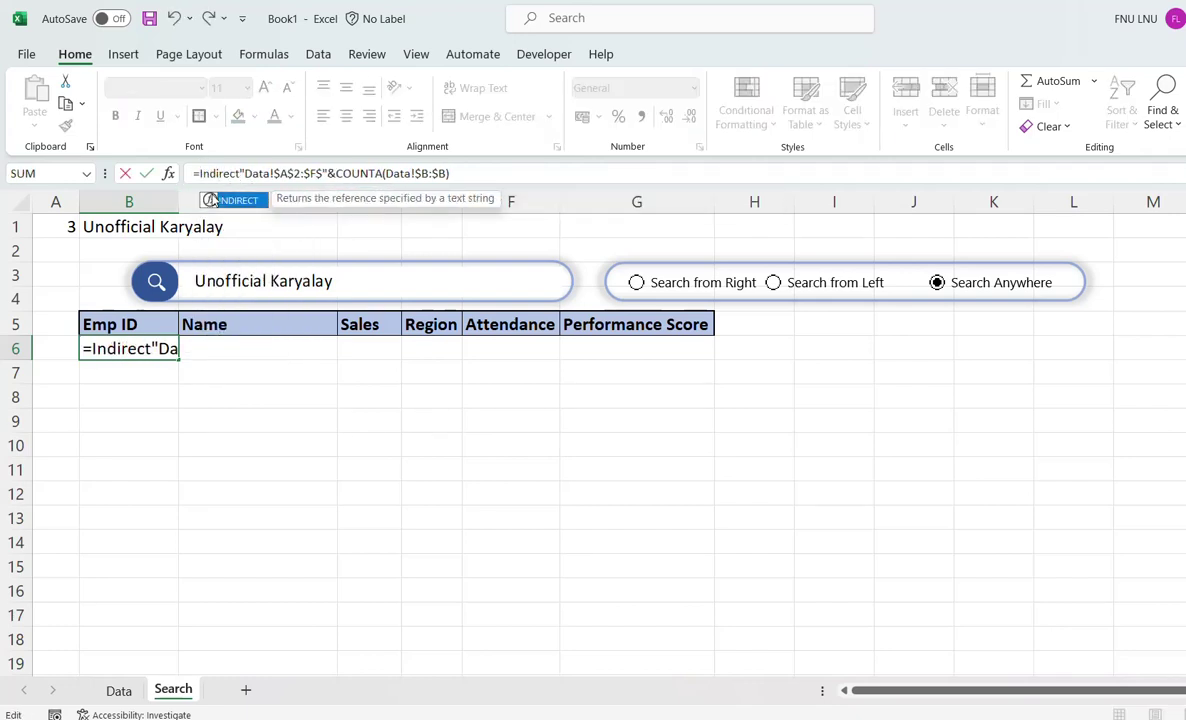
{"action": "type", "text": "("}
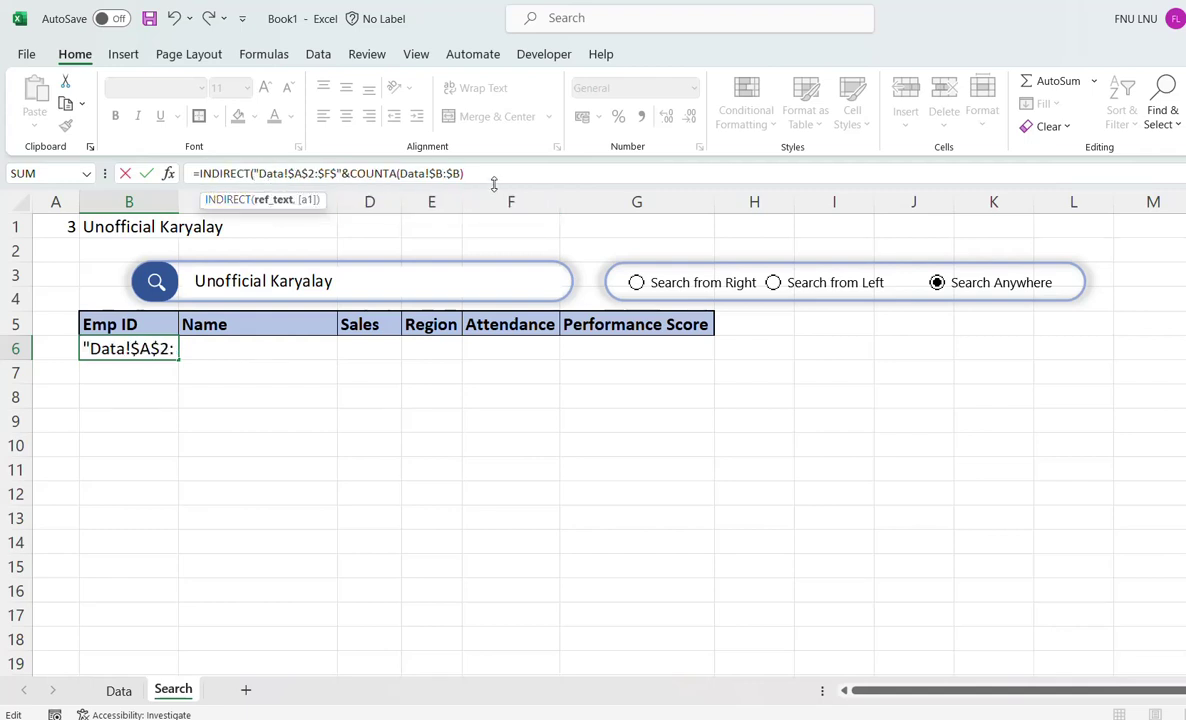
{"action": "left_click", "coordinate": [494, 176]}
{"action": "type", "text": ")"}
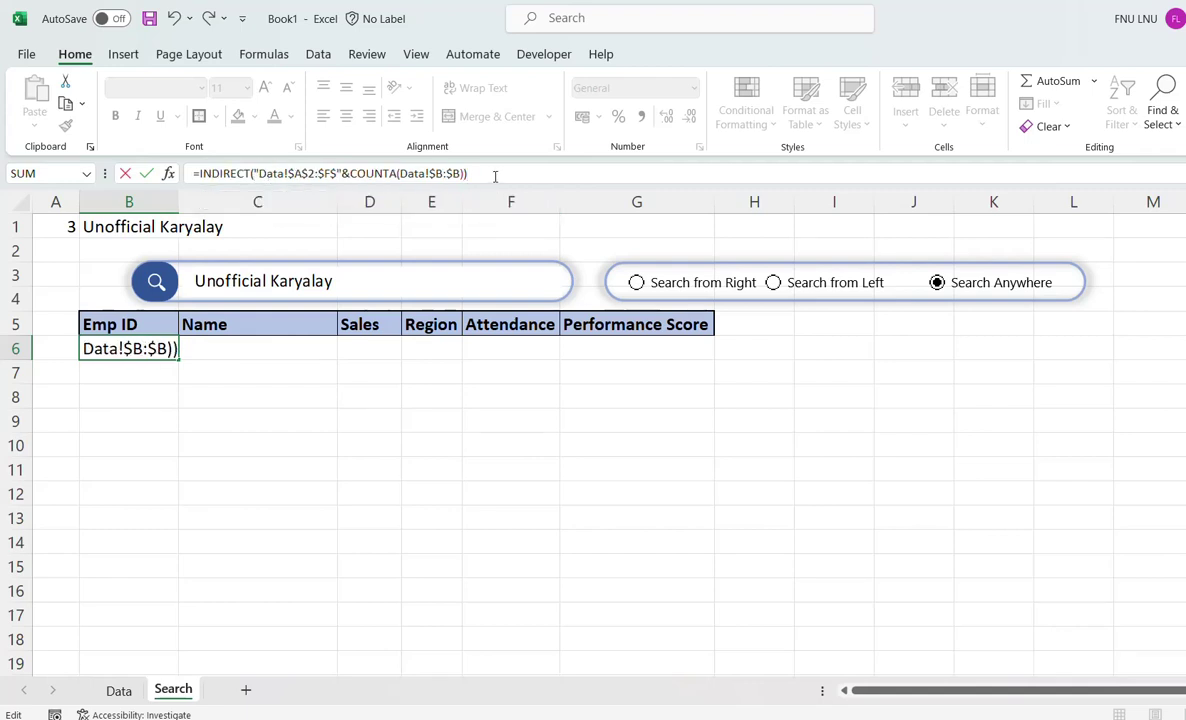
{"action": "key", "text": "Return"}
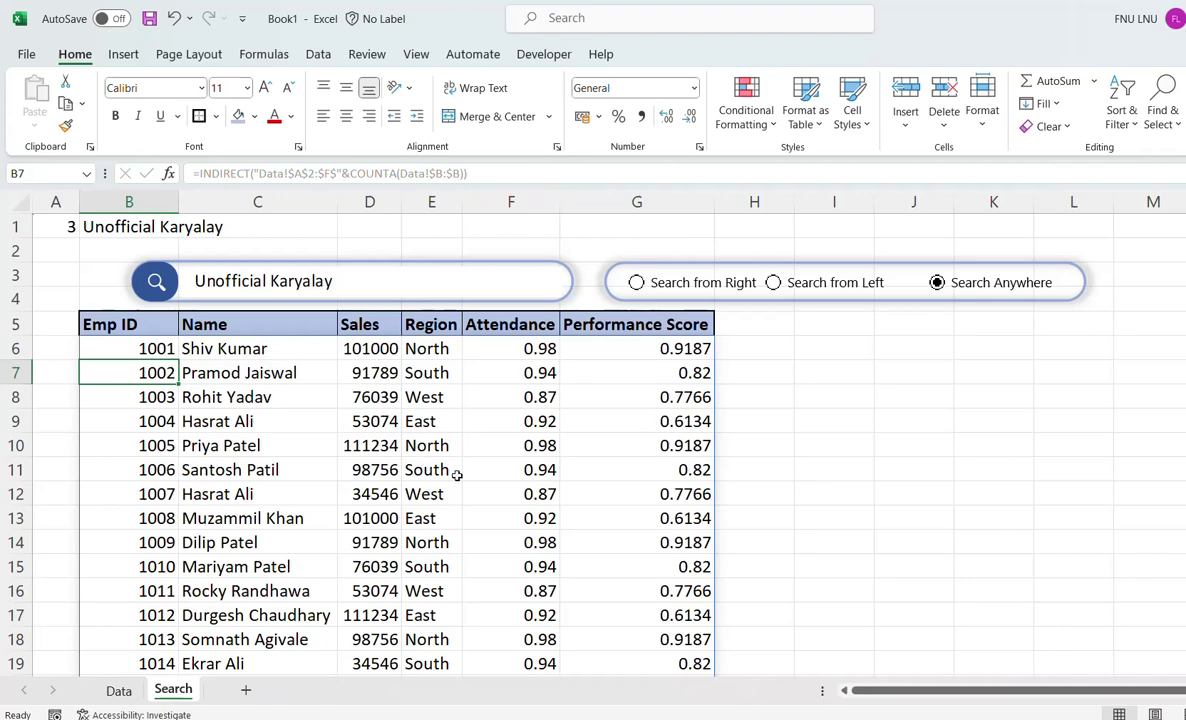
On the Data sheet, select empty cell B22 below the last employee record
{"action": "left_click", "coordinate": [119, 690]}
{"action": "scroll", "coordinate": [97, 600], "scroll_direction": "down", "scroll_amount": 4}
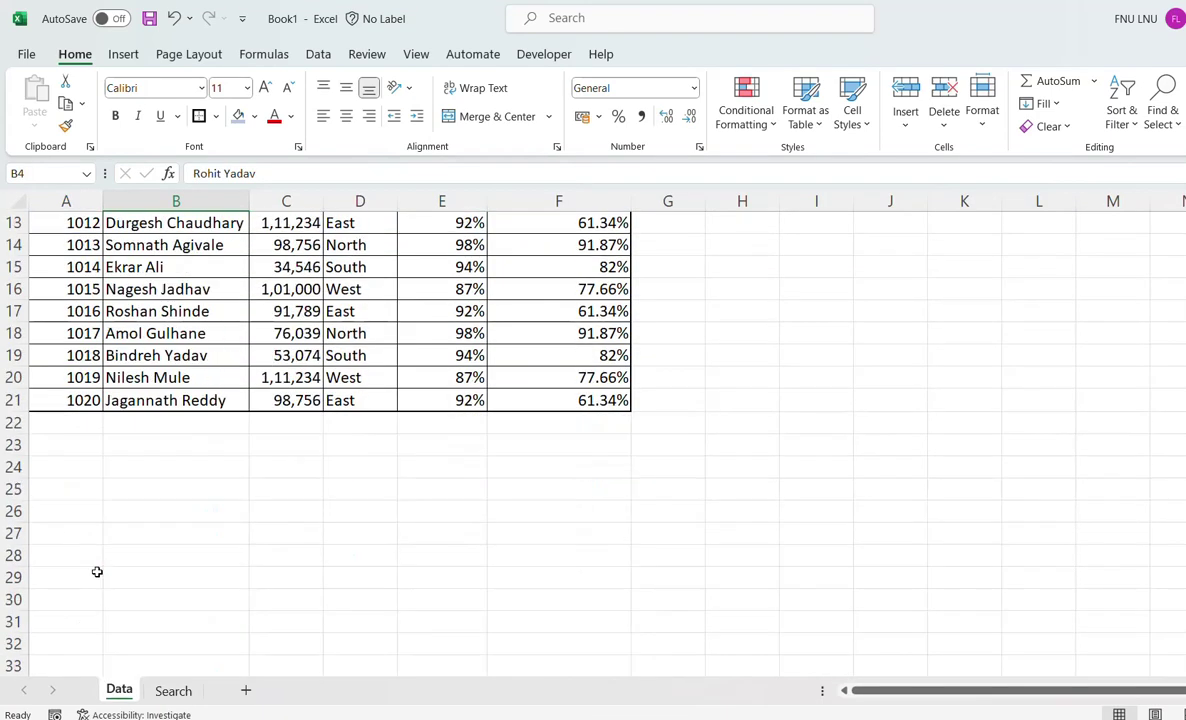
{"action": "left_click", "coordinate": [140, 428]}
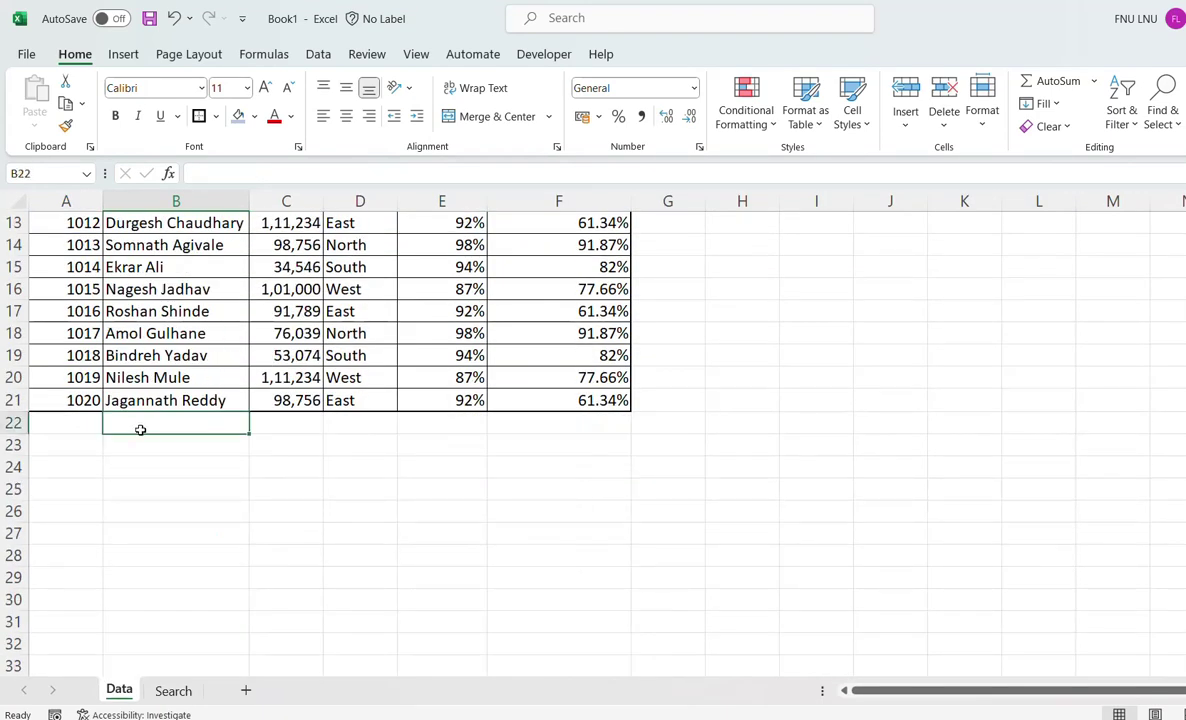
Enter Unofficial in Data!B22 and check it appears as a new row in the Search table
{"action": "type", "text": "Unofficia"}
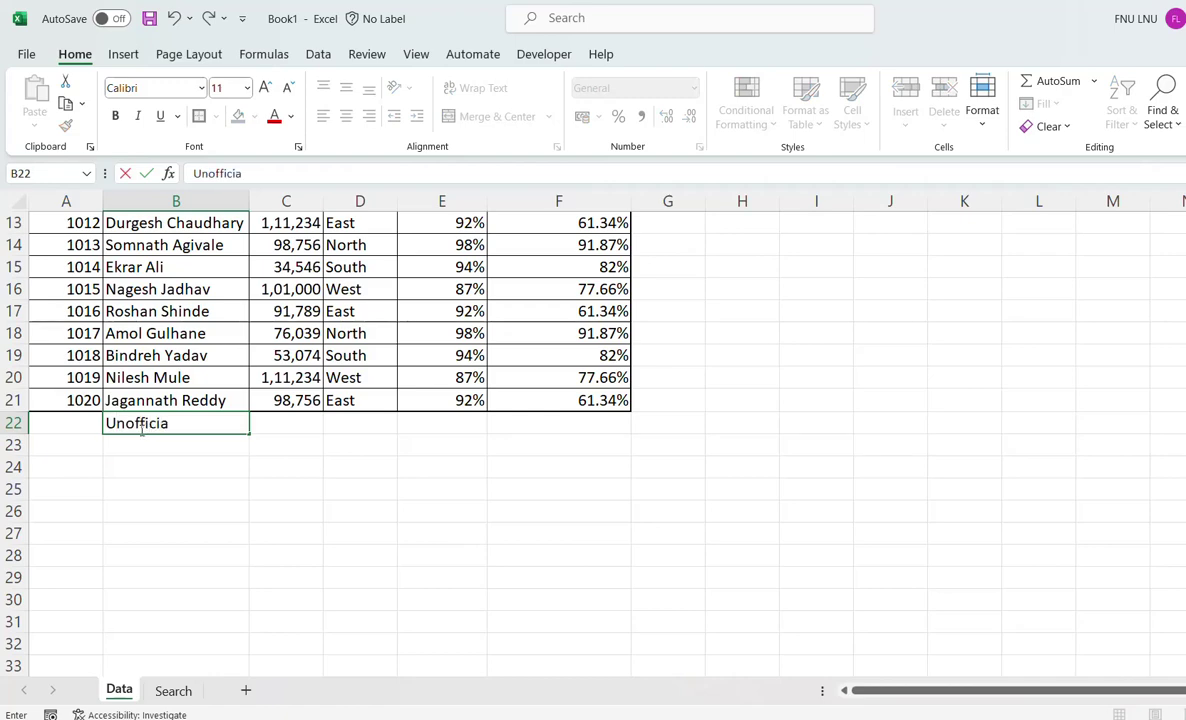
{"action": "type", "text": "l"}
{"action": "key", "text": "Return"}
{"action": "left_click", "coordinate": [186, 691]}
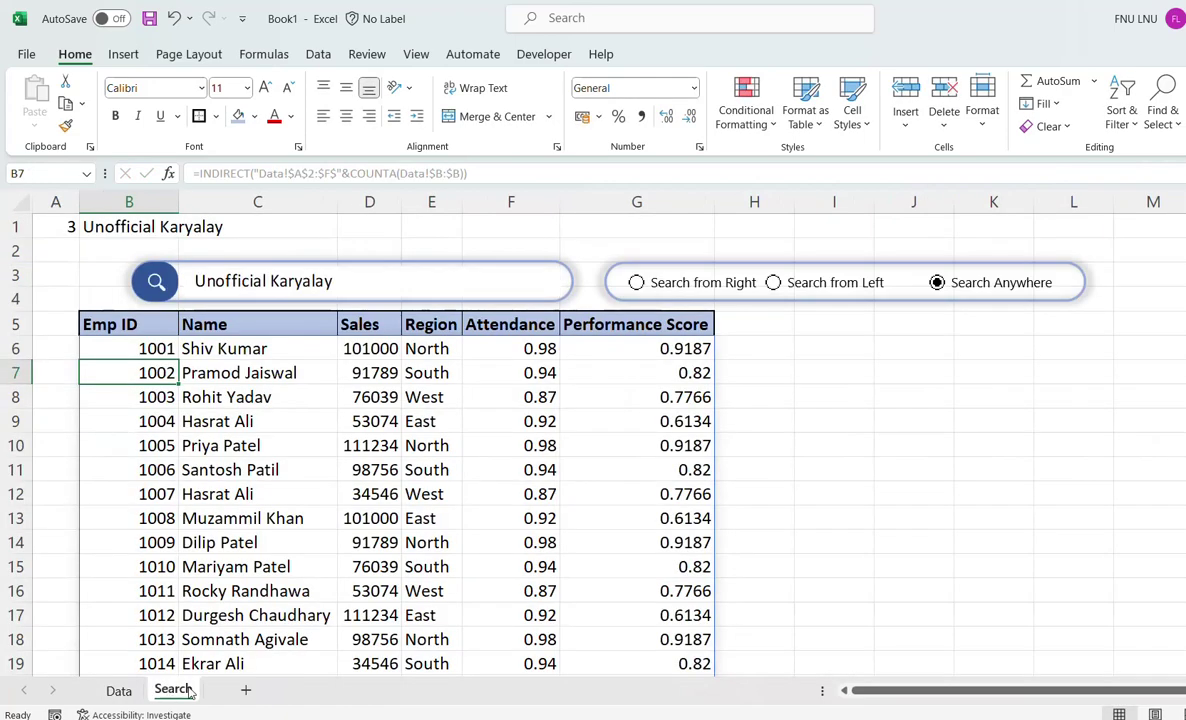
{"action": "scroll", "coordinate": [238, 527], "scroll_direction": "down", "scroll_amount": 2}
{"action": "scroll", "coordinate": [226, 525], "scroll_direction": "down", "scroll_amount": 1}
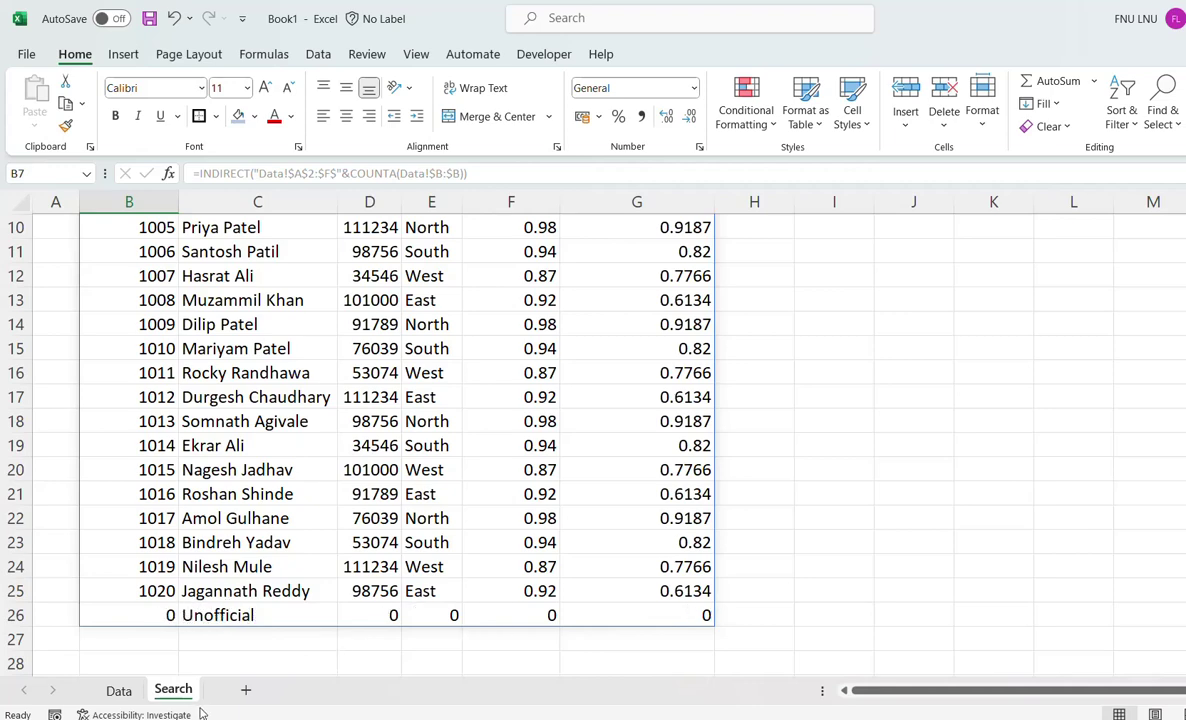
{"action": "scroll", "coordinate": [165, 627], "scroll_direction": "up", "scroll_amount": 1}
{"action": "scroll", "coordinate": [165, 627], "scroll_direction": "up", "scroll_amount": 2}
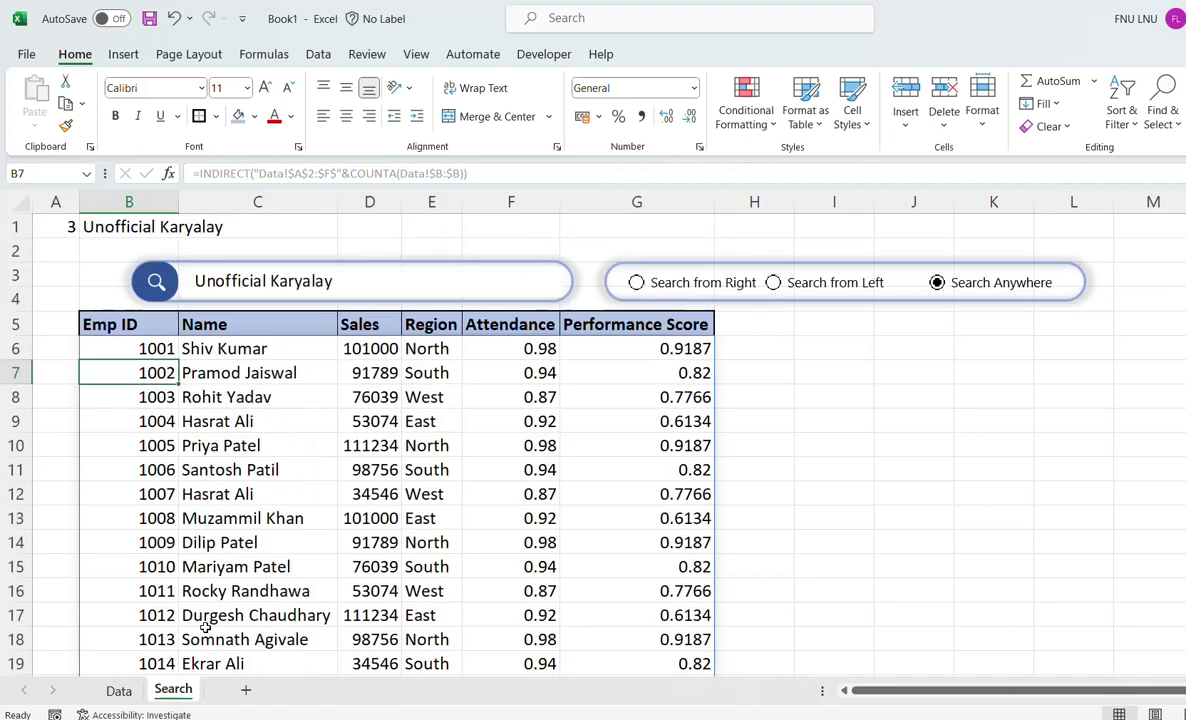
{"action": "scroll", "coordinate": [165, 627], "scroll_direction": "down", "scroll_amount": 5}
Delete the Unofficial test entry, then select B6's INDIRECT formula text on the Search sheet
{"action": "left_click", "coordinate": [118, 690]}
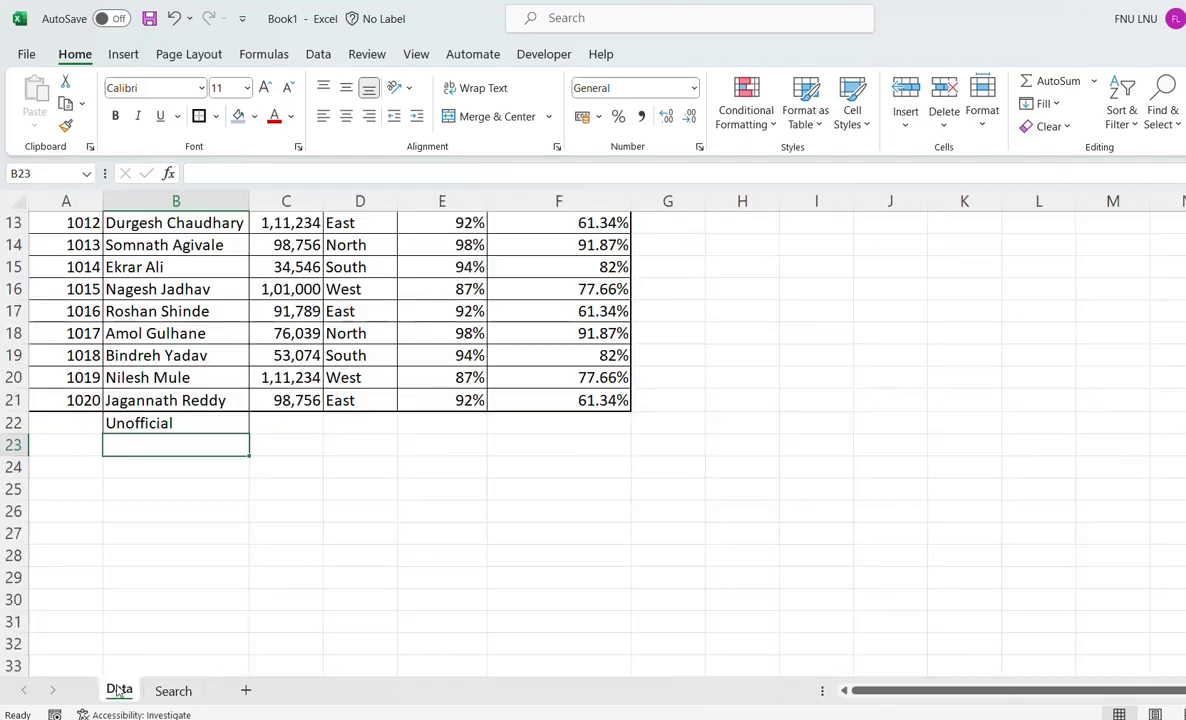
{"action": "left_click", "coordinate": [172, 424]}
{"action": "key", "text": "Delete"}
{"action": "left_click", "coordinate": [173, 690]}
{"action": "left_click", "coordinate": [160, 348]}
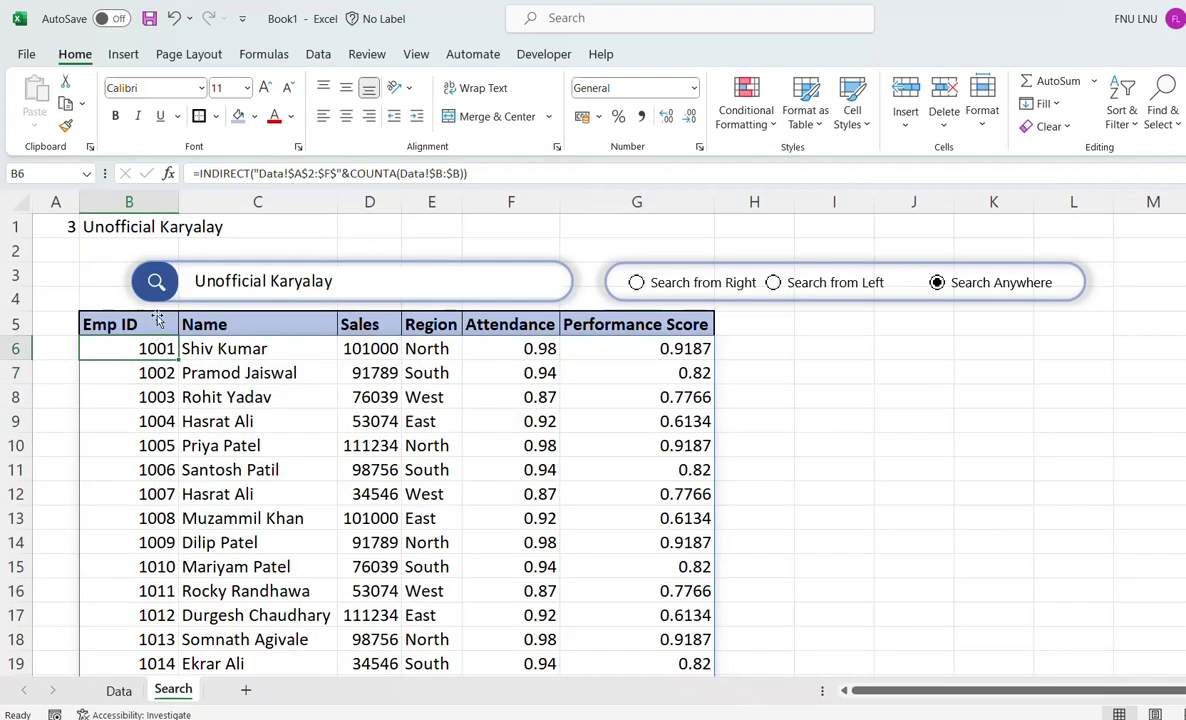
{"action": "scroll", "coordinate": [263, 397], "scroll_direction": "down", "scroll_amount": 1}
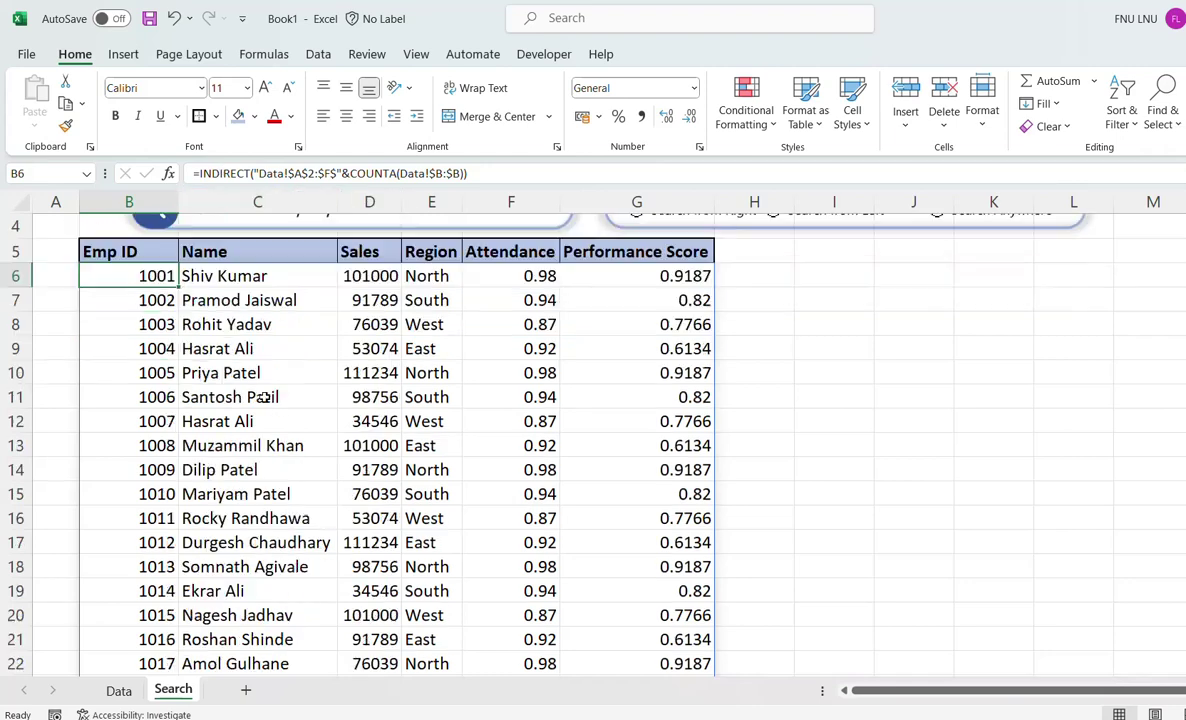
{"action": "scroll", "coordinate": [263, 397], "scroll_direction": "down", "scroll_amount": 2}
{"action": "scroll", "coordinate": [263, 397], "scroll_direction": "up", "scroll_amount": 2}
{"action": "scroll", "coordinate": [263, 397], "scroll_direction": "up", "scroll_amount": 1}
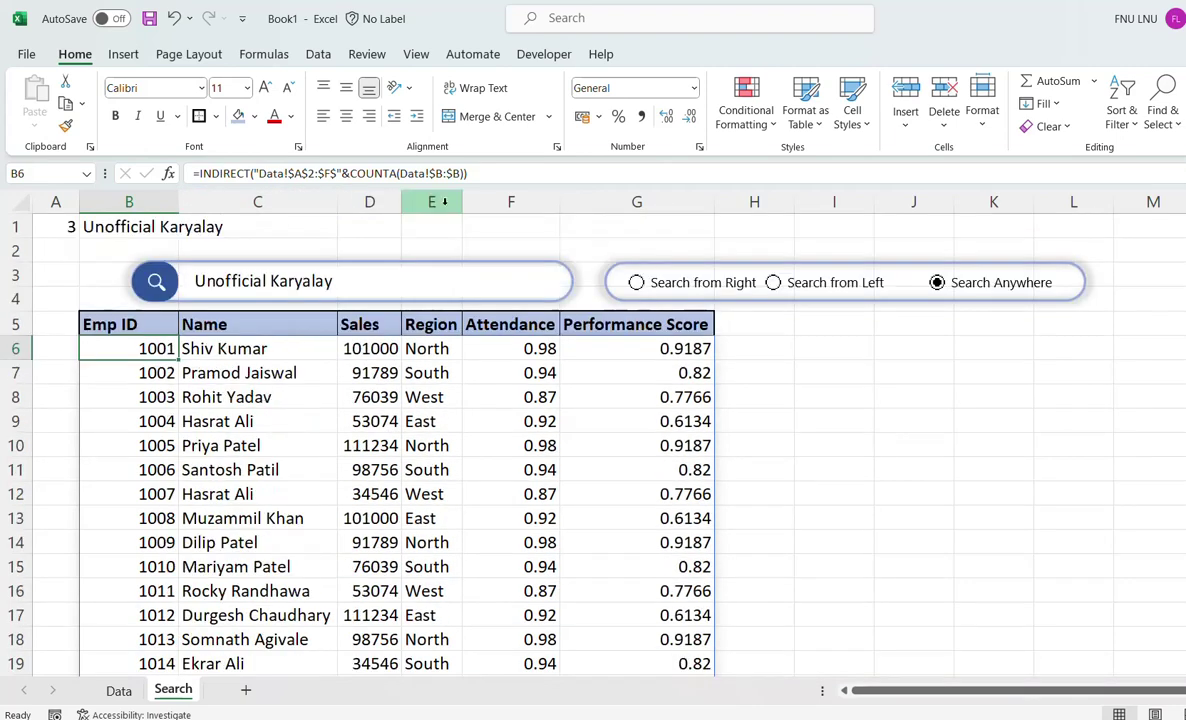
{"action": "left_click_drag", "start_coordinate": [466, 173], "coordinate": [194, 174]}
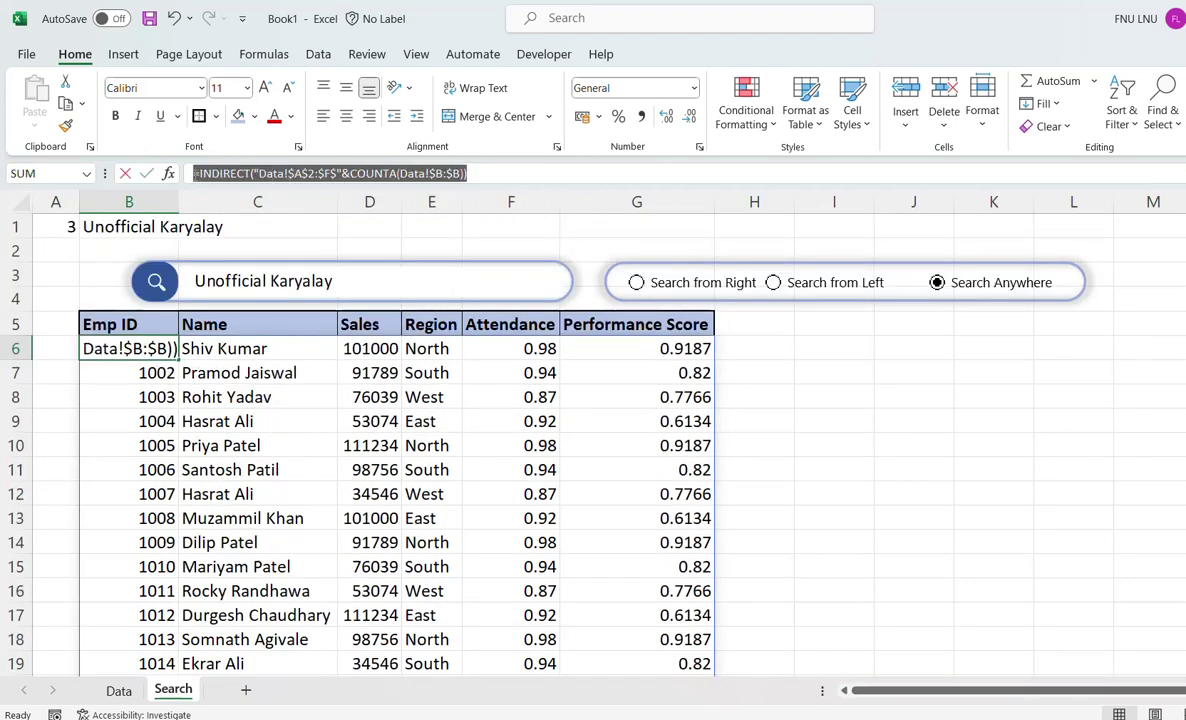
Define a workbook name Whole_rande holding the pasted INDIRECT/COUNTA range formula
{"action": "left_click", "coordinate": [264, 54]}
{"action": "left_click", "coordinate": [524, 113]}
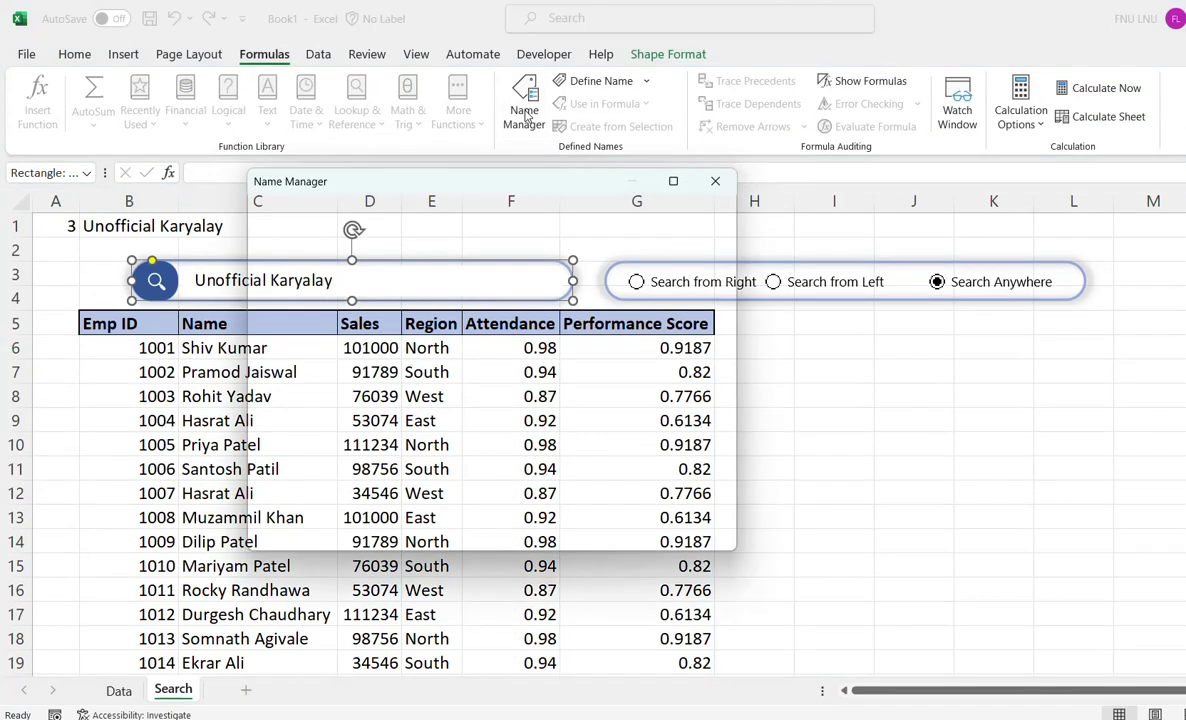
{"action": "left_click", "coordinate": [390, 207]}
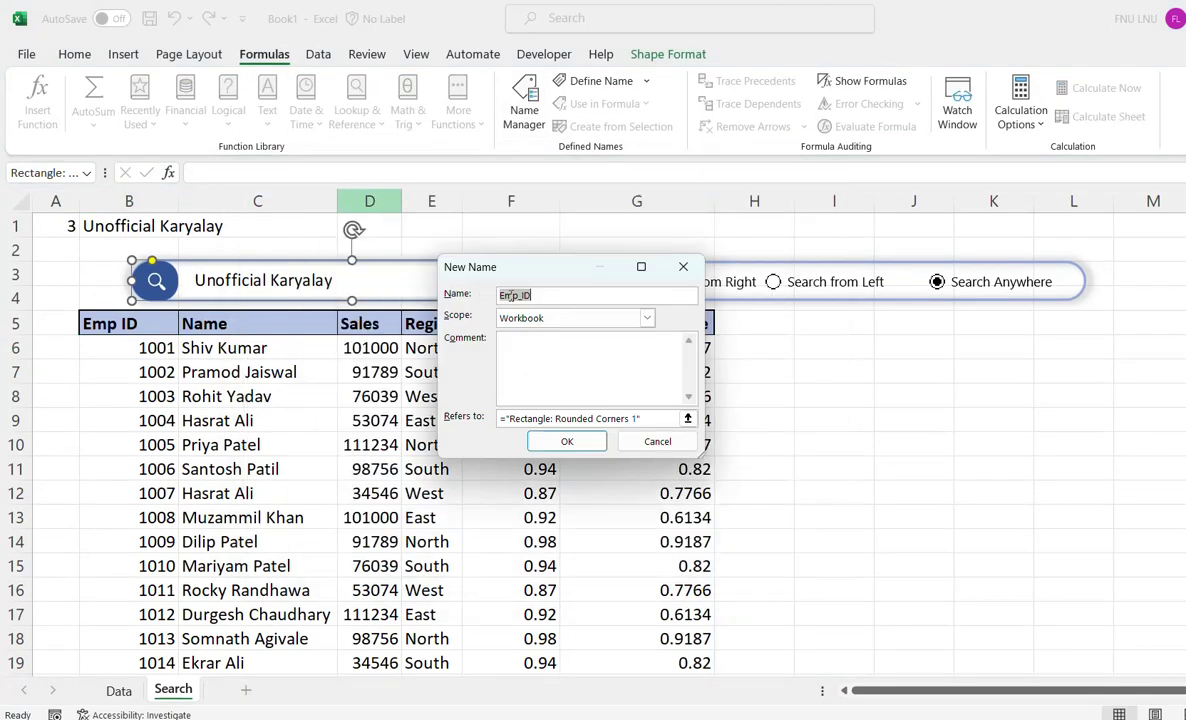
{"action": "type", "text": "Whole_rande"}
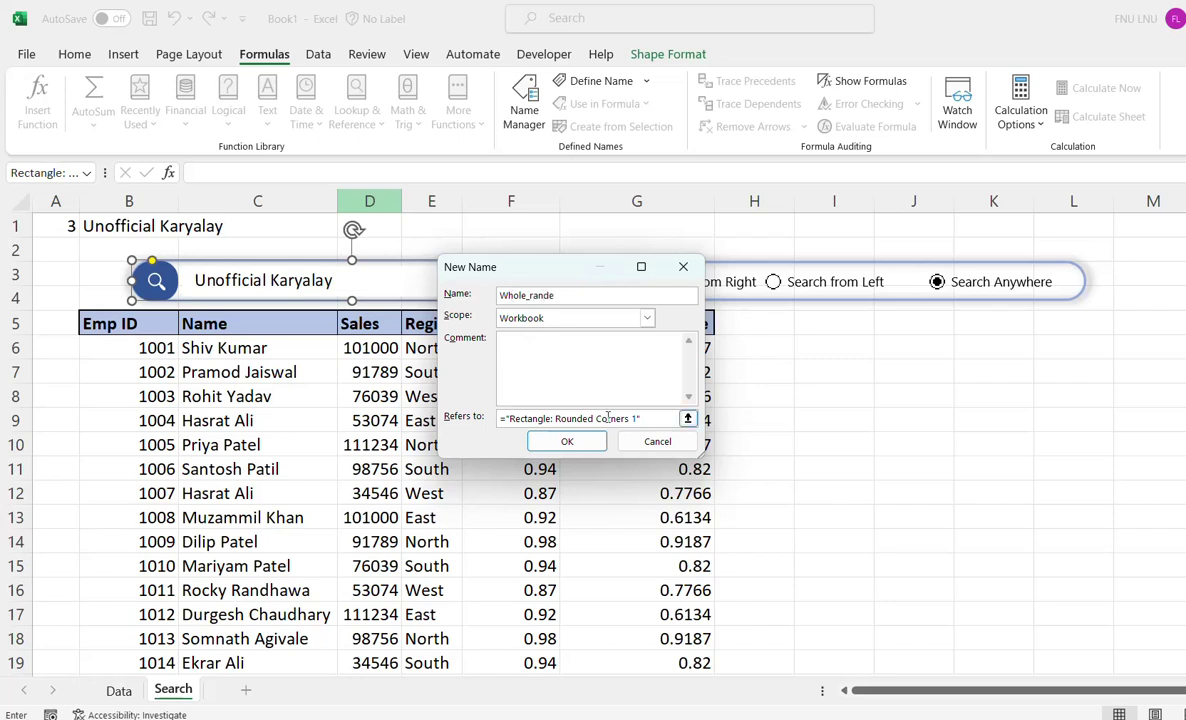
{"action": "left_click_drag", "start_coordinate": [608, 418], "coordinate": [478, 420]}
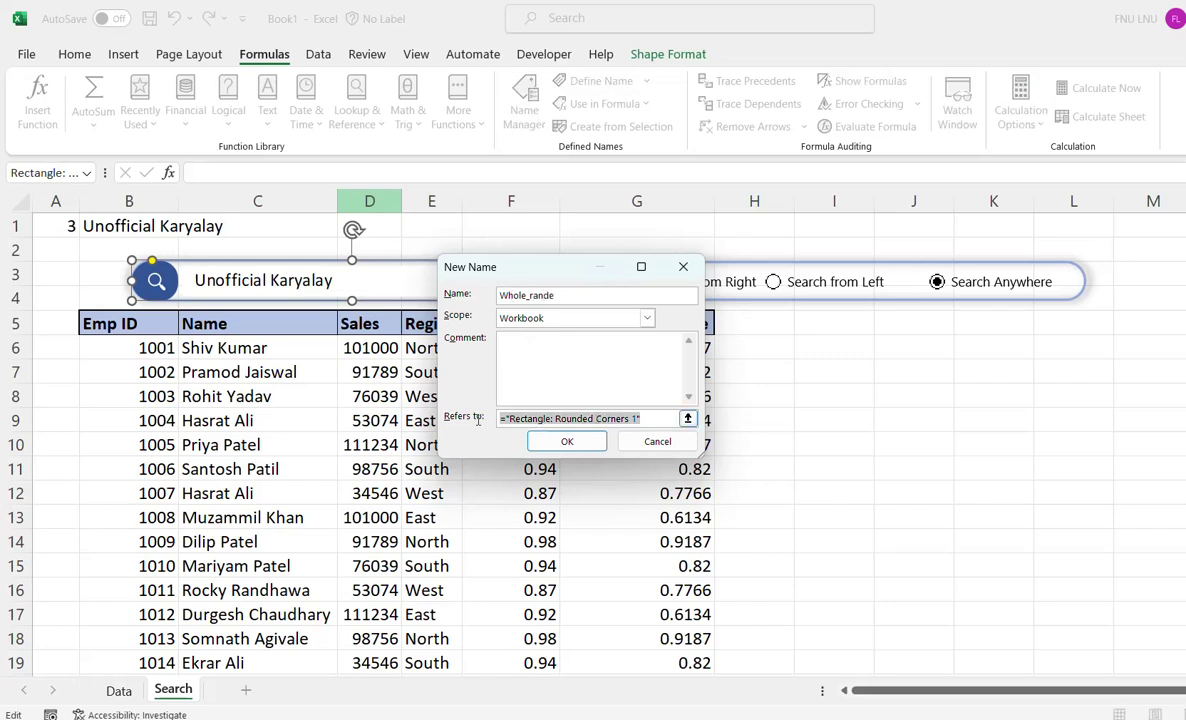
{"action": "key", "text": "ctrl+v"}
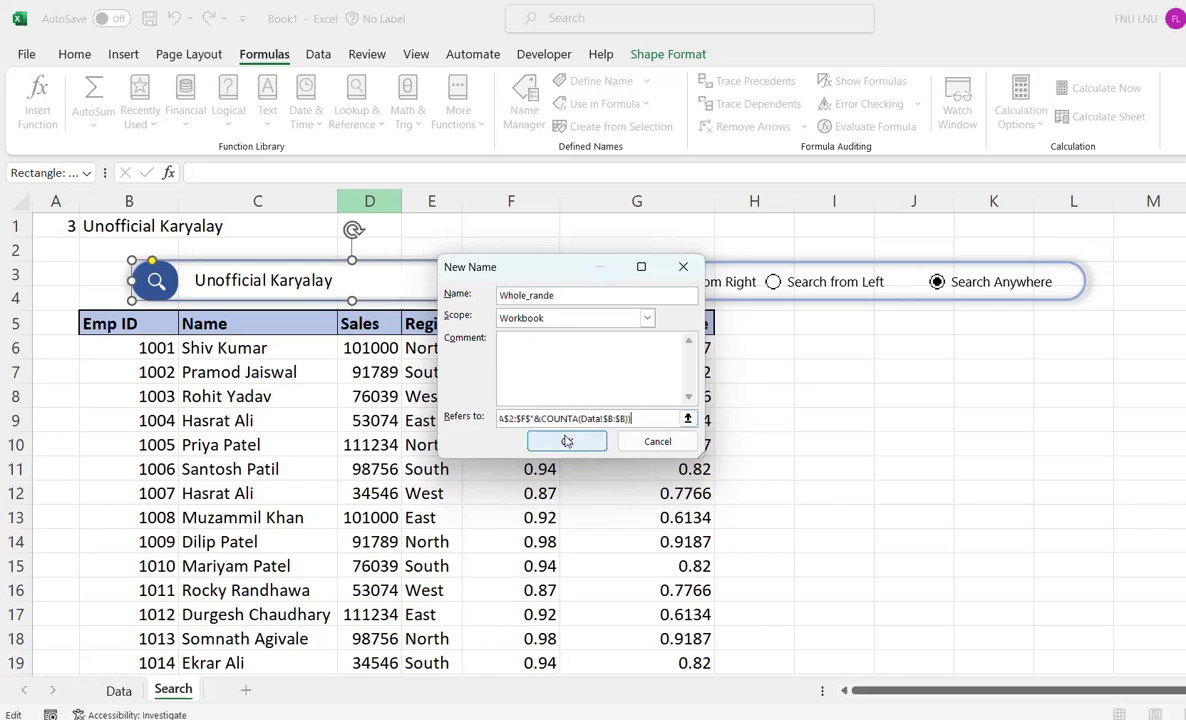
{"action": "left_click", "coordinate": [565, 441]}
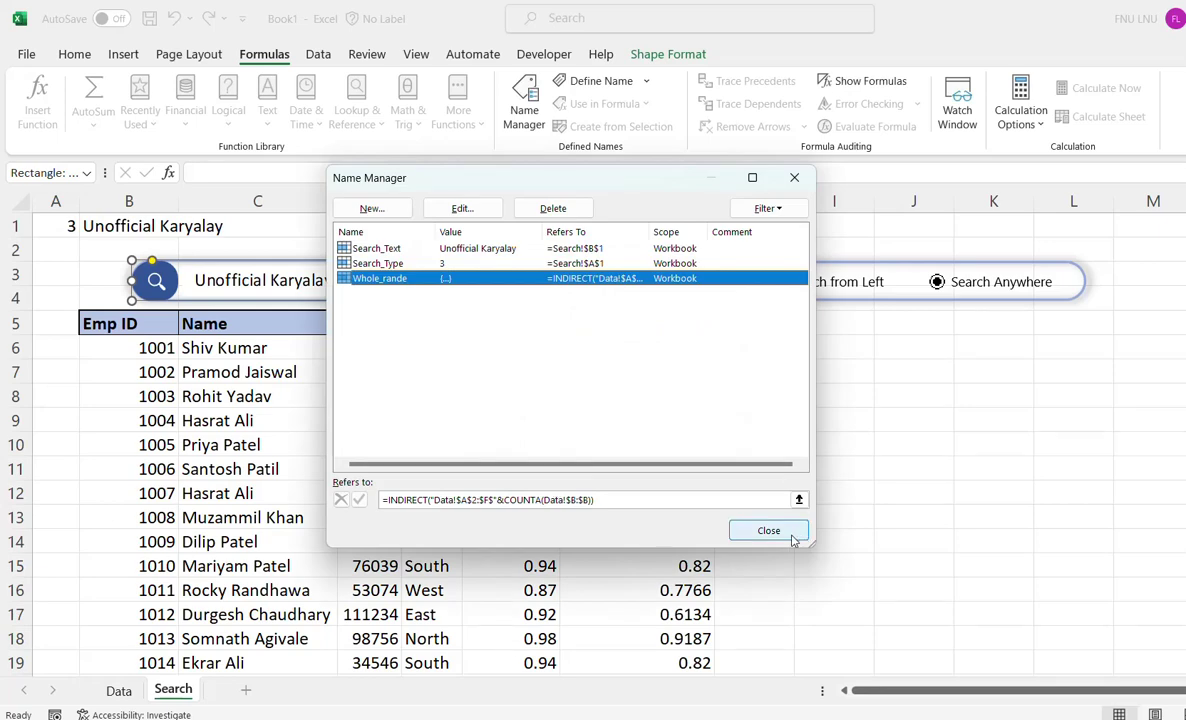
{"action": "left_click", "coordinate": [786, 532]}
Replace B6's formula with =Whole_rande to spill the full employee table
{"action": "left_click", "coordinate": [136, 347]}
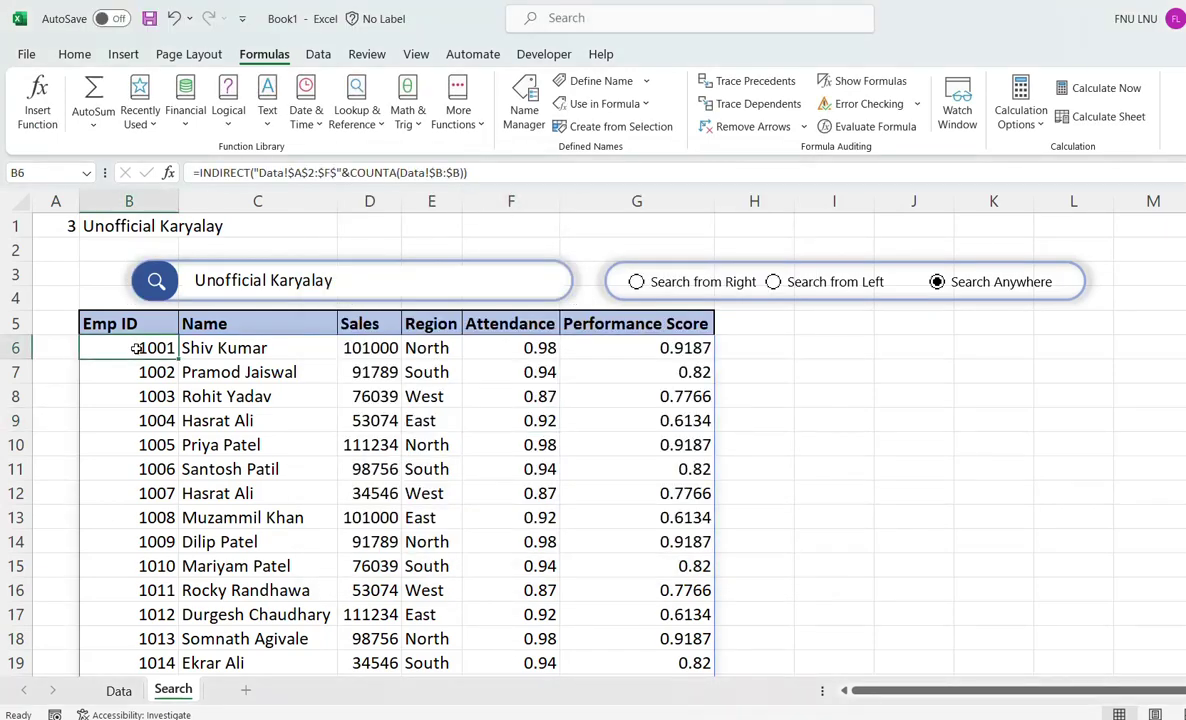
{"action": "key", "text": "Delete"}
{"action": "type", "text": "=wj"}
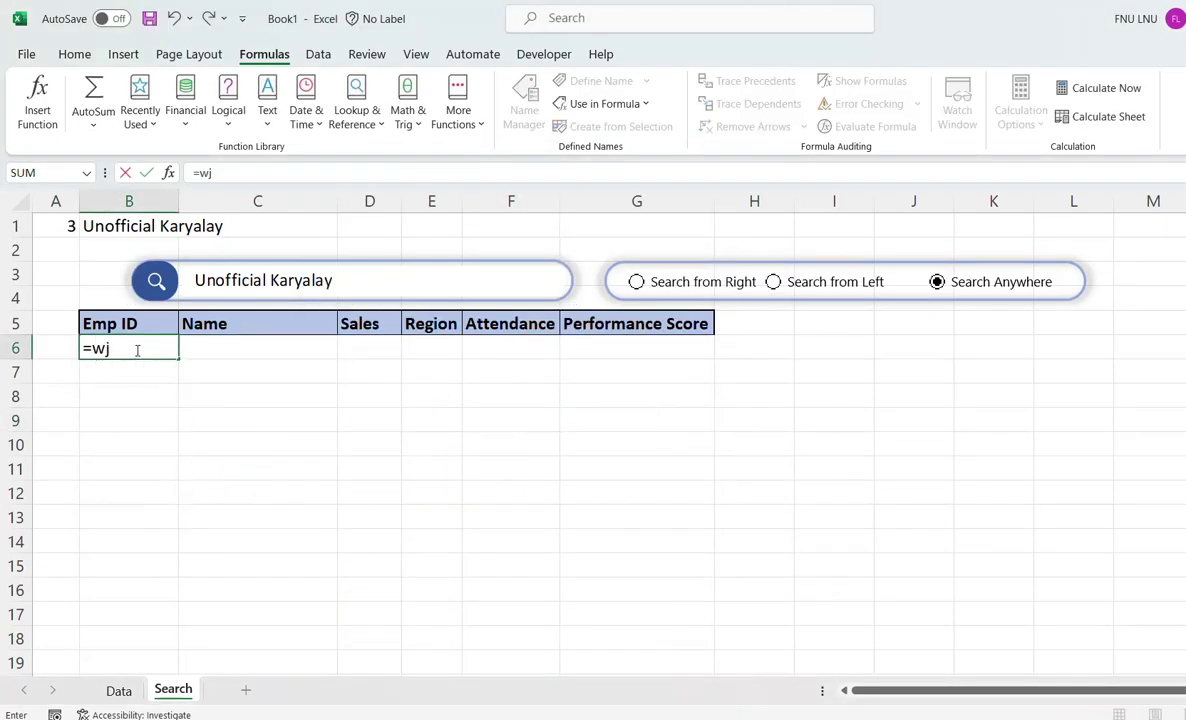
{"action": "key", "text": "BackSpace"}
{"action": "type", "text": "hole"}
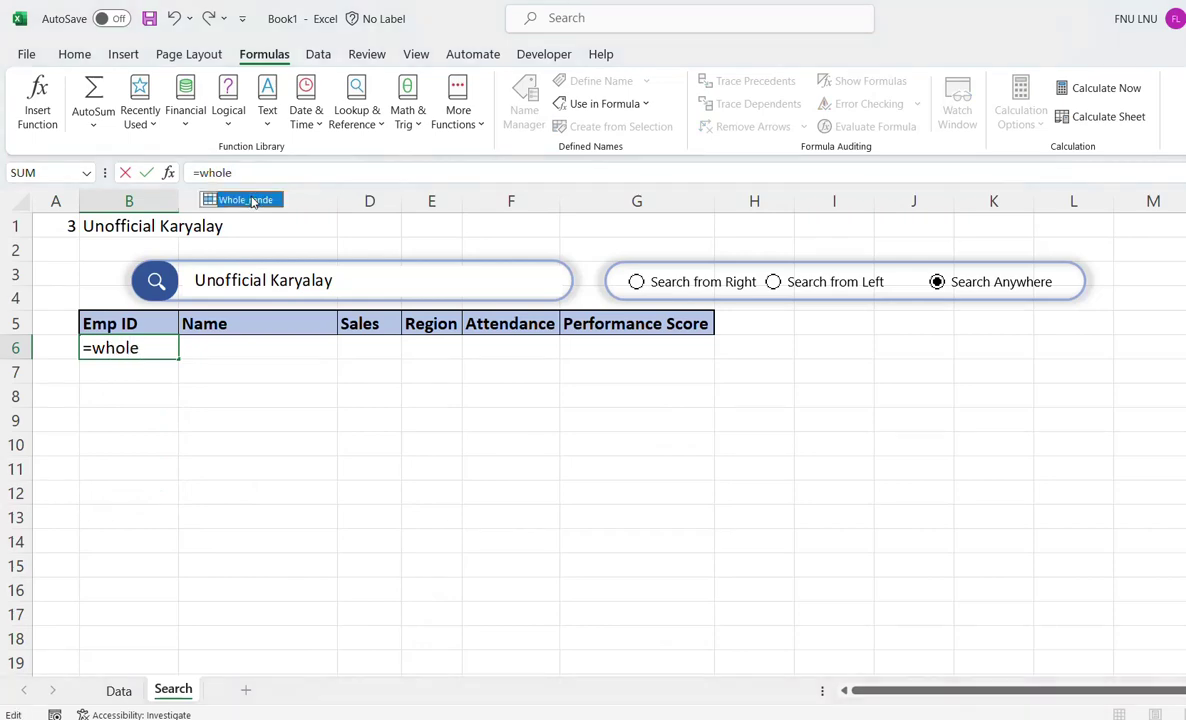
{"action": "double_click", "coordinate": [255, 200]}
{"action": "key", "text": "Return"}
Check the spilled table, clear the test formula from B6, and switch to the Data sheet
{"action": "scroll", "coordinate": [233, 490], "scroll_direction": "down", "scroll_amount": 2}
{"action": "scroll", "coordinate": [233, 492], "scroll_direction": "down", "scroll_amount": 2}
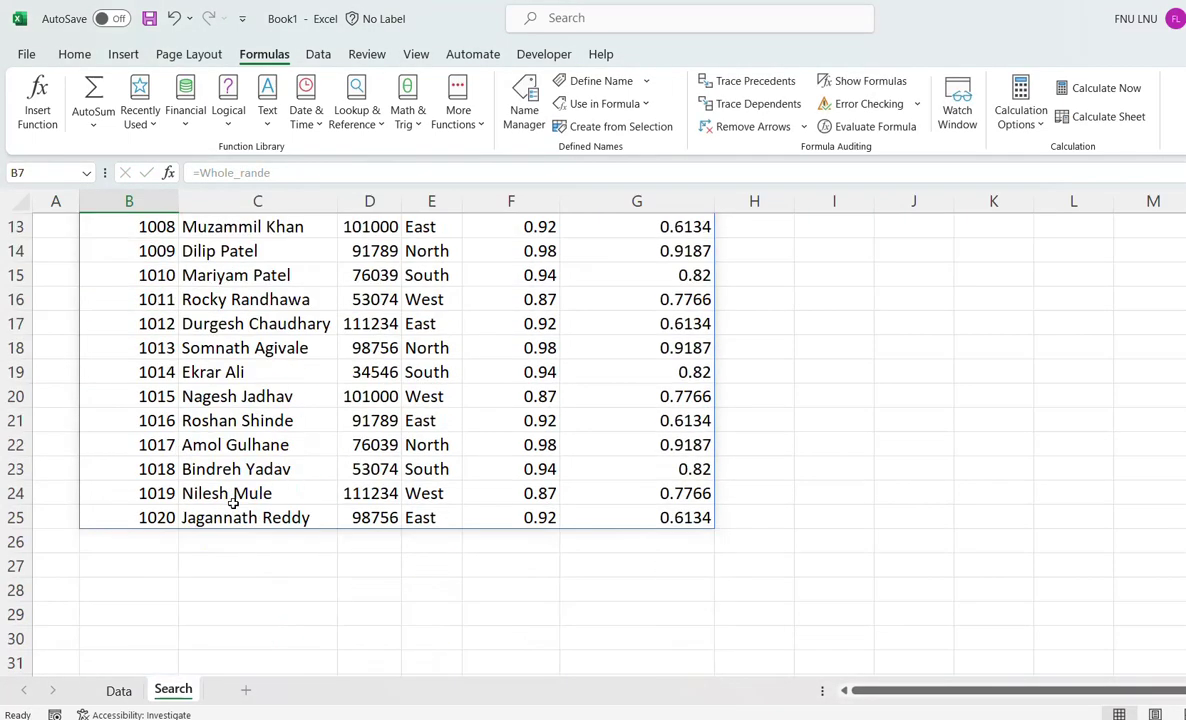
{"action": "scroll", "coordinate": [232, 503], "scroll_direction": "up", "scroll_amount": 4}
{"action": "left_click", "coordinate": [135, 348]}
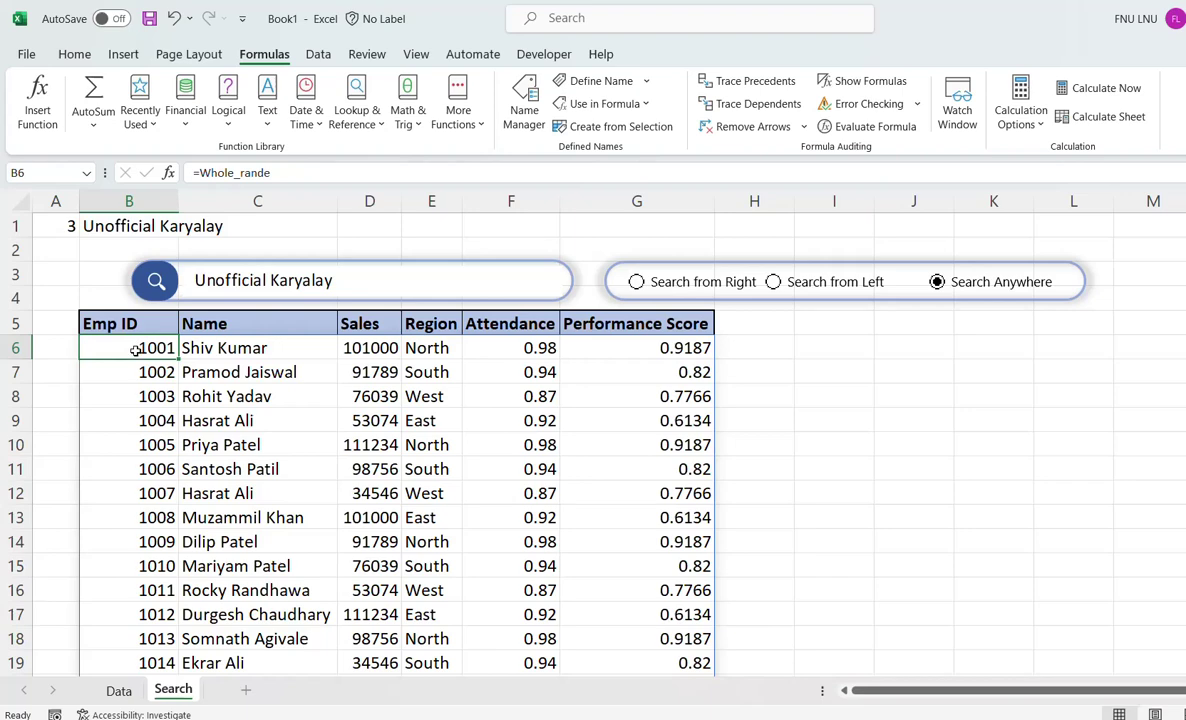
{"action": "key", "text": "Delete"}
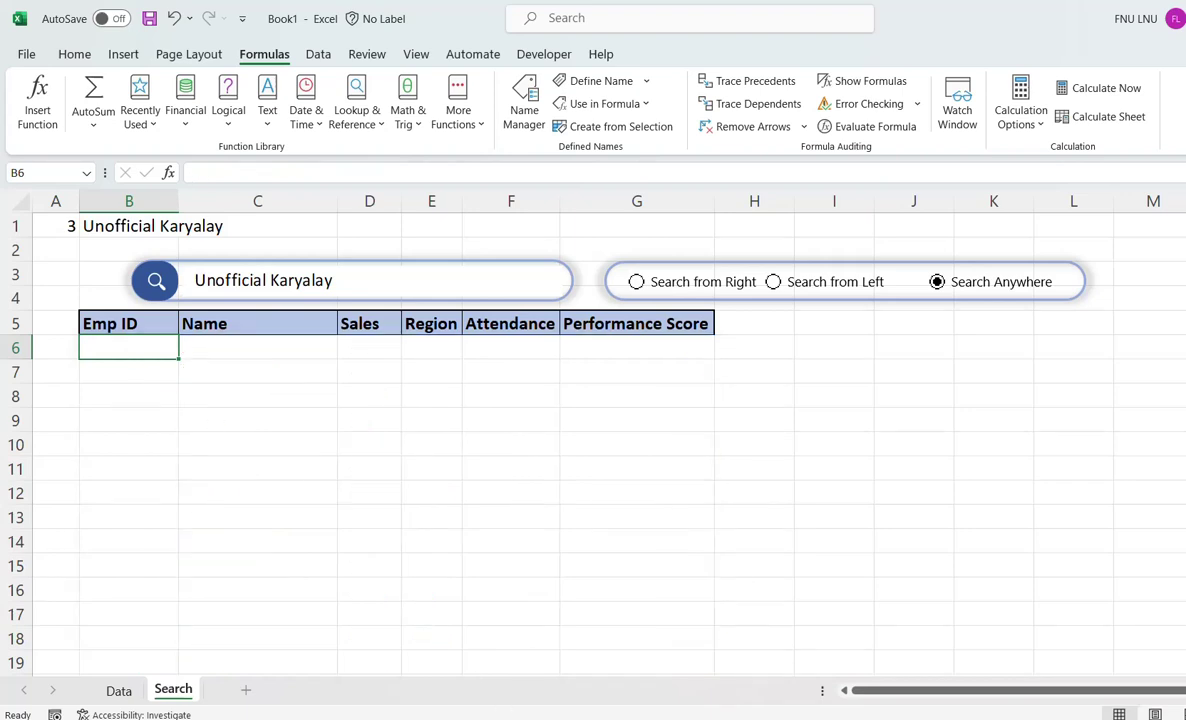
{"action": "left_click", "coordinate": [118, 690]}
Copy Whole_rande's INDIRECT formula into a new name's reference in Name Manager
{"action": "key", "text": "ctrl+Up"}
{"action": "key", "text": "ctrl+Up"}
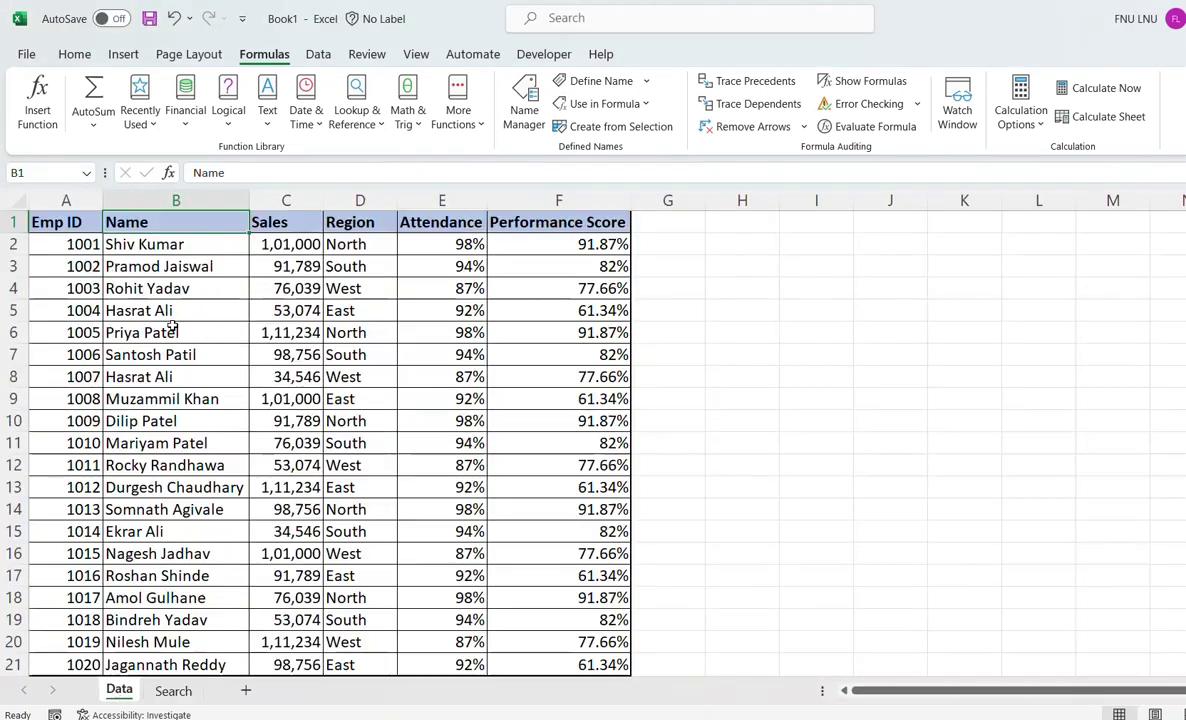
{"action": "left_click", "coordinate": [151, 196]}
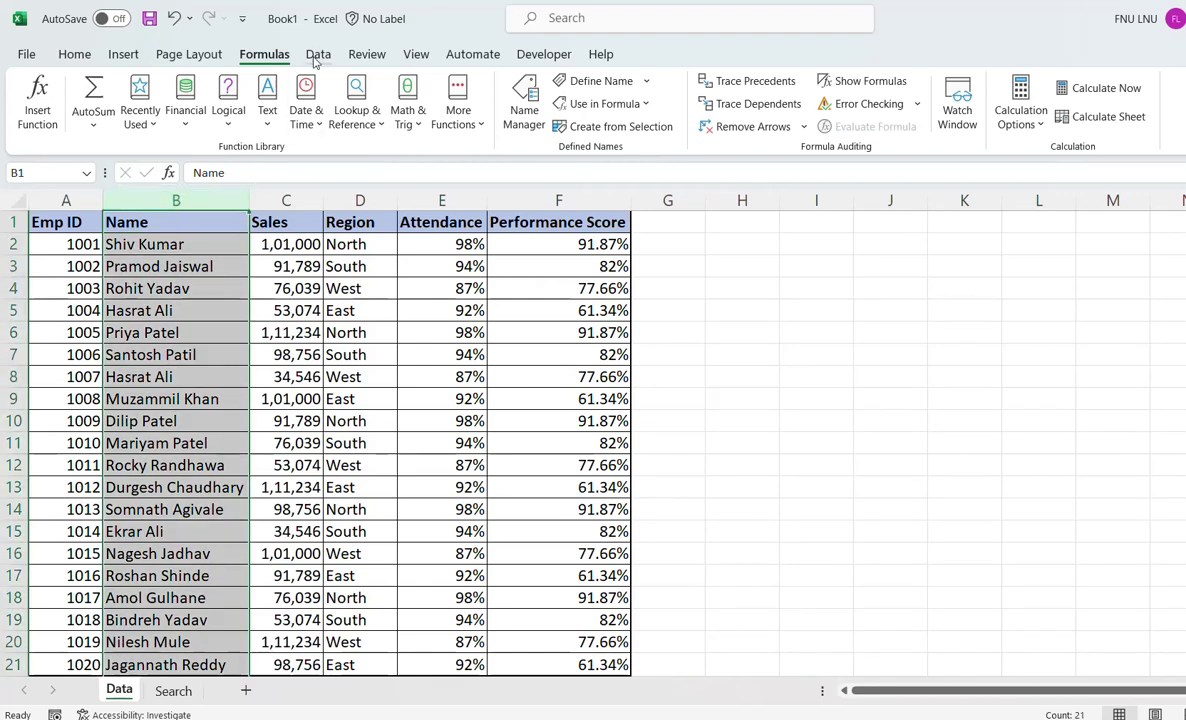
{"action": "left_click", "coordinate": [523, 105]}
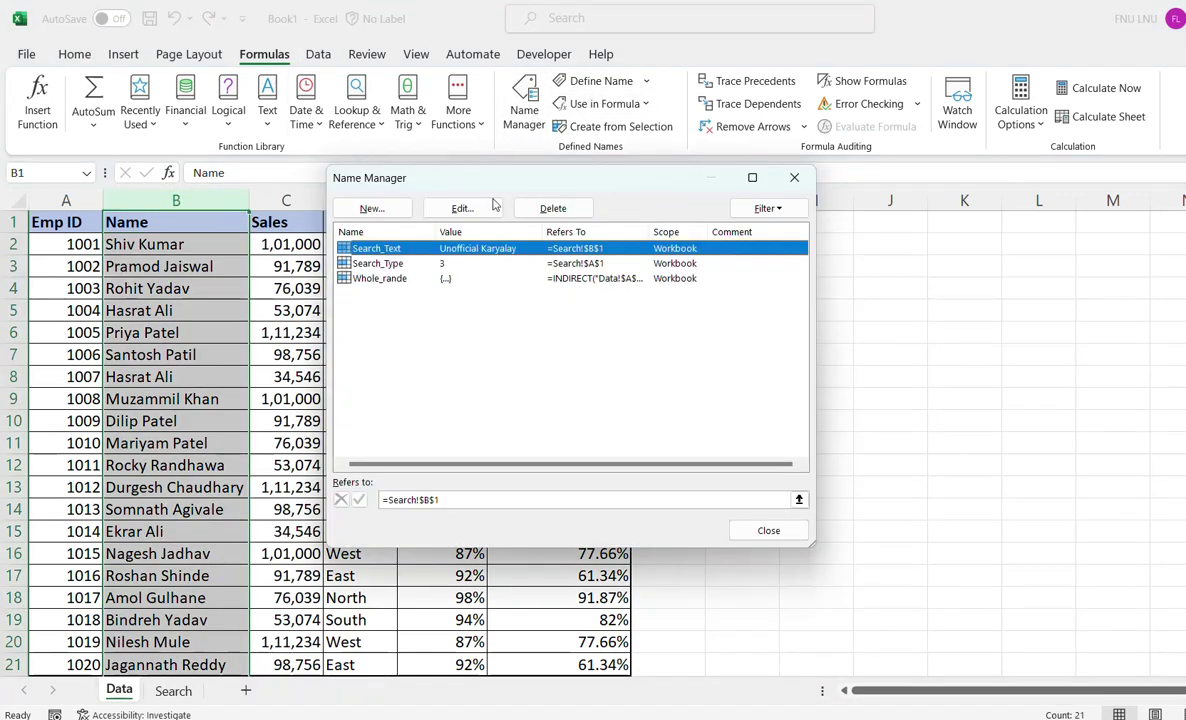
{"action": "left_click", "coordinate": [385, 278]}
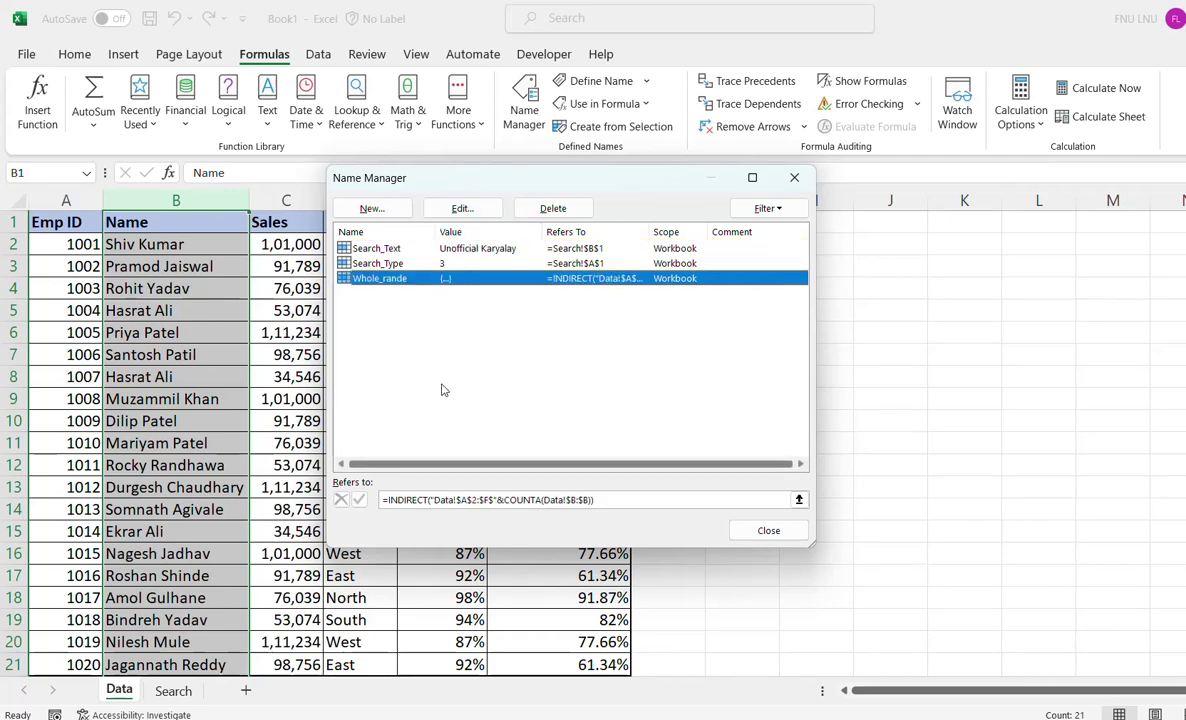
{"action": "left_click_drag", "start_coordinate": [596, 499], "coordinate": [378, 499]}
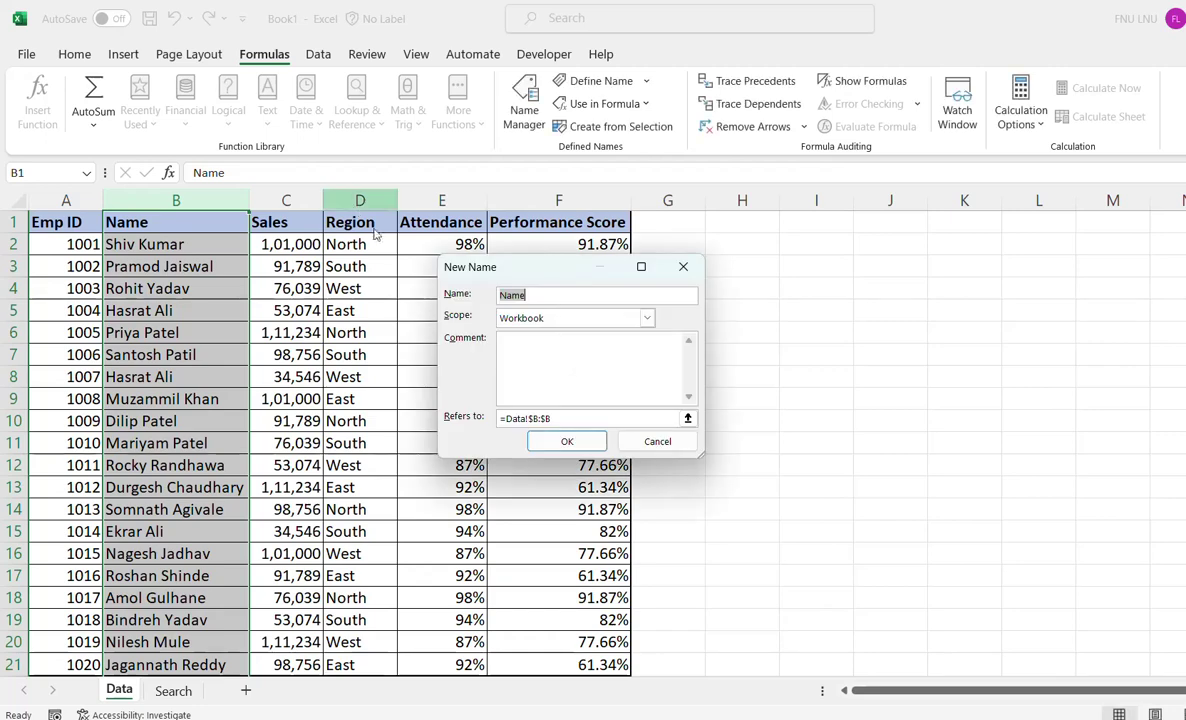
{"action": "left_click", "coordinate": [558, 417]}
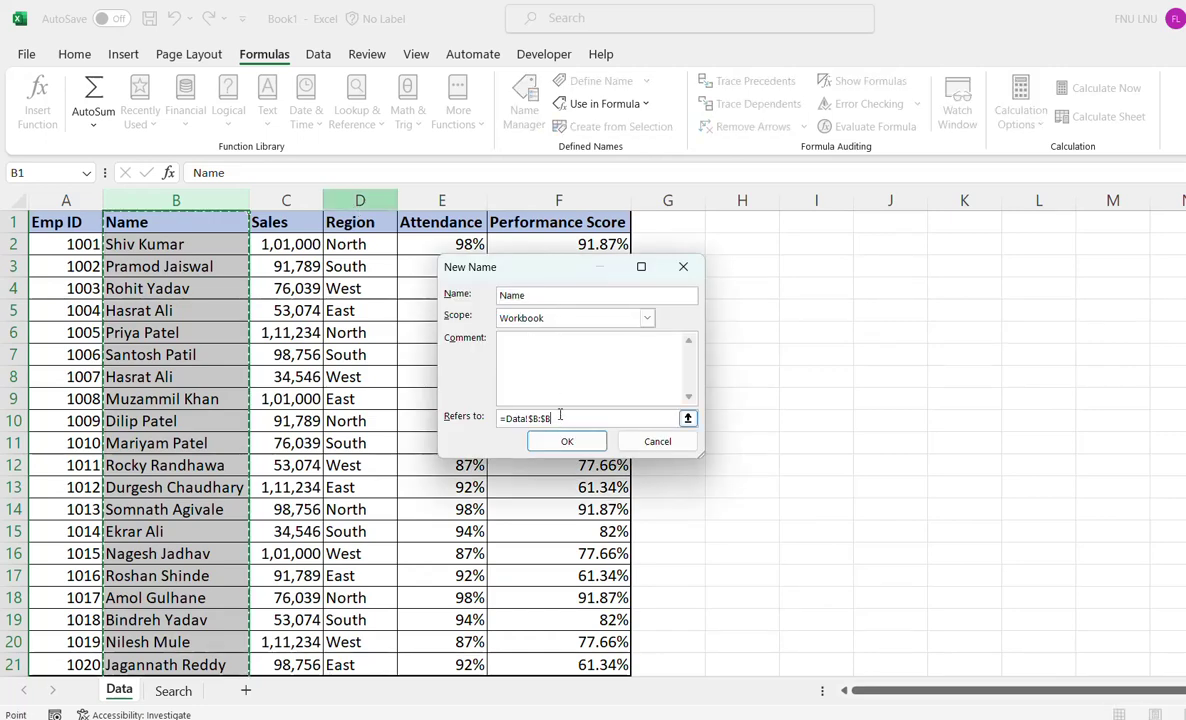
{"action": "key", "text": "ctrl+v"}
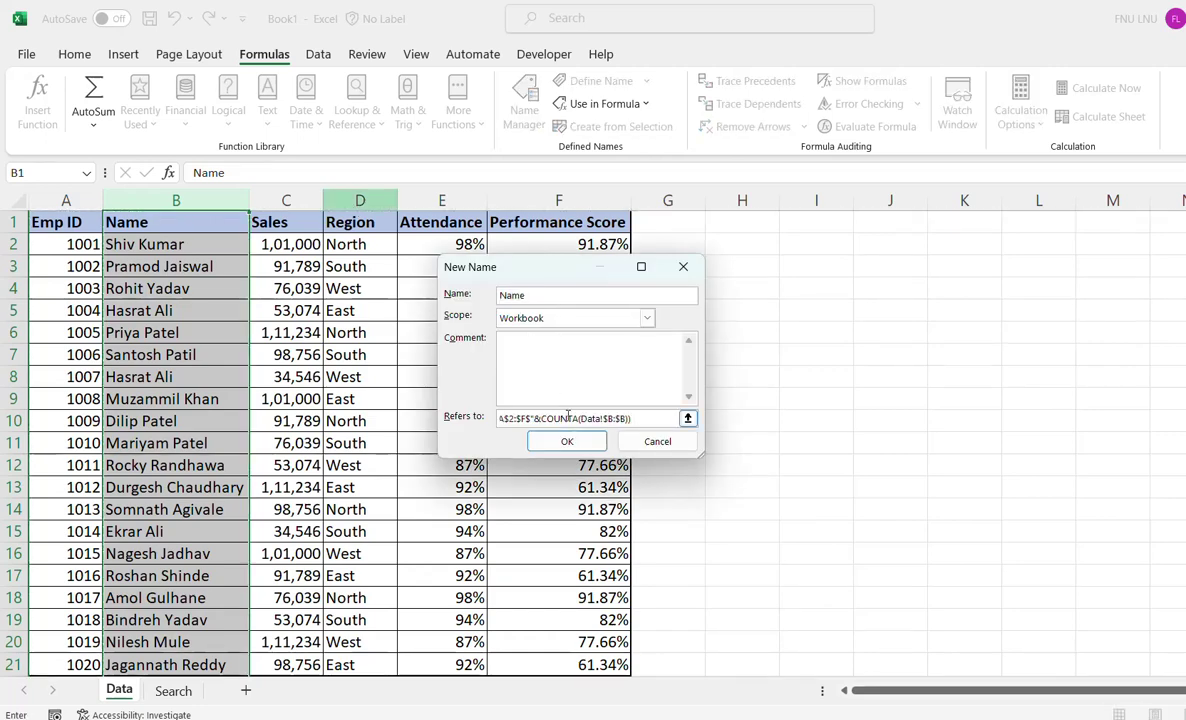
Change both range columns to B and save the name Name as =INDIRECT("Data!$B$2:$B$"&COUNTA(Data!$B:$B))
{"action": "key", "text": "Home"}
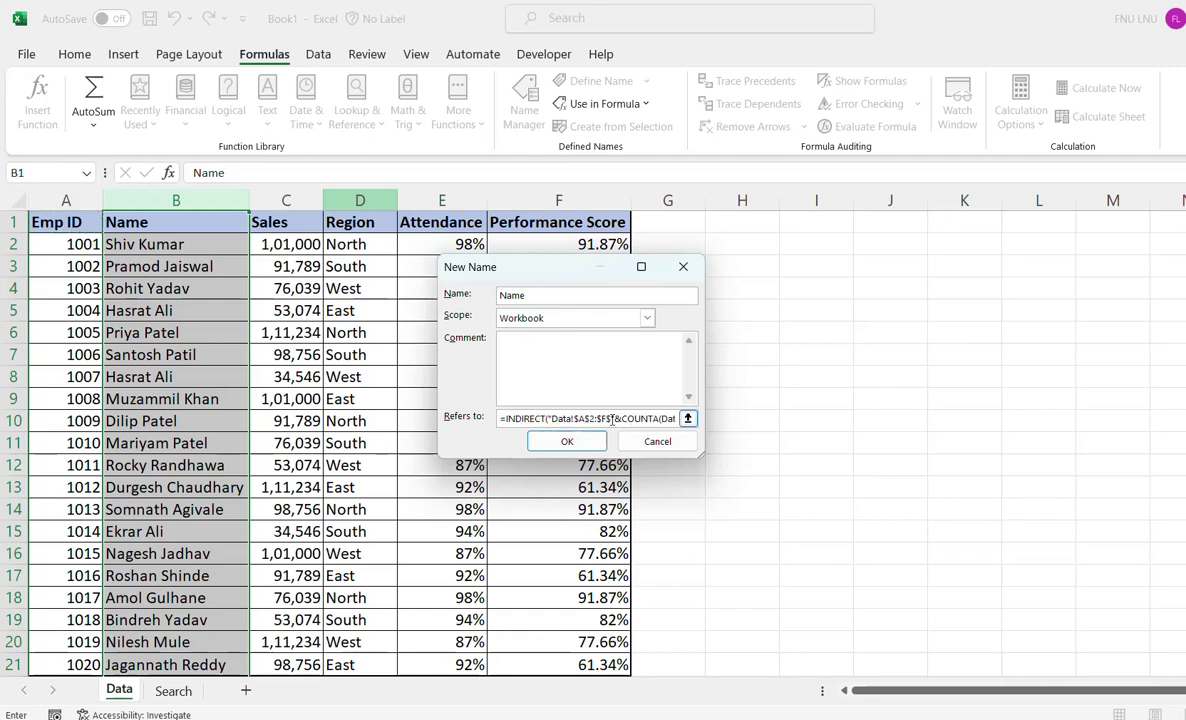
{"action": "left_click", "coordinate": [611, 419]}
{"action": "key", "text": "BackSpace"}
{"action": "type", "text": "B"}
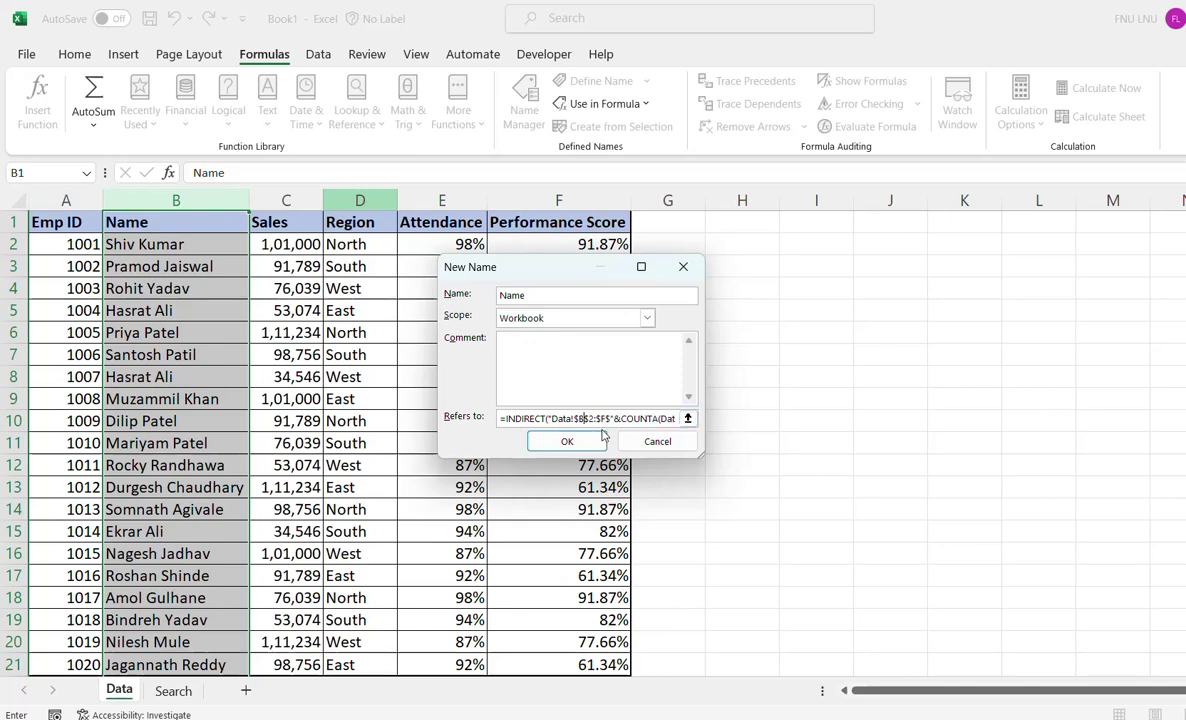
{"action": "left_click", "coordinate": [632, 419]}
{"action": "key", "text": "BackSpace"}
{"action": "type", "text": "B$\"&COUNTA(Data!$B:$B"}
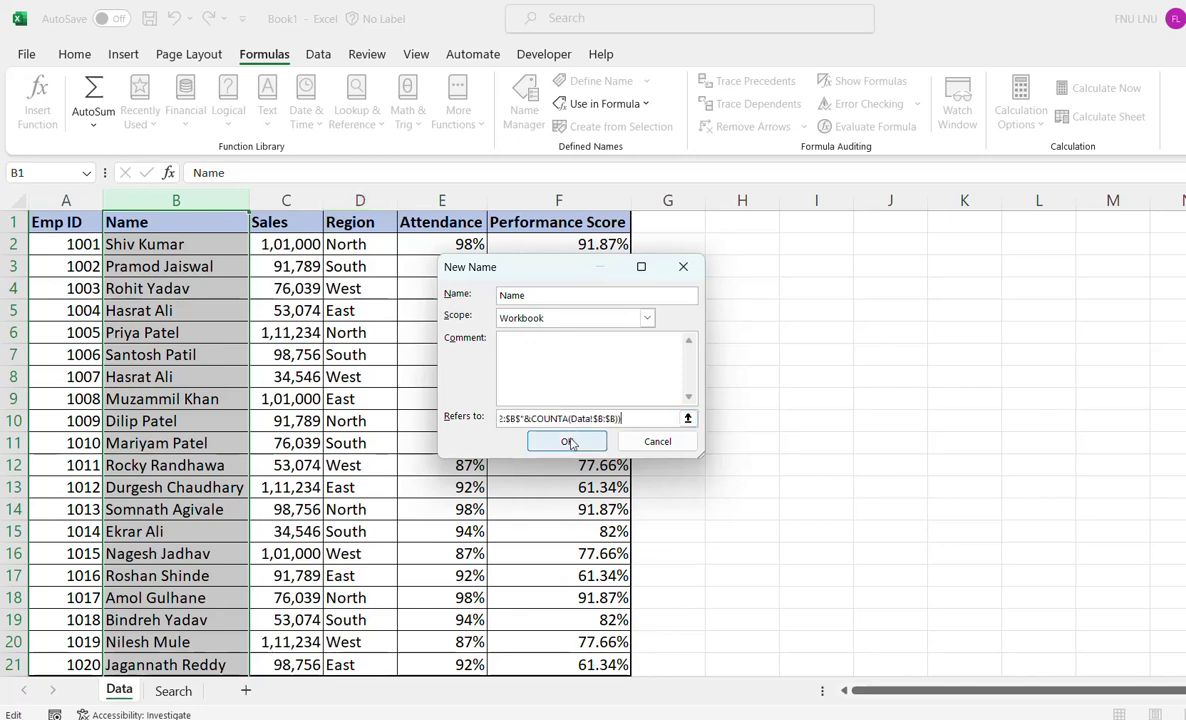
{"action": "left_click", "coordinate": [569, 443]}
{"action": "left_click", "coordinate": [767, 529]}
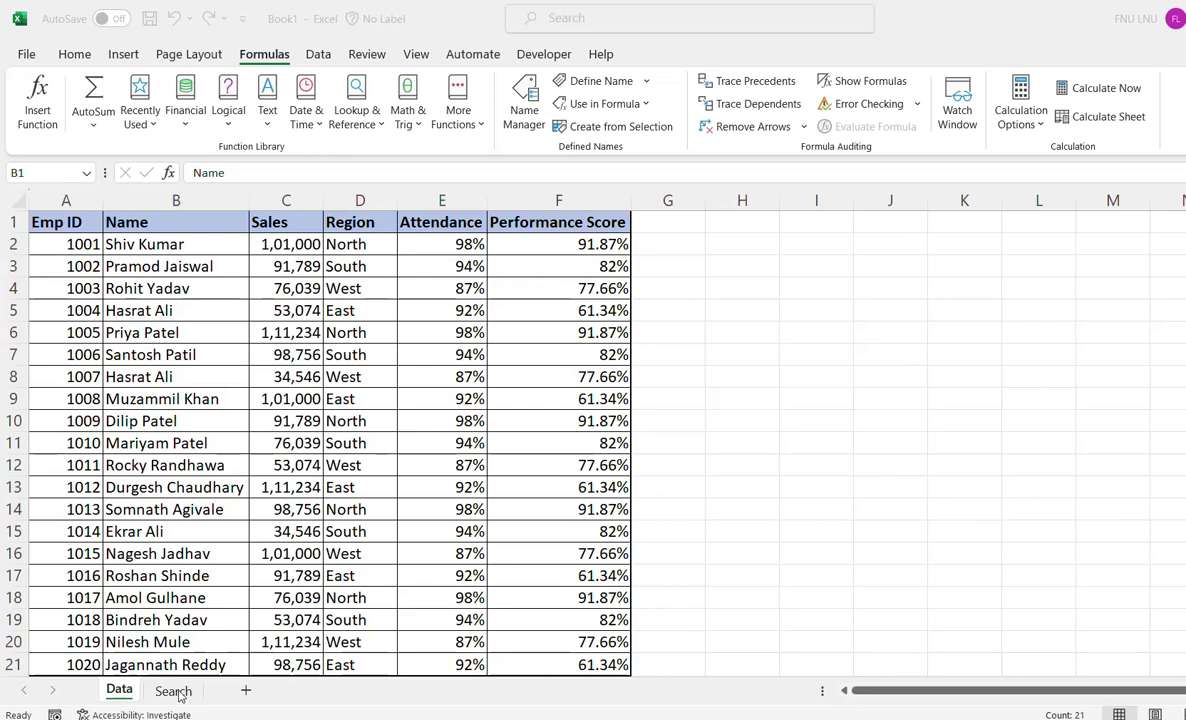
Test =Name in Search!C6 to check the employee names spill, then clear C6
{"action": "left_click", "coordinate": [173, 691]}
{"action": "left_click", "coordinate": [254, 351]}
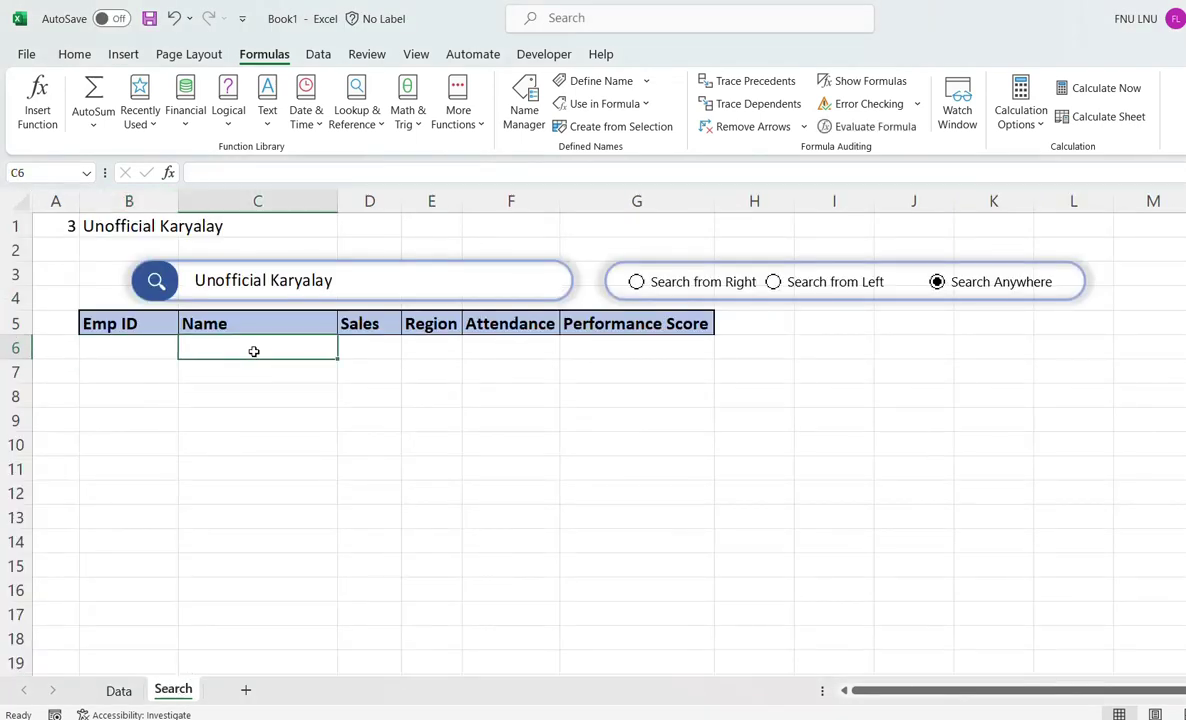
{"action": "type", "text": "=n"}
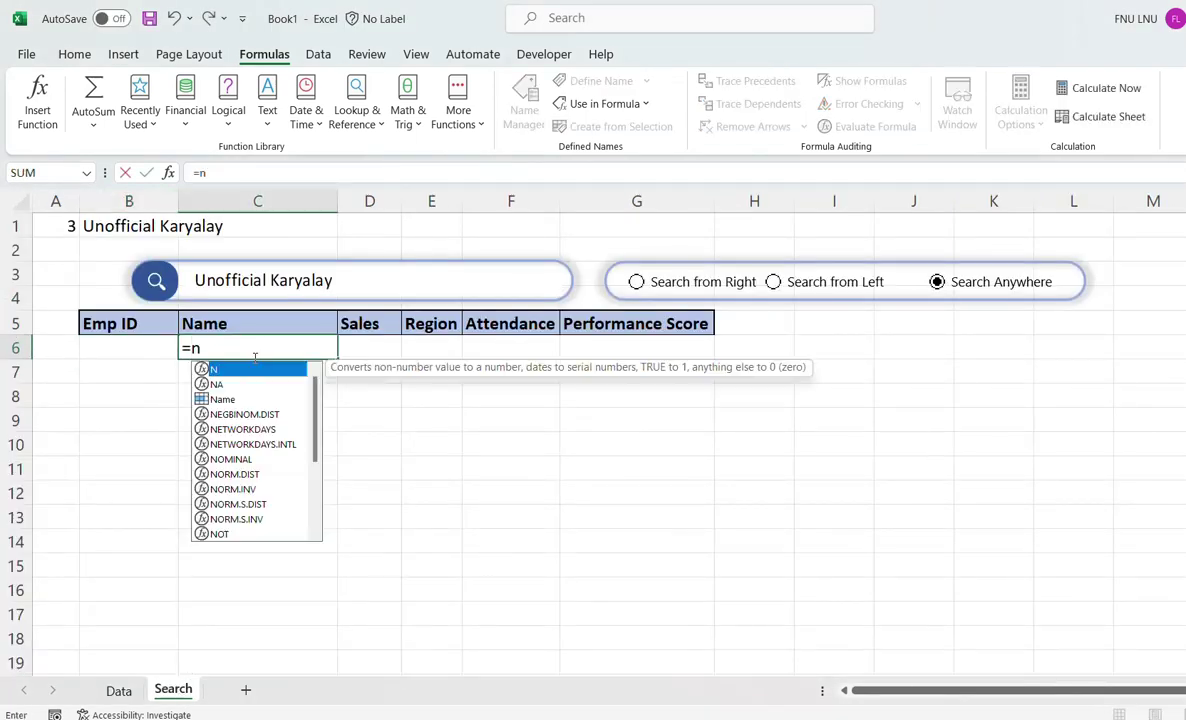
{"action": "type", "text": "ame"}
{"action": "key", "text": "Return"}
{"action": "scroll", "coordinate": [259, 410], "scroll_direction": "down", "scroll_amount": 3}
{"action": "scroll", "coordinate": [275, 426], "scroll_direction": "down", "scroll_amount": 3}
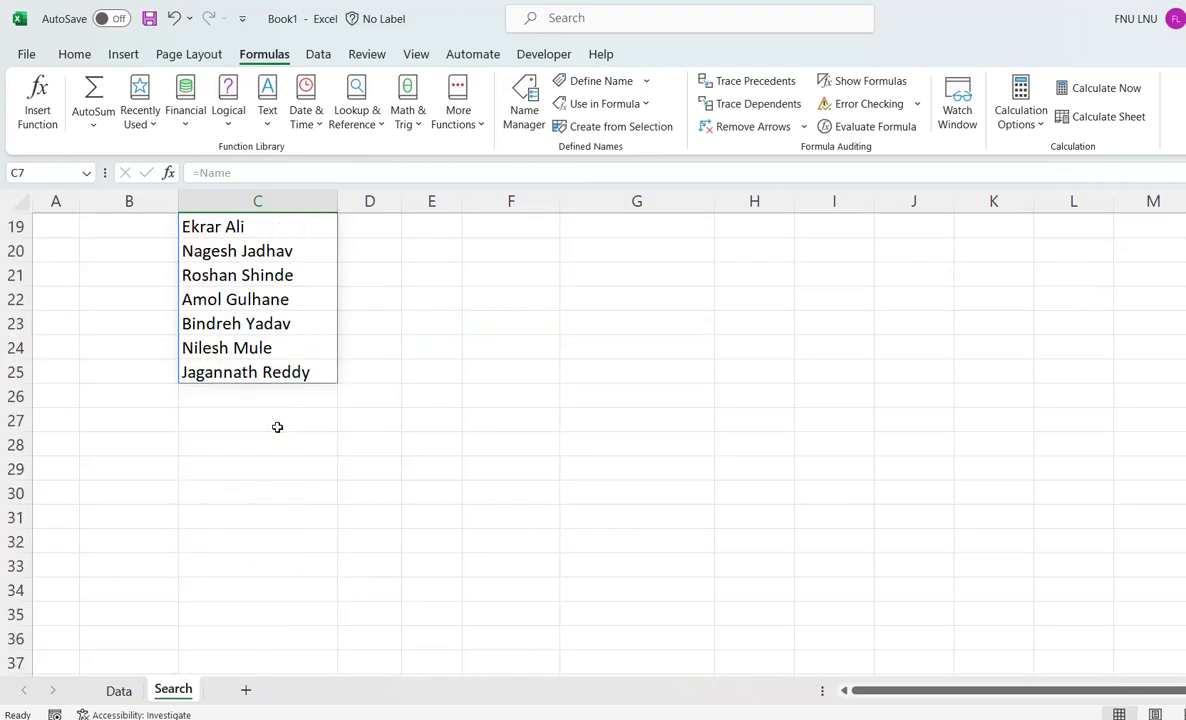
{"action": "scroll", "coordinate": [277, 428], "scroll_direction": "up", "scroll_amount": 6}
{"action": "left_click", "coordinate": [247, 345]}
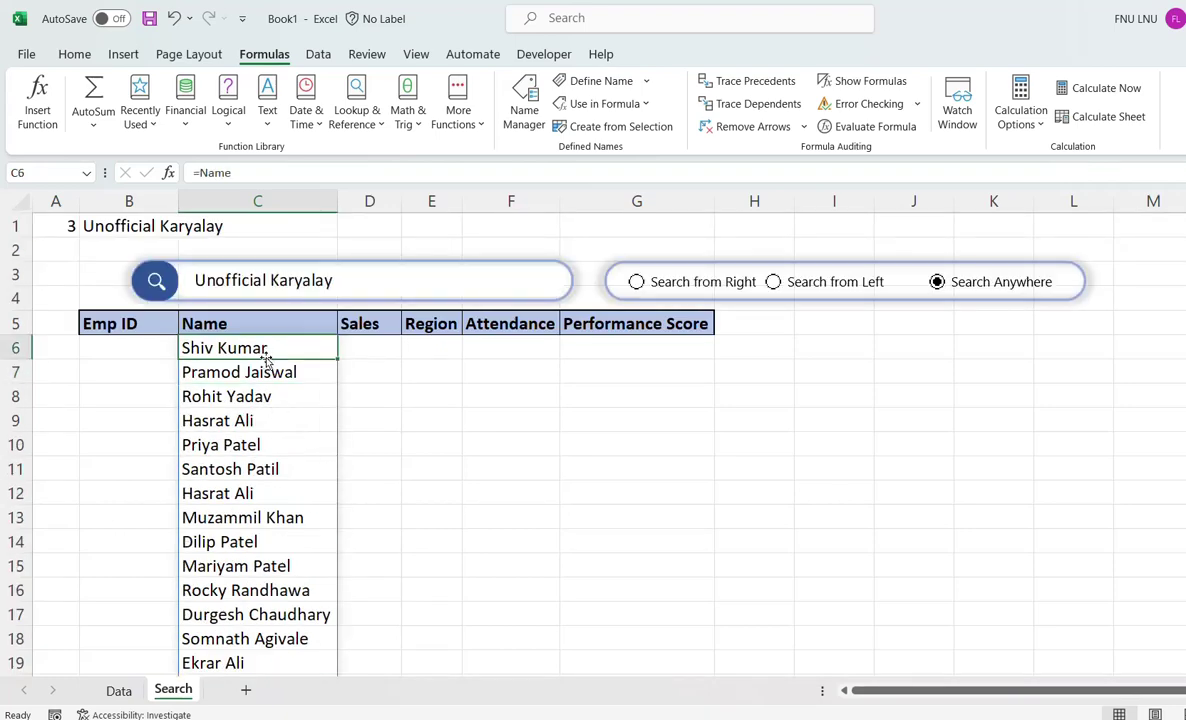
{"action": "key", "text": "Delete"}
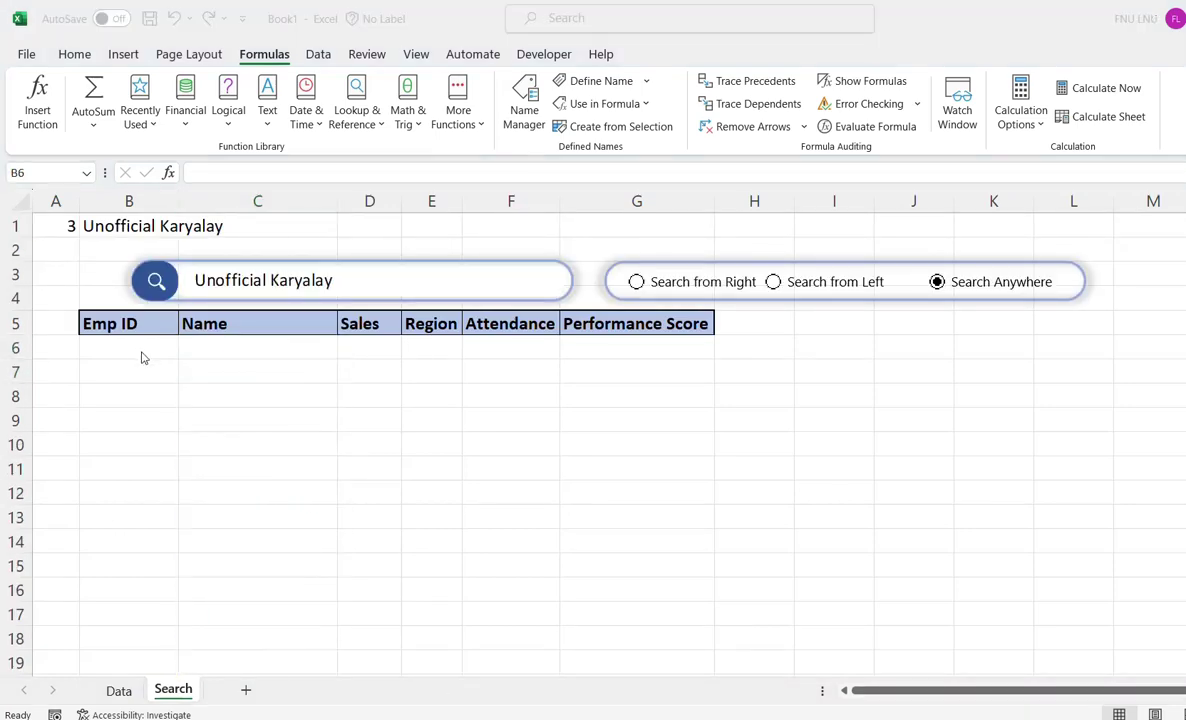
Choose the Search from Right option so A1 reads 1, and select cell B6
{"action": "left_click", "coordinate": [143, 352]}
{"action": "left_click", "coordinate": [146, 364]}
{"action": "left_click", "coordinate": [136, 342]}
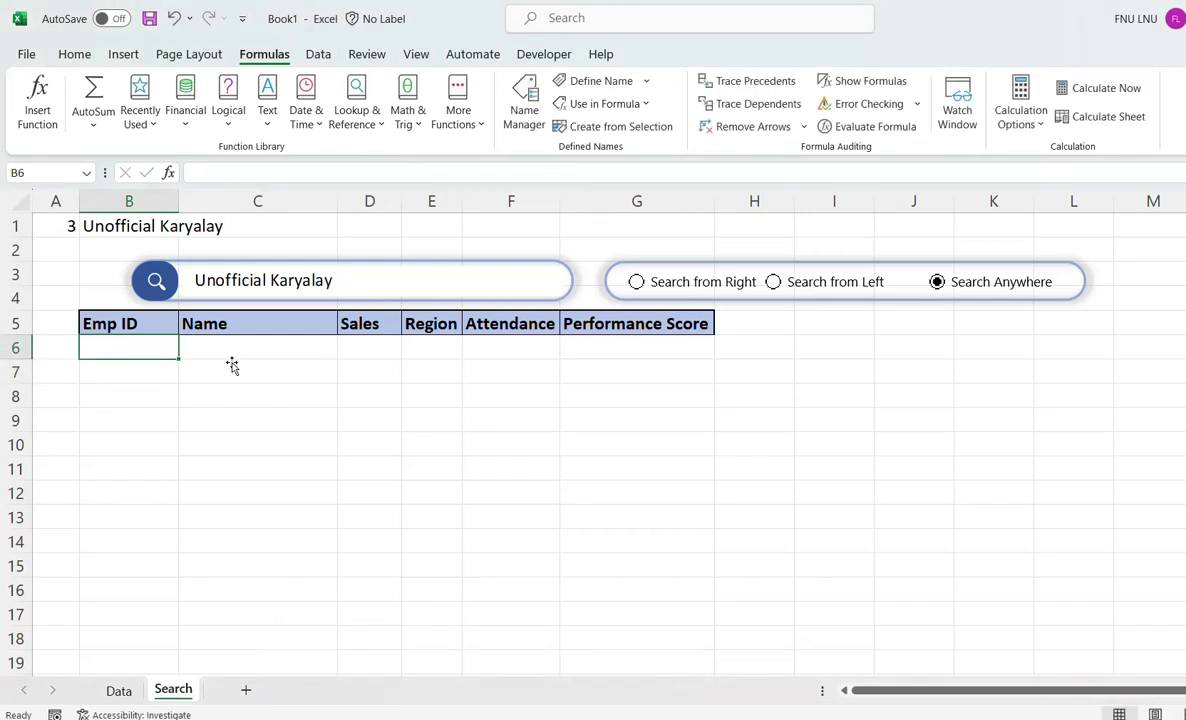
{"action": "left_click", "coordinate": [636, 283]}
Enter =FILTER(Whole_rande,Name=Search_Text,"") in B6 to list exact name matches
{"action": "type", "text": "=fi"}
{"action": "key", "text": "Tab"}
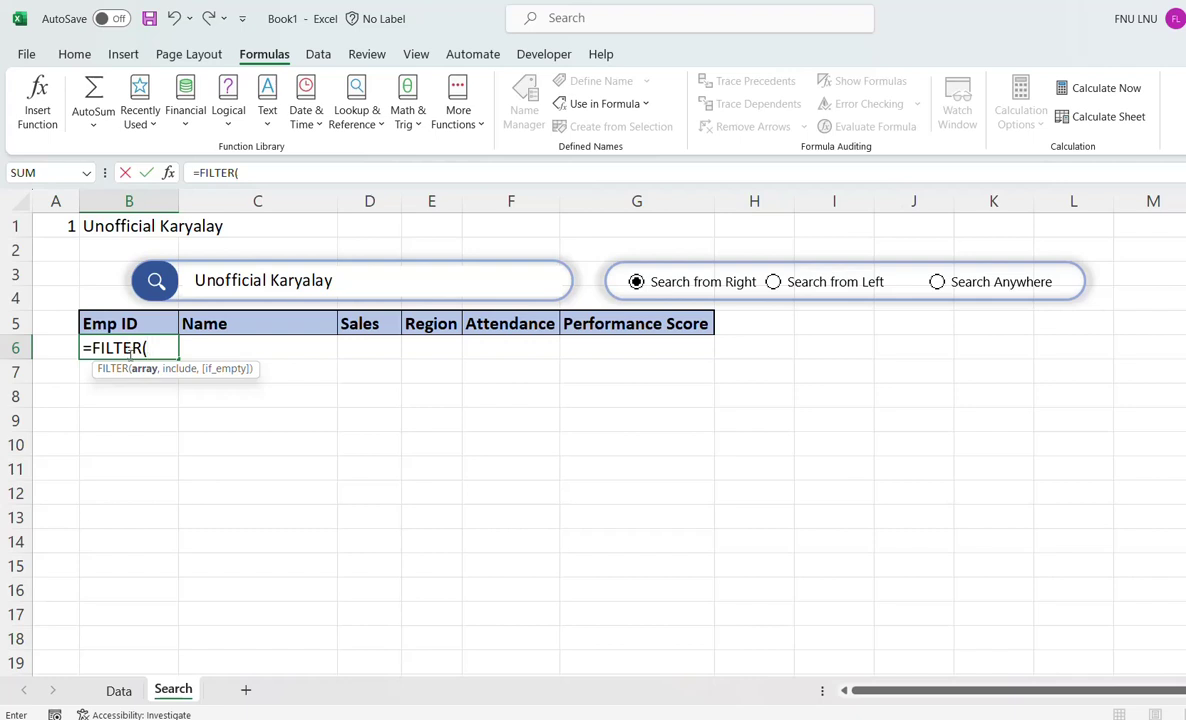
{"action": "type", "text": "wh"}
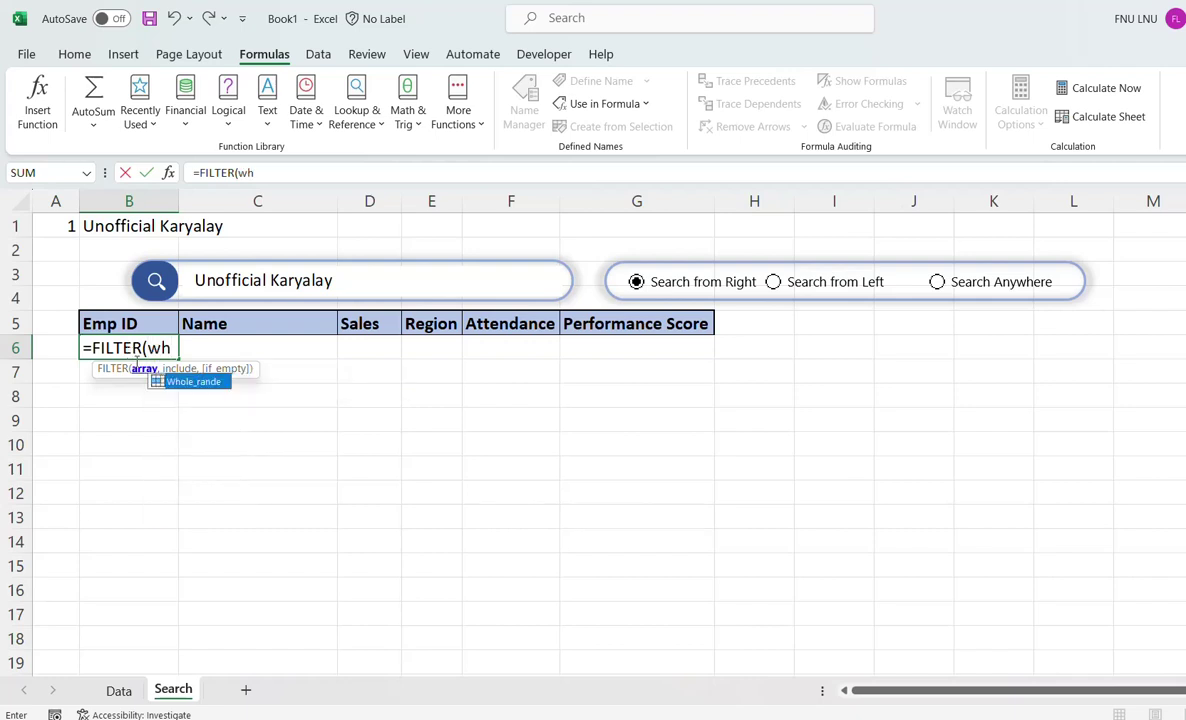
{"action": "key", "text": "Tab"}
{"action": "type", "text": ","}
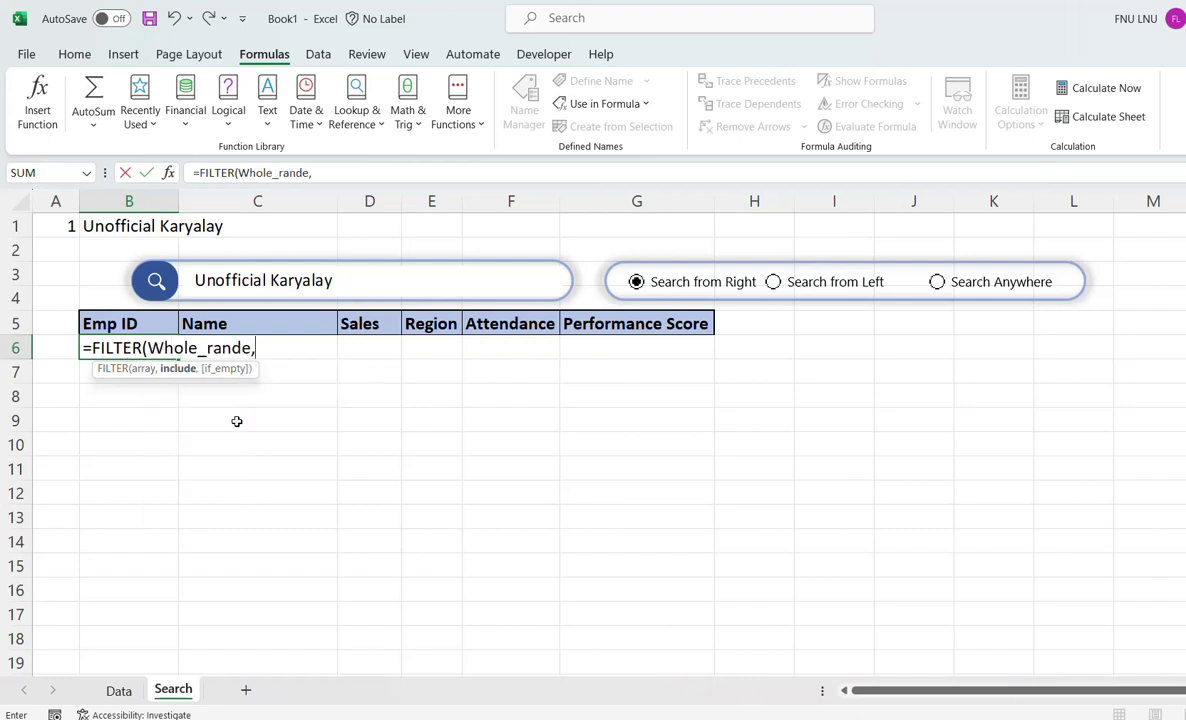
{"action": "type", "text": "name"}
{"action": "key", "text": "Tab"}
{"action": "type", "text": "="}
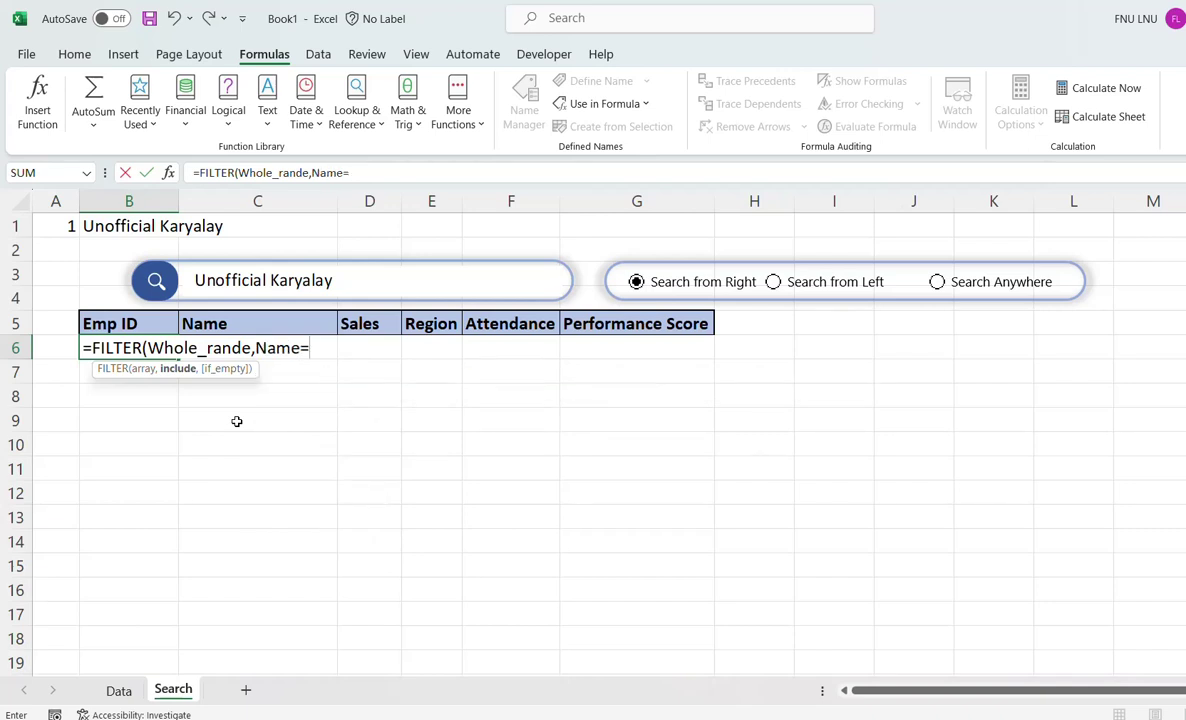
{"action": "type", "text": "sea"}
{"action": "key", "text": "Down"}
{"action": "key", "text": "Tab"}
{"action": "type", "text": ","}
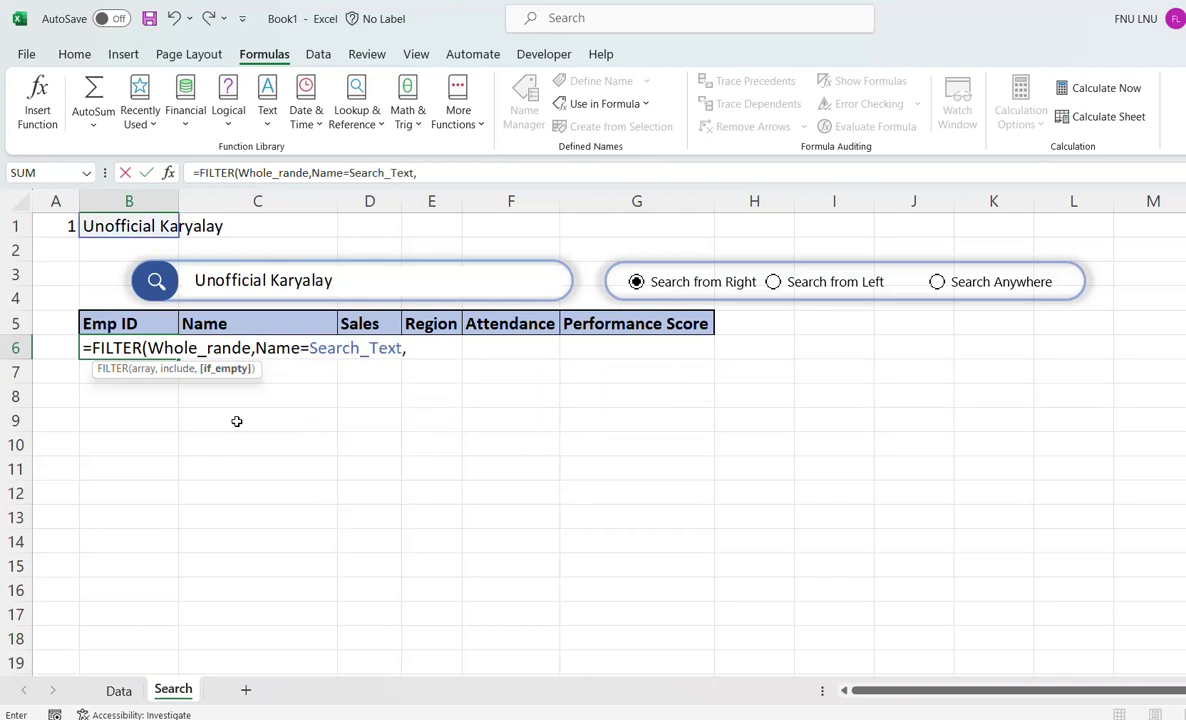
{"action": "type", "text": "\"\")"}
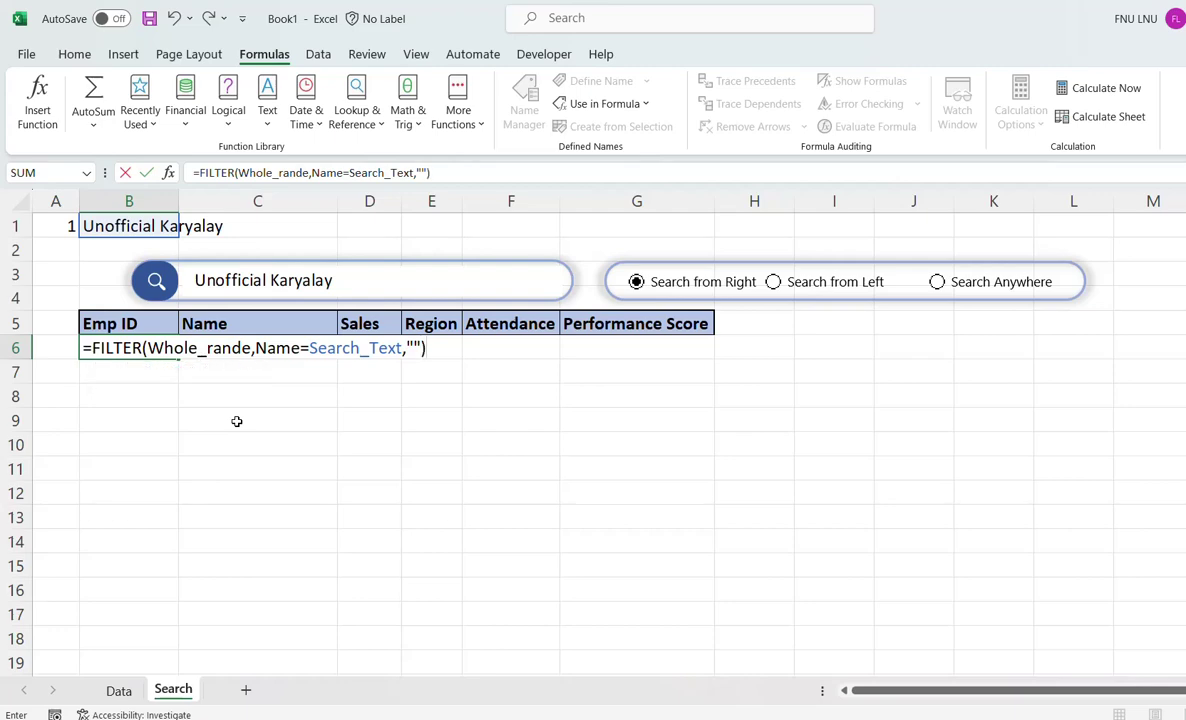
{"action": "key", "text": "Return"}
Copy an employee name from the Data sheet into the Search sheet's search box
{"action": "left_click", "coordinate": [236, 421]}
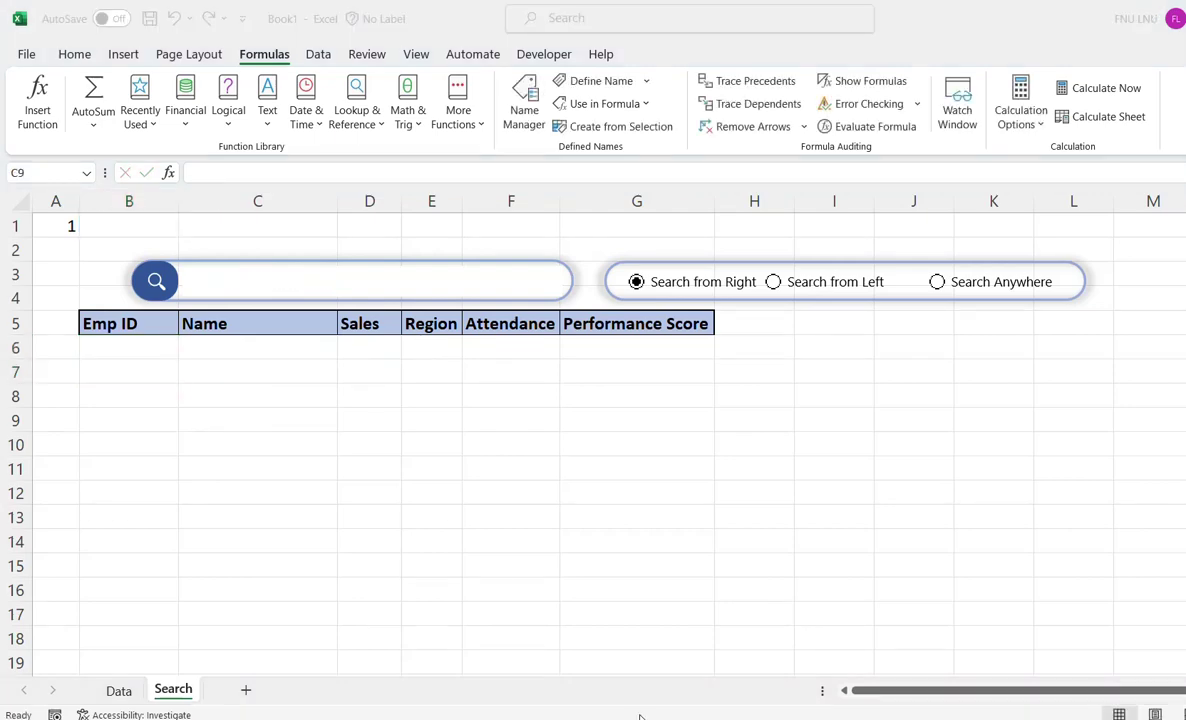
{"action": "left_click", "coordinate": [118, 689]}
{"action": "left_click", "coordinate": [70, 398]}
{"action": "left_click", "coordinate": [160, 266]}
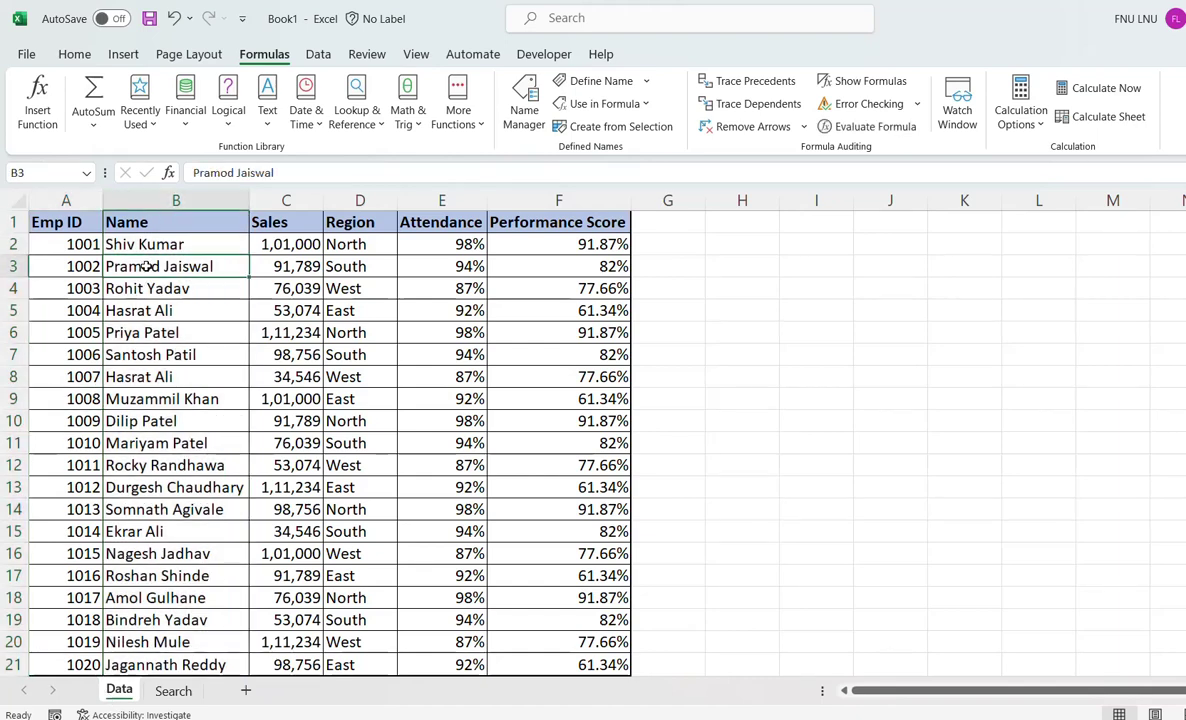
{"action": "left_click_drag", "start_coordinate": [274, 173], "coordinate": [190, 175]}
{"action": "key", "text": "ctrl+c"}
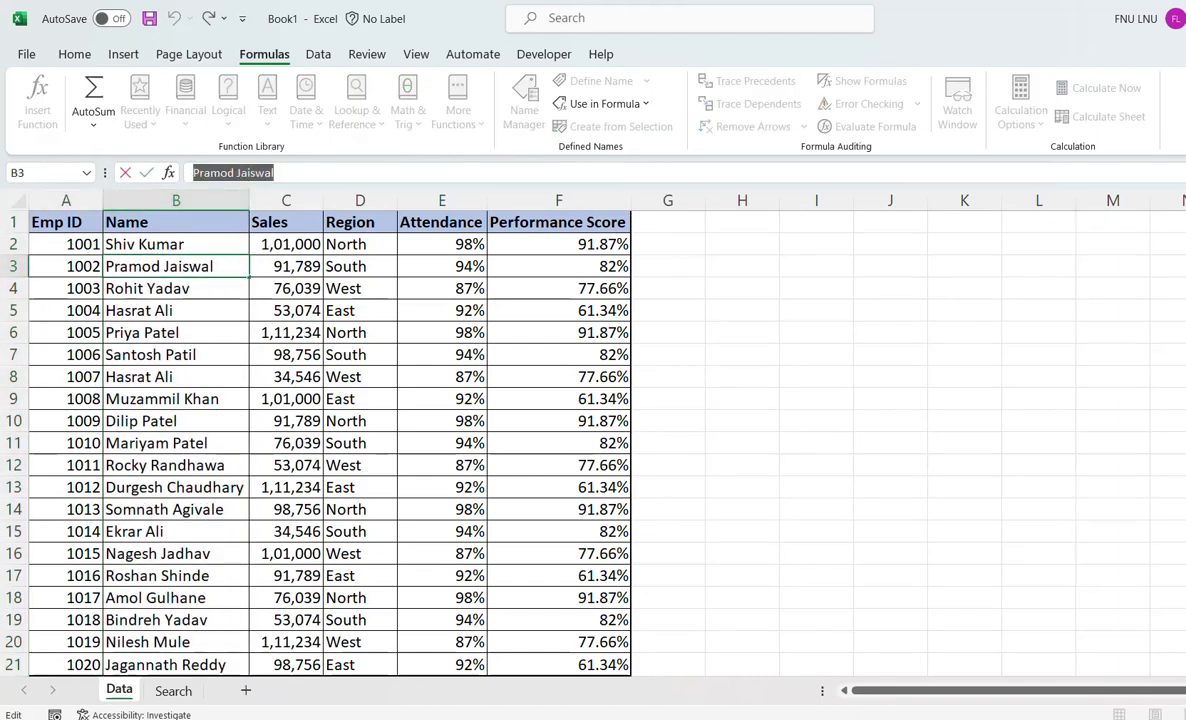
{"action": "left_click", "coordinate": [173, 690]}
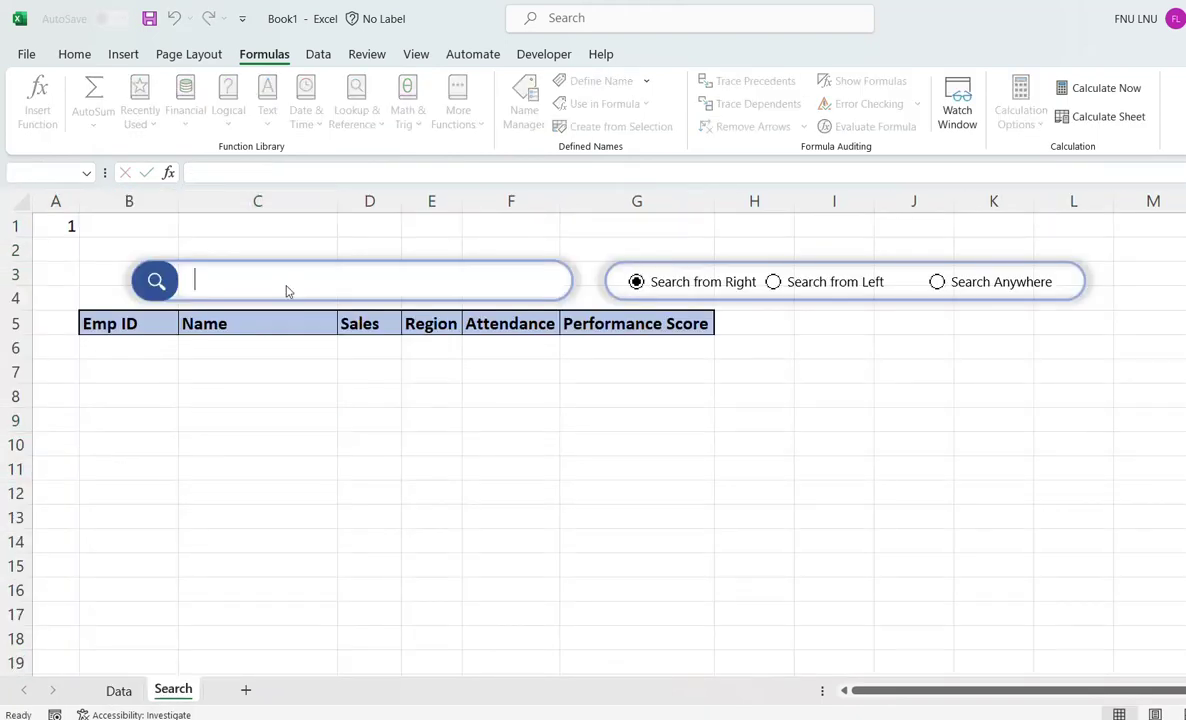
{"action": "key", "text": "ctrl+v"}
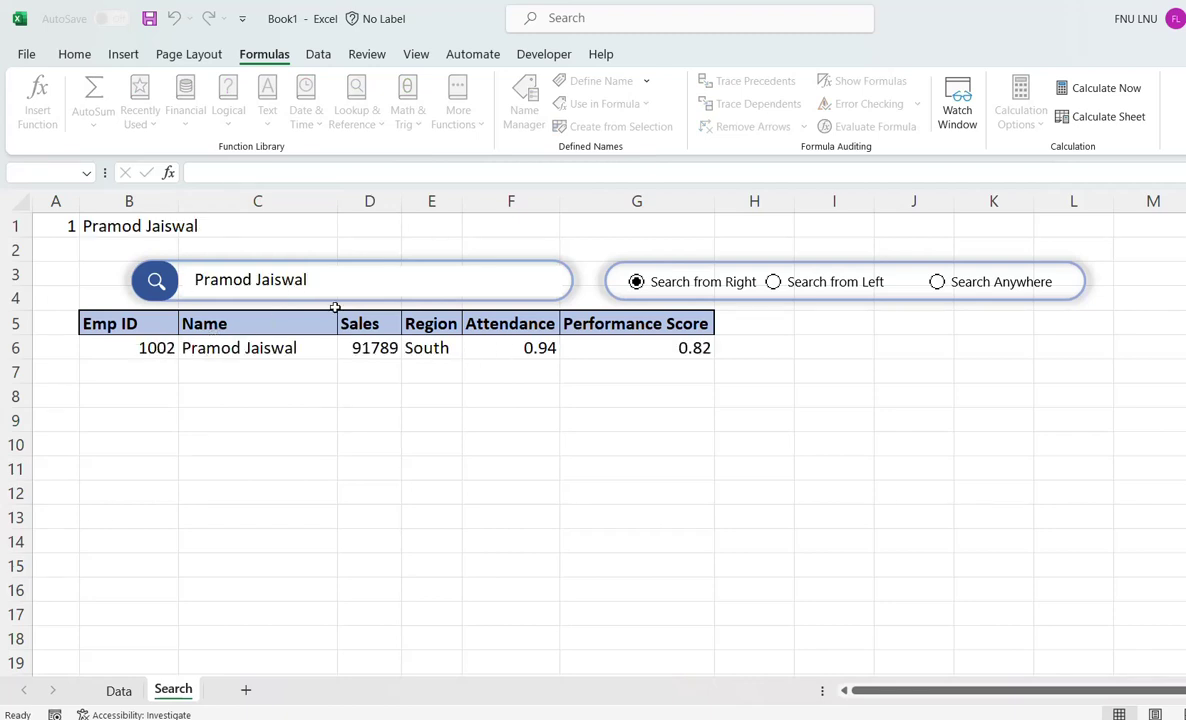
Replace the search term with partial text 'P' and select B6 to check its formula
{"action": "key", "text": "ctrl+a"}
{"action": "type", "text": "P"}
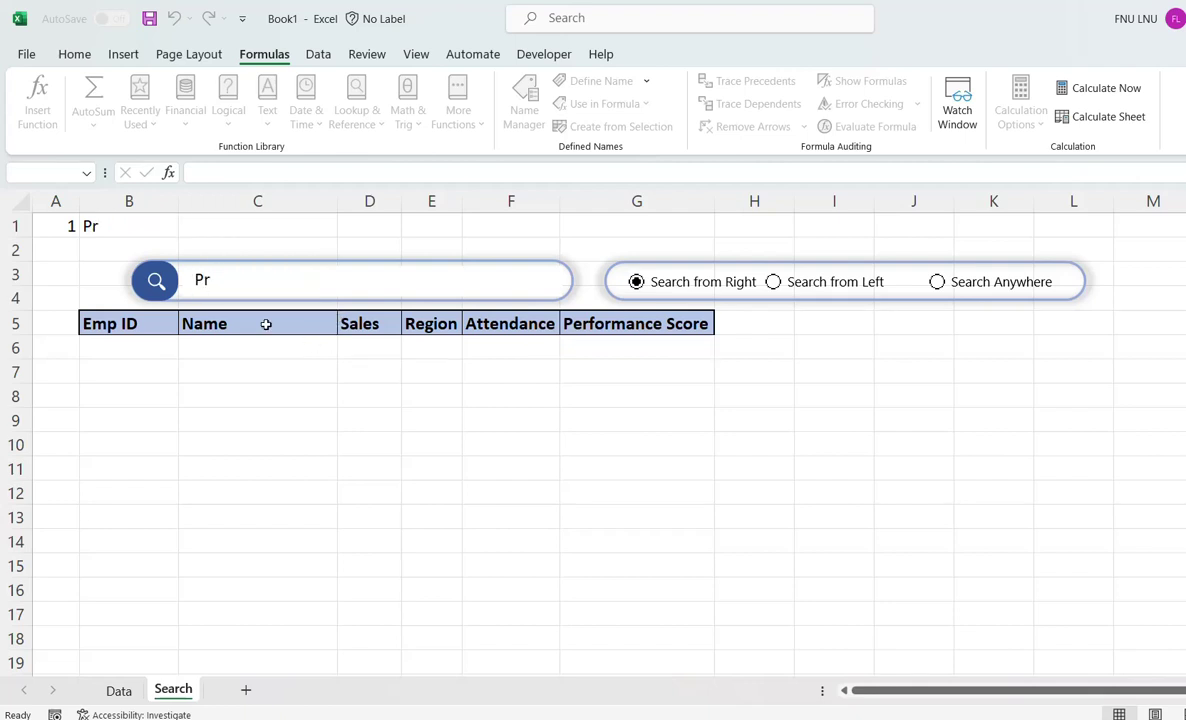
{"action": "left_click", "coordinate": [133, 346]}
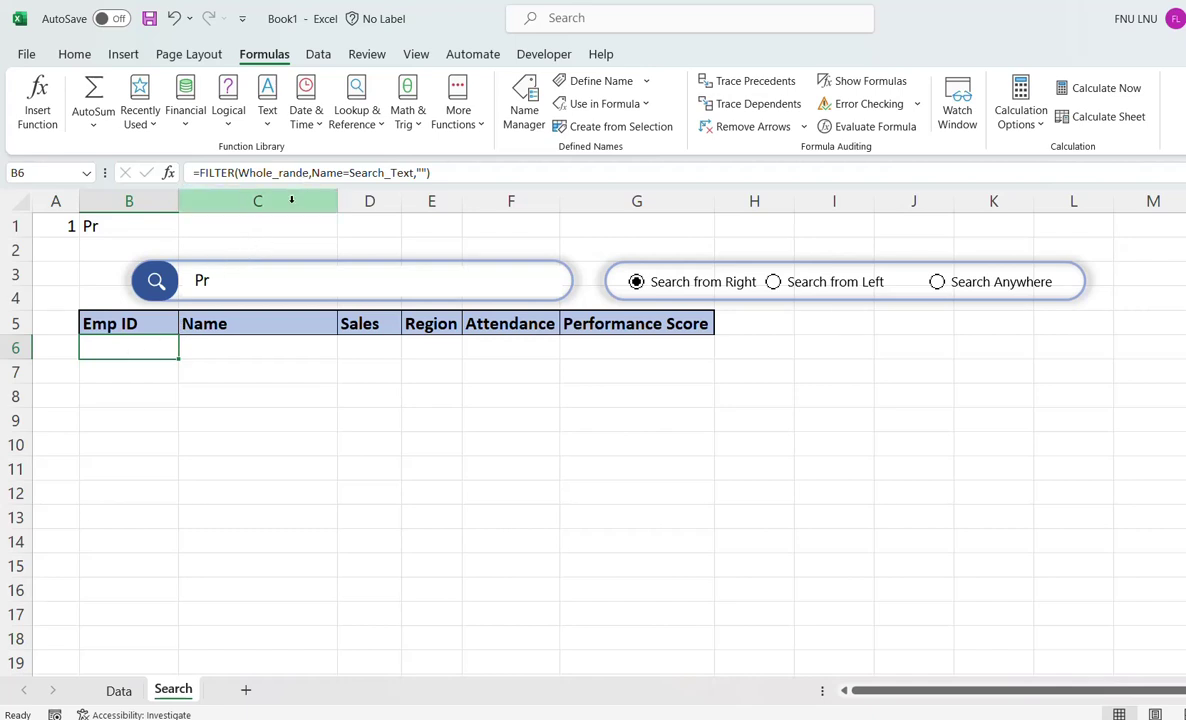
Change B6's criterion to LEFT(Name,LEN(Search_Text))=Search_Text so names match by starting letters
{"action": "left_click", "coordinate": [340, 173]}
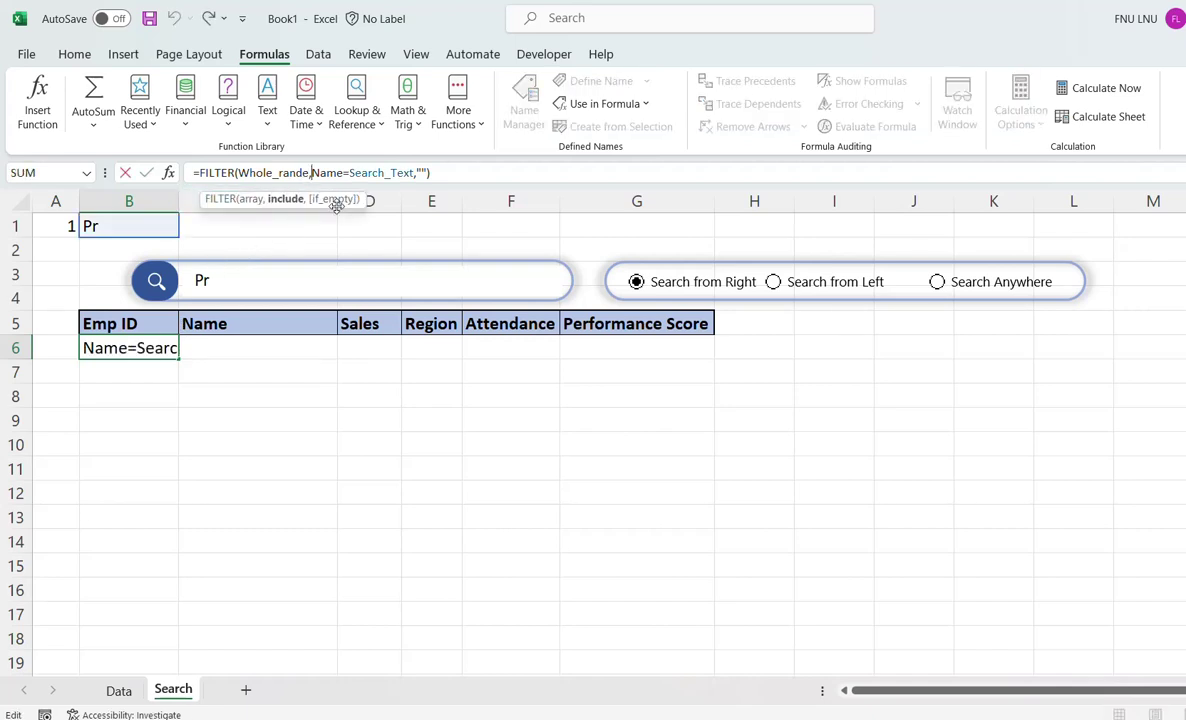
{"action": "type", "text": "left"}
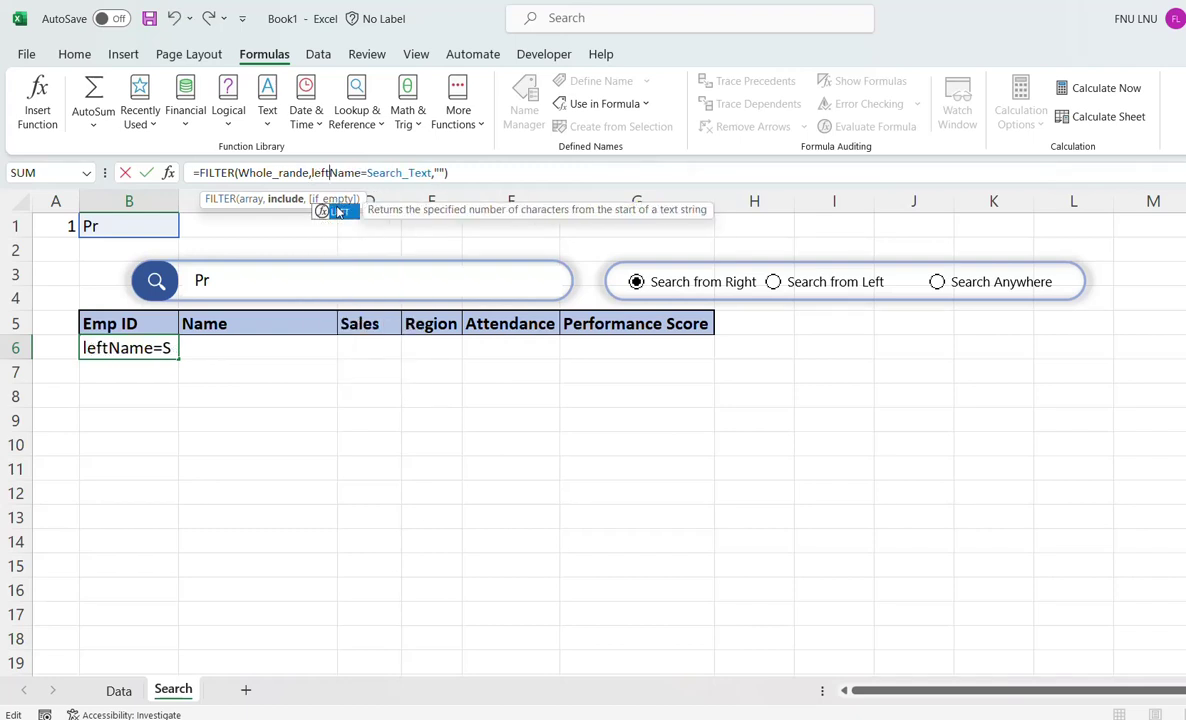
{"action": "double_click", "coordinate": [338, 211]}
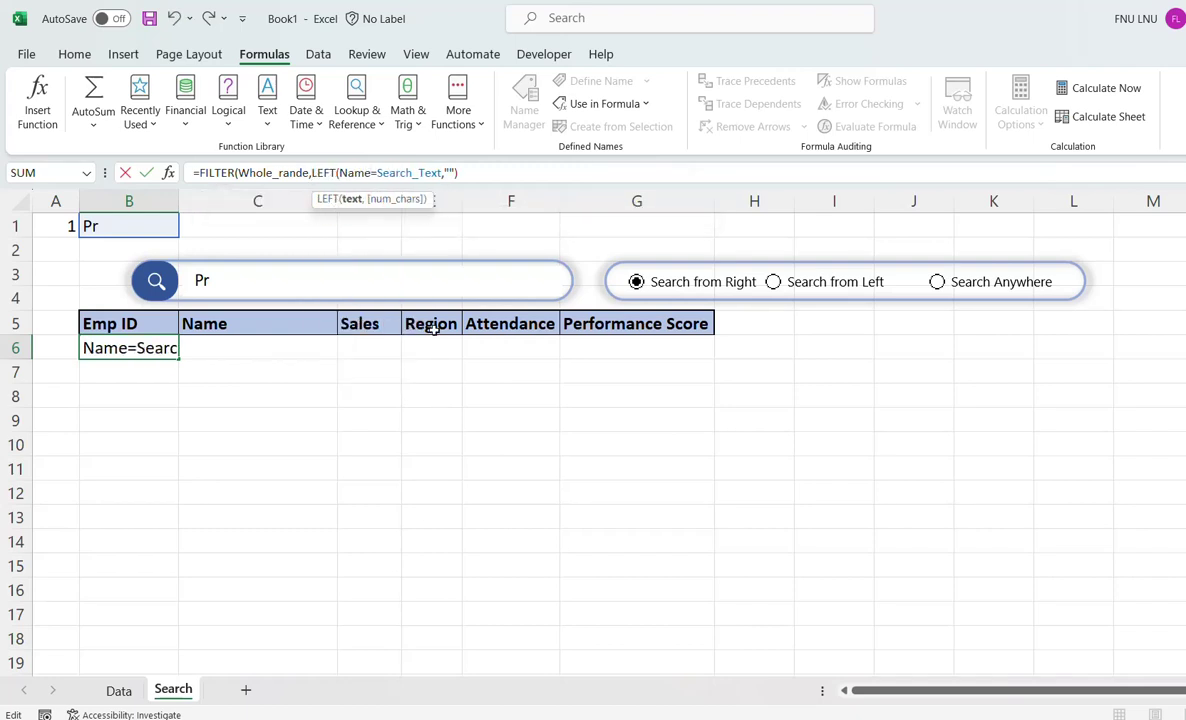
{"action": "type", "text": ",len"}
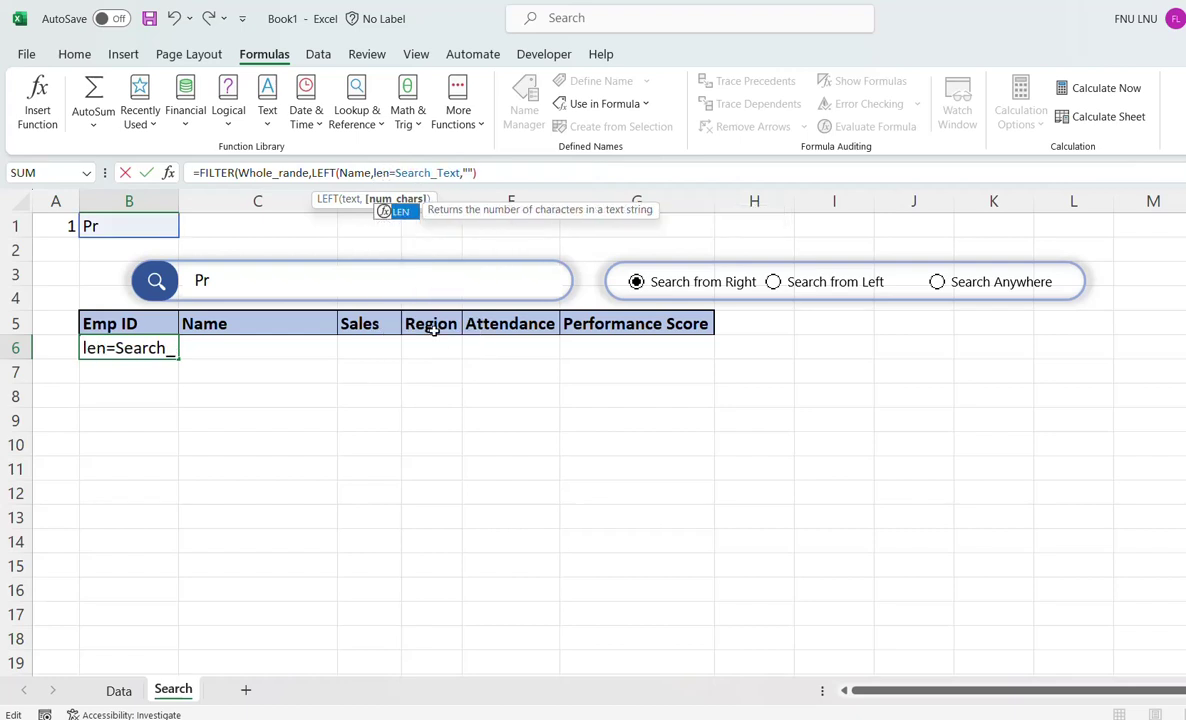
{"action": "key", "text": "Tab"}
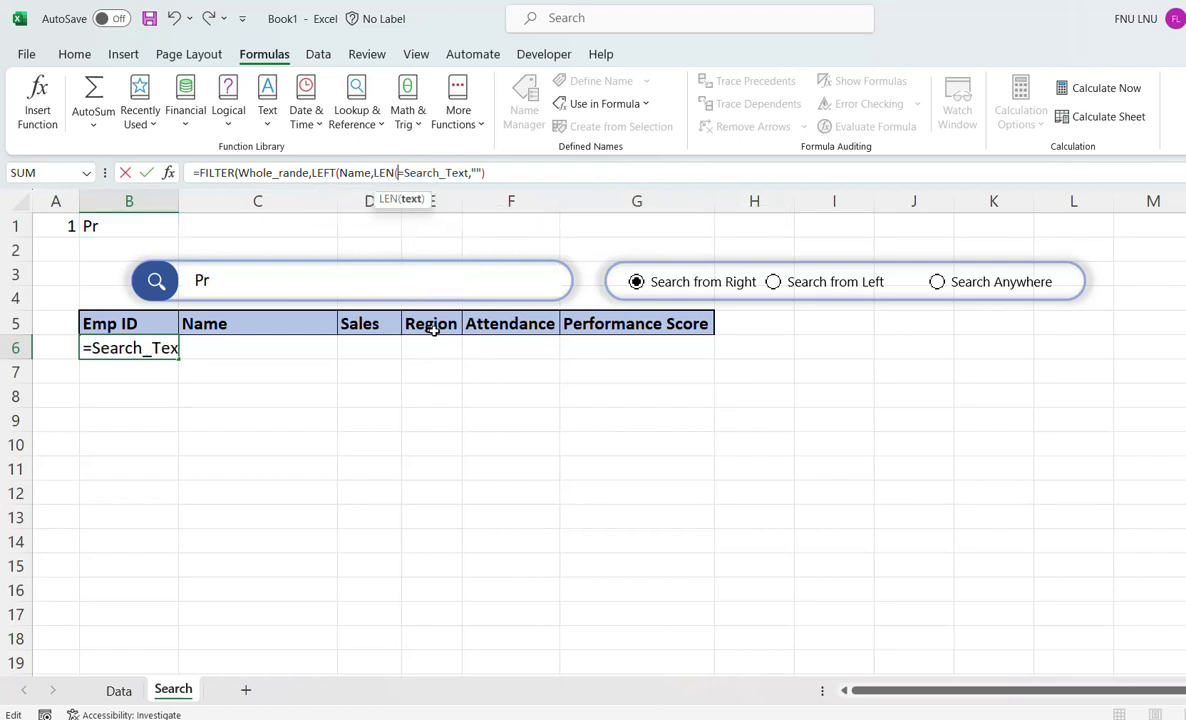
{"action": "type", "text": "sear"}
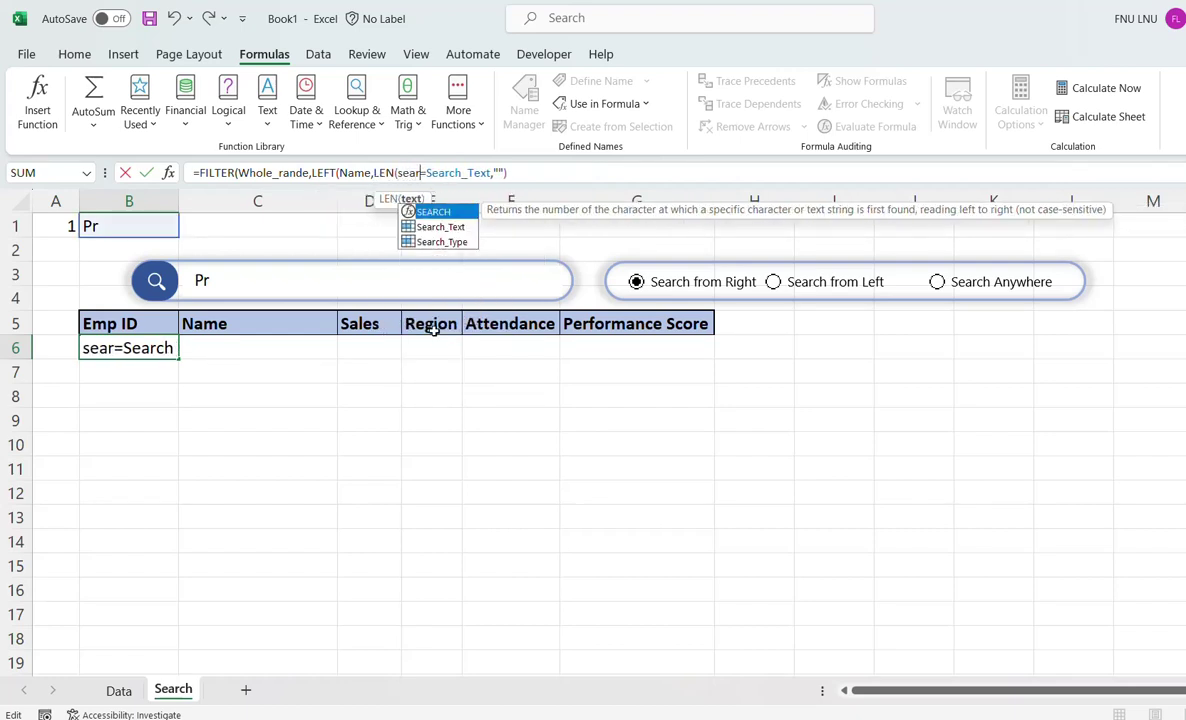
{"action": "key", "text": "Down"}
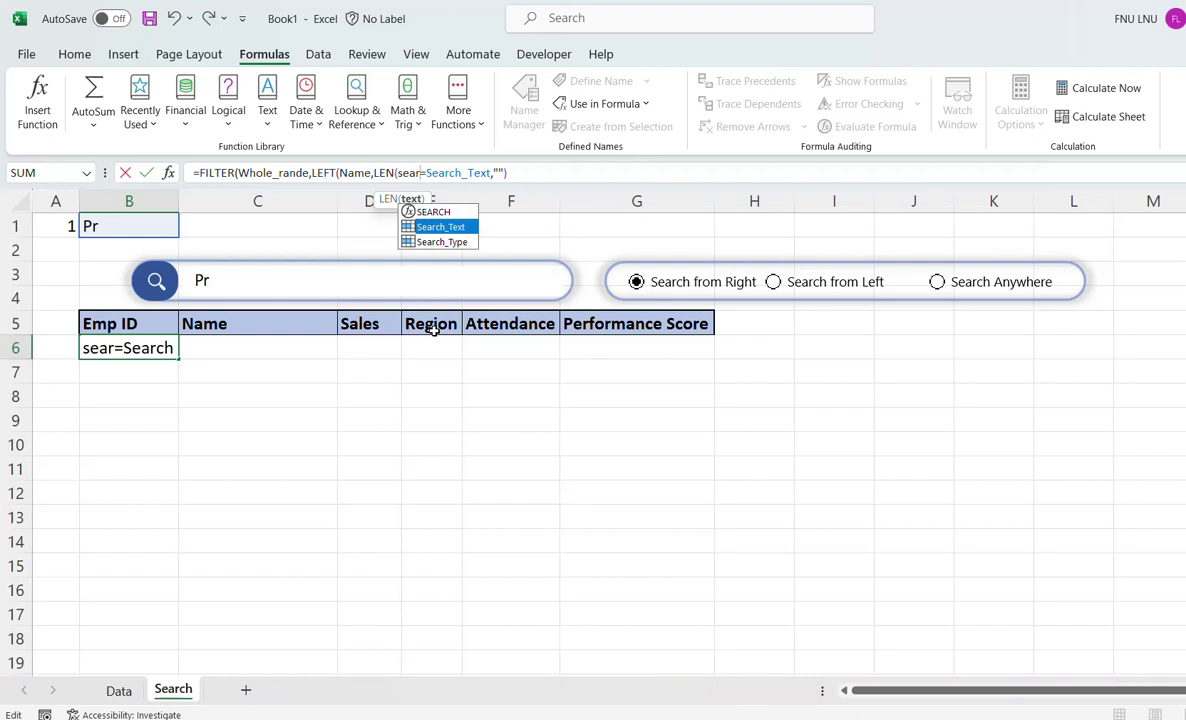
{"action": "key", "text": "Tab"}
{"action": "type", "text": "))"}
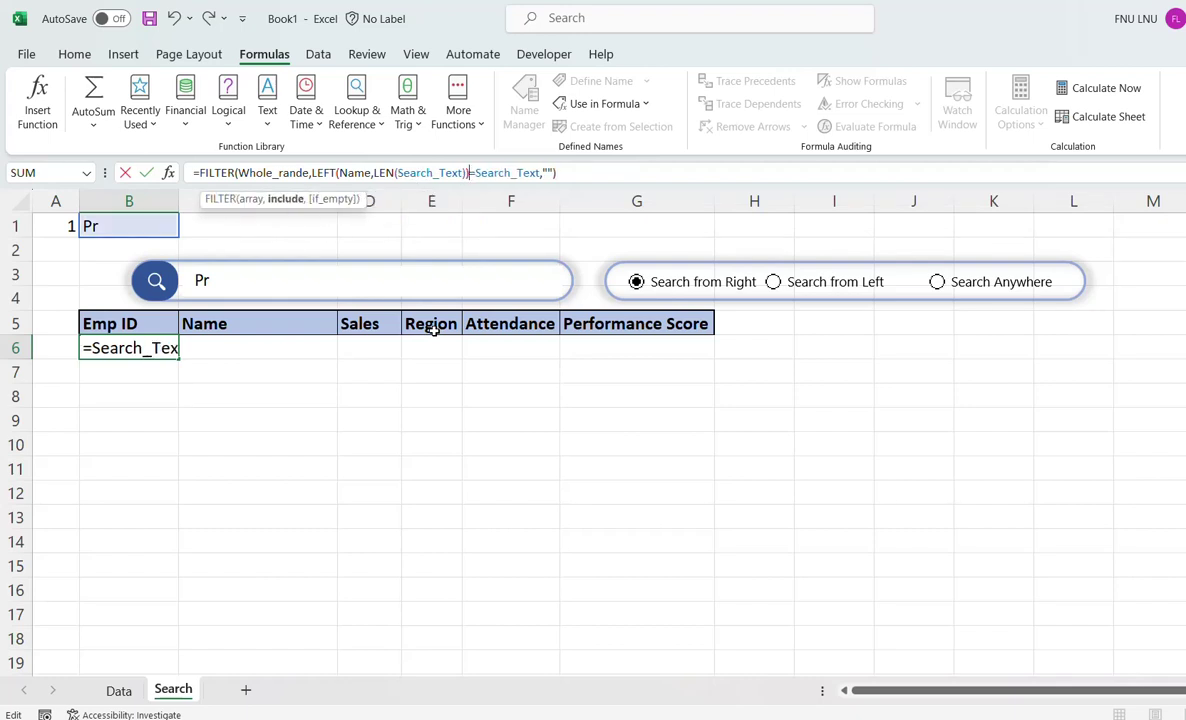
{"action": "key", "text": "Return"}
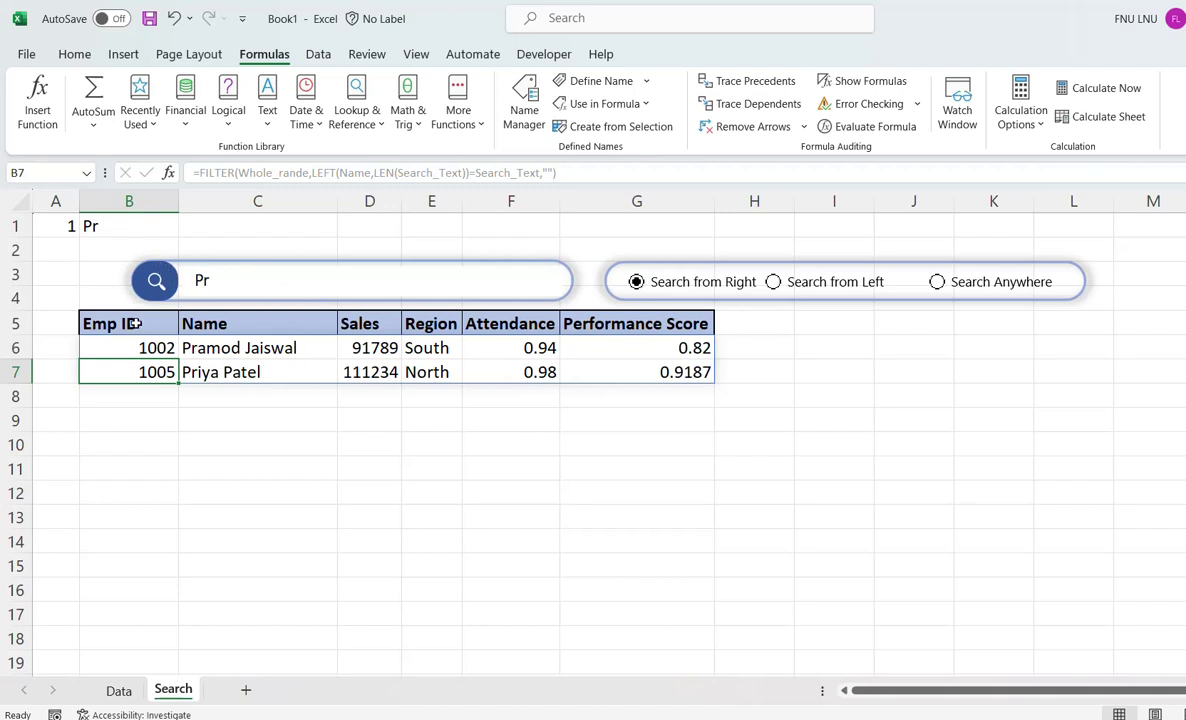
{"action": "mouse_move", "coordinate": [195, 347]}
{"action": "left_mouse_down"}
{"action": "mouse_move", "coordinate": [205, 374]}
{"action": "mouse_move", "coordinate": [152, 372]}
{"action": "left_mouse_up"}
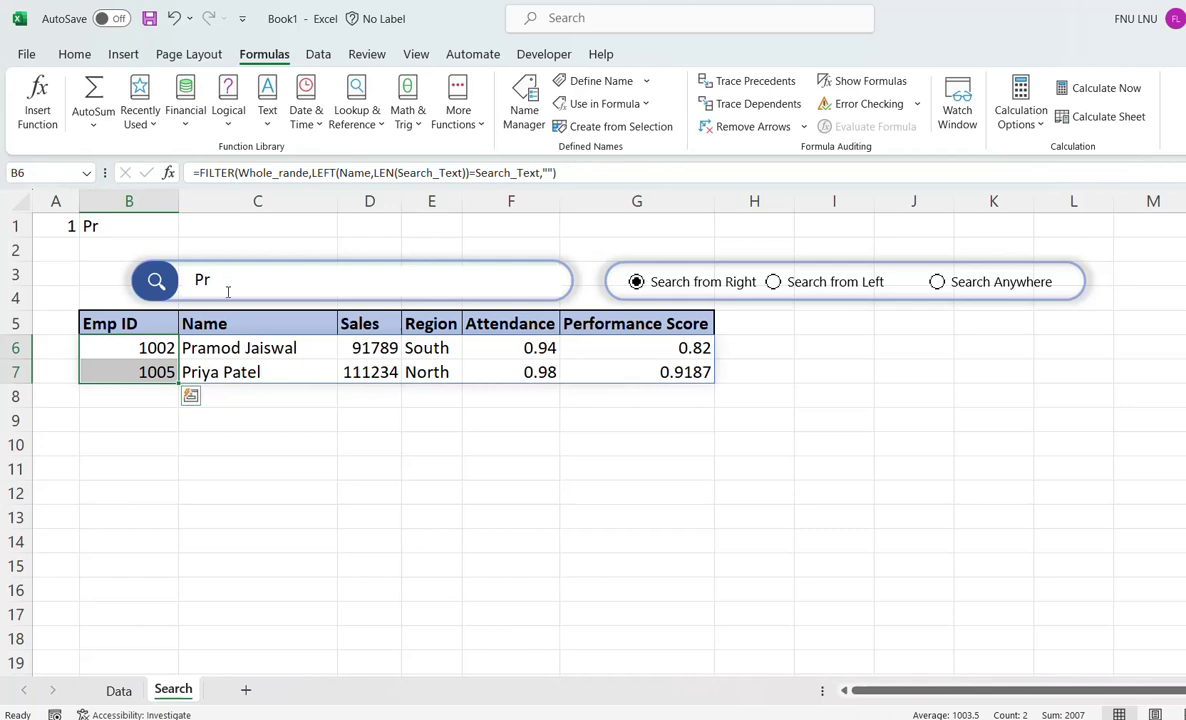
{"action": "key", "text": "BackSpace"}
{"action": "left_click", "coordinate": [281, 402]}
{"action": "left_click_drag", "start_coordinate": [232, 347], "coordinate": [255, 372]}
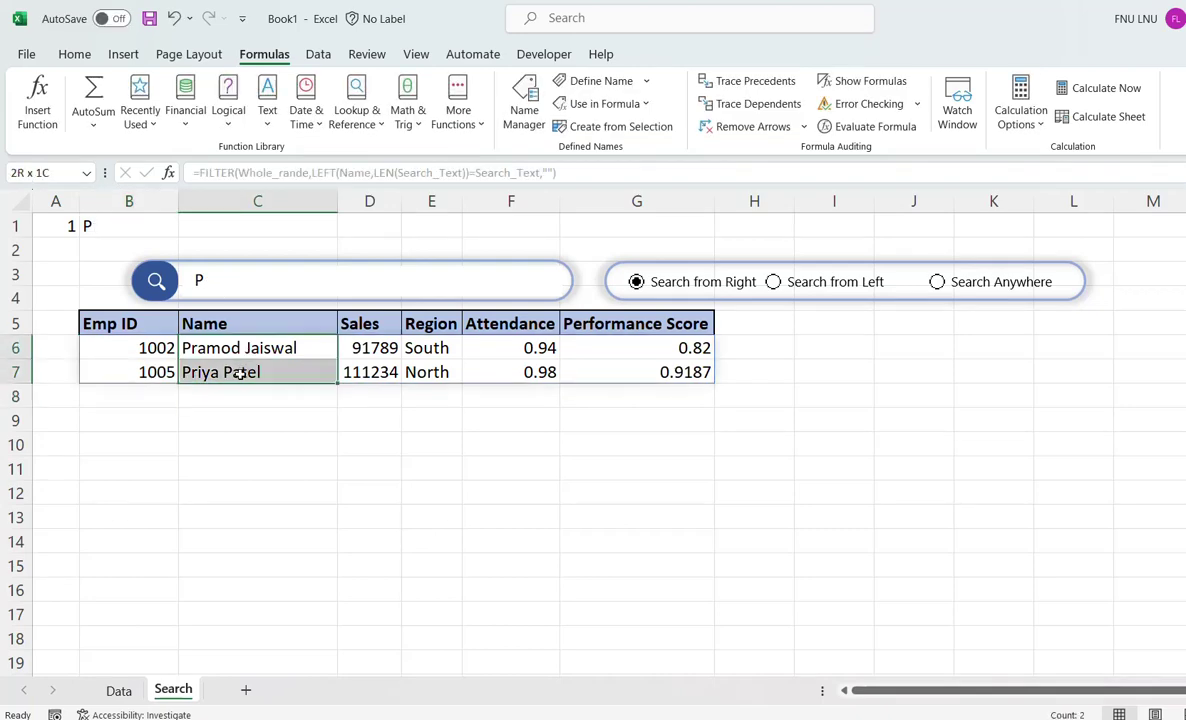
{"action": "left_click", "coordinate": [240, 298]}
{"action": "key", "text": "BackSpace"}
{"action": "type", "text": "H"}
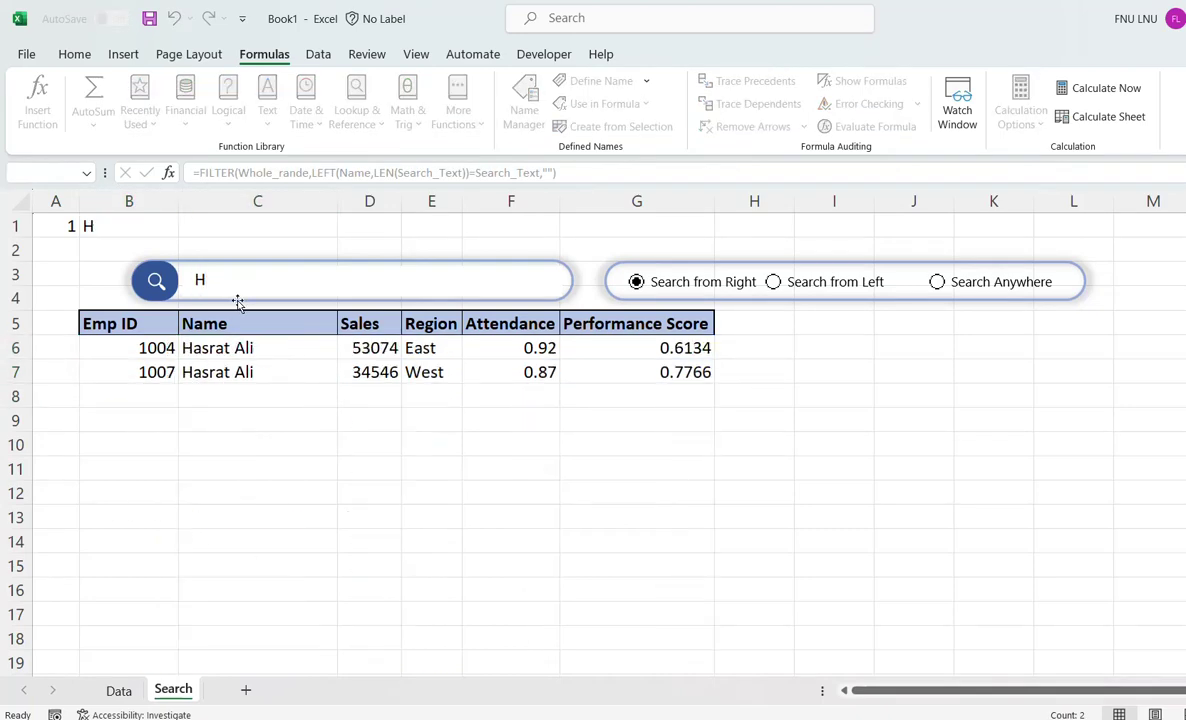
{"action": "left_click_drag", "start_coordinate": [257, 346], "coordinate": [259, 369]}
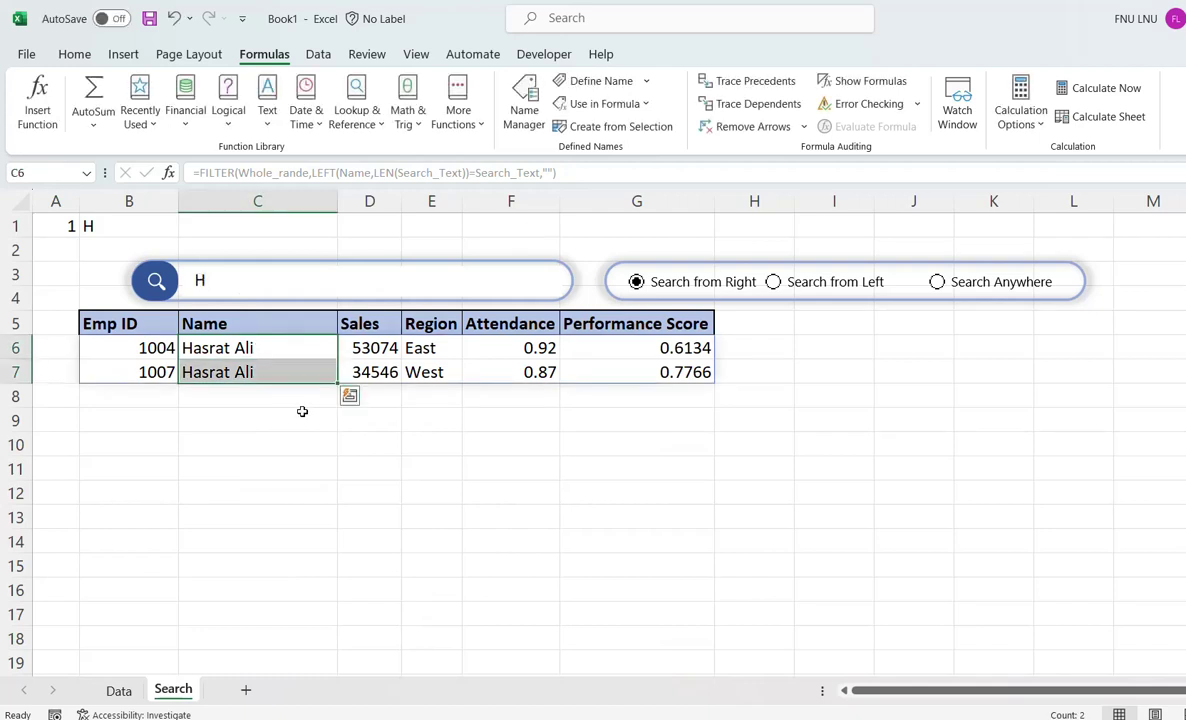
{"action": "left_click", "coordinate": [250, 415]}
{"action": "left_click", "coordinate": [137, 346]}
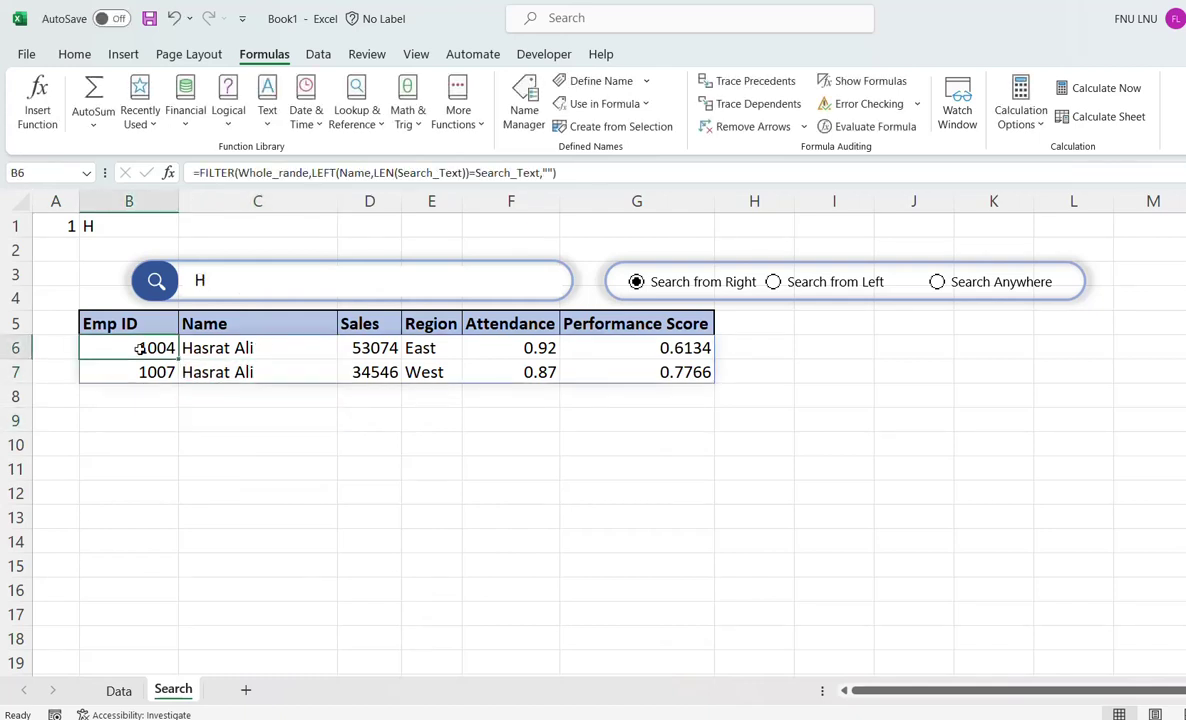
Copy the B6 filter formula and save it in Name Manager as Search_from_left
{"action": "left_click_drag", "start_coordinate": [556, 173], "coordinate": [192, 173]}
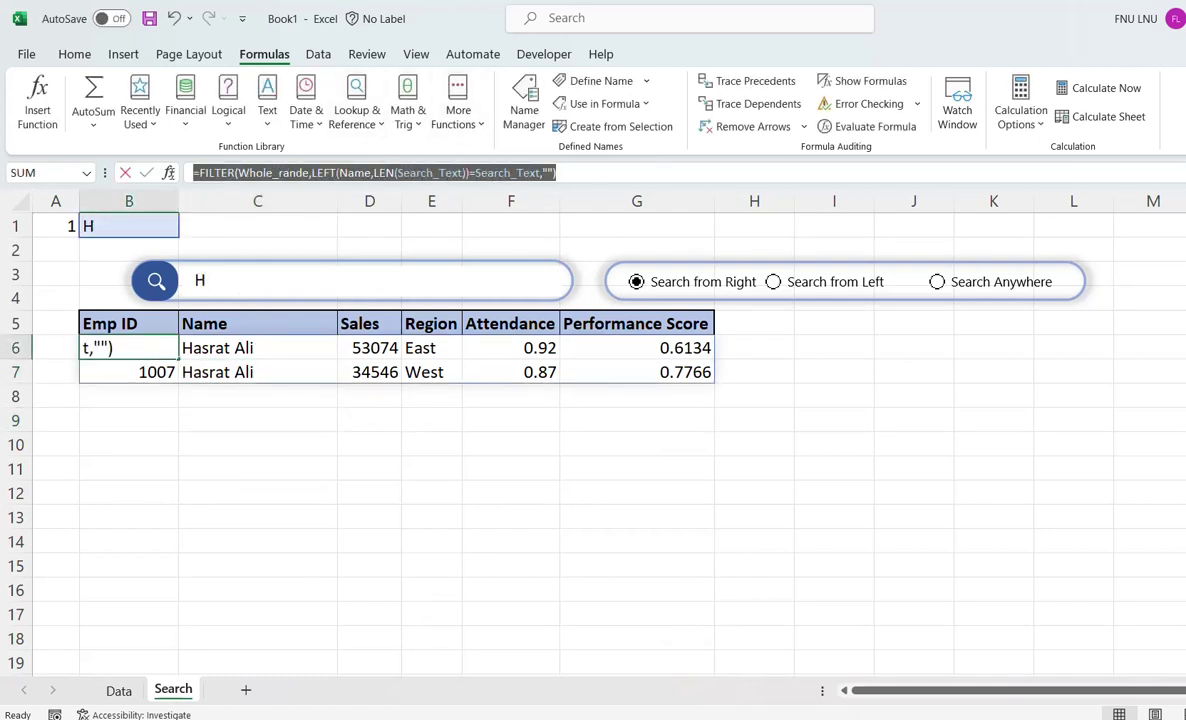
{"action": "key", "text": "Escape"}
{"action": "left_click", "coordinate": [524, 110]}
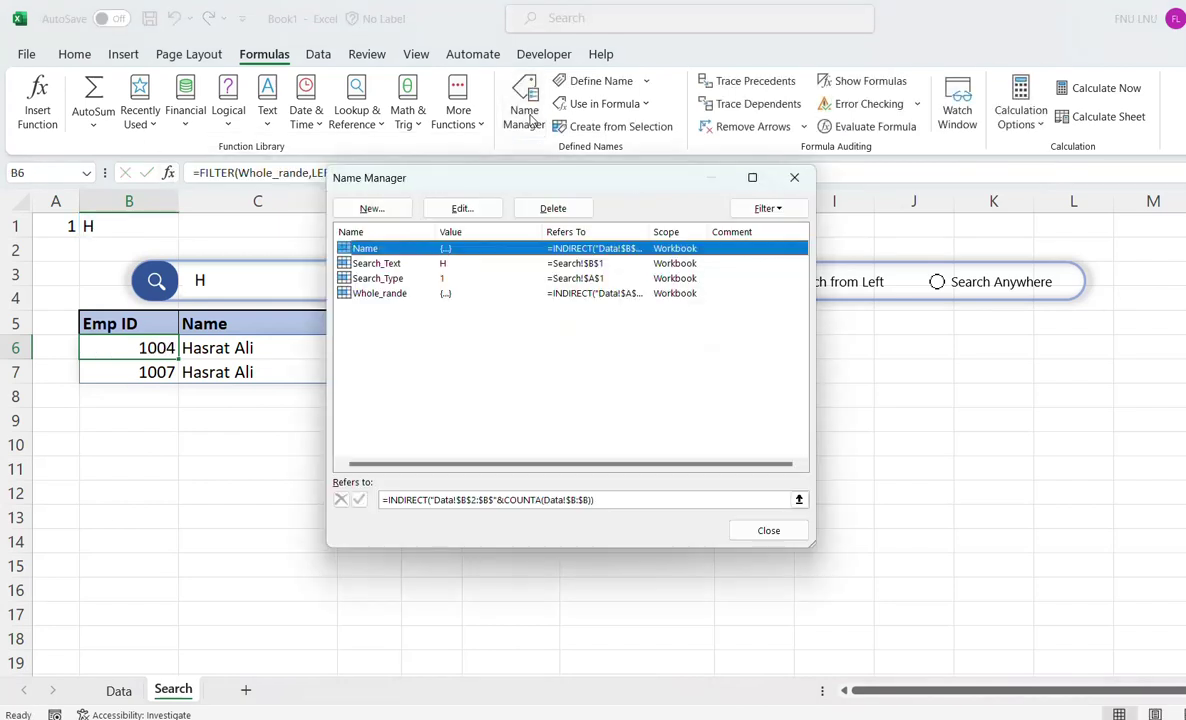
{"action": "left_click", "coordinate": [388, 213]}
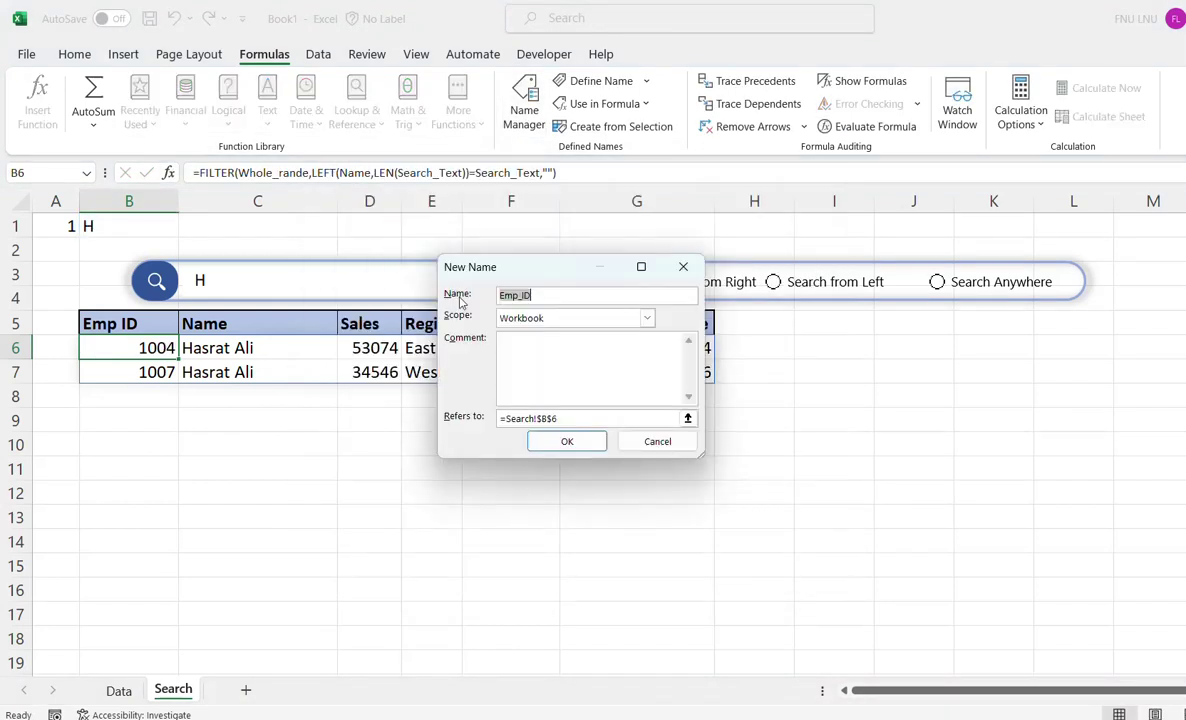
{"action": "type", "text": "Sea"}
{"action": "type", "text": "left"}
{"action": "key", "text": "Tab"}
{"action": "key", "text": "Tab"}
{"action": "key", "text": "ctrl+v"}
{"action": "left_click", "coordinate": [567, 441]}
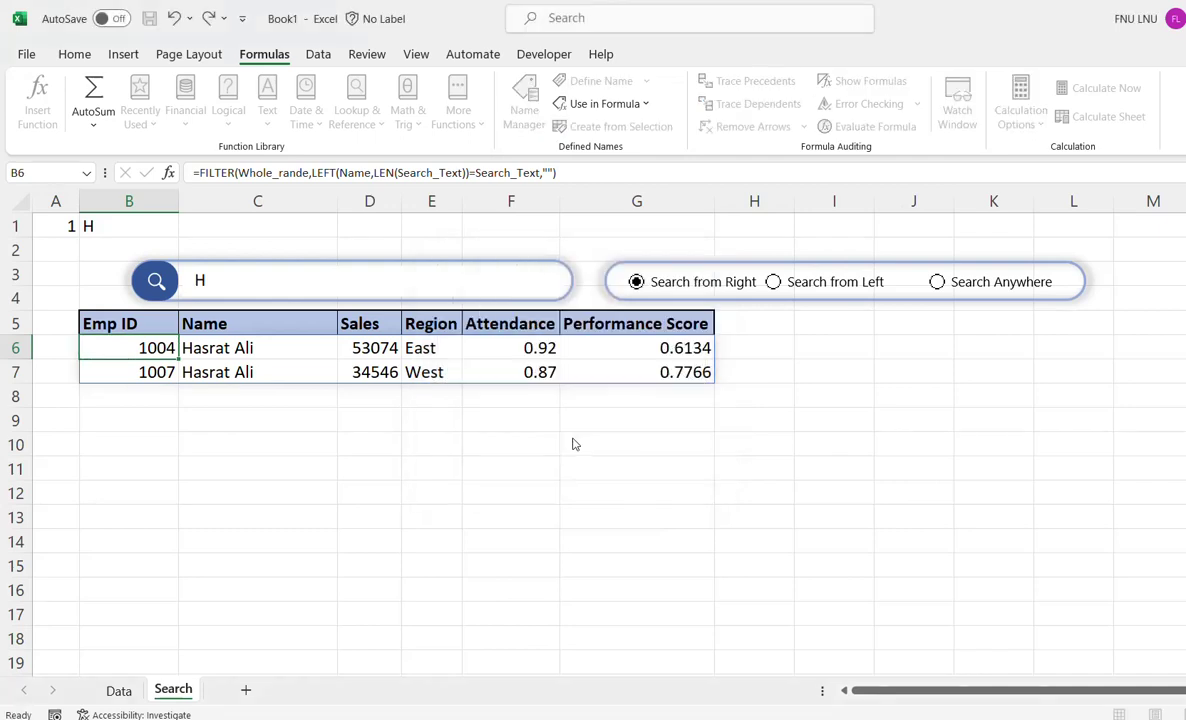
Add a Search_from_right name using the same formula with LEFT replaced by RIGHT
{"action": "left_click_drag", "start_coordinate": [746, 500], "coordinate": [350, 500]}
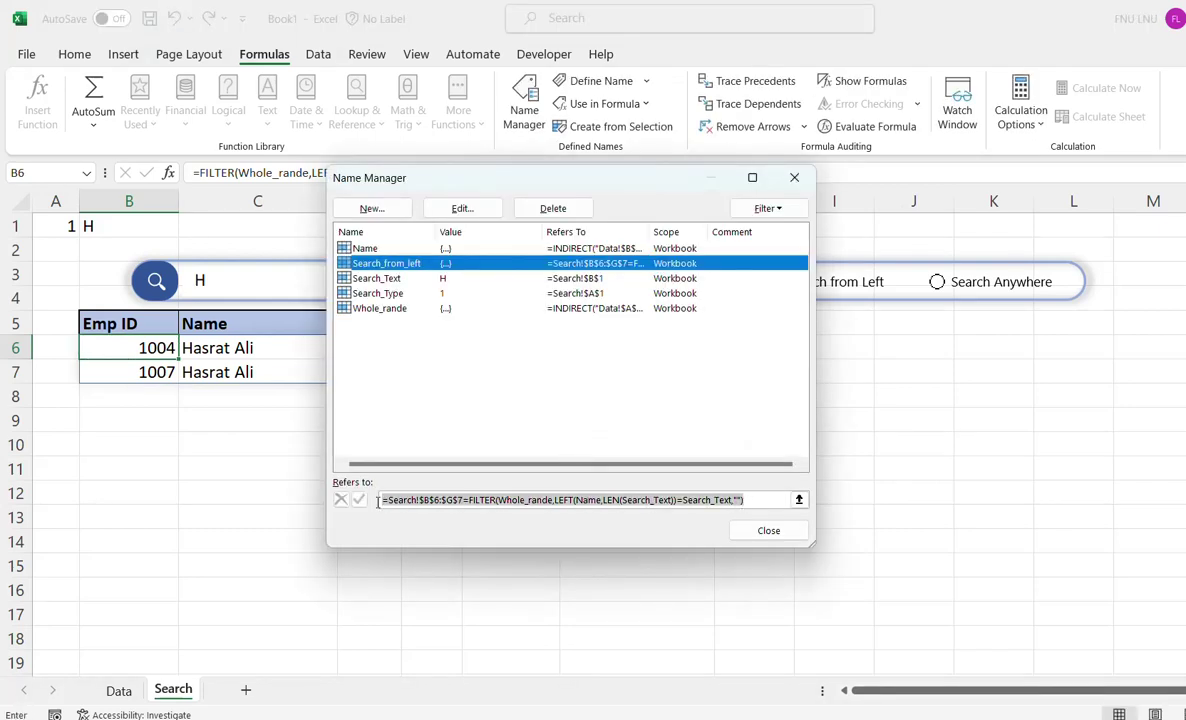
{"action": "left_click", "coordinate": [372, 208]}
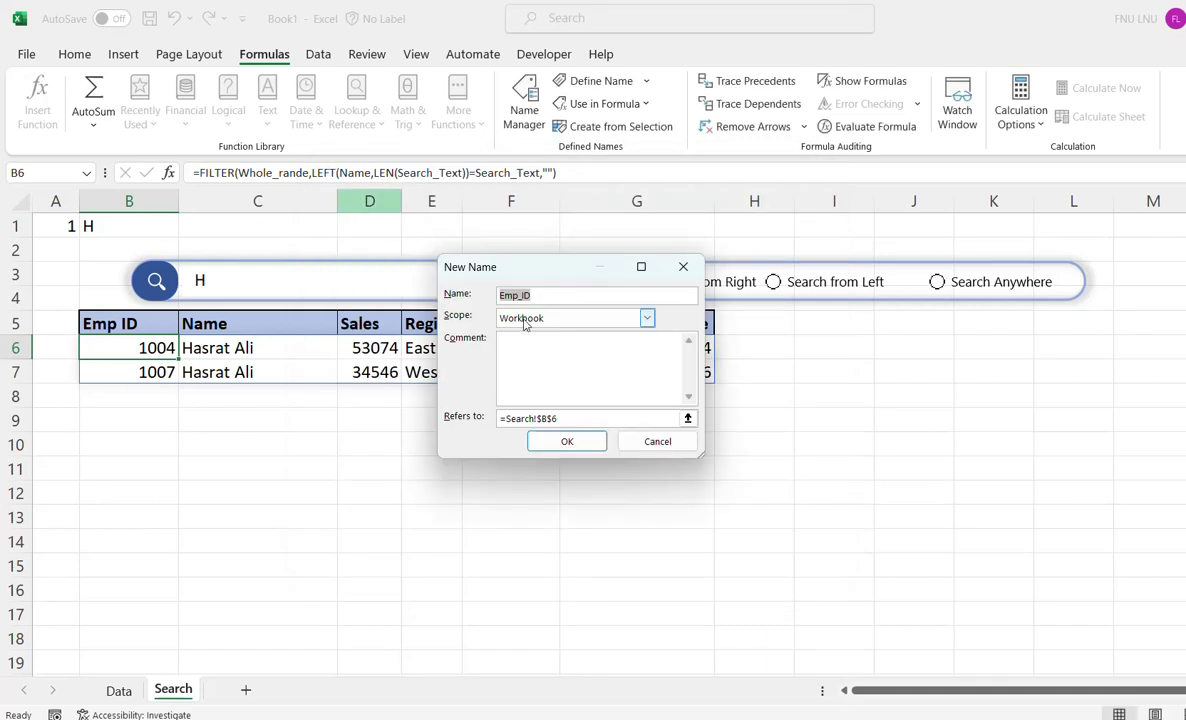
{"action": "type", "text": "Search_"}
{"action": "type", "text": "from_right"}
{"action": "left_click", "coordinate": [558, 417]}
{"action": "key", "text": "ctrl+v"}
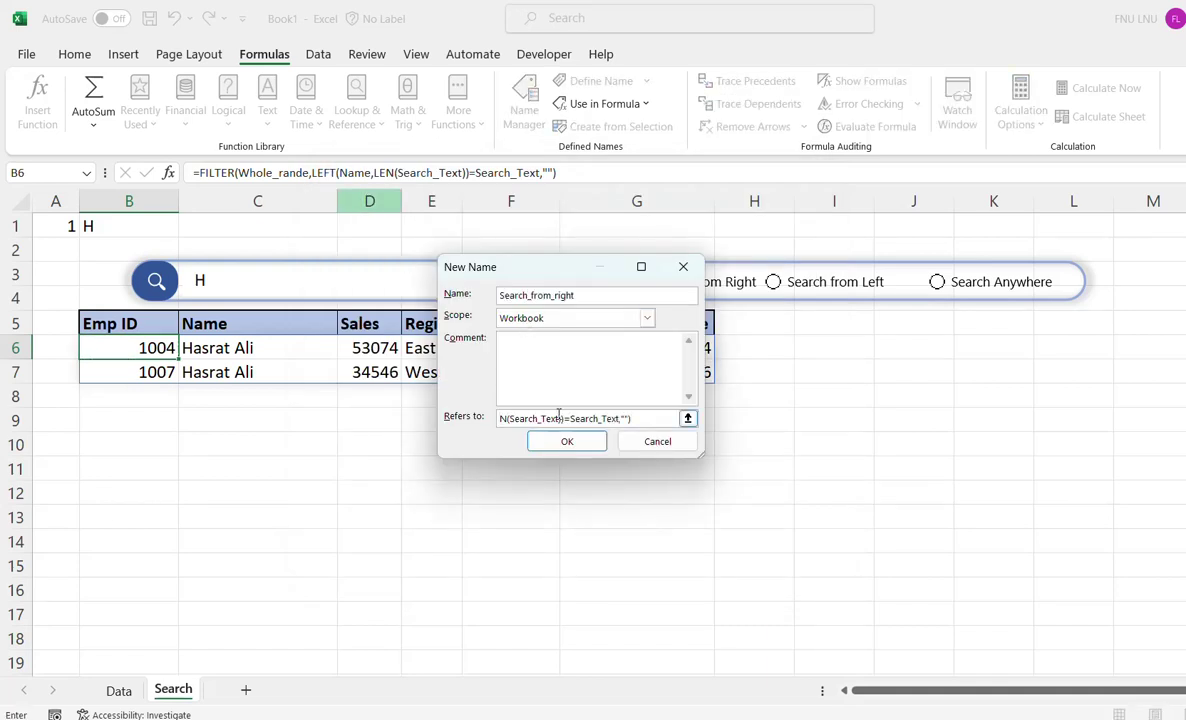
{"action": "key", "text": "shift+Home"}
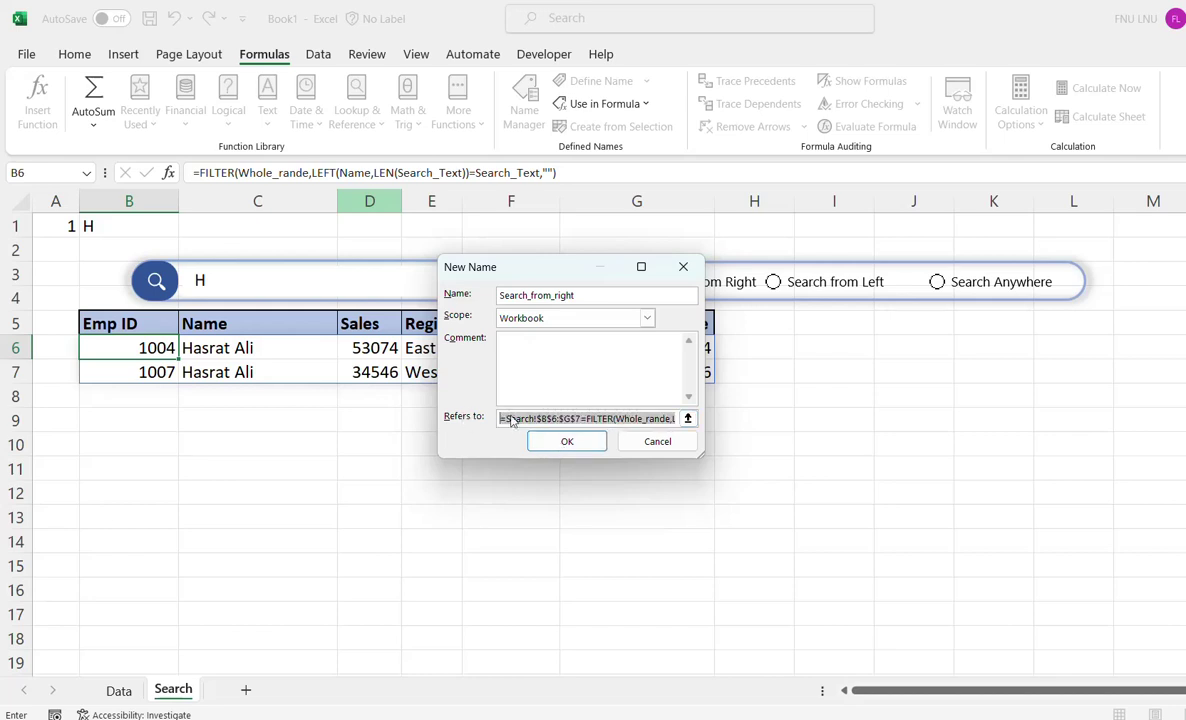
{"action": "left_click", "coordinate": [604, 418]}
{"action": "left_click_drag", "start_coordinate": [604, 418], "coordinate": [686, 418]}
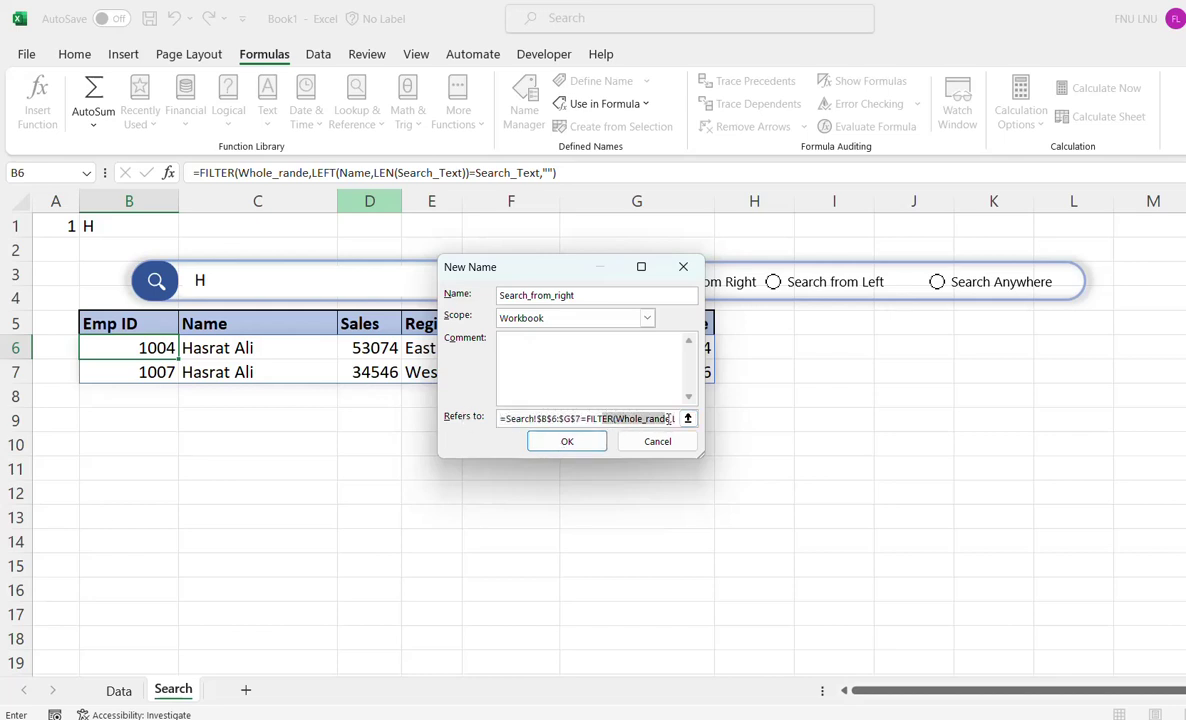
{"action": "left_click", "coordinate": [505, 418]}
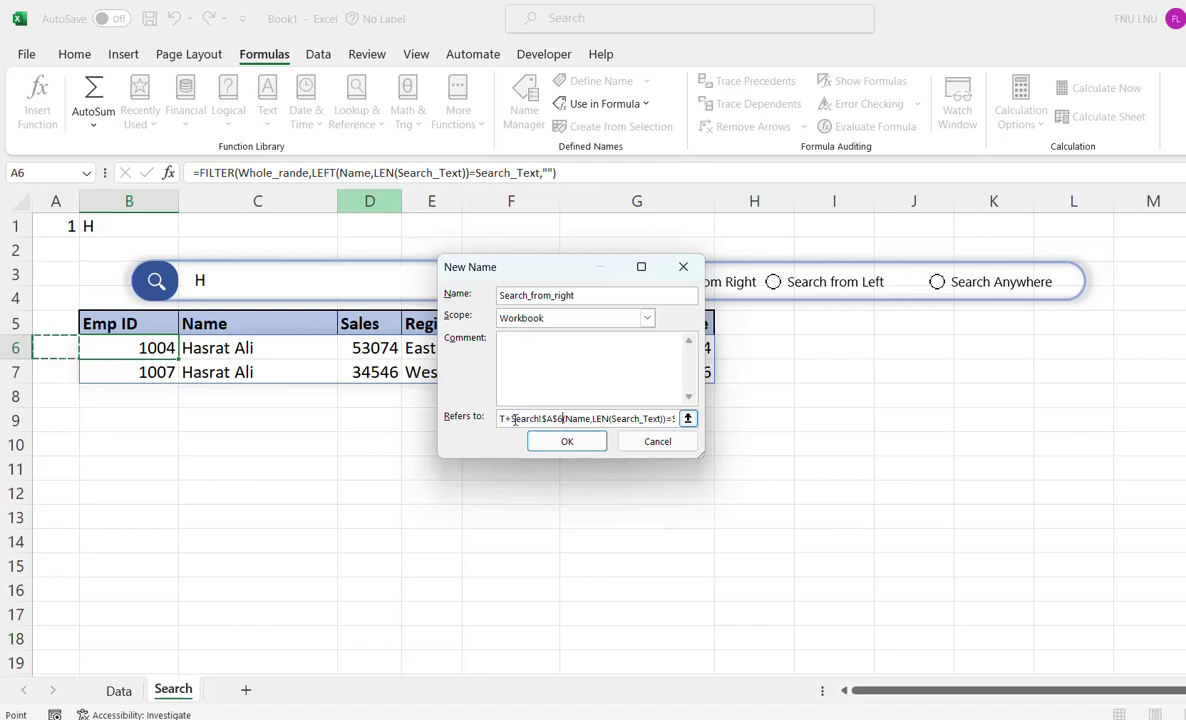
{"action": "key", "text": "BackSpace"}
{"action": "key", "text": "BackSpace"}
{"action": "key", "text": "BackSpace"}
{"action": "type", "text": "RIGHT("}
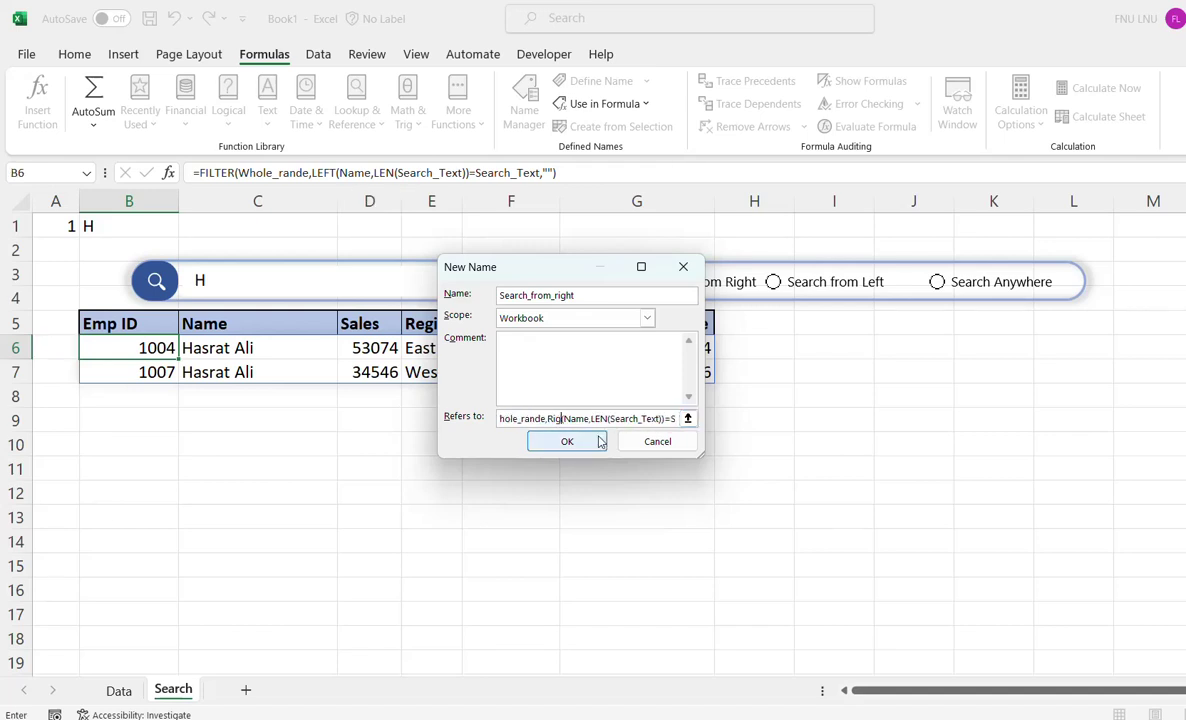
{"action": "left_click", "coordinate": [598, 441]}
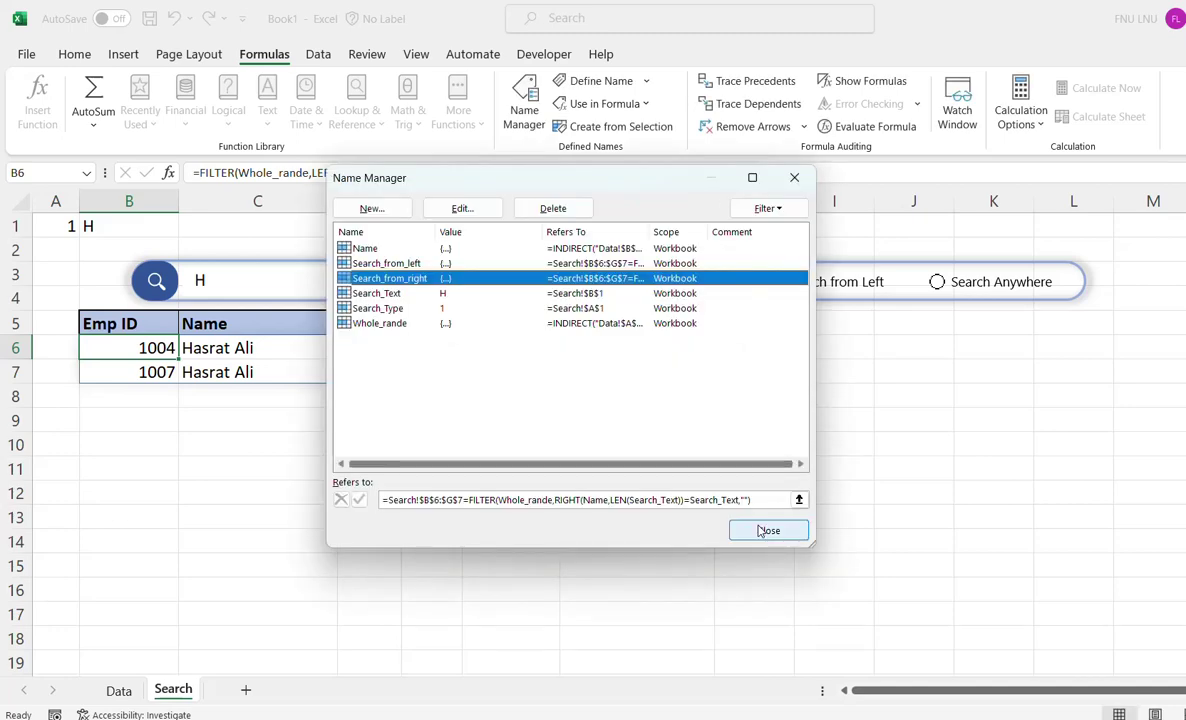
{"action": "left_click", "coordinate": [768, 530]}
{"action": "left_click", "coordinate": [119, 690]}
{"action": "left_click", "coordinate": [171, 684]}
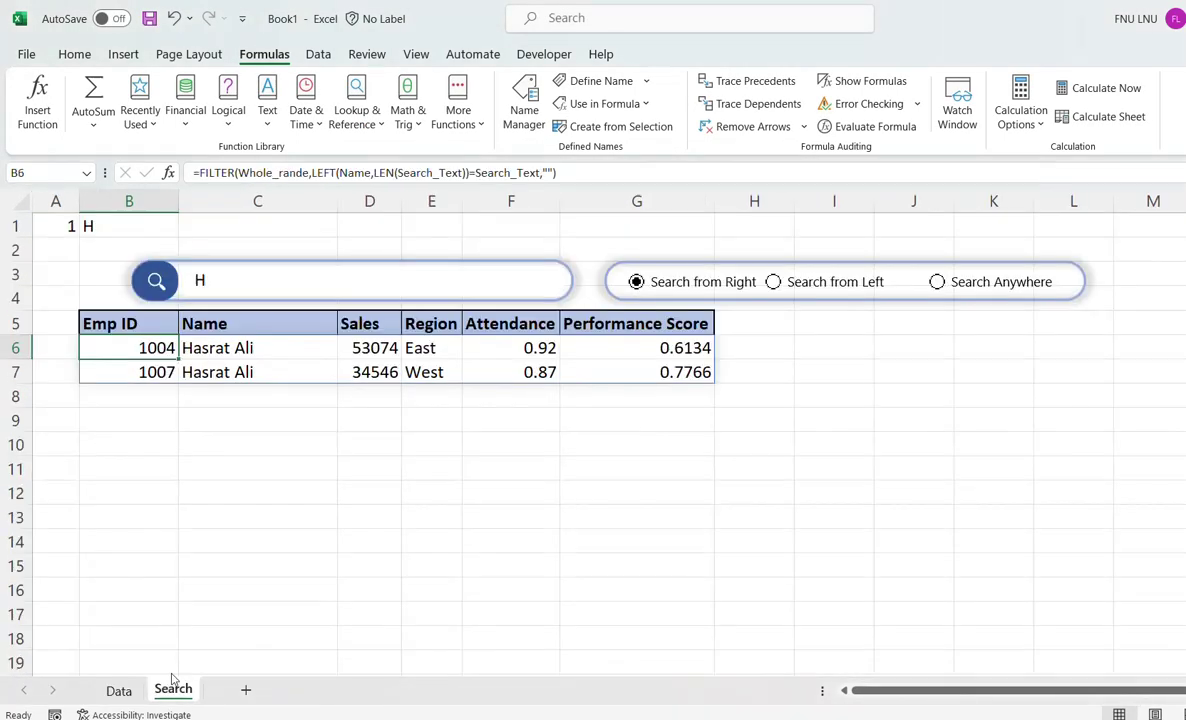
Change the search term to A and replace B6 with the Search_from_left named formula
{"action": "left_click", "coordinate": [224, 286]}
{"action": "key", "text": "BackSpace"}
{"action": "type", "text": "A"}
{"action": "left_click", "coordinate": [143, 355]}
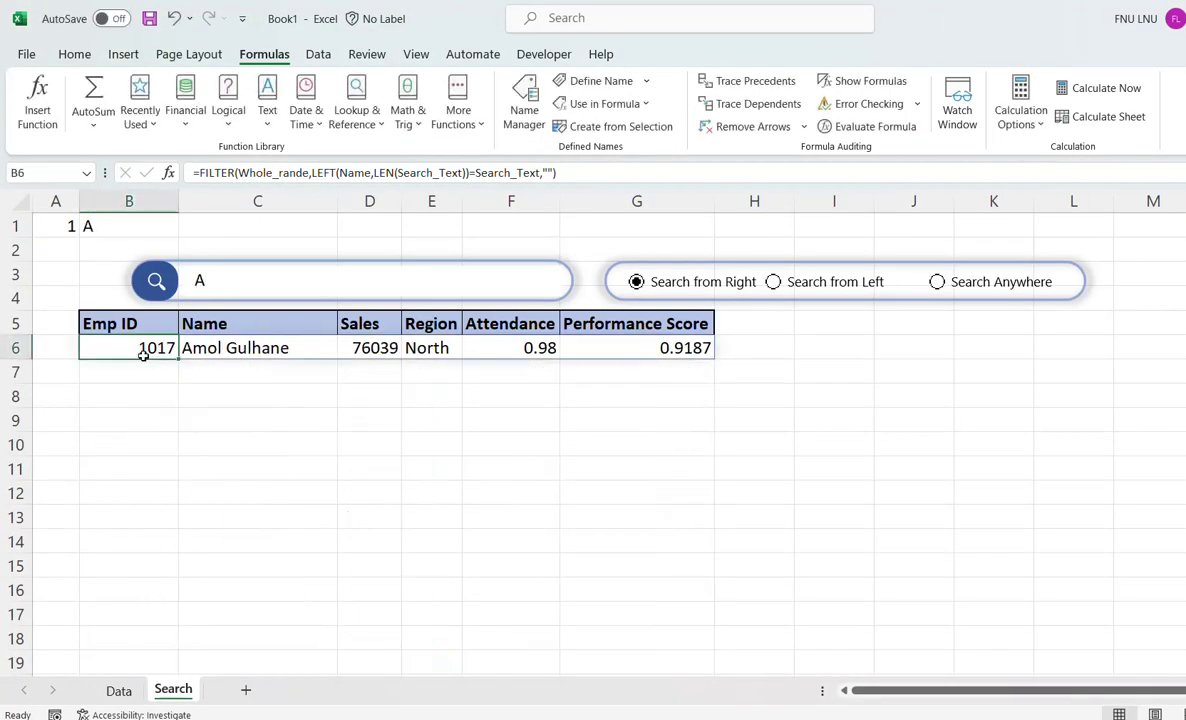
{"action": "key", "text": "Delete"}
{"action": "type", "text": "=searc"}
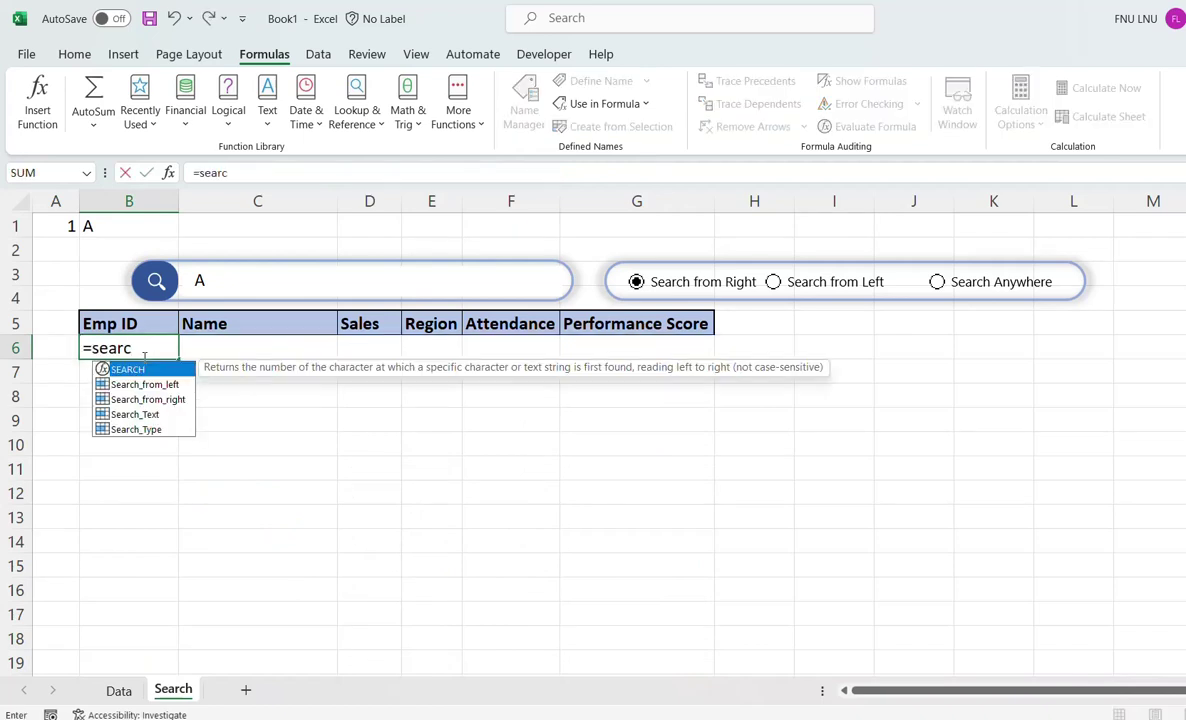
{"action": "key", "text": "Down"}
{"action": "key", "text": "Tab"}
{"action": "key", "text": "Return"}
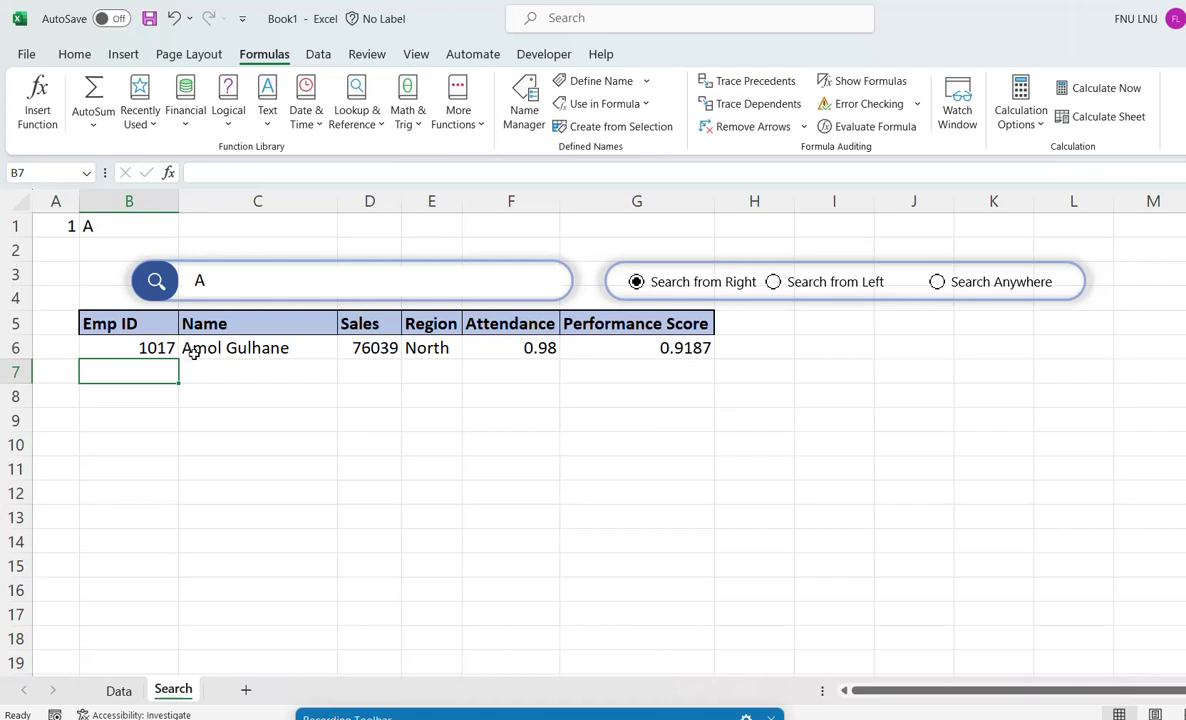
Replace B6 with =Search_from_right, returning only employee 1011 whose name ends in A
{"action": "left_click", "coordinate": [166, 351]}
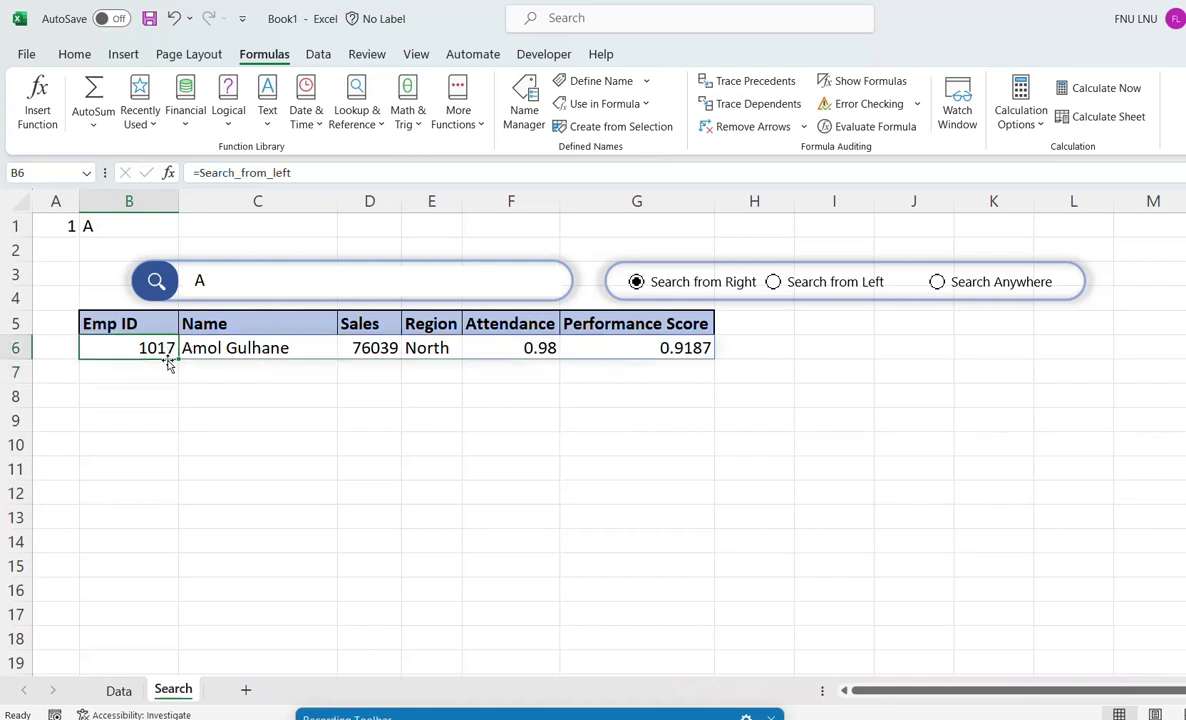
{"action": "key", "text": "Delete"}
{"action": "type", "text": "="}
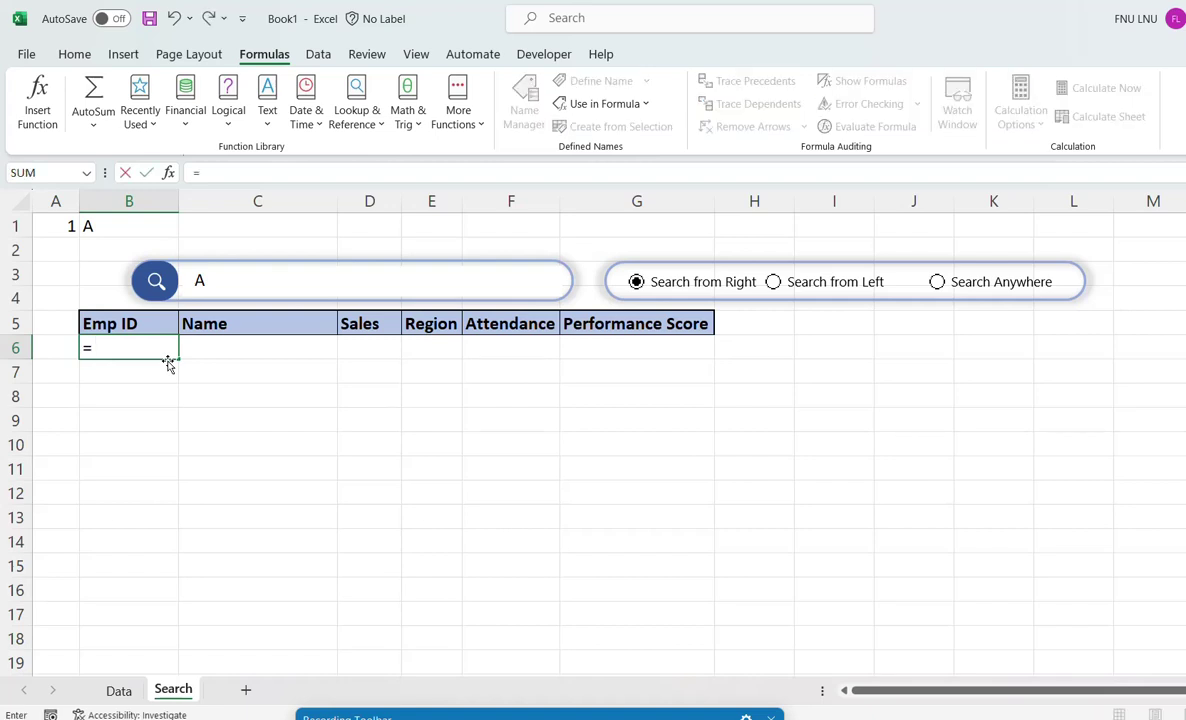
{"action": "type", "text": "searc"}
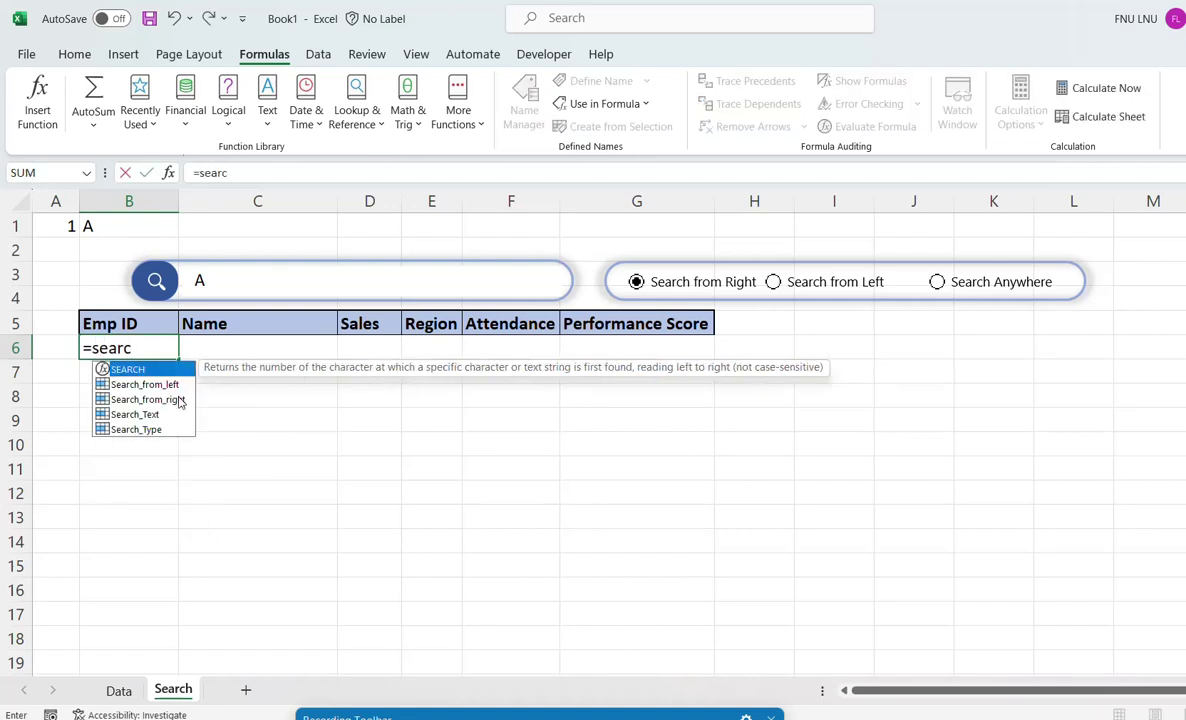
{"action": "double_click", "coordinate": [170, 399]}
{"action": "key", "text": "Return"}
{"action": "key", "text": "Up"}
{"action": "key", "text": "Right"}
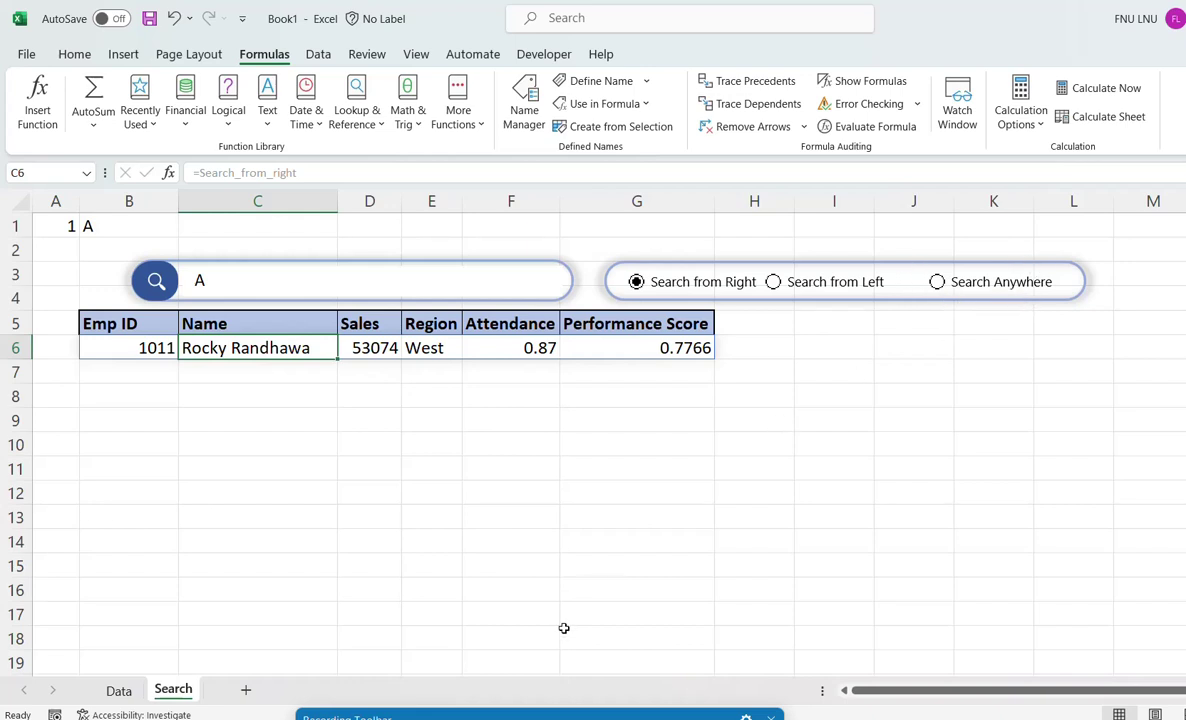
{"action": "left_click", "coordinate": [117, 345]}
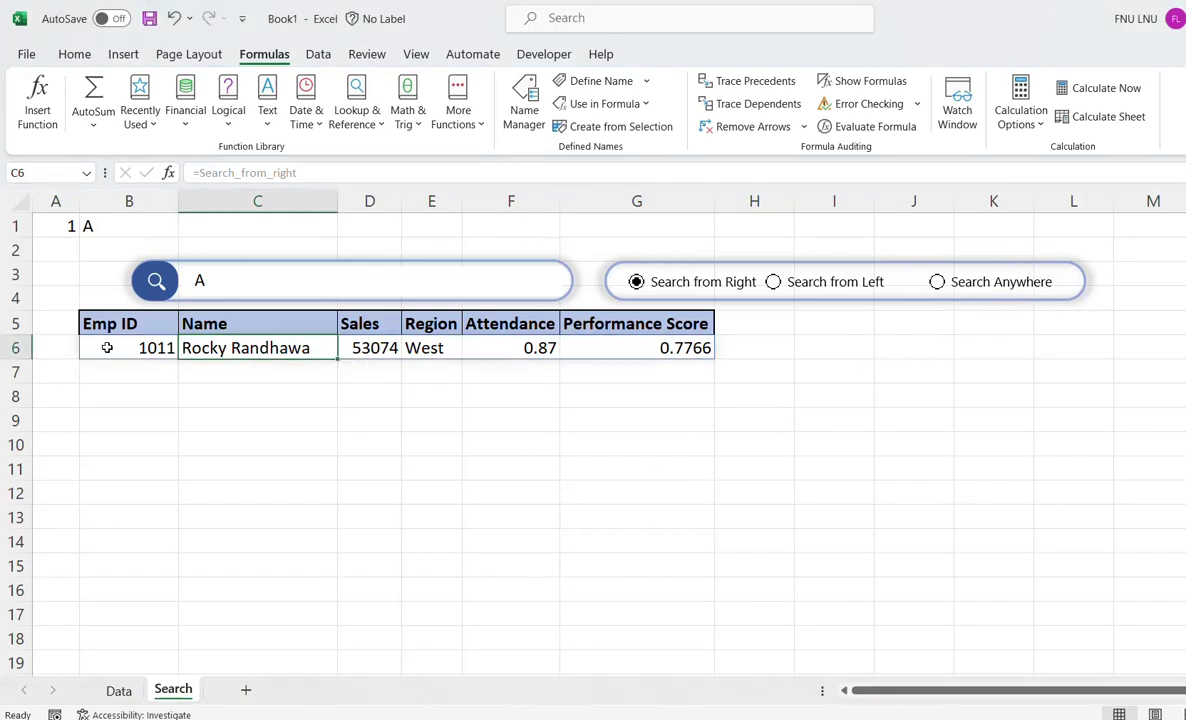
Enter =FILTER(Whole_rande,NOT(ISERROR(SEARCH(Search_Text,Name))),"") in B6
{"action": "key", "text": "Delete"}
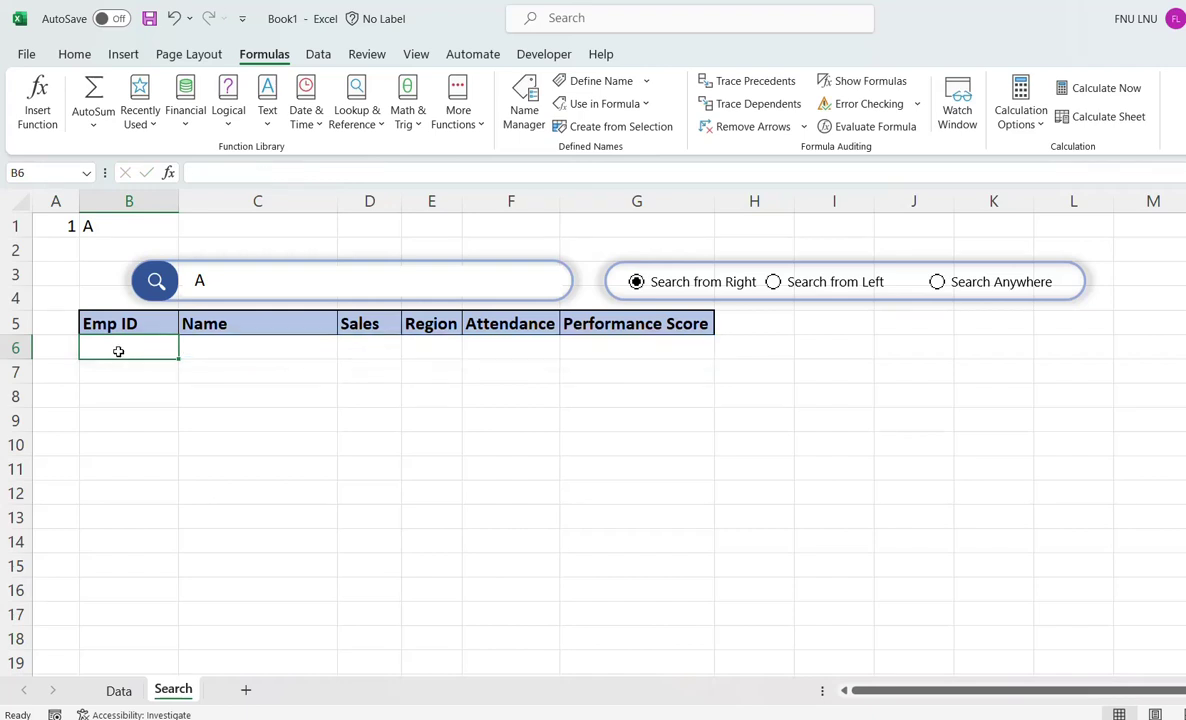
{"action": "double_click", "coordinate": [118, 351]}
{"action": "type", "text": "=f"}
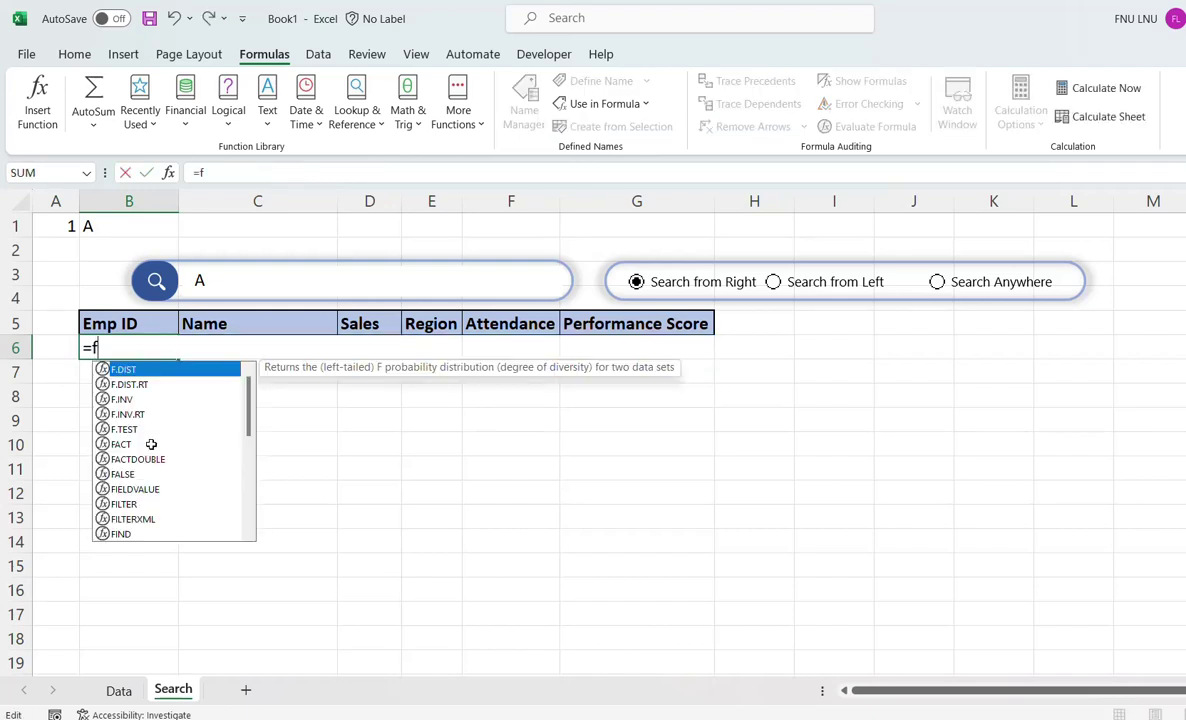
{"action": "type", "text": "ilter"}
{"action": "key", "text": "Tab"}
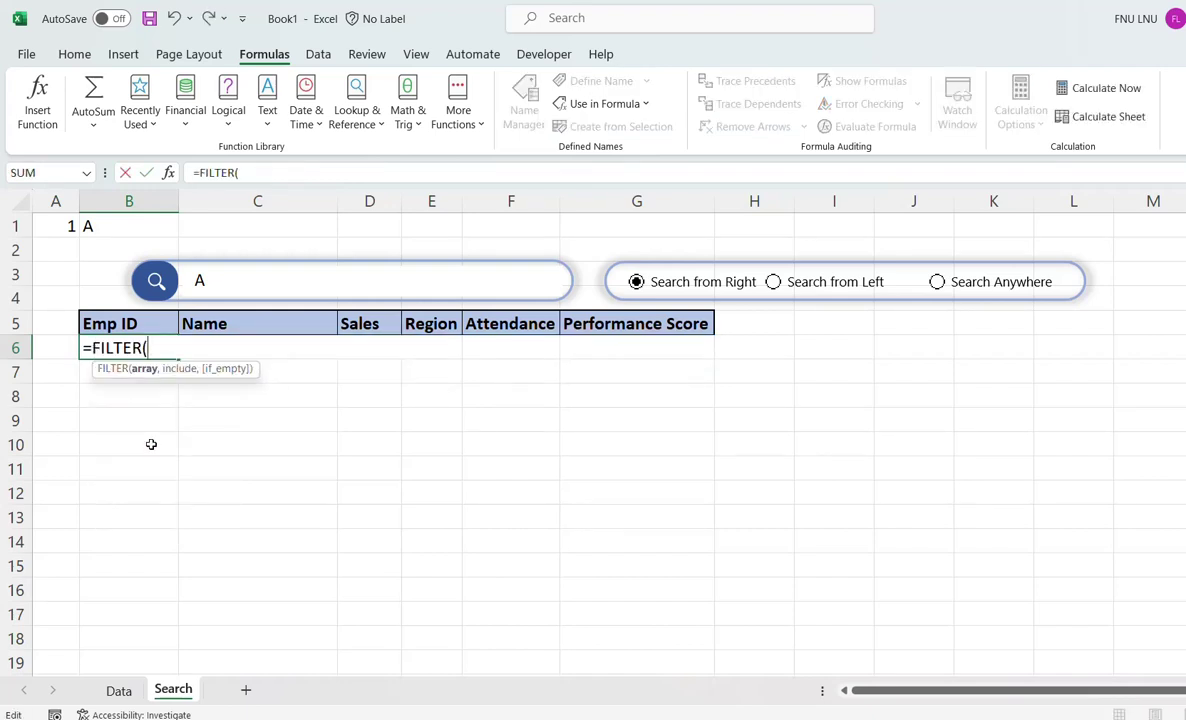
{"action": "type", "text": "whole_"}
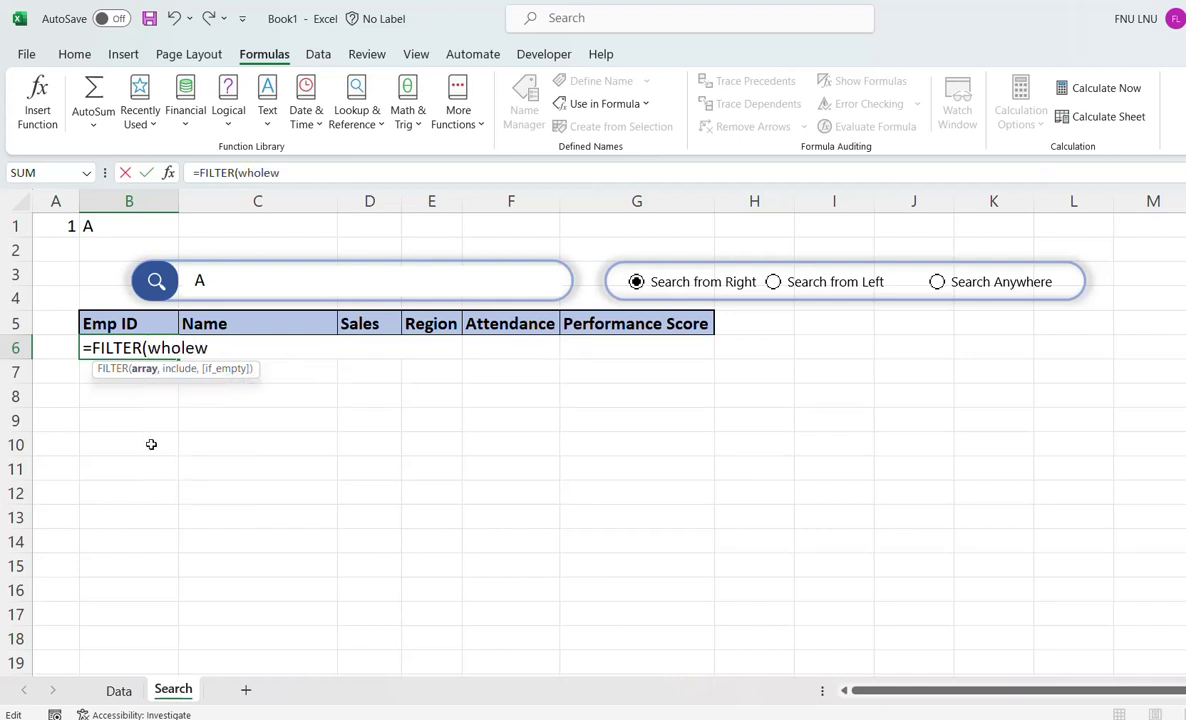
{"action": "key", "text": "Tab"}
{"action": "type", "text": ",not"}
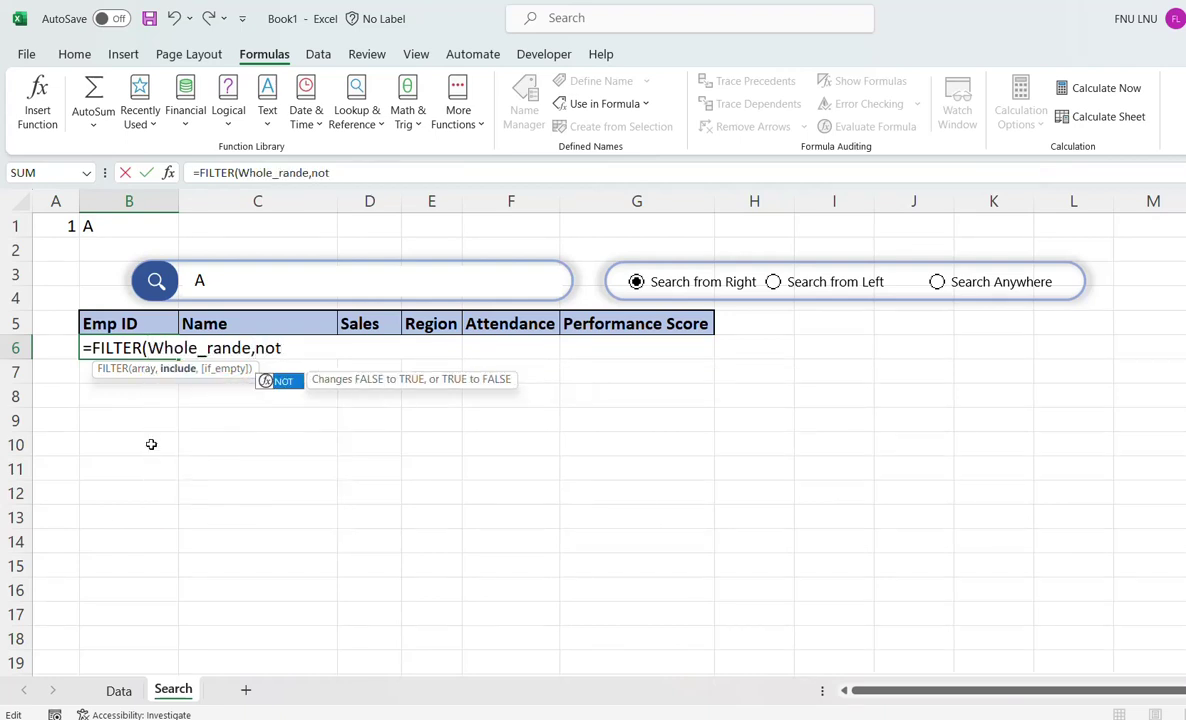
{"action": "key", "text": "Tab"}
{"action": "type", "text": "is"}
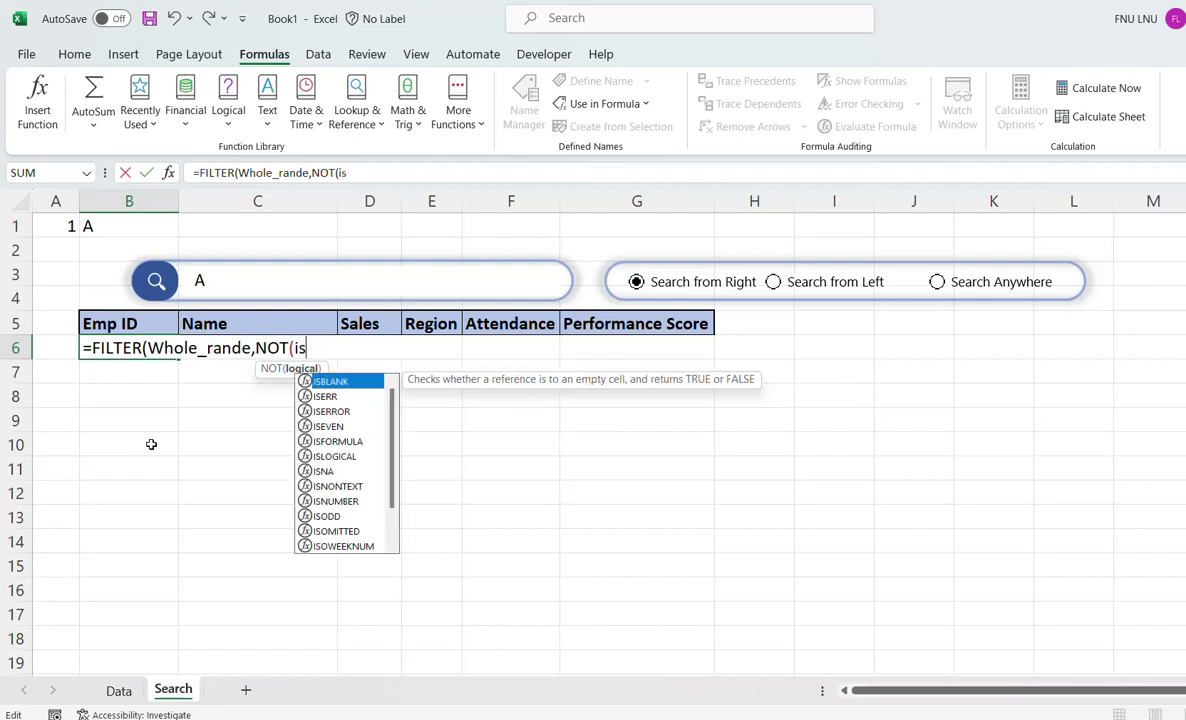
{"action": "type", "text": "erro"}
{"action": "key", "text": "Tab"}
{"action": "type", "text": "se"}
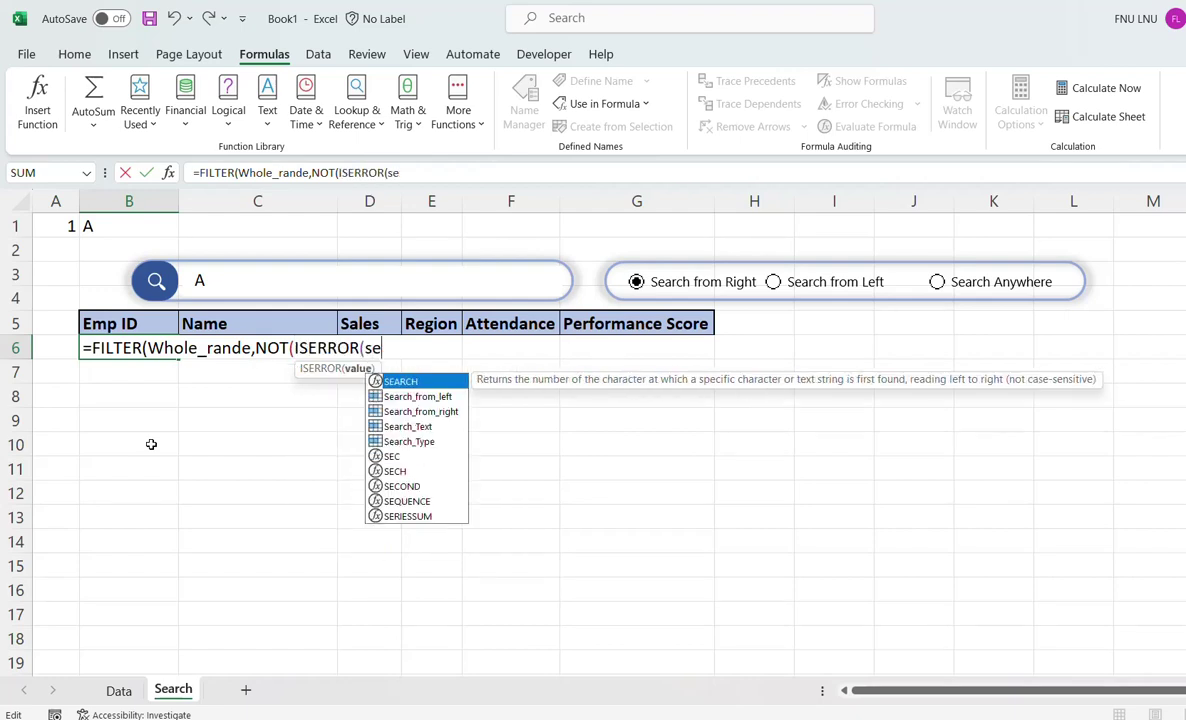
{"action": "type", "text": "arch"}
{"action": "key", "text": "Tab"}
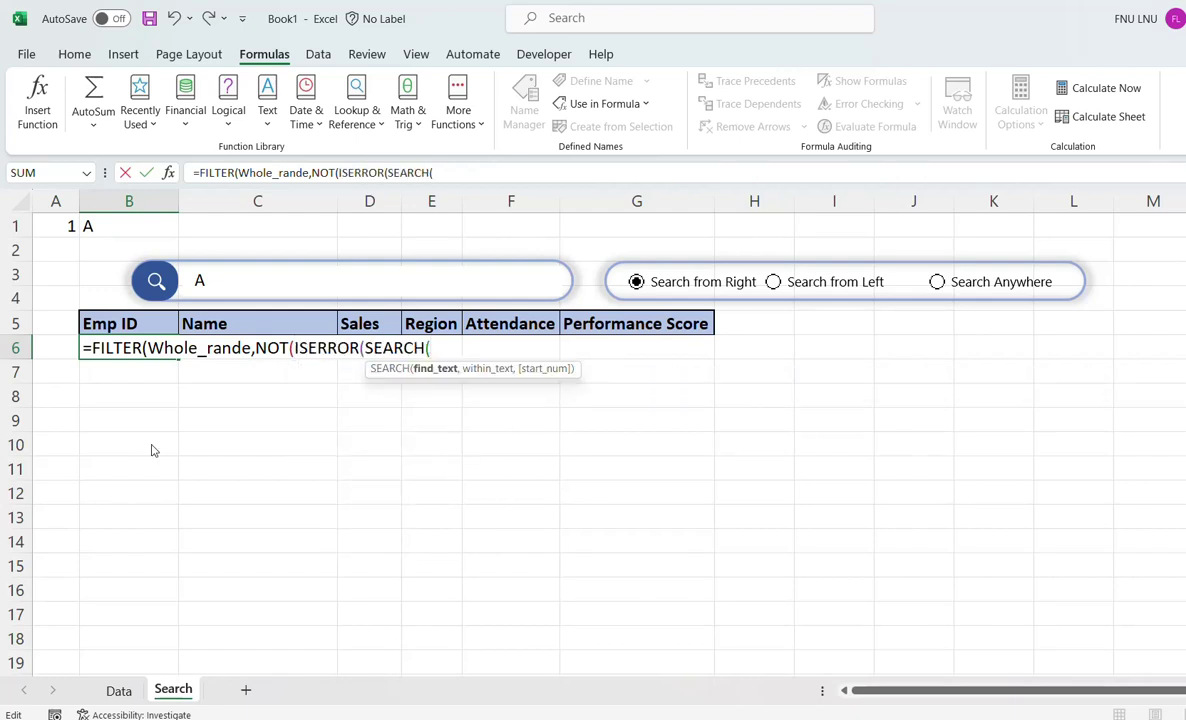
{"action": "type", "text": "searc"}
{"action": "left_click", "coordinate": [475, 428]}
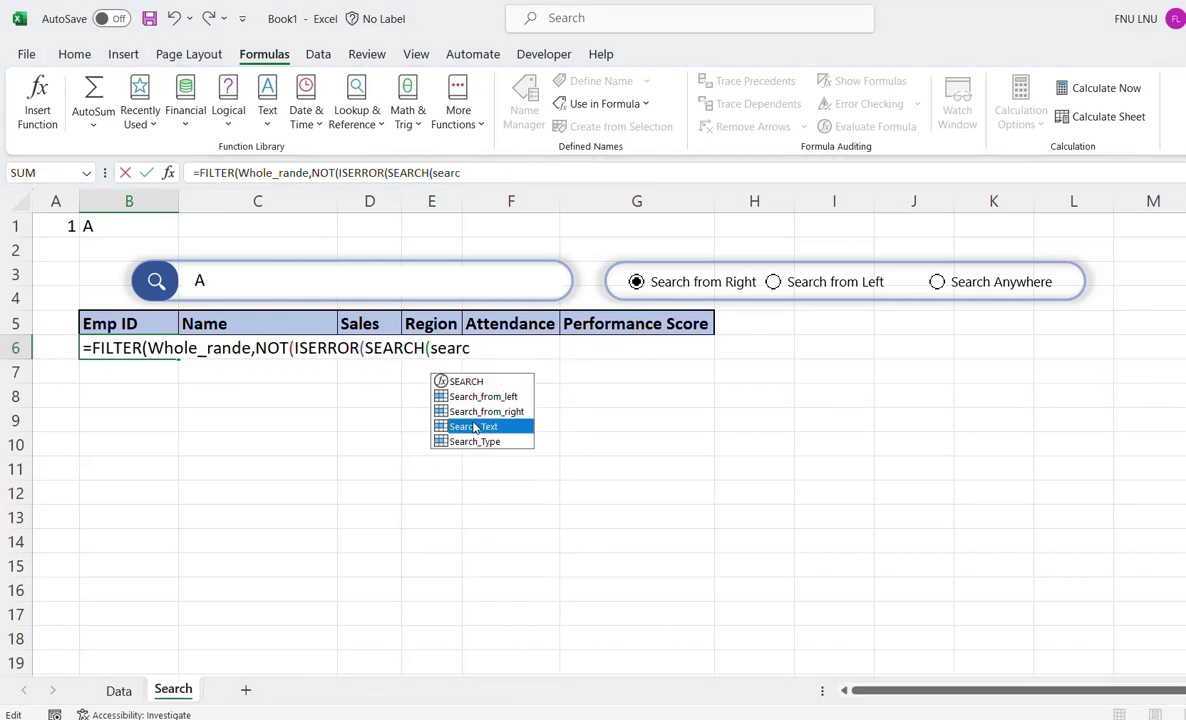
{"action": "double_click", "coordinate": [475, 428]}
{"action": "type", "text": ",Name"}
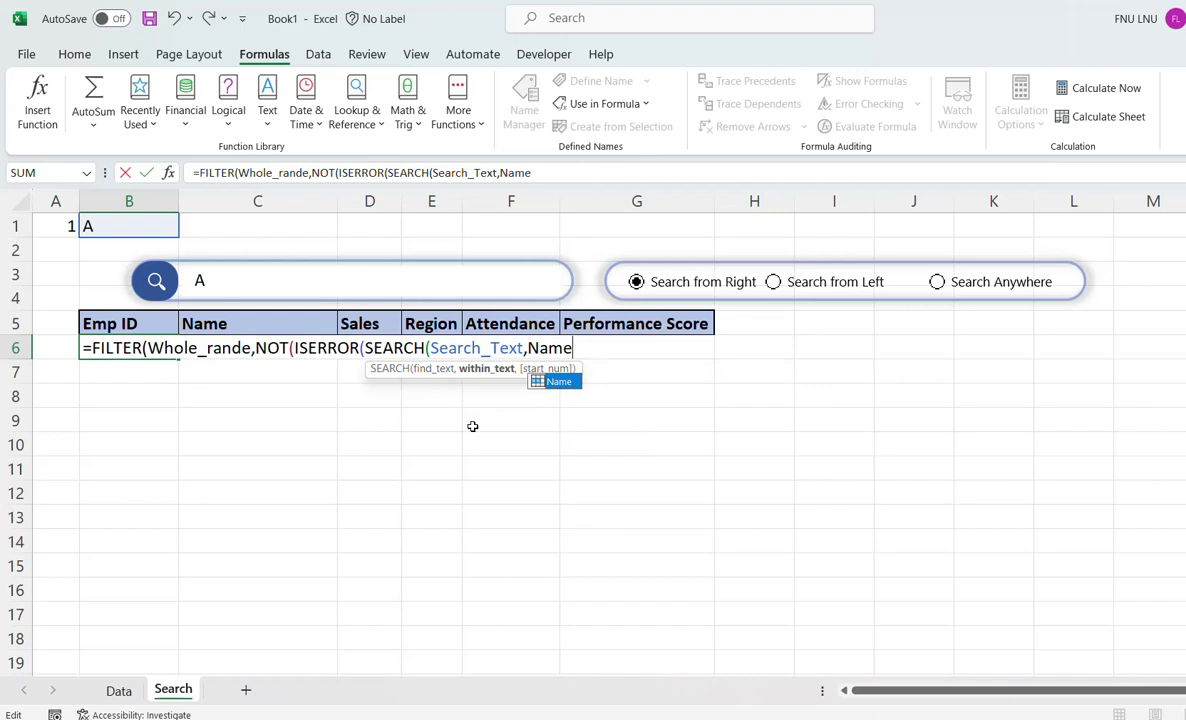
{"action": "key", "text": "Escape"}
{"action": "type", "text": "))"}
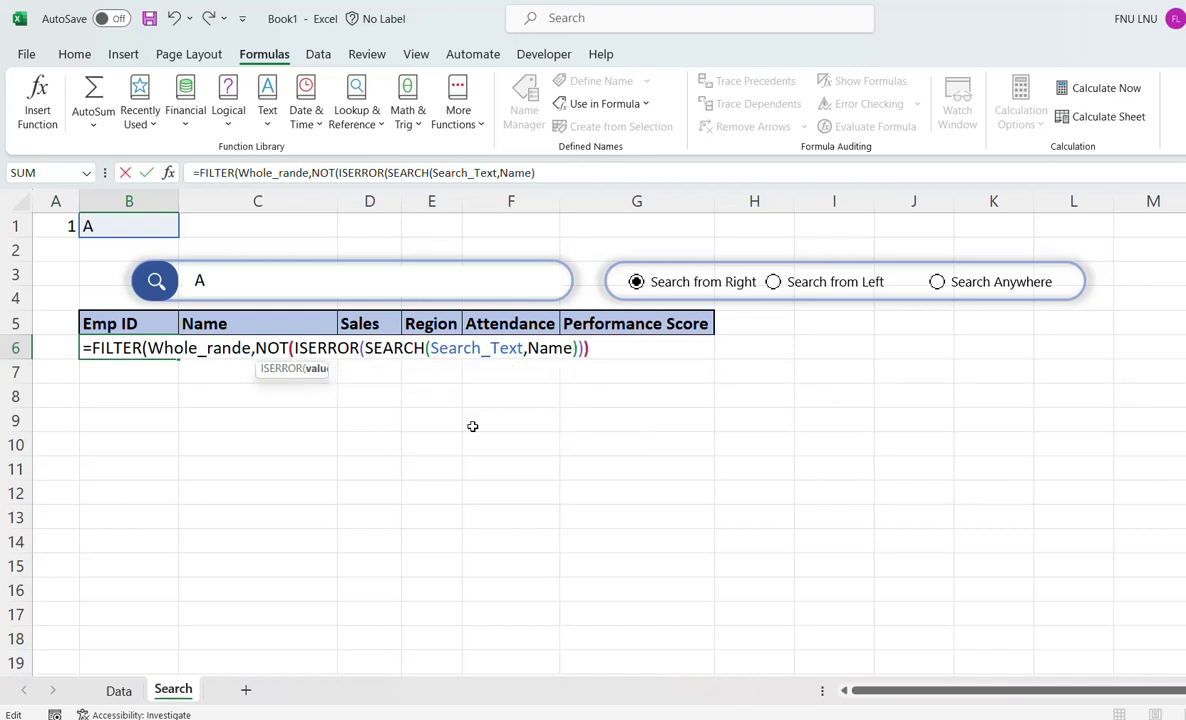
{"action": "type", "text": ")"}
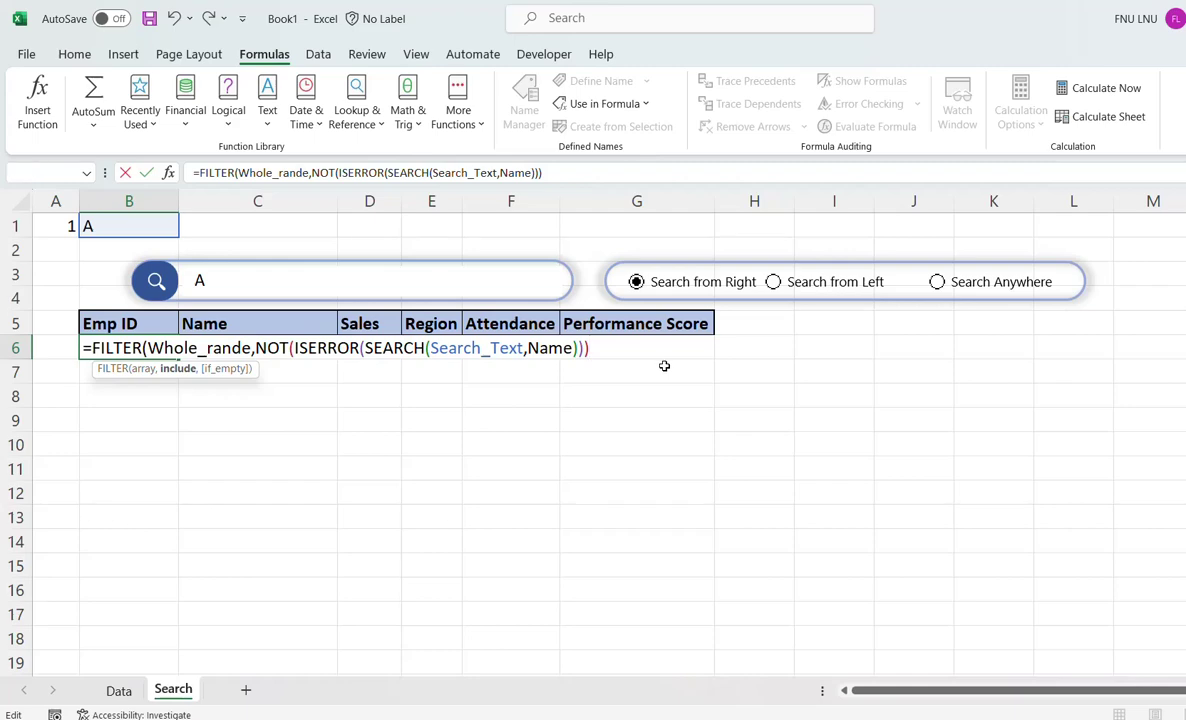
{"action": "key", "text": "Return"}
{"action": "key", "text": "Return"}
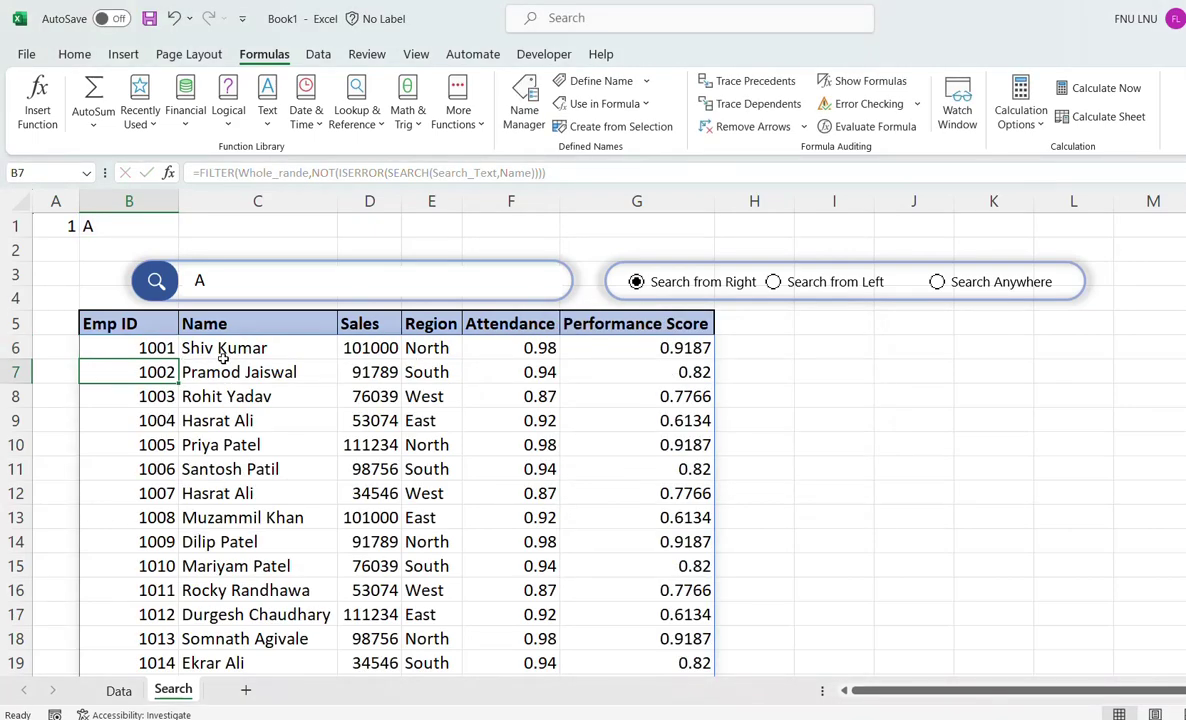
Fix the formula's closing parenthesis so B6 lists every name containing A
{"action": "scroll", "coordinate": [240, 375], "scroll_direction": "down", "scroll_amount": 3}
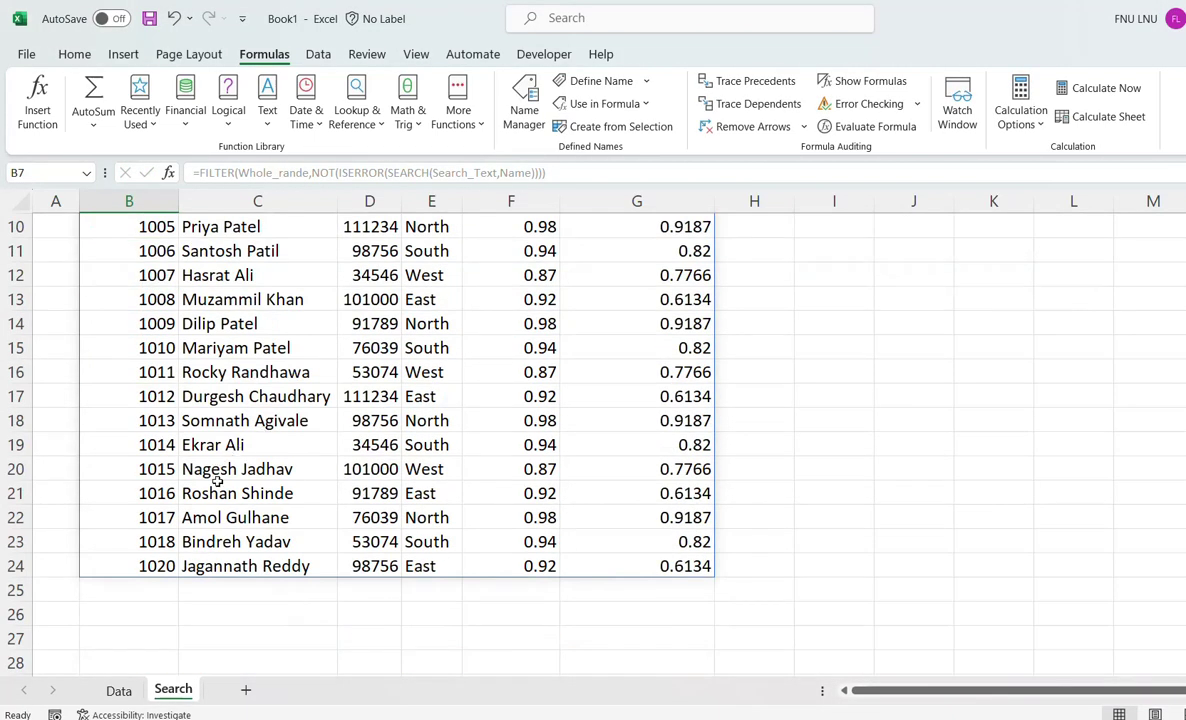
{"action": "scroll", "coordinate": [235, 480], "scroll_direction": "up", "scroll_amount": 3}
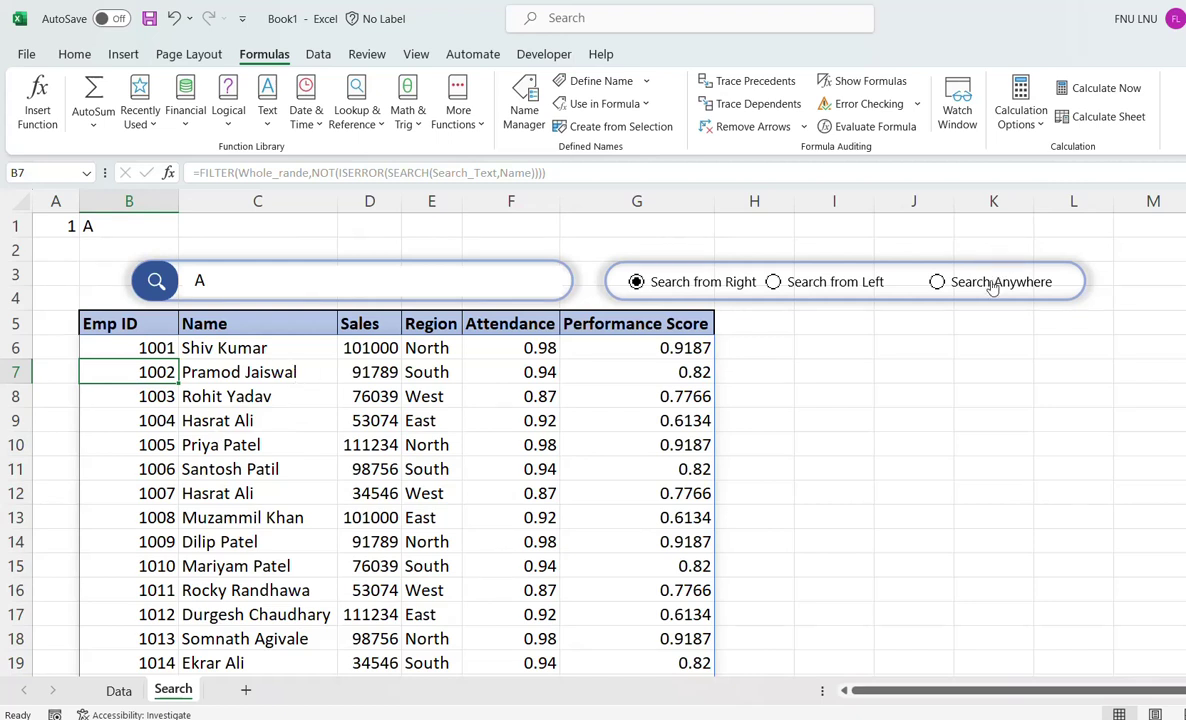
{"action": "left_click", "coordinate": [143, 347]}
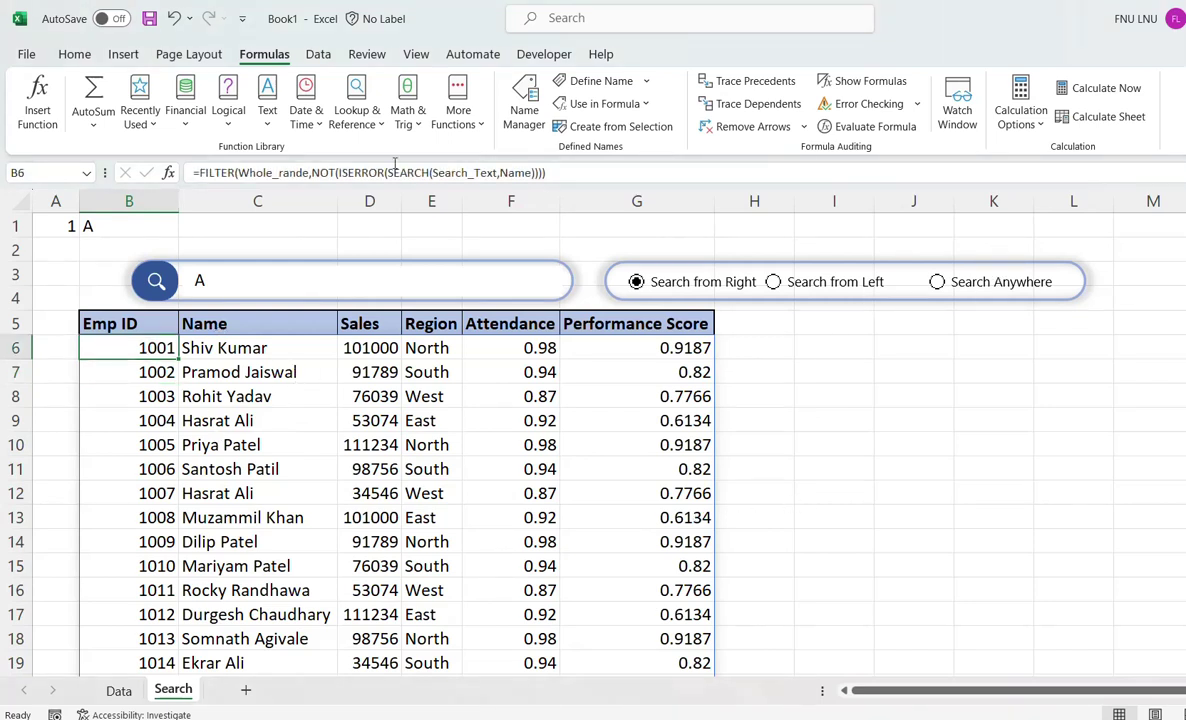
{"action": "left_click", "coordinate": [554, 173]}
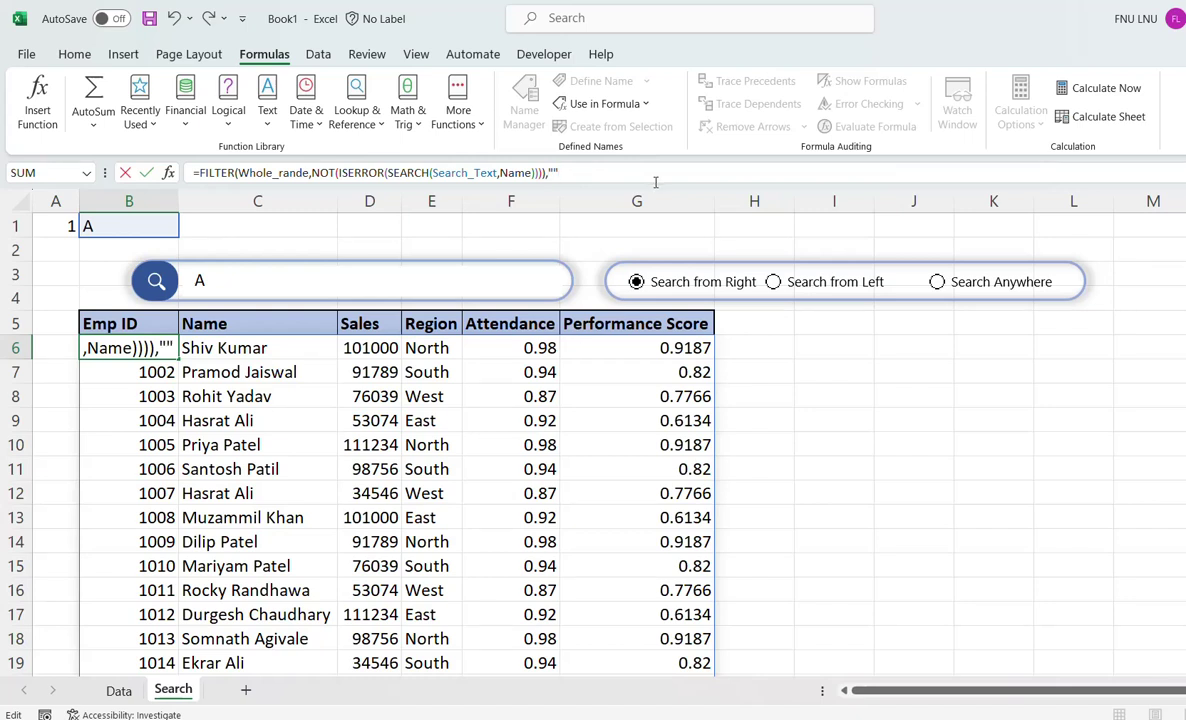
{"action": "key", "text": "Tab"}
{"action": "key", "text": "Return"}
{"action": "type", "text": ")"}
{"action": "key", "text": "Tab"}
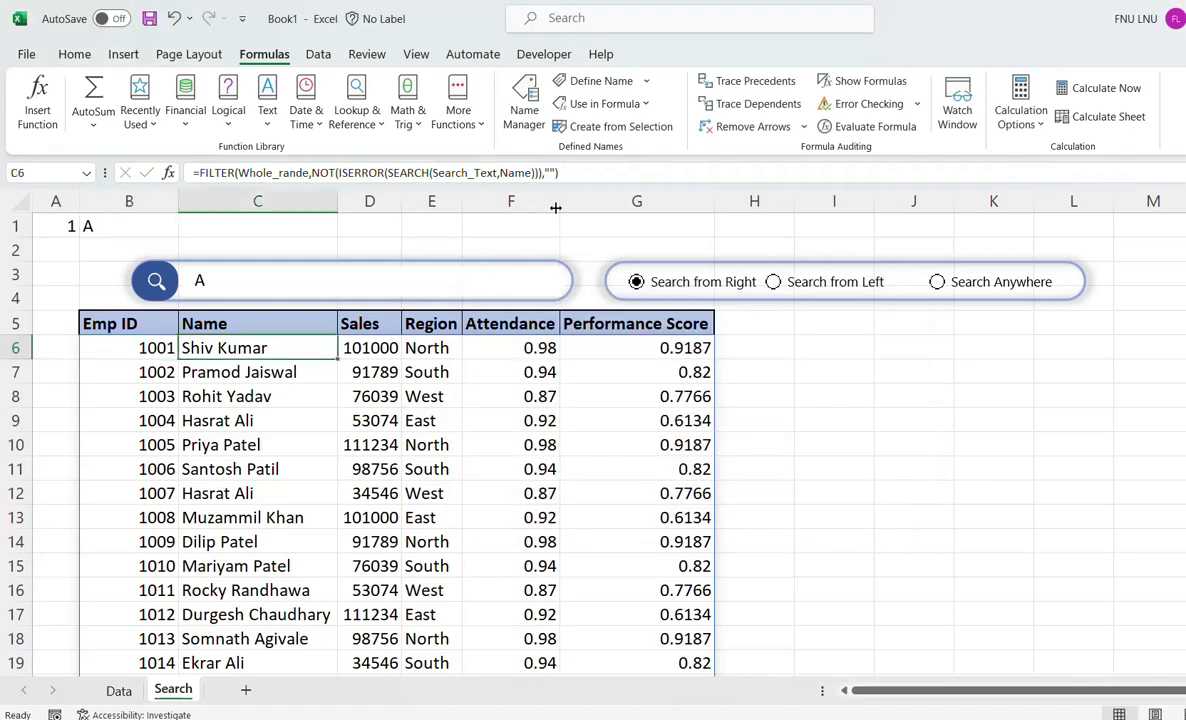
{"action": "key", "text": "Right"}
{"action": "key", "text": "Right"}
{"action": "key", "text": "Right"}
{"action": "key", "text": "Right"}
{"action": "key", "text": "Left"}
{"action": "key", "text": "Left"}
{"action": "key", "text": "Left"}
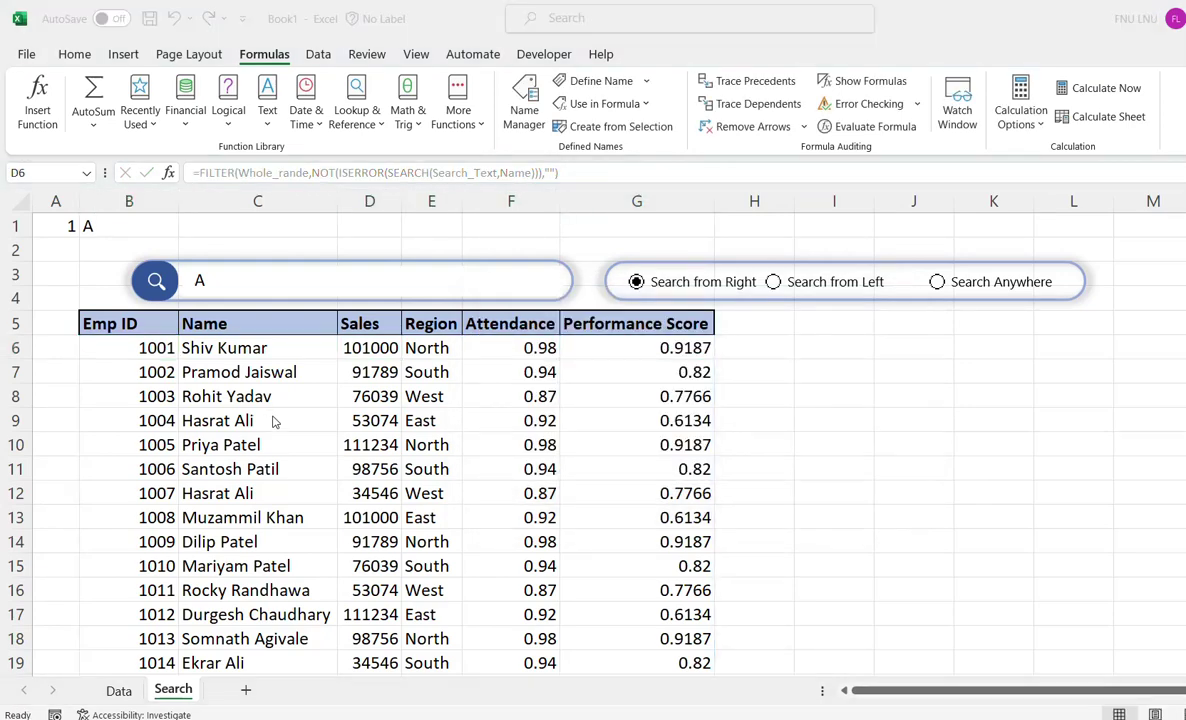
{"action": "left_click", "coordinate": [118, 345]}
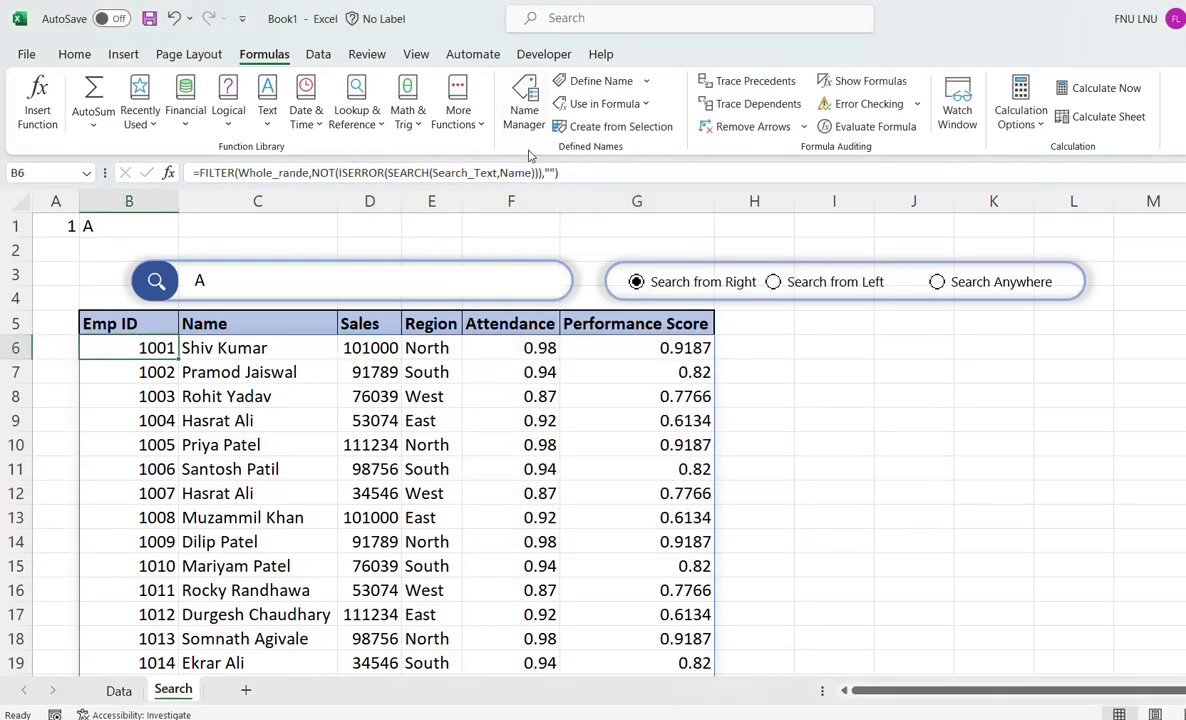
Define the name Search_Anywhere referring to the pasted contains-anywhere FILTER formula
{"action": "left_click", "coordinate": [524, 108]}
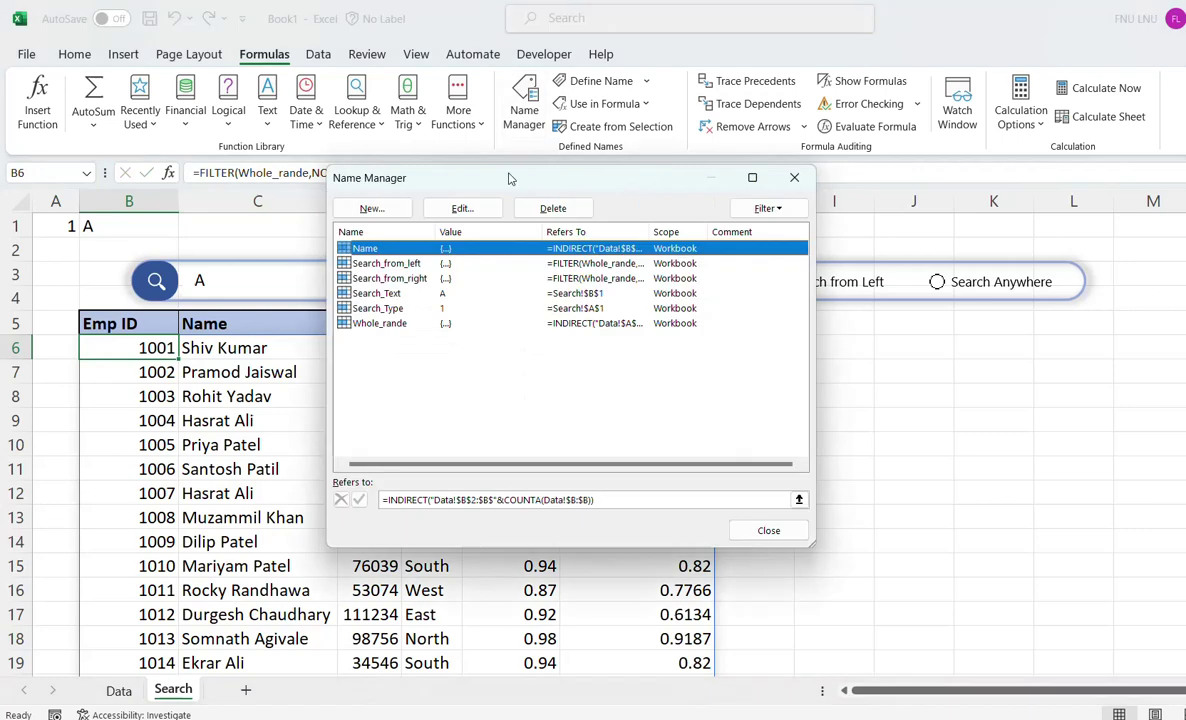
{"action": "left_click", "coordinate": [372, 208]}
{"action": "type", "text": "Search"}
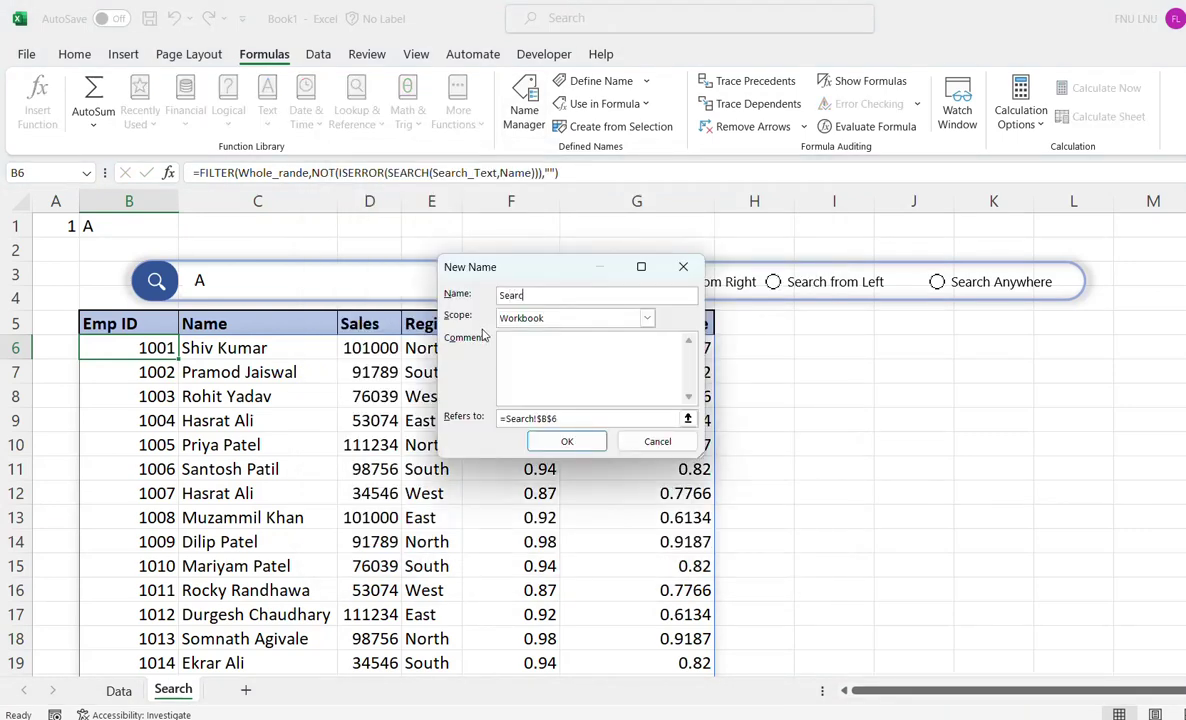
{"action": "type", "text": "_Anywhere"}
{"action": "left_click", "coordinate": [571, 418]}
{"action": "key", "text": "ctrl+v"}
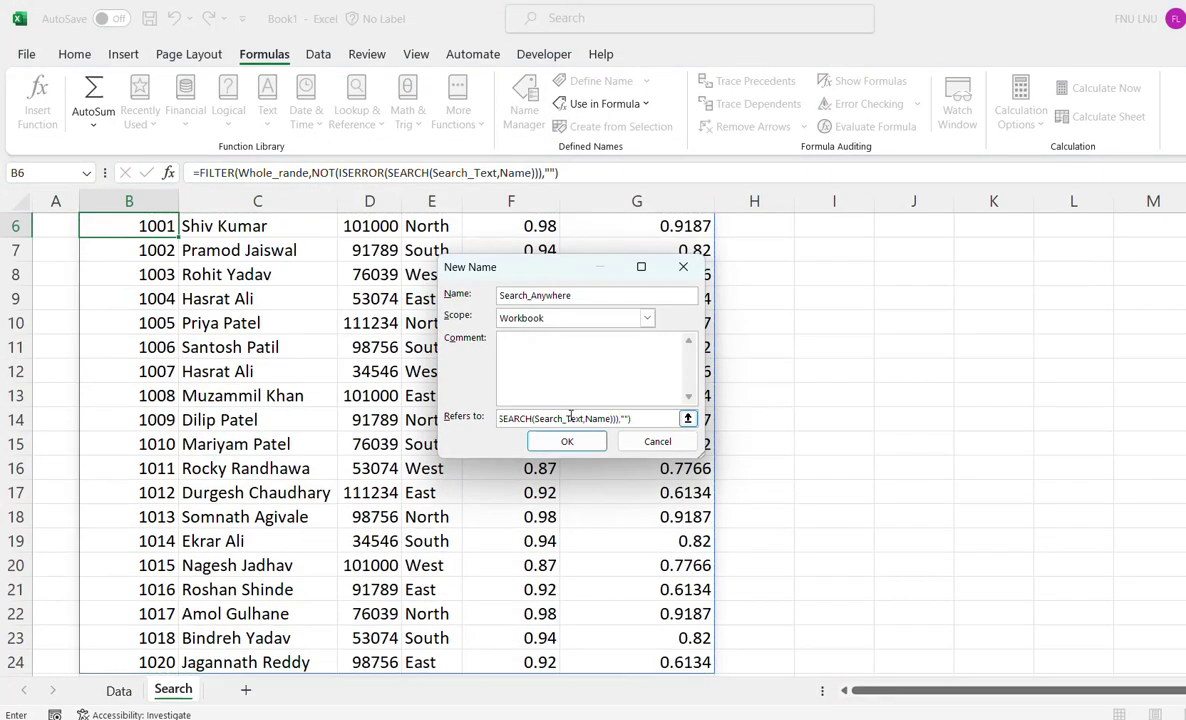
{"action": "left_click", "coordinate": [566, 441]}
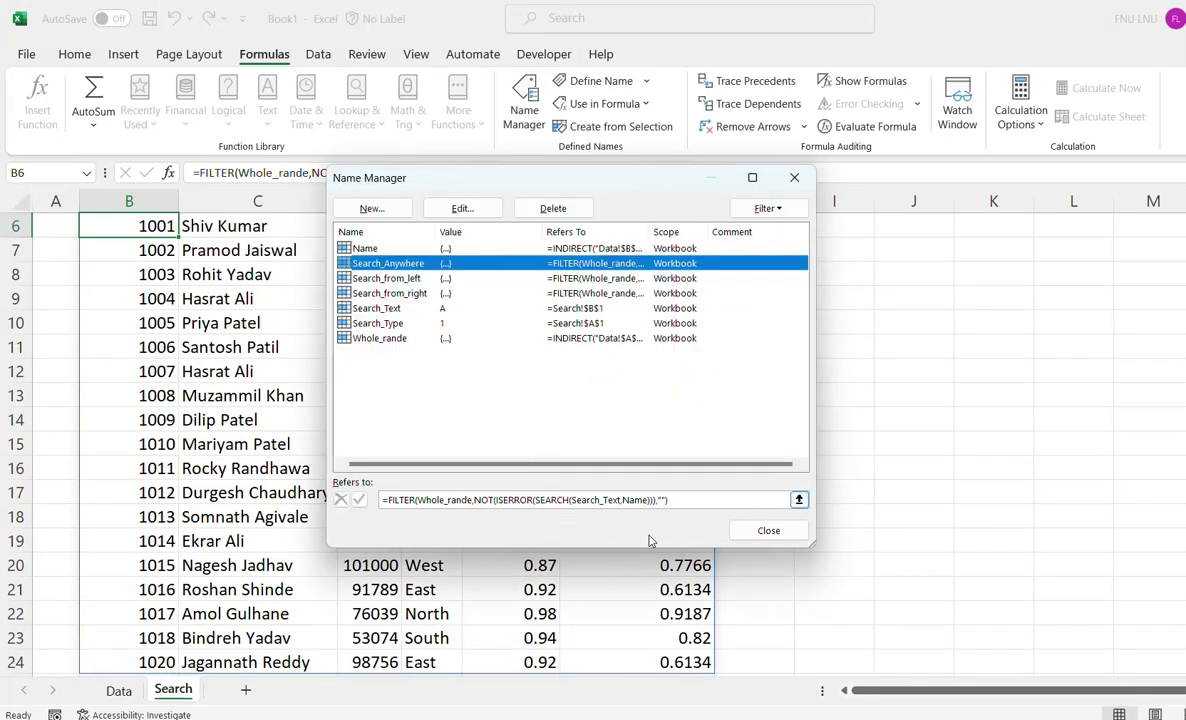
{"action": "key", "text": "Escape"}
Switch the dashboard option buttons from Search from Left to Search Anywhere
{"action": "scroll", "coordinate": [253, 487], "scroll_direction": "up", "scroll_amount": 2}
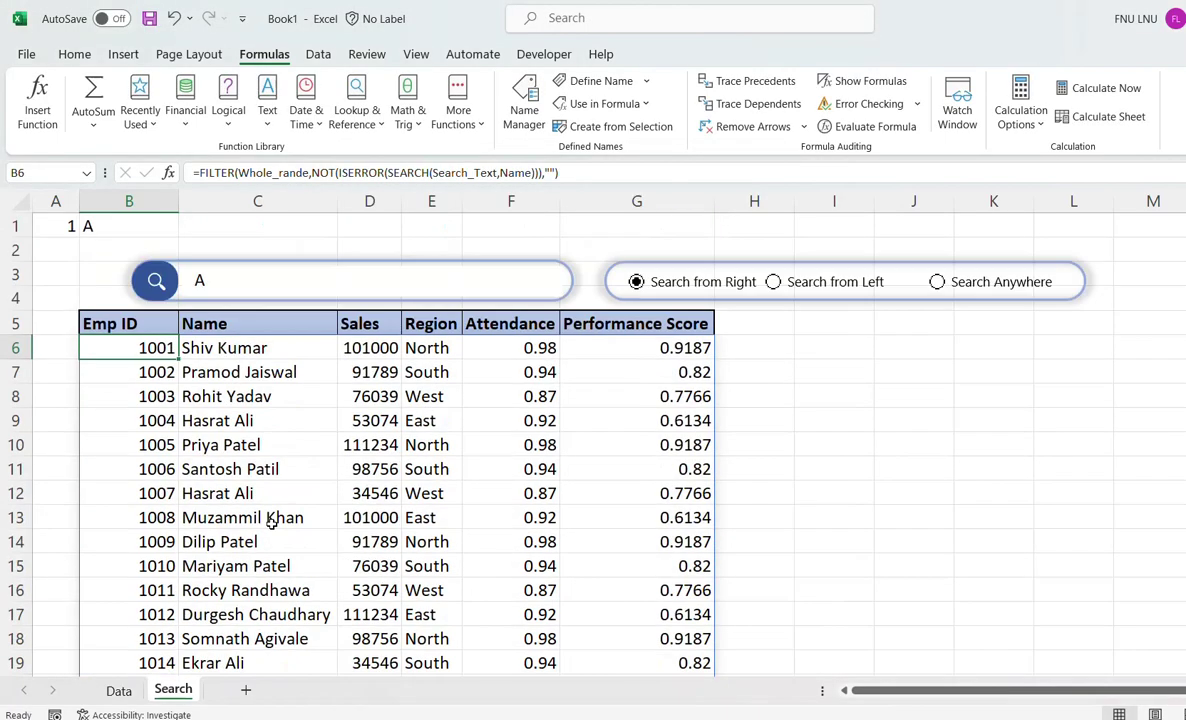
{"action": "left_click", "coordinate": [773, 283]}
{"action": "left_click", "coordinate": [936, 282]}
Try the right and left search options, then clear the FILTER formula from B6
{"action": "left_click", "coordinate": [637, 283]}
{"action": "left_click", "coordinate": [773, 283]}
{"action": "key", "text": "Delete"}
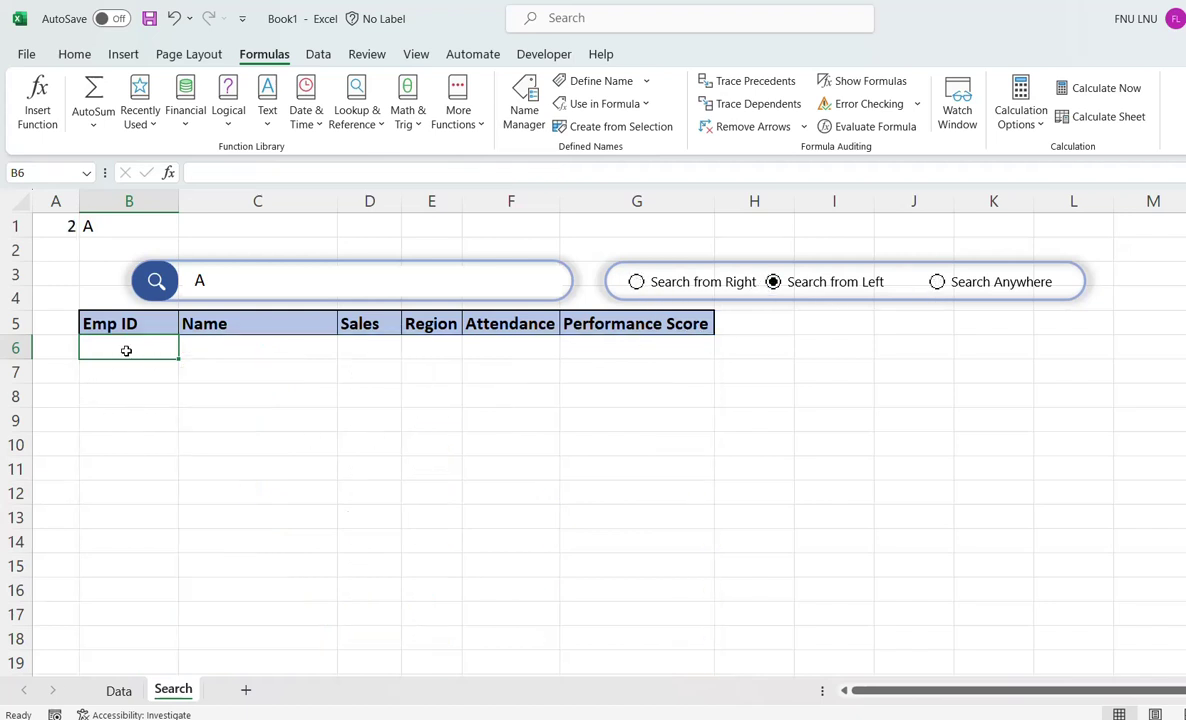
Start B6's IF formula so Search_Type=1 returns Search_from_right
{"action": "type", "text": "=if"}
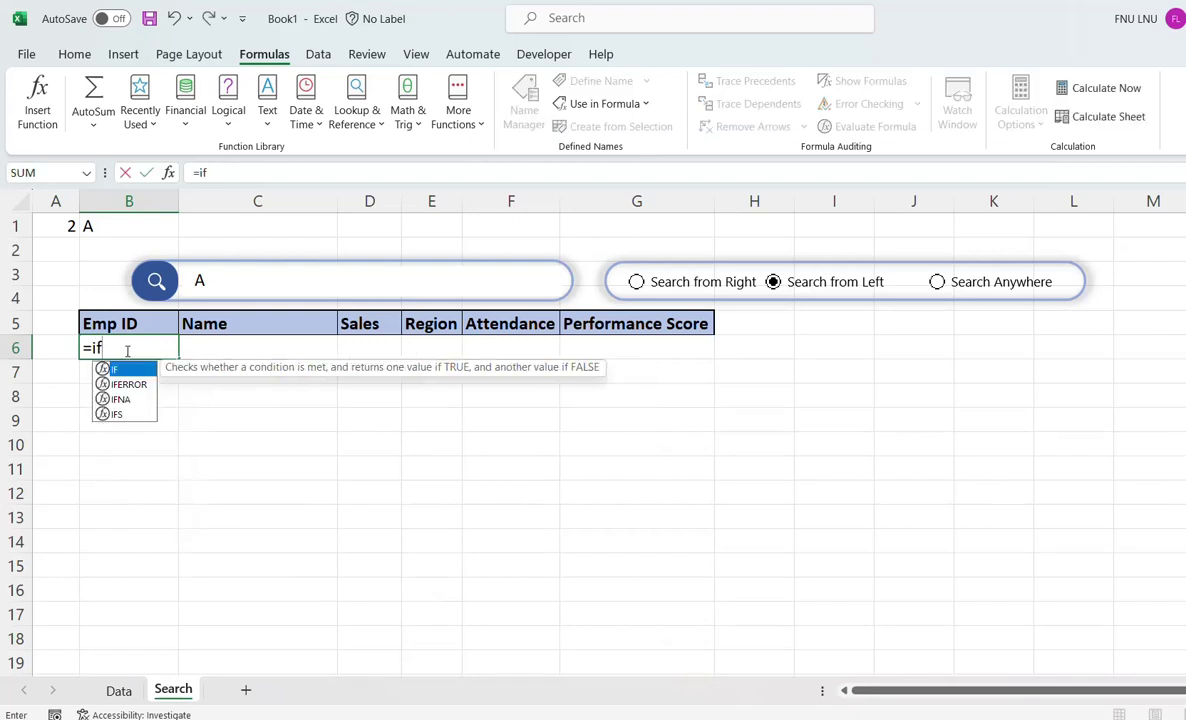
{"action": "key", "text": "Tab"}
{"action": "left_click", "coordinate": [55, 226]}
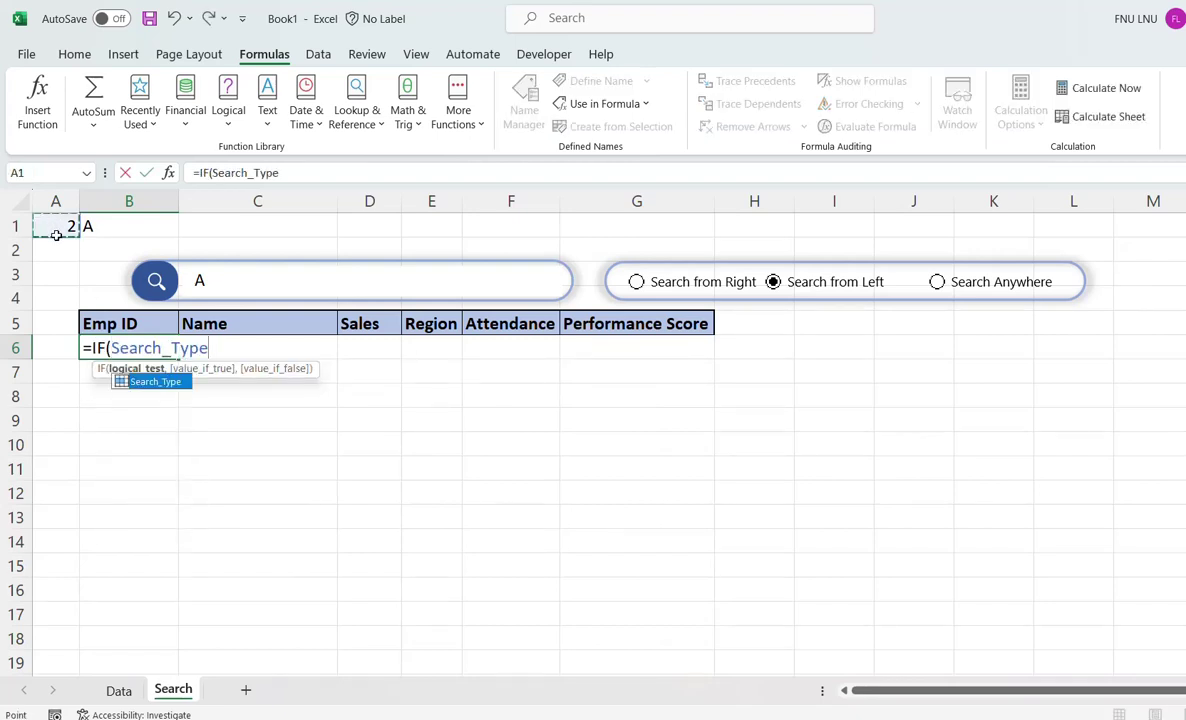
{"action": "type", "text": "=1,"}
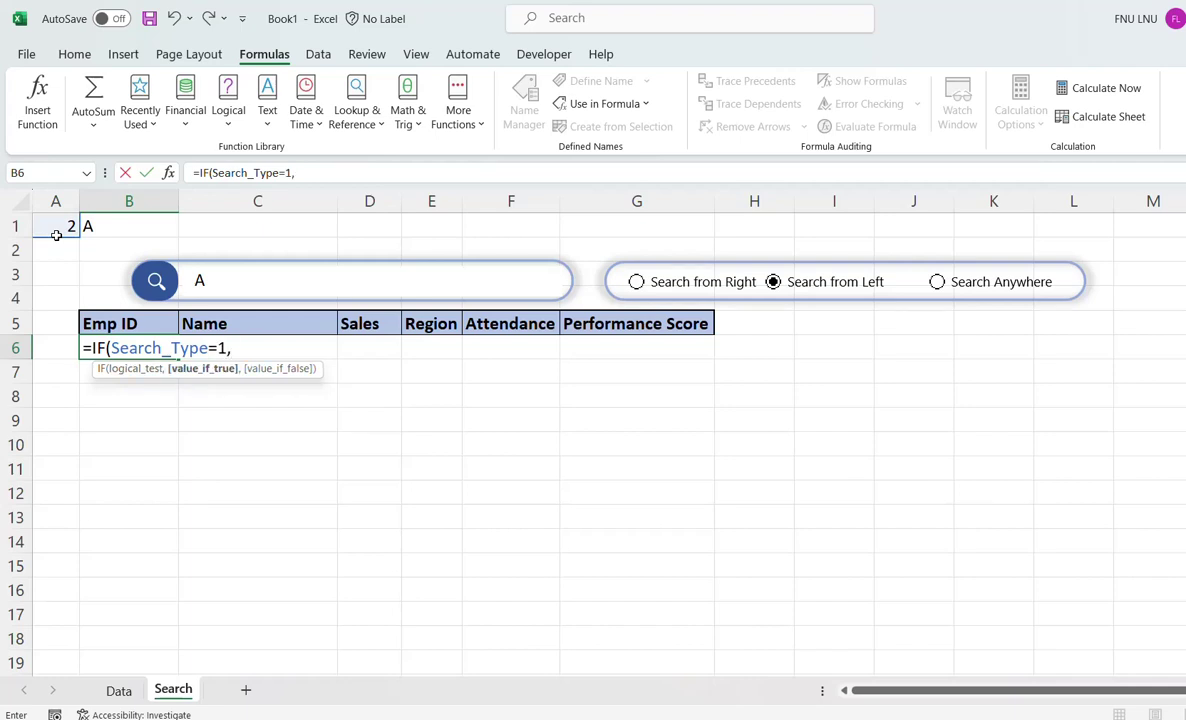
{"action": "type", "text": "searc"}
{"action": "key", "text": "Down"}
{"action": "key", "text": "Down"}
{"action": "key", "text": "Down"}
{"action": "key", "text": "Tab"}
{"action": "type", "text": ","}
{"action": "left_click", "coordinate": [401, 173]}
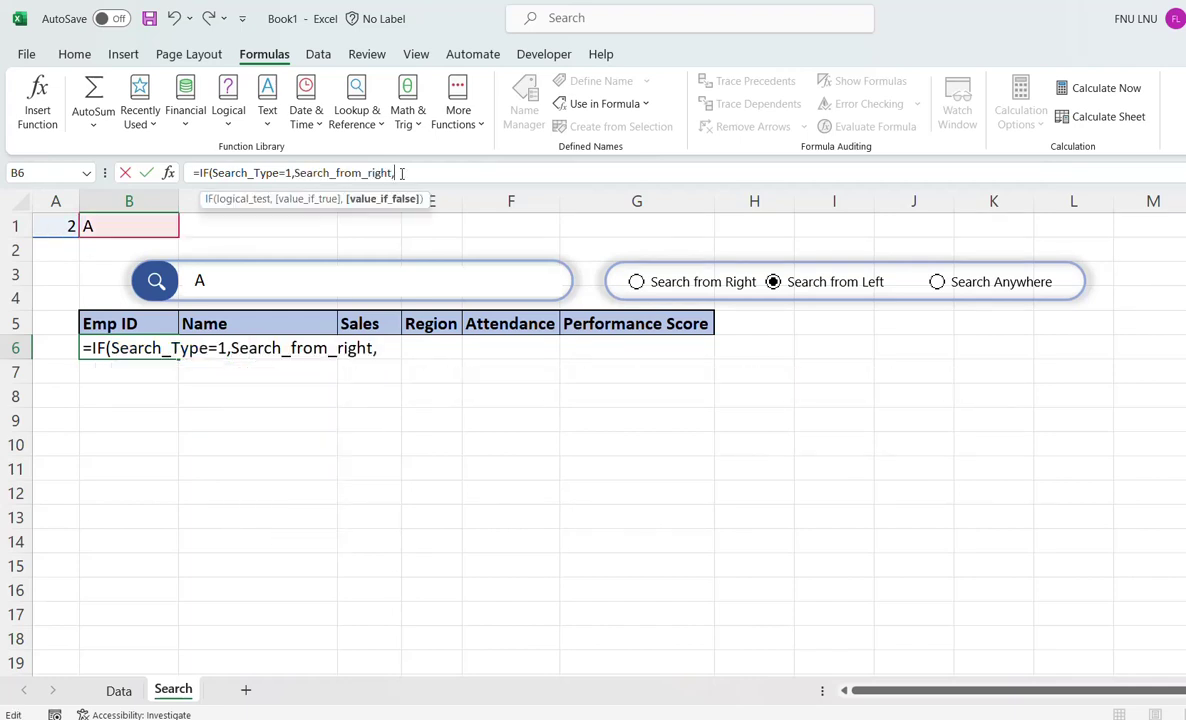
Nest a second IF: Search_Type=2 returns Search_from_left, otherwise Search_Anywhere
{"action": "type", "text": "IF("}
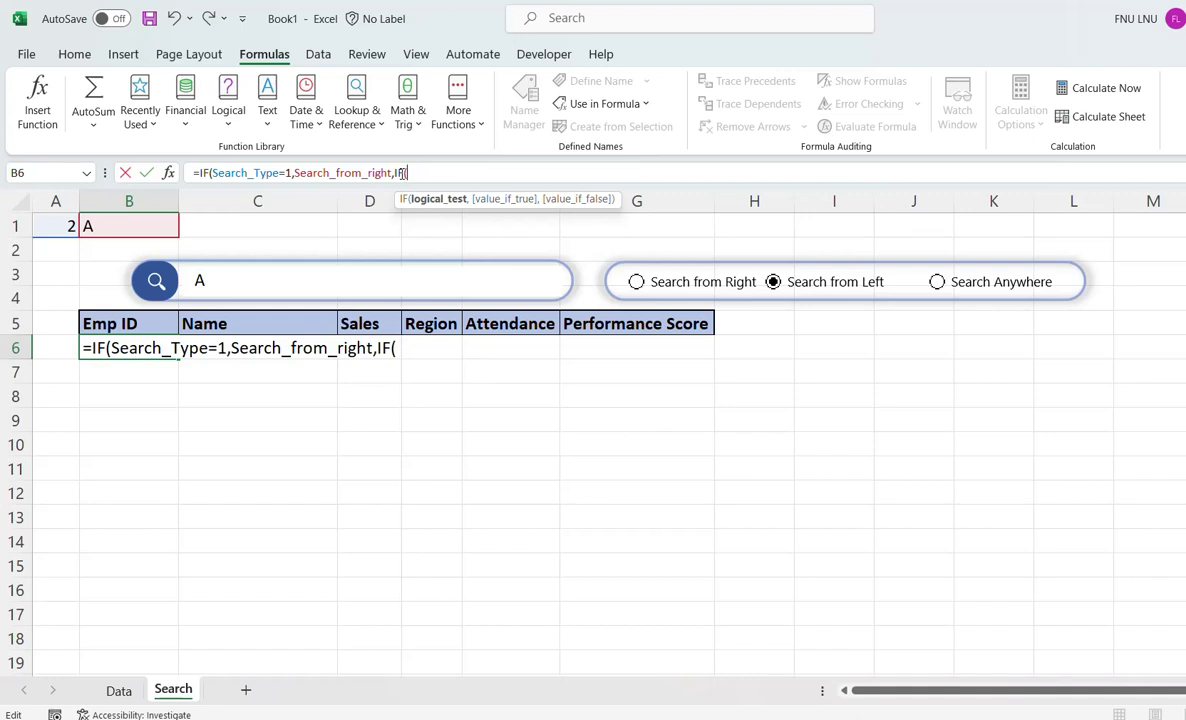
{"action": "left_click", "coordinate": [52, 229]}
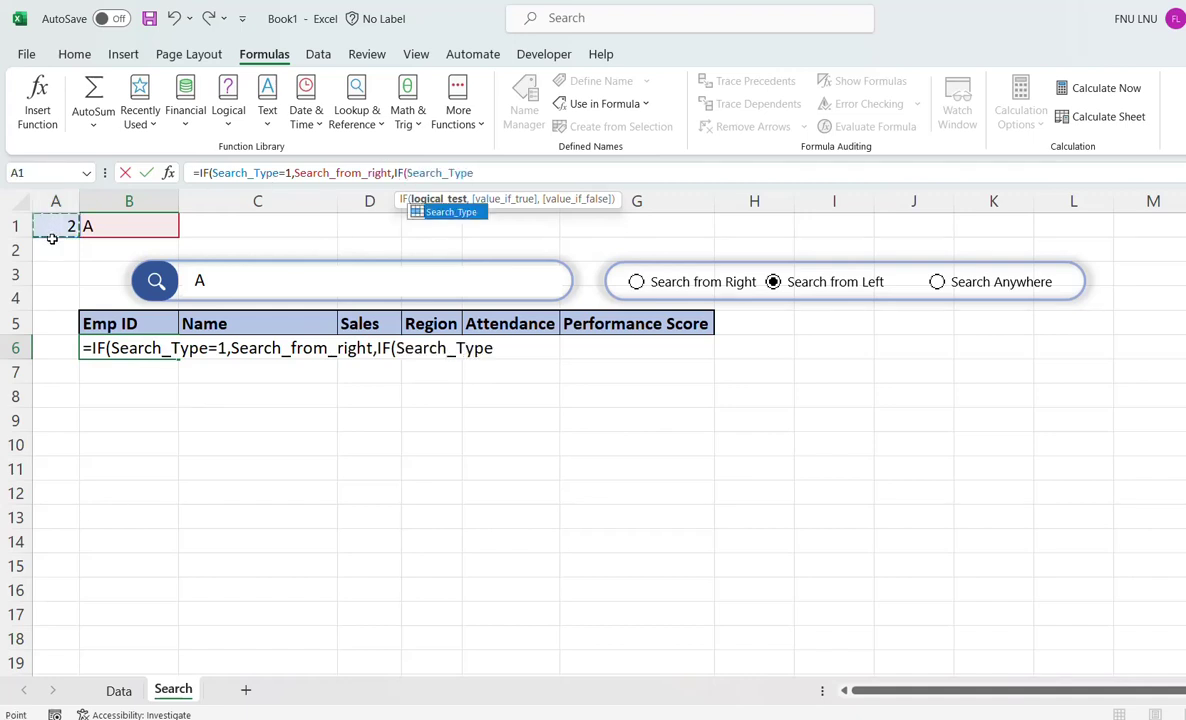
{"action": "type", "text": "=2,"}
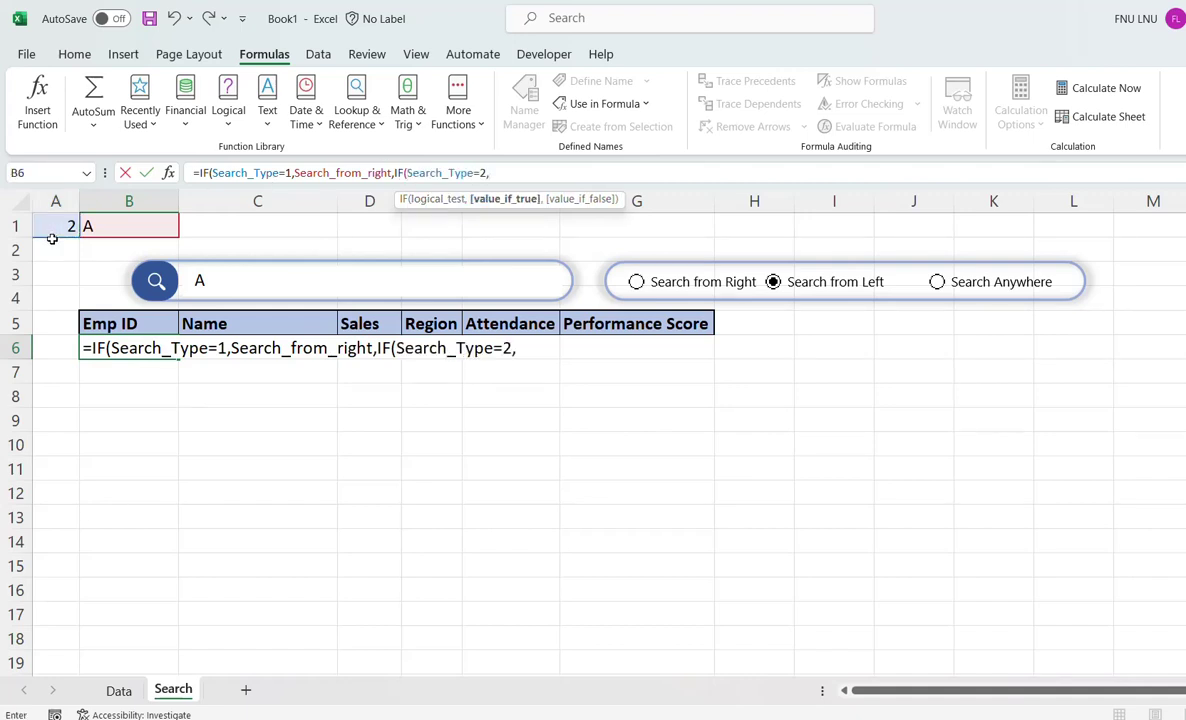
{"action": "type", "text": "searc"}
{"action": "double_click", "coordinate": [573, 248]}
{"action": "type", "text": ","}
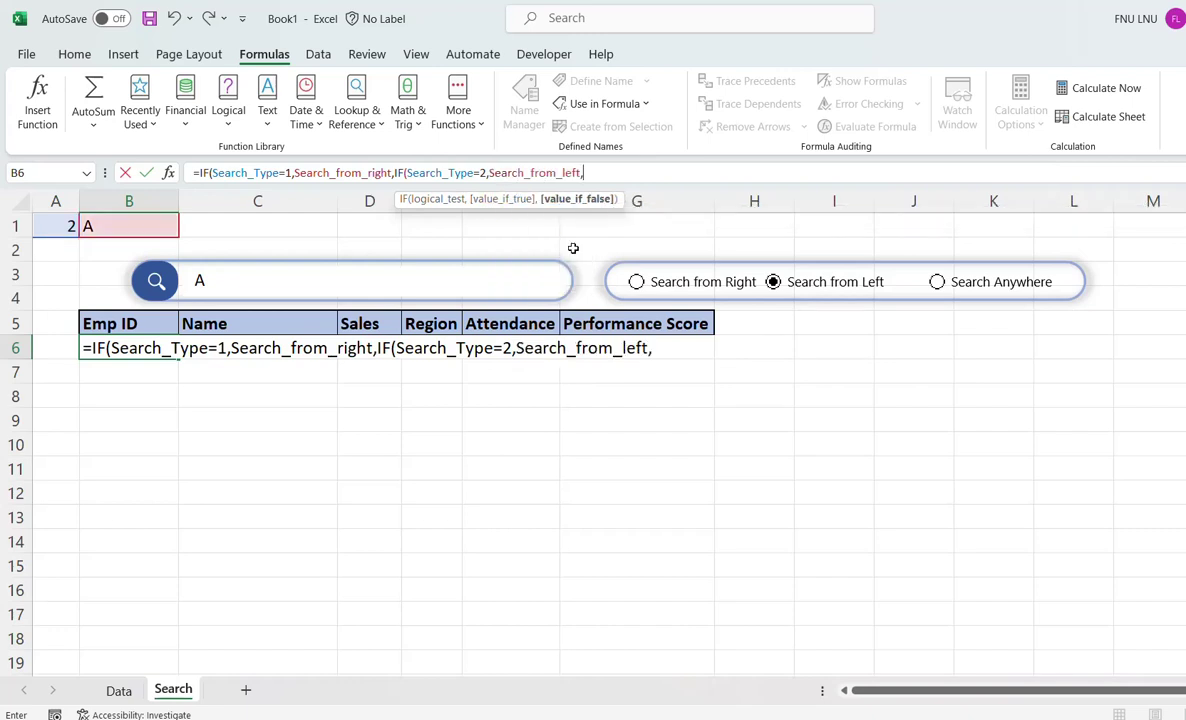
{"action": "type", "text": "searc"}
{"action": "double_click", "coordinate": [573, 226]}
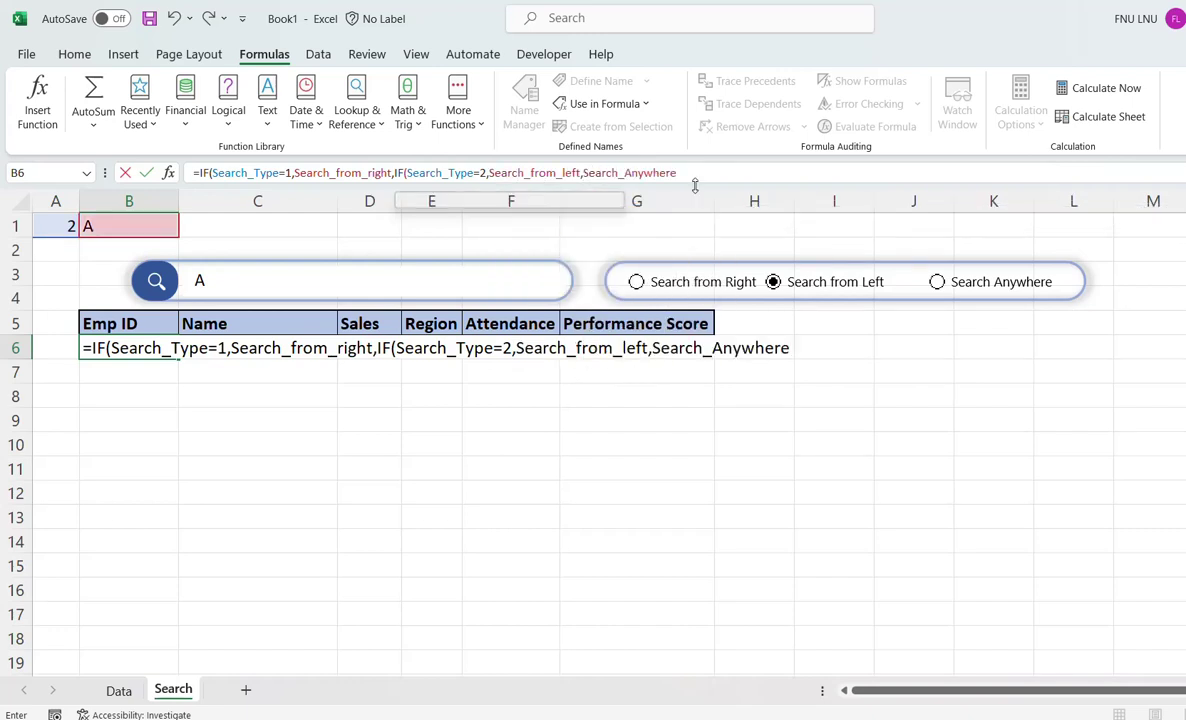
{"action": "type", "text": ")"}
{"action": "key", "text": "Return"}
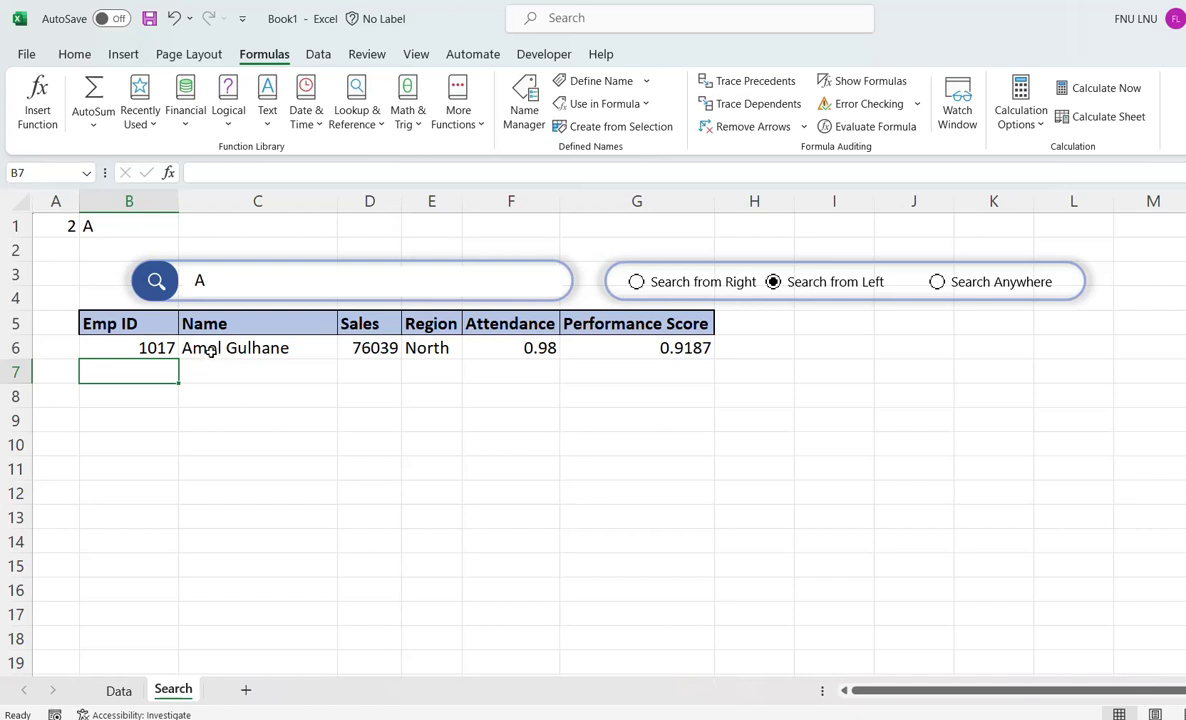
Test the formula by switching between the right and anywhere search options
{"action": "left_click", "coordinate": [636, 282]}
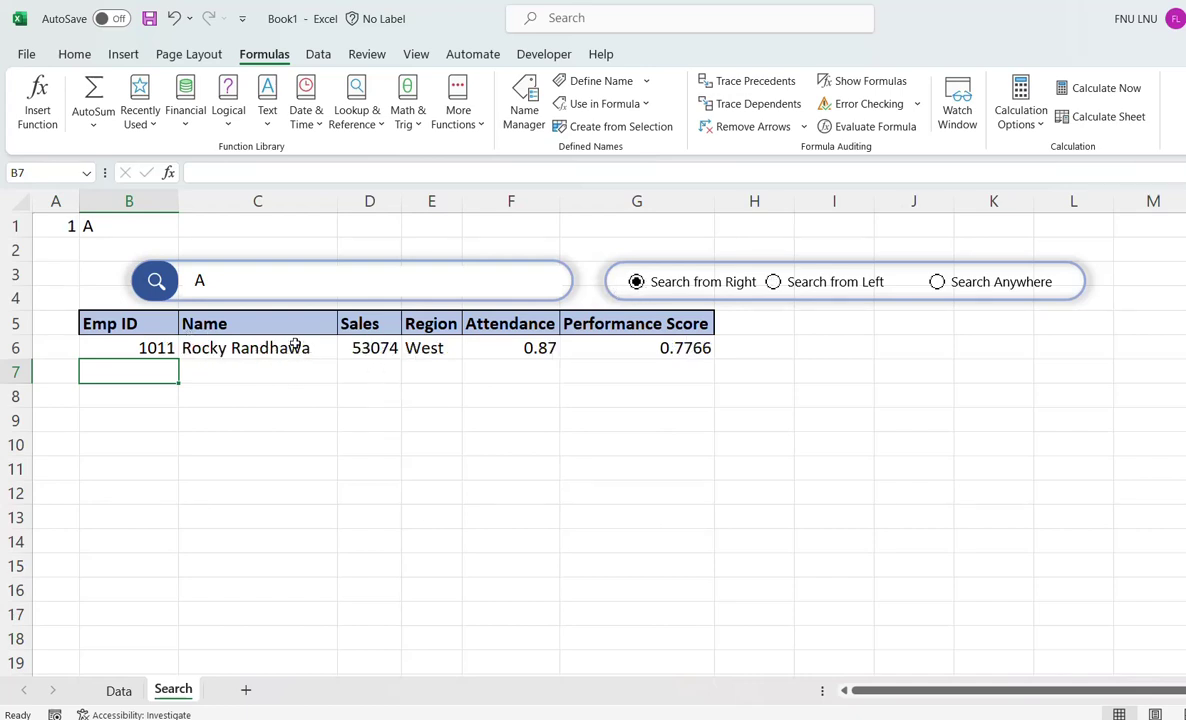
{"action": "left_click", "coordinate": [936, 282]}
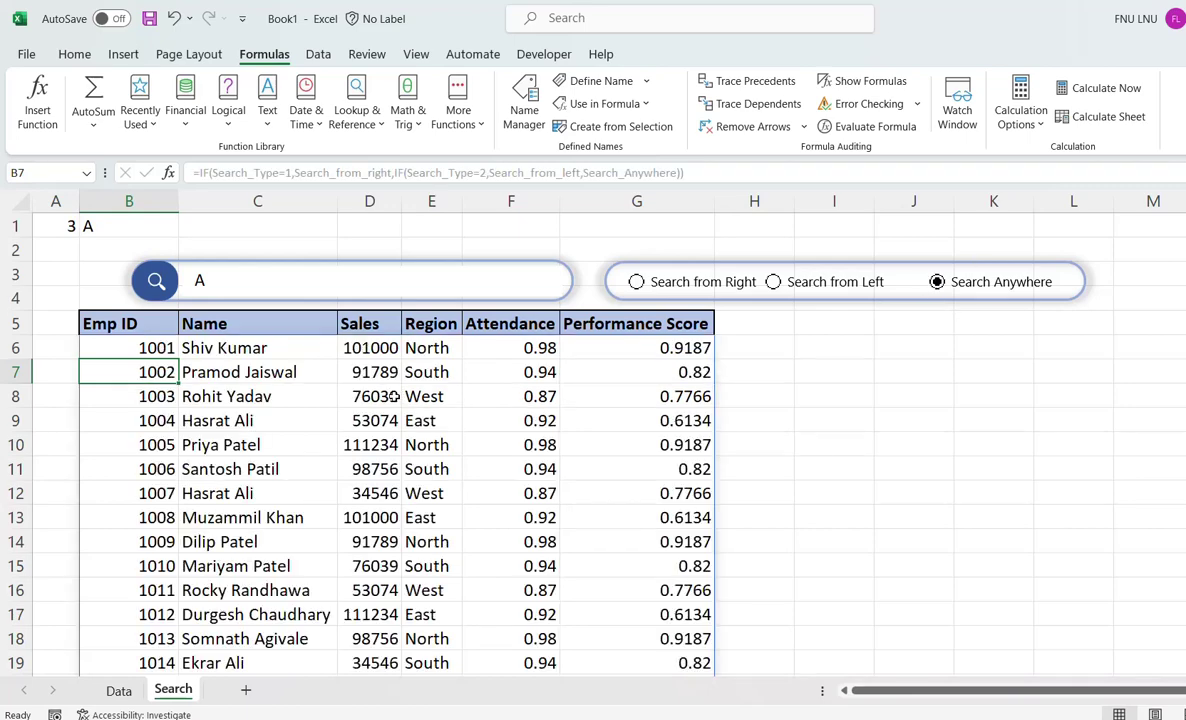
{"action": "scroll", "coordinate": [248, 372], "scroll_direction": "down", "scroll_amount": 3}
{"action": "scroll", "coordinate": [232, 350], "scroll_direction": "up", "scroll_amount": 3}
Define the workbook name Search_Data referring to B6's nested IF formula
{"action": "key", "text": "Up"}
{"action": "left_click_drag", "start_coordinate": [683, 173], "coordinate": [175, 178]}
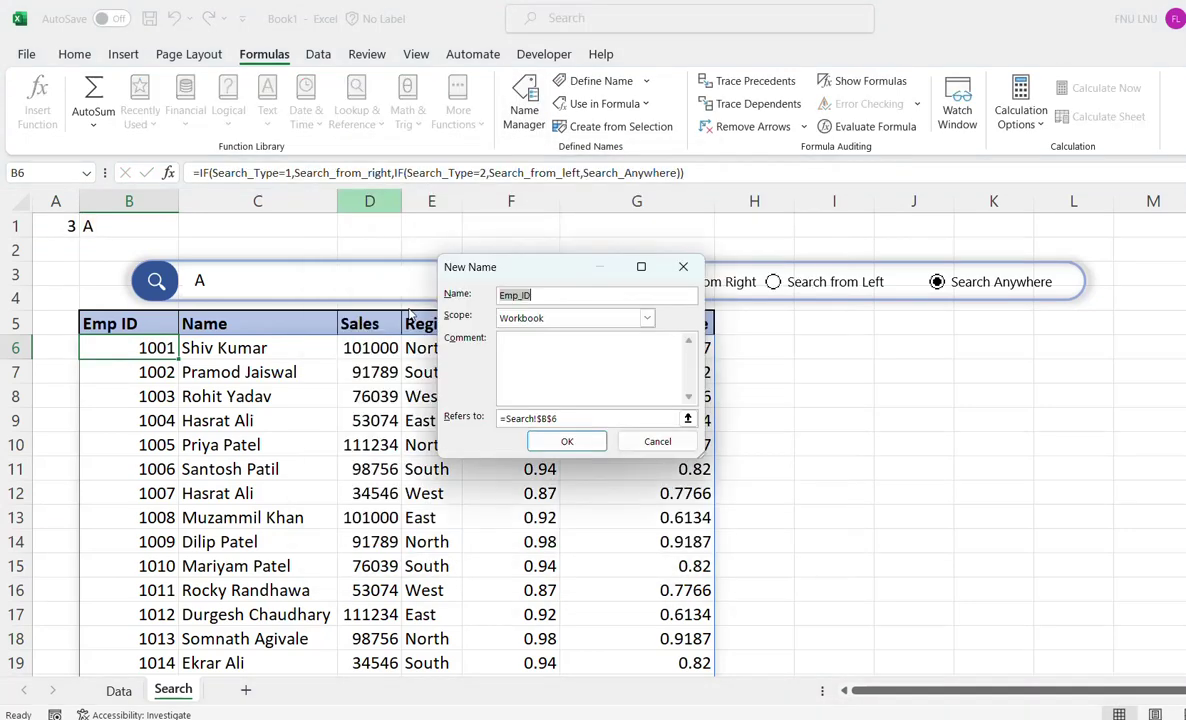
{"action": "type", "text": "Sear"}
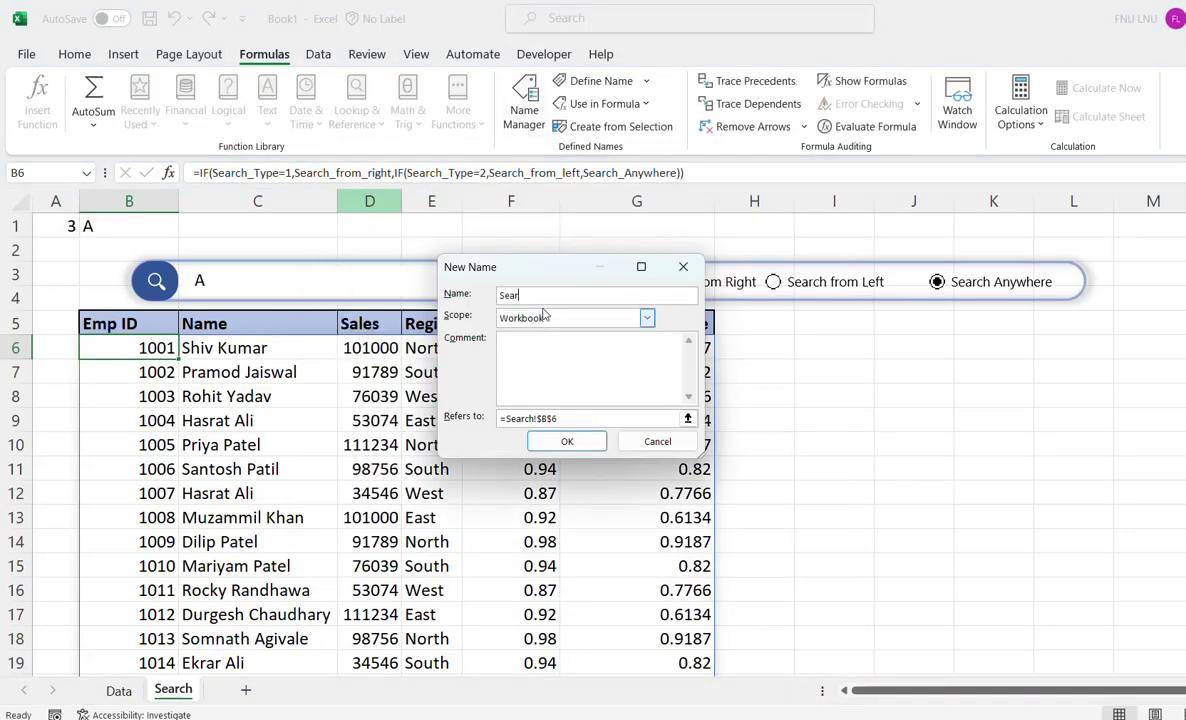
{"action": "type", "text": "ch_Data"}
{"action": "left_click", "coordinate": [588, 419]}
{"action": "key", "text": "ctrl+shift+Right"}
{"action": "key", "text": "ctrl+shift+Down"}
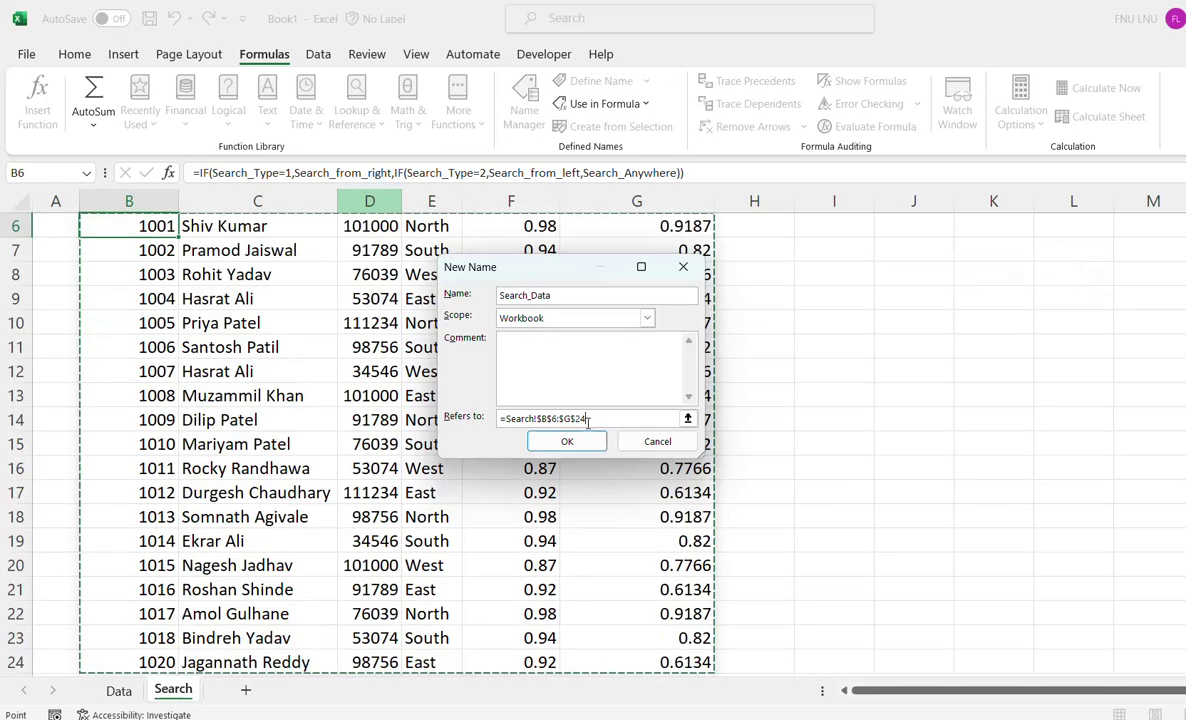
{"action": "left_click", "coordinate": [567, 441]}
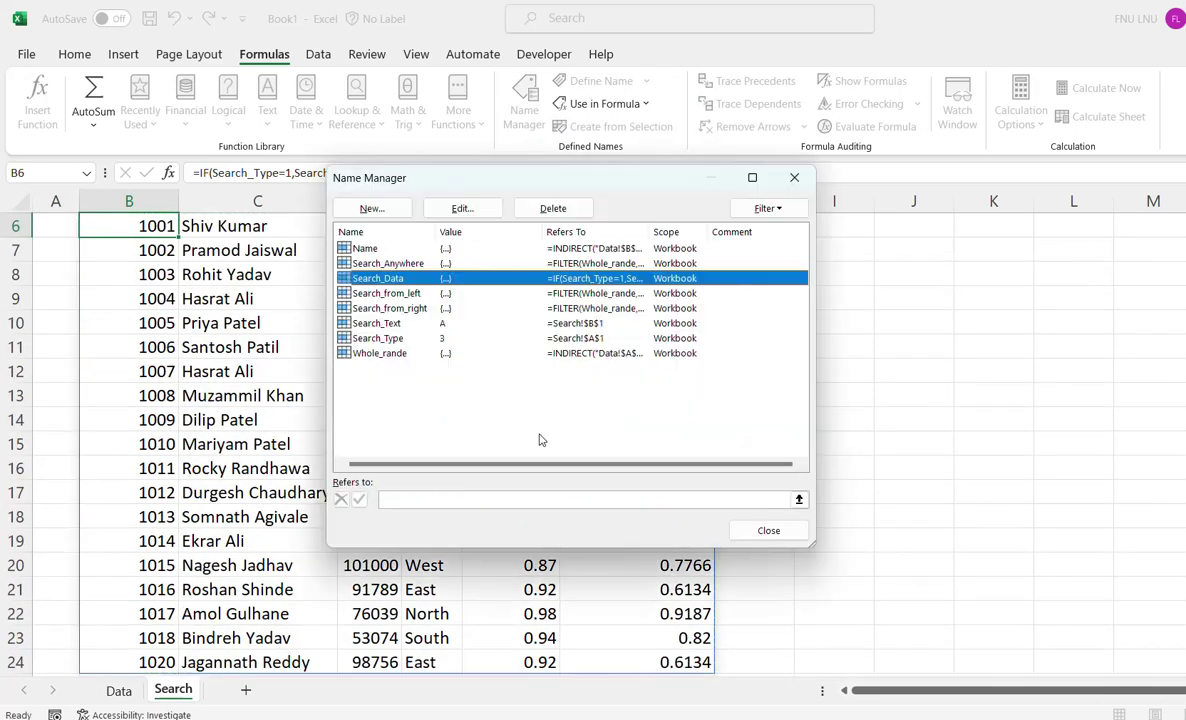
Close Name Manager and begin entering the Search_Data reference in B6
{"action": "left_click", "coordinate": [742, 528]}
{"action": "scroll", "coordinate": [140, 363], "scroll_direction": "up", "scroll_amount": 2}
{"action": "type", "text": "="}
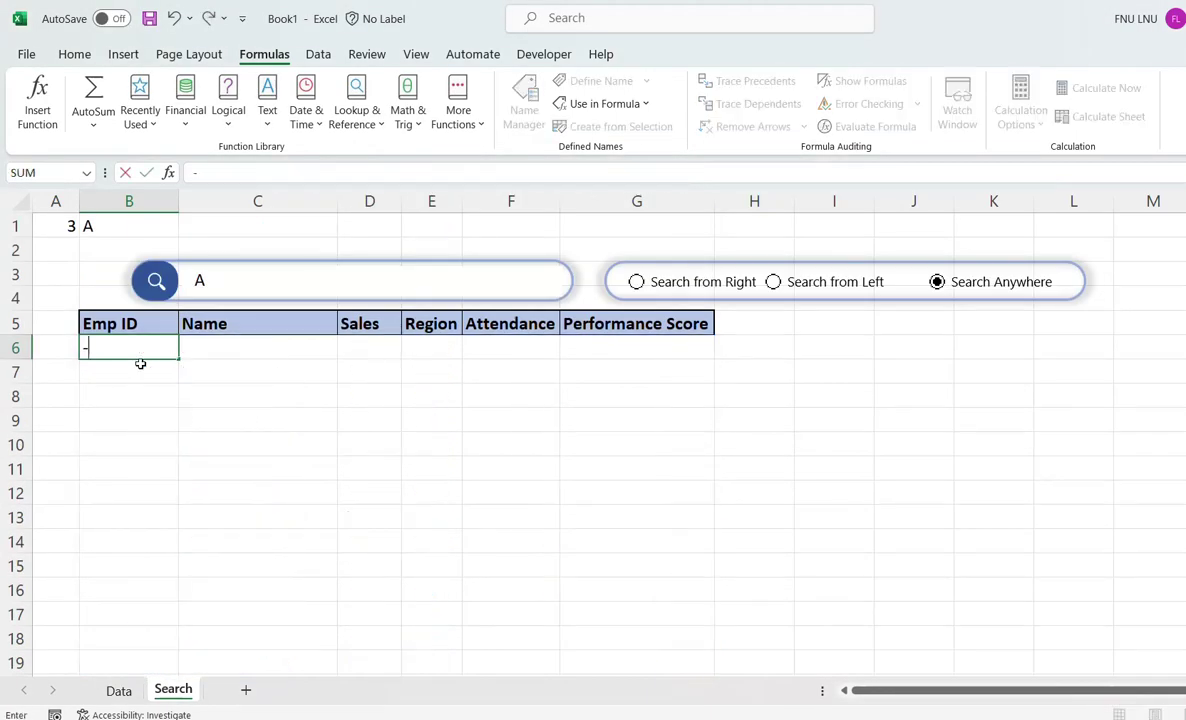
{"action": "type", "text": "searx"}
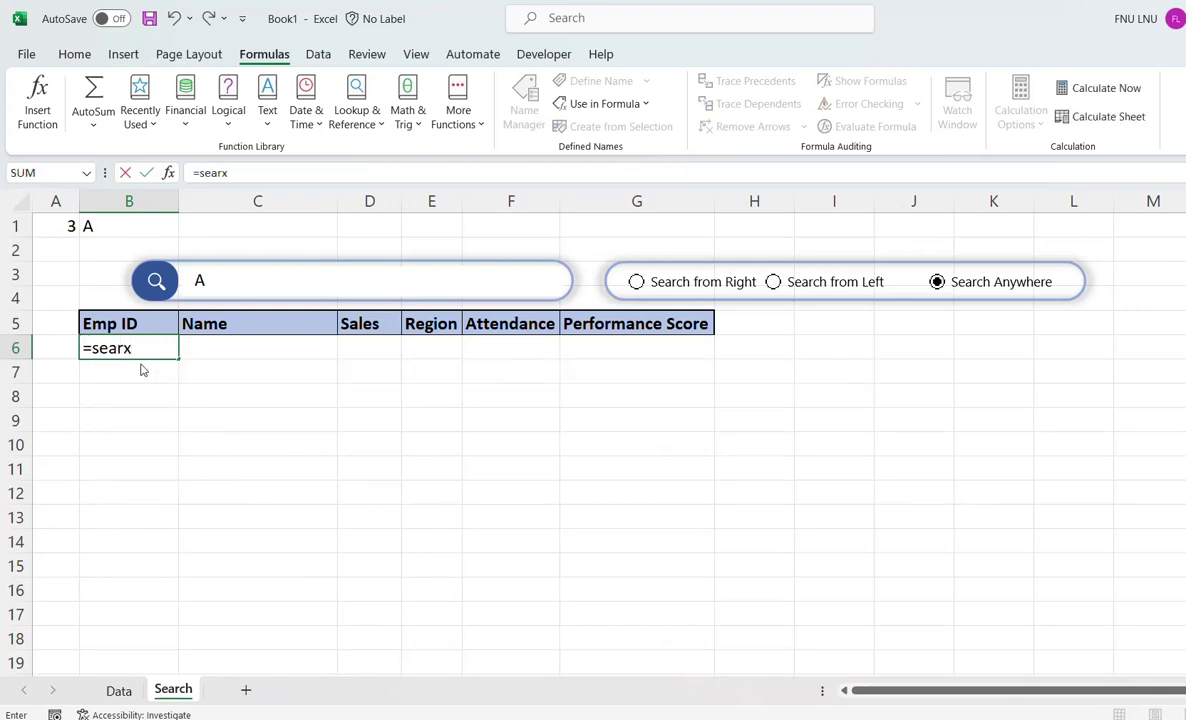
Enter =Search_Data in B6 so the matching employee table spills
{"action": "key", "text": "BackSpace"}
{"action": "type", "text": "ch"}
{"action": "key", "text": "Down"}
{"action": "key", "text": "Down"}
{"action": "key", "text": "Tab"}
{"action": "key", "text": "Return"}
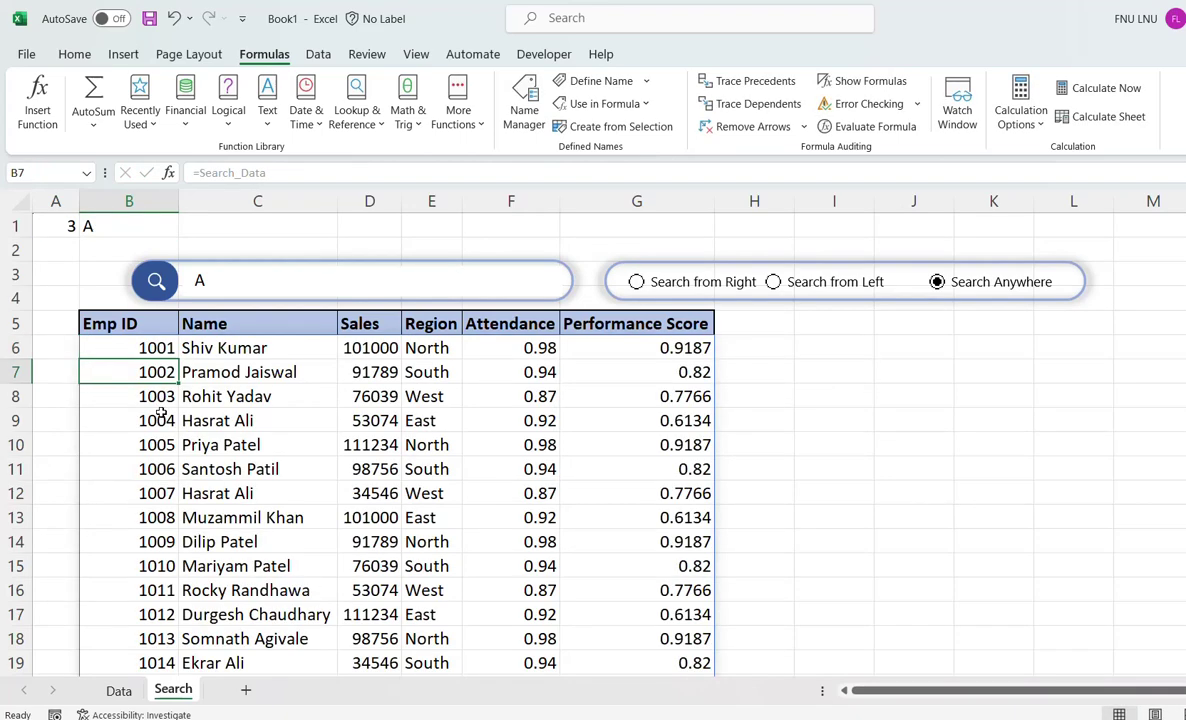
Select the Attendance and Performance Score columns down to the last row
{"action": "left_click", "coordinate": [513, 346]}
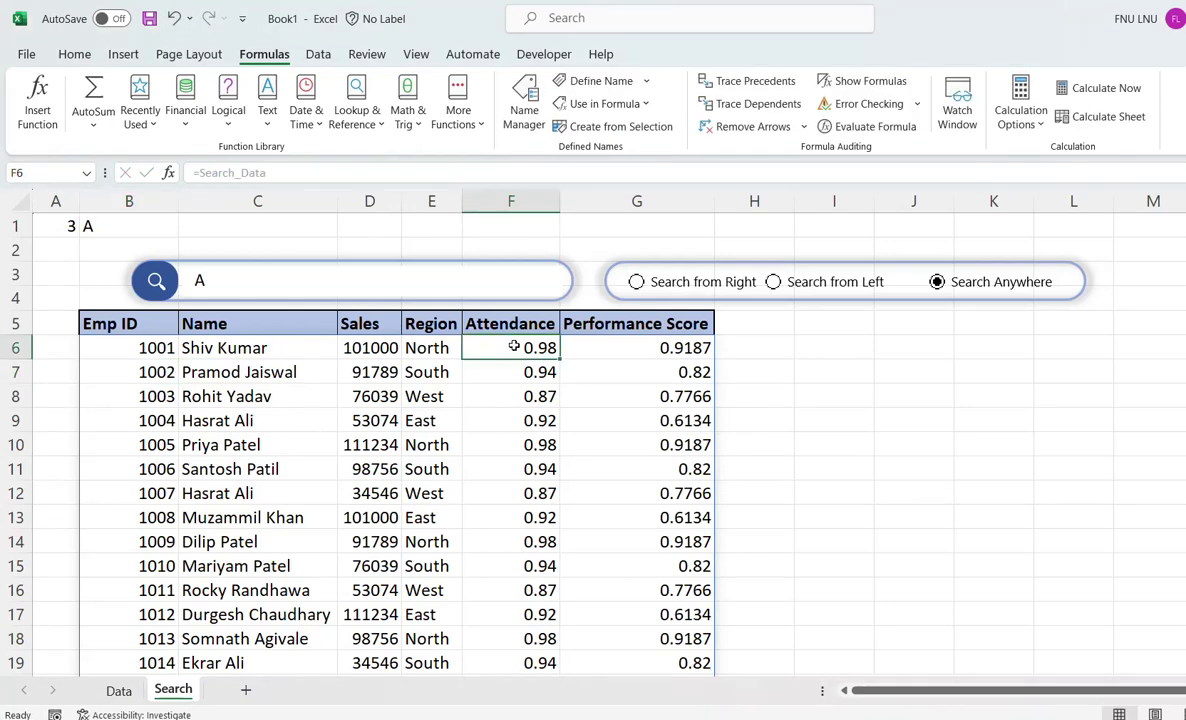
{"action": "left_click", "coordinate": [657, 349], "text": "shift"}
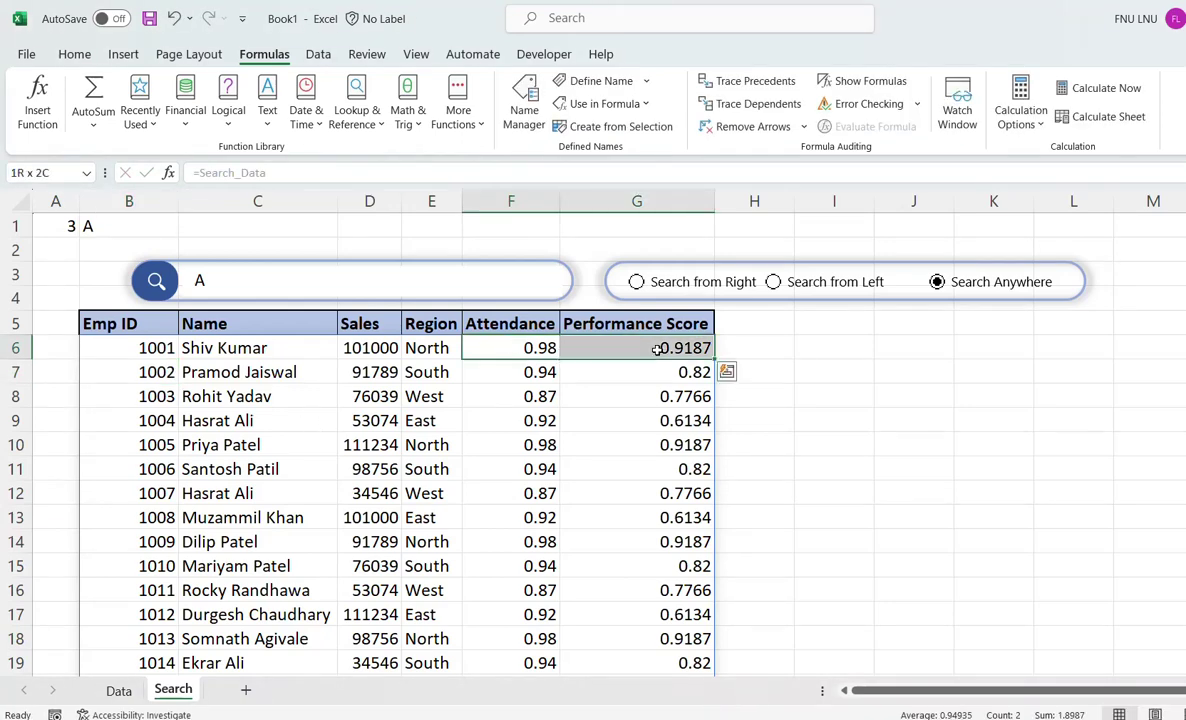
{"action": "key", "text": "ctrl+shift+Down"}
{"action": "key", "text": "ctrl+shift+Down"}
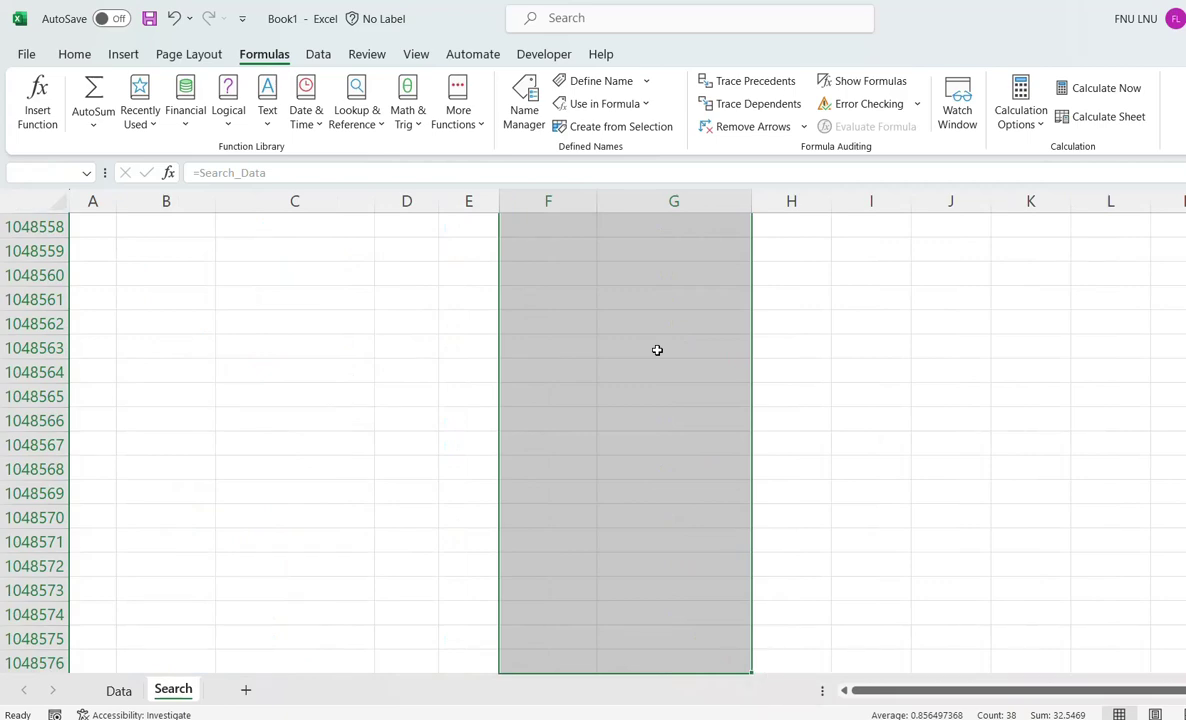
Center-align the contents of the entire sheet
{"action": "key", "text": "ctrl+BackSpace"}
{"action": "left_click", "coordinate": [658, 350]}
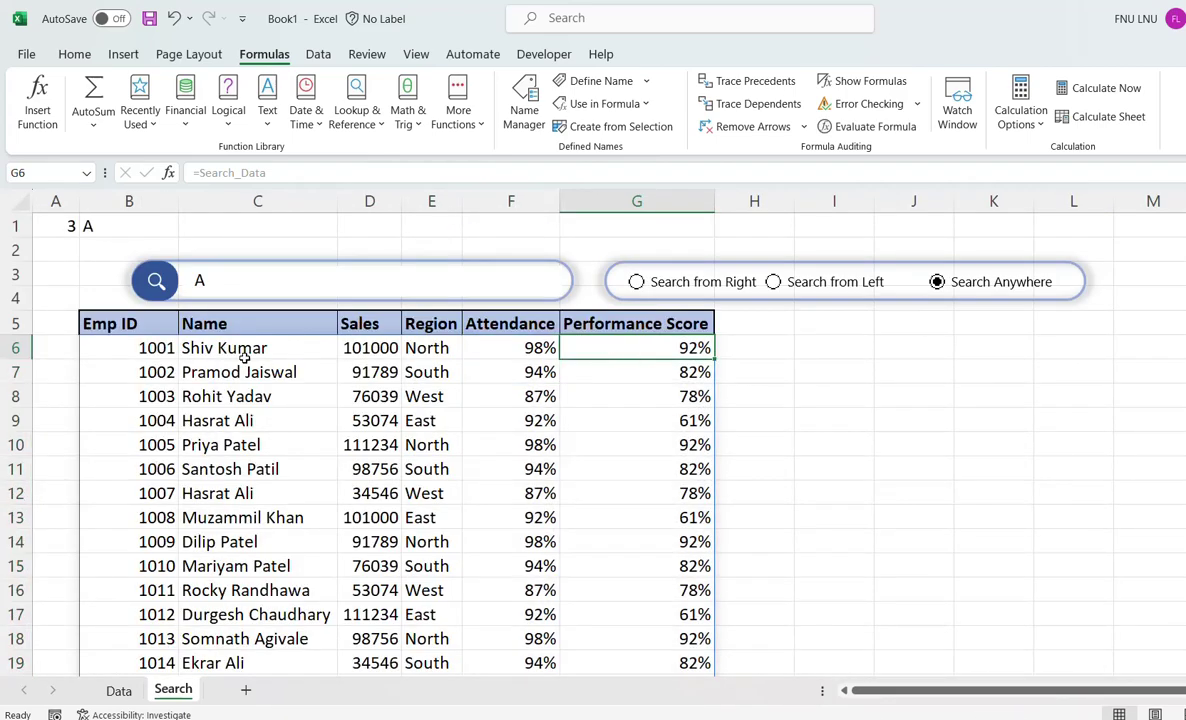
{"action": "left_click", "coordinate": [20, 198]}
{"action": "left_click", "coordinate": [74, 54]}
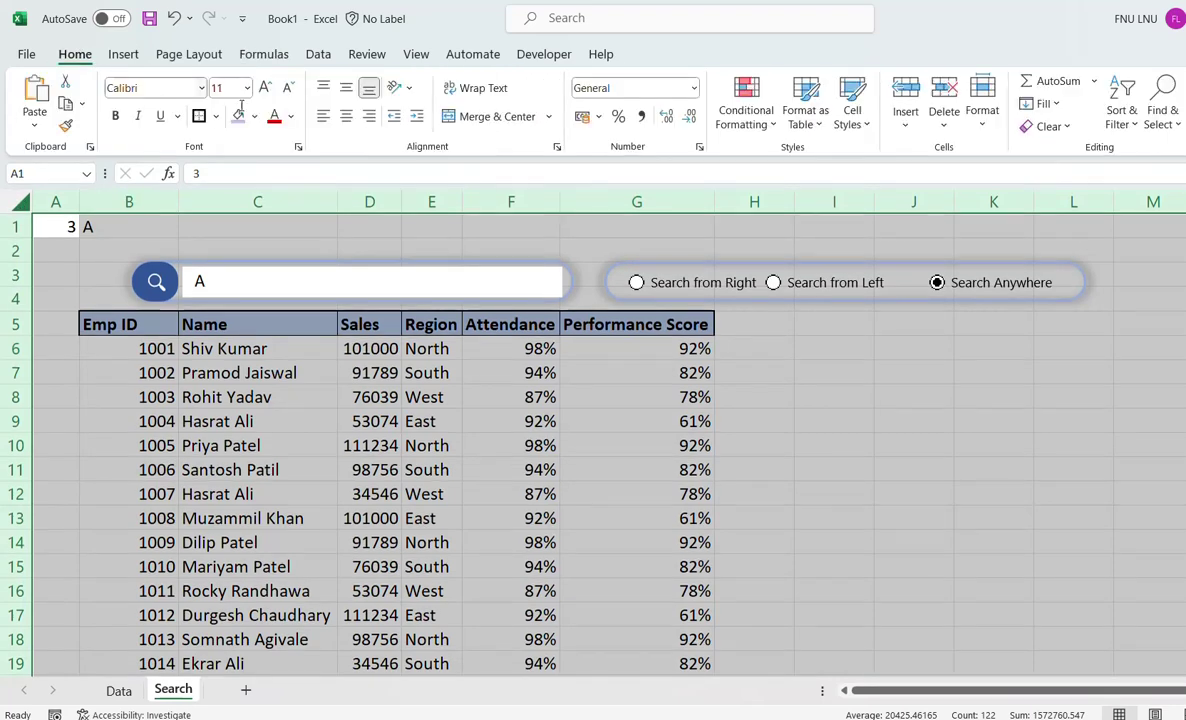
{"action": "left_click", "coordinate": [345, 116]}
{"action": "left_click", "coordinate": [250, 425]}
Hide the helper values in A1:B1 by setting their font color to white
{"action": "left_click_drag", "start_coordinate": [53, 227], "coordinate": [160, 227]}
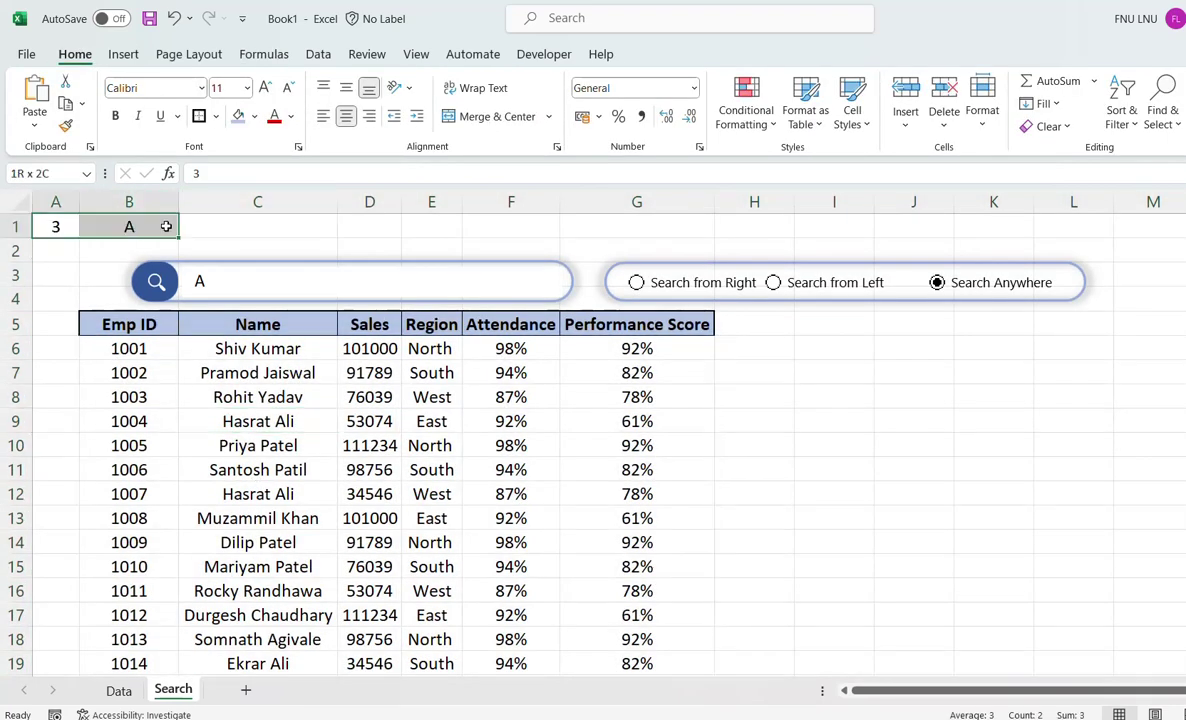
{"action": "left_click", "coordinate": [293, 119]}
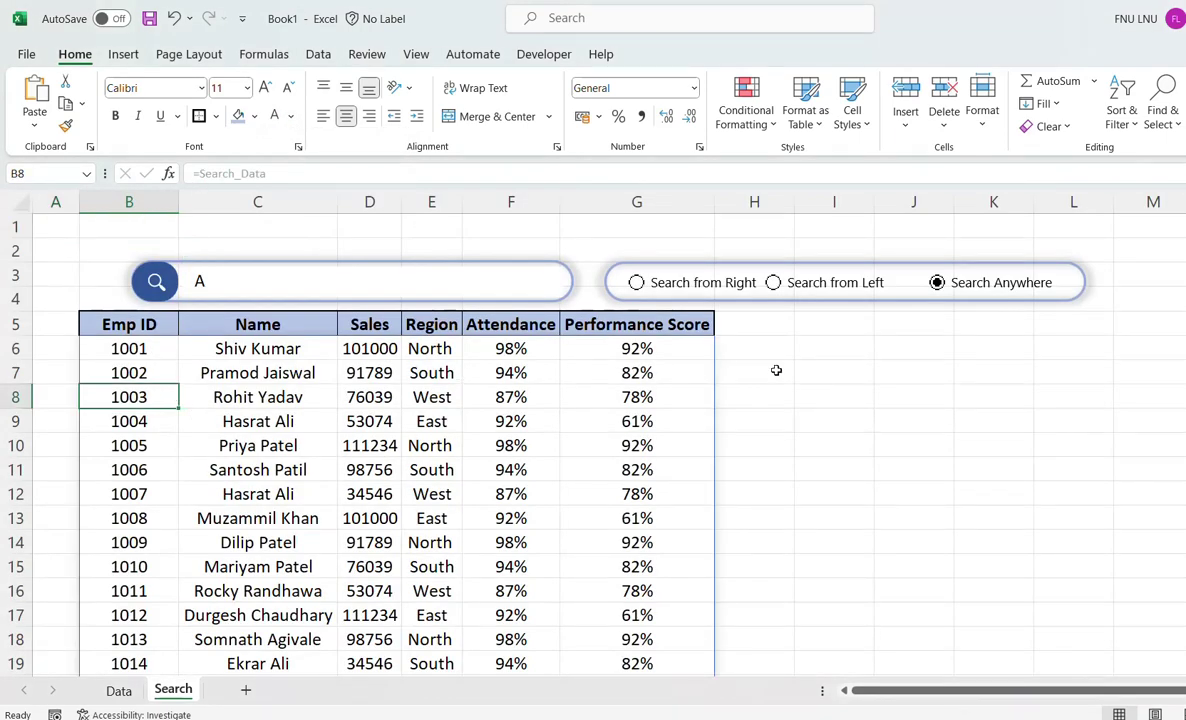
{"action": "scroll", "coordinate": [392, 419], "scroll_direction": "down", "scroll_amount": 2}
{"action": "scroll", "coordinate": [392, 419], "scroll_direction": "up", "scroll_amount": 2}
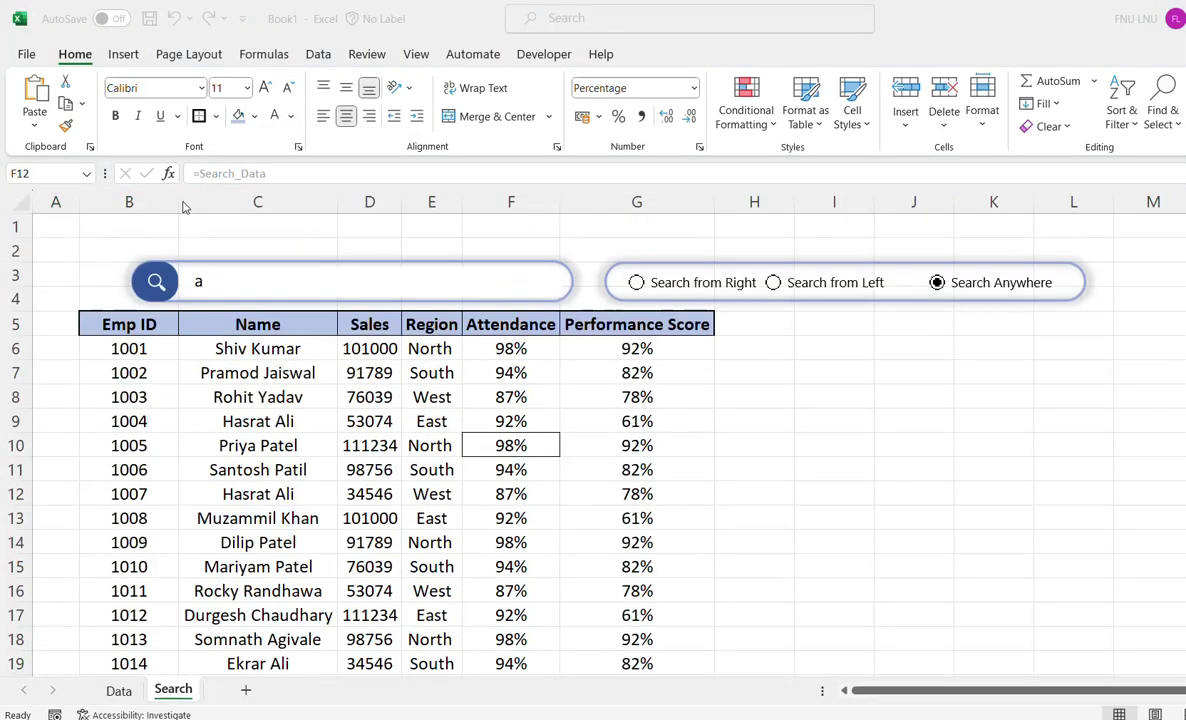